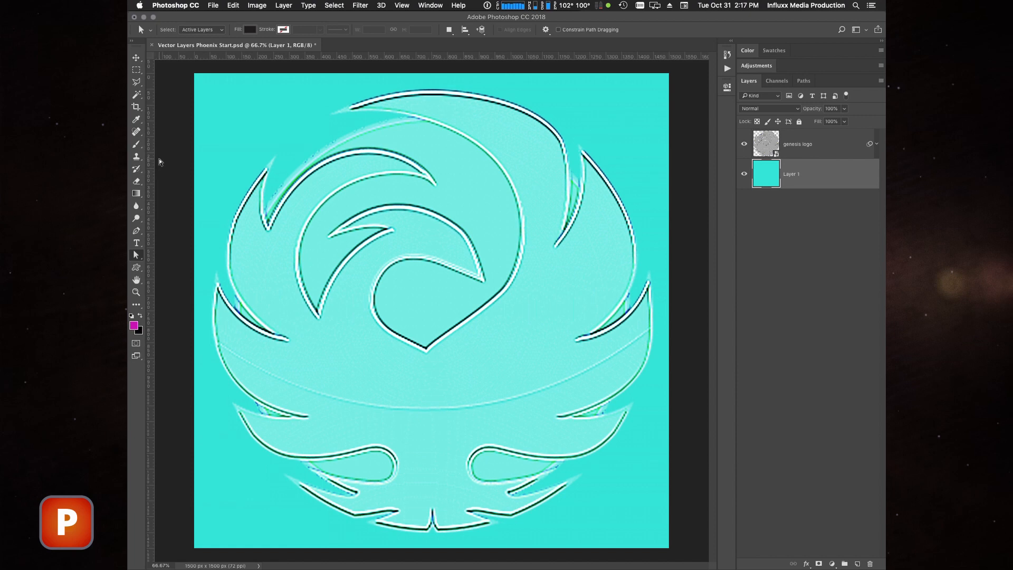
- With the Pen tool, trace the outer top contour of the phoenix head from the crest tip over the crown to the beak tip
{"action": "key", "text": "p"}
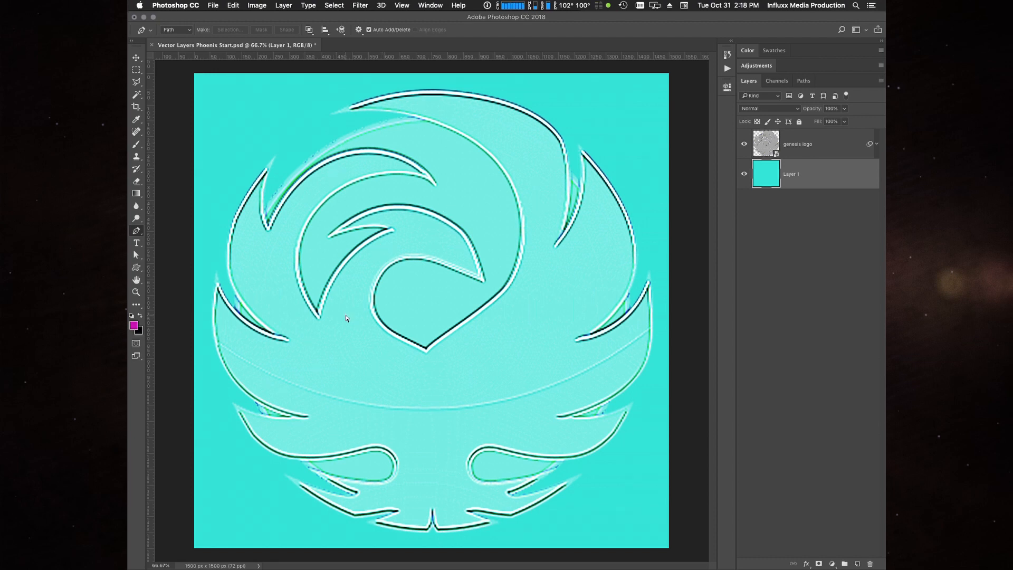
{"action": "key", "text": "super+equal"}
{"action": "key", "text": "super+equal"}
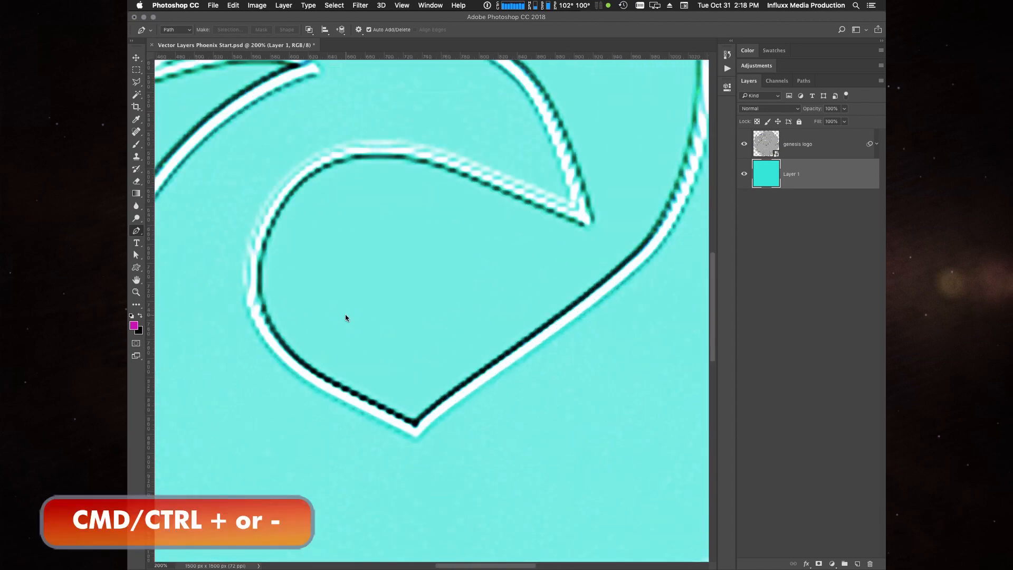
{"action": "left_click_drag", "start_coordinate": [385, 300], "coordinate": [473, 392]}
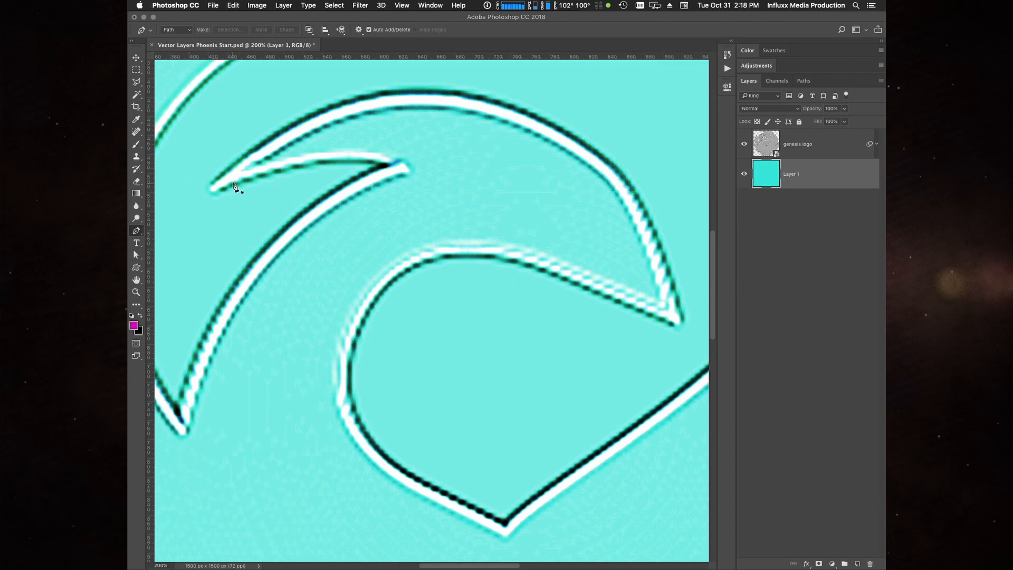
{"action": "left_click", "coordinate": [204, 190]}
{"action": "left_click", "coordinate": [359, 97]}
{"action": "left_click_drag", "start_coordinate": [359, 97], "coordinate": [452, 71]}
{"action": "left_click", "coordinate": [458, 93]}
{"action": "left_click", "coordinate": [617, 166]}
{"action": "left_click_drag", "start_coordinate": [618, 169], "coordinate": [652, 207]}
{"action": "left_click", "coordinate": [687, 334]}
- Continue the path along the underside of the beak and around the throat curve to the pointed corner at its base
{"action": "left_click_drag", "start_coordinate": [503, 261], "coordinate": [431, 236]}
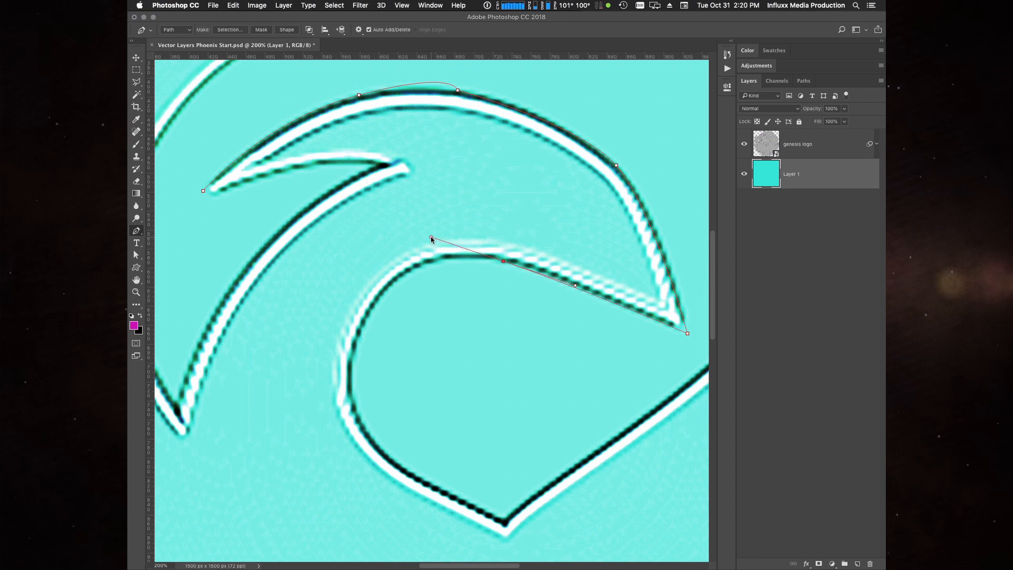
{"action": "left_click_drag", "start_coordinate": [366, 319], "coordinate": [333, 374]}
{"action": "left_click_drag", "start_coordinate": [389, 457], "coordinate": [427, 490]}
{"action": "left_click", "coordinate": [504, 522]}
- Add rough straight segments below the neck, ending at the lower tip of the inner feather
{"action": "key", "text": "space"}
{"action": "left_click_drag", "start_coordinate": [509, 455], "coordinate": [565, 316]}
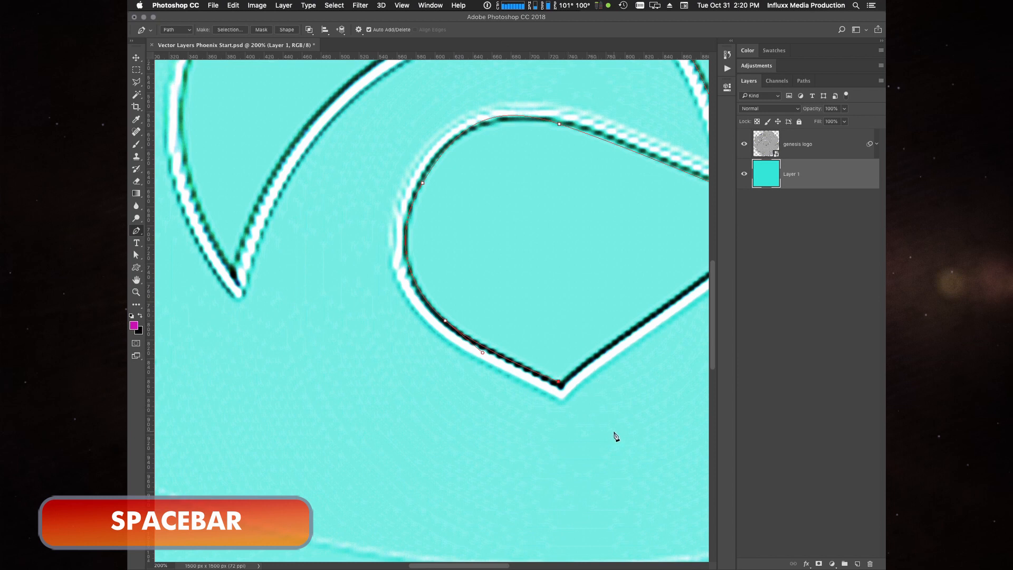
{"action": "left_click", "coordinate": [619, 483]}
{"action": "left_click", "coordinate": [382, 510]}
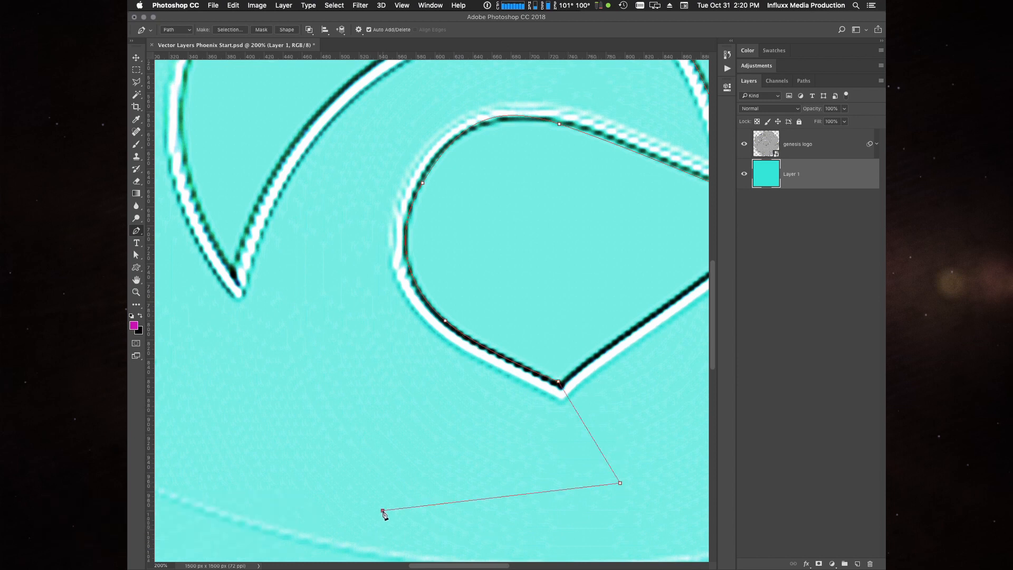
{"action": "left_click", "coordinate": [213, 412]}
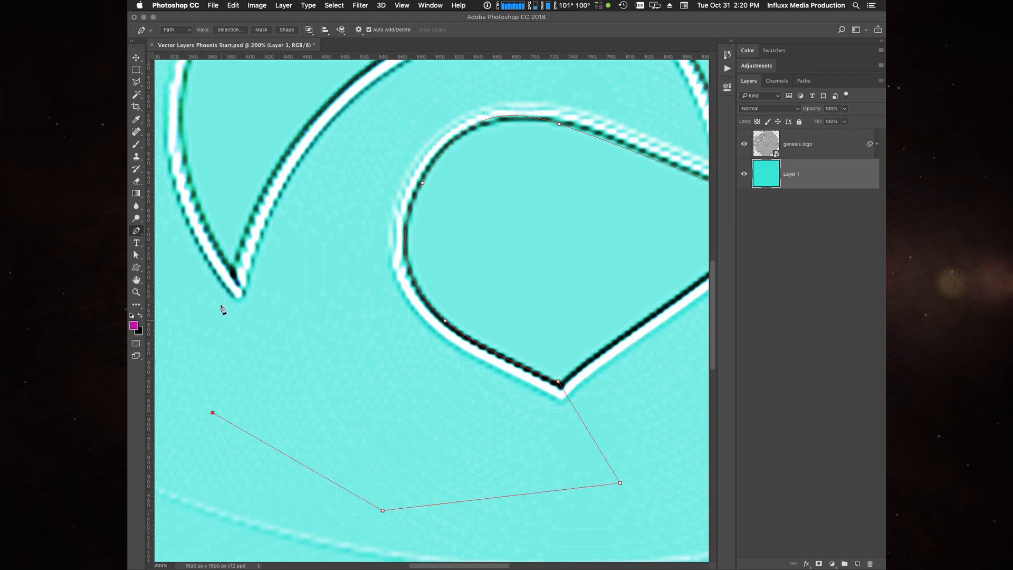
{"action": "left_click", "coordinate": [233, 266]}
- Trace the feather's curved edge up to the inner notch and back along the crest, closing the path at the crest tip
{"action": "left_click_drag", "start_coordinate": [273, 278], "coordinate": [301, 407]}
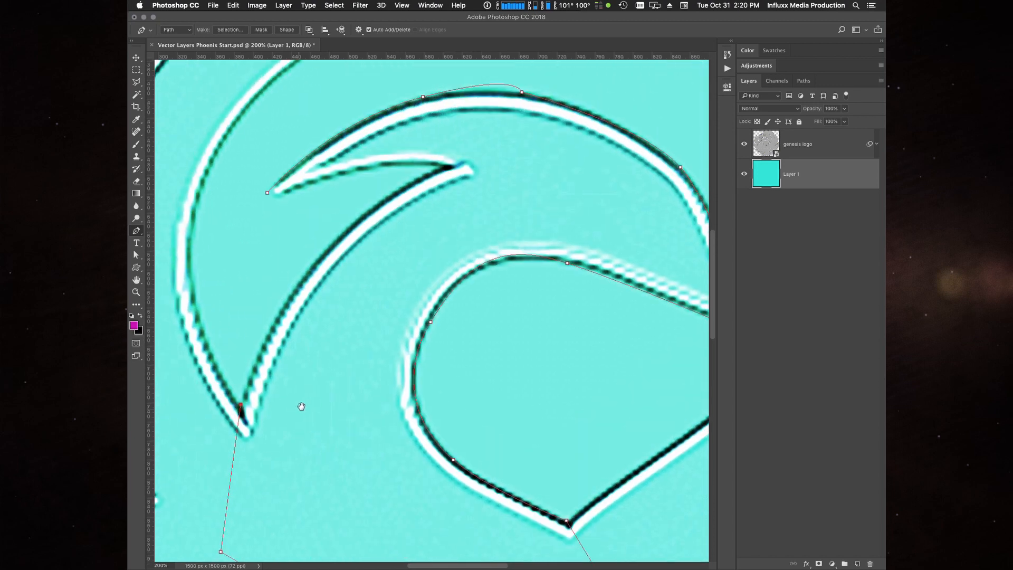
{"action": "left_click_drag", "start_coordinate": [313, 267], "coordinate": [370, 189]}
{"action": "left_click", "coordinate": [438, 167]}
{"action": "left_click_drag", "start_coordinate": [356, 171], "coordinate": [314, 184]}
{"action": "left_click", "coordinate": [268, 193]}
- Collapse the panel dock to icons to widen the canvas and activate the Direct Selection tool
{"action": "scroll", "coordinate": [546, 188], "scroll_direction": "right", "scroll_amount": 3}
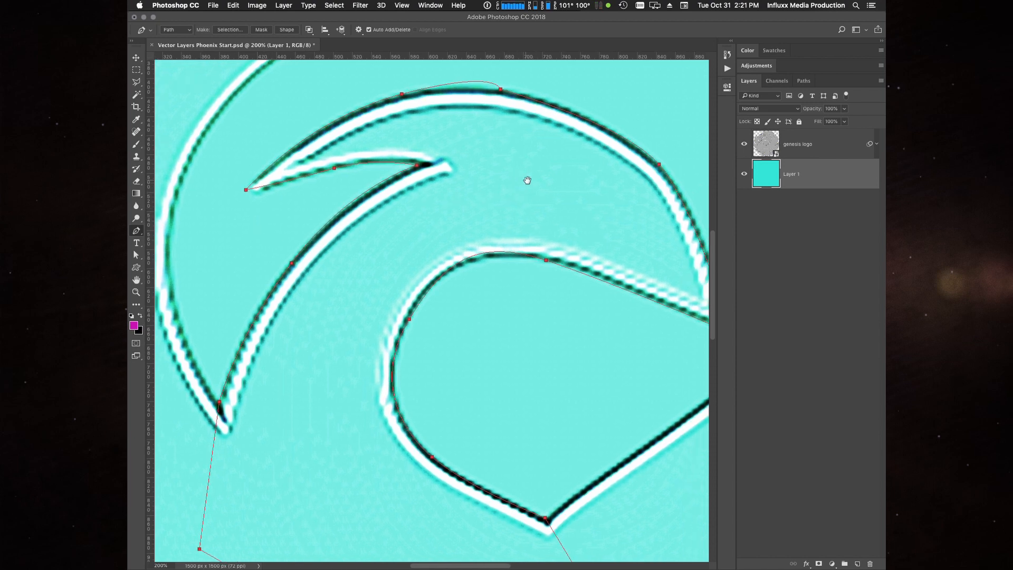
{"action": "left_click", "coordinate": [882, 41]}
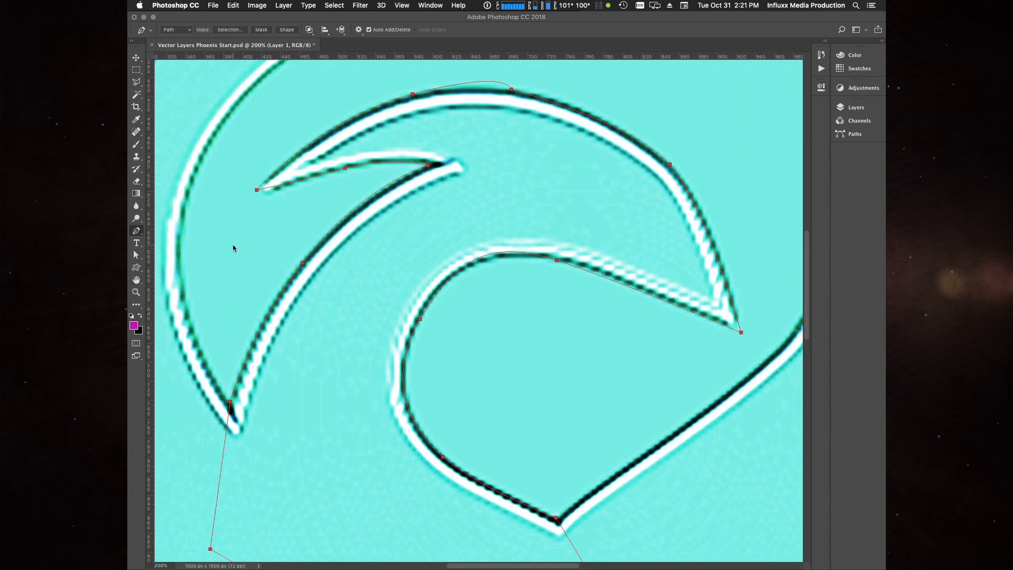
{"action": "key", "text": "a"}
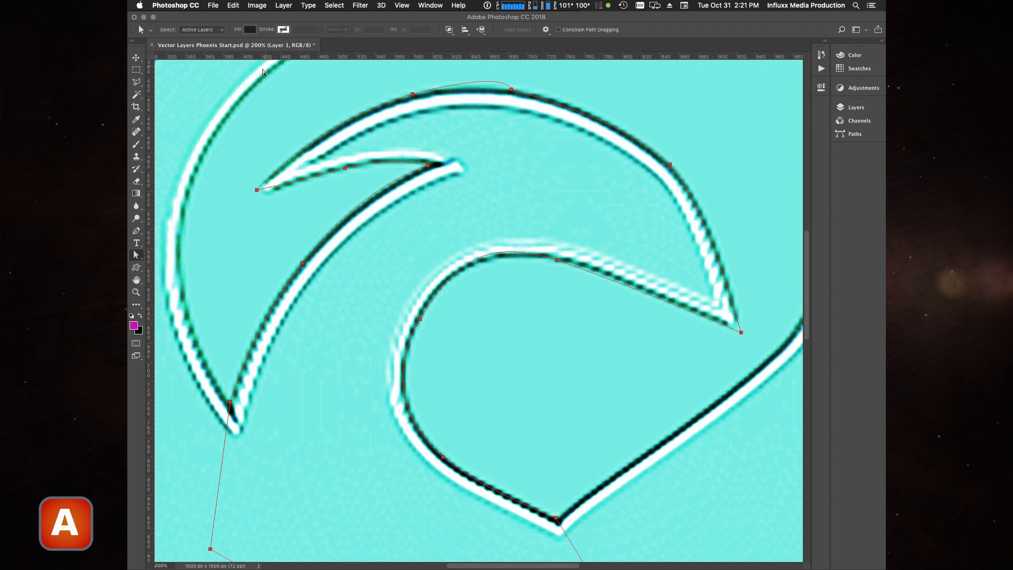
- Open the Tools preferences, toggle Use Shift Key for Tool Switch twice, and accept the dialog
{"action": "left_click", "coordinate": [140, 5]}
{"action": "left_click", "coordinate": [140, 5]}
{"action": "left_click", "coordinate": [176, 5]}
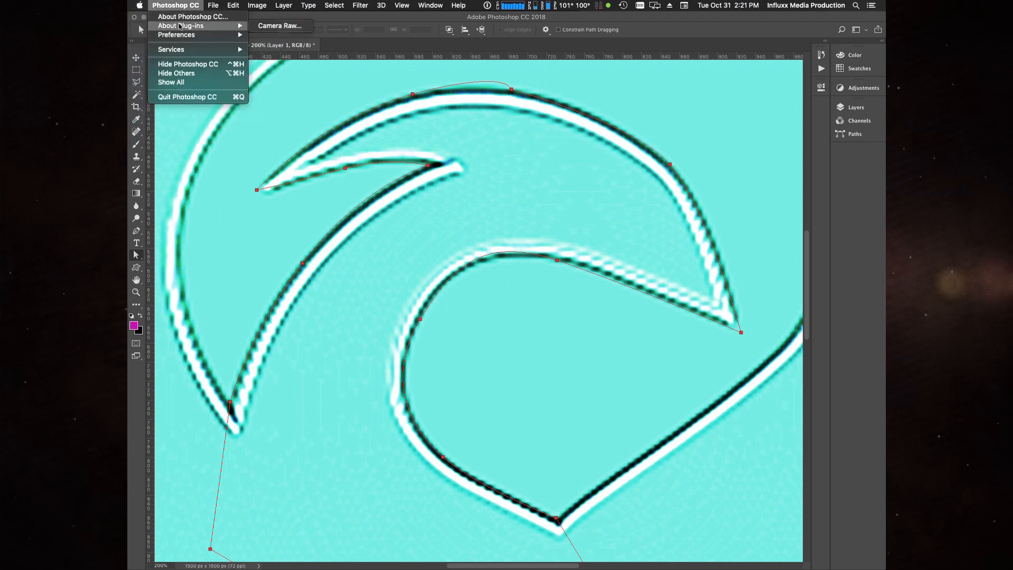
{"action": "mouse_move", "coordinate": [189, 36]}
{"action": "left_click", "coordinate": [266, 35]}
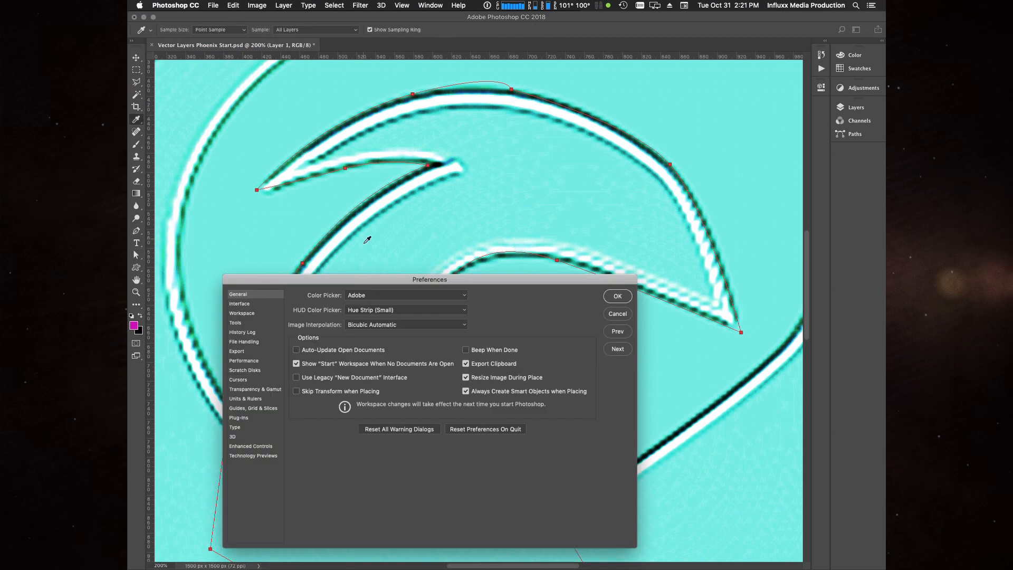
{"action": "left_click_drag", "start_coordinate": [385, 275], "coordinate": [420, 137]}
{"action": "left_click", "coordinate": [278, 166]}
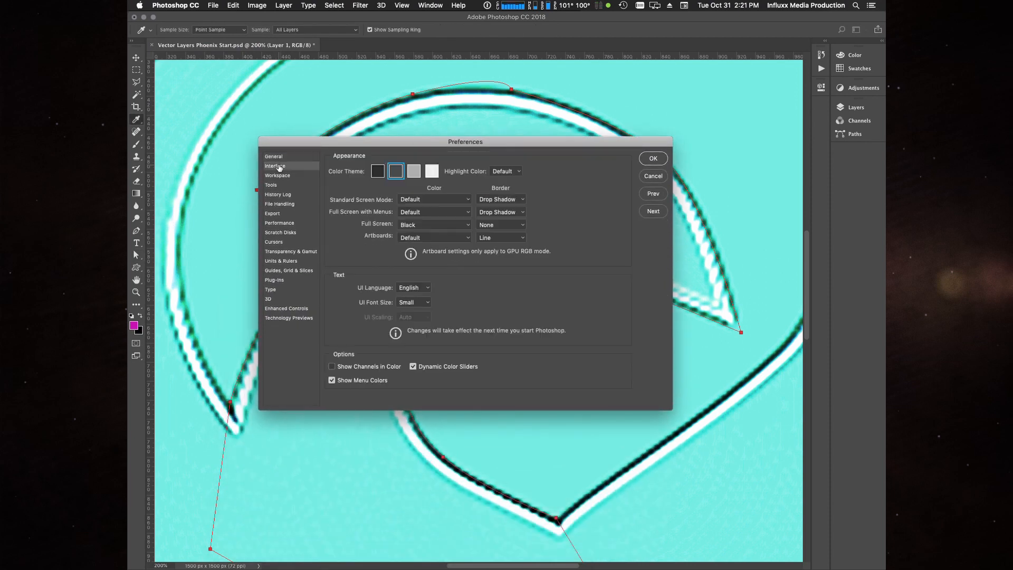
{"action": "left_click", "coordinate": [280, 178]}
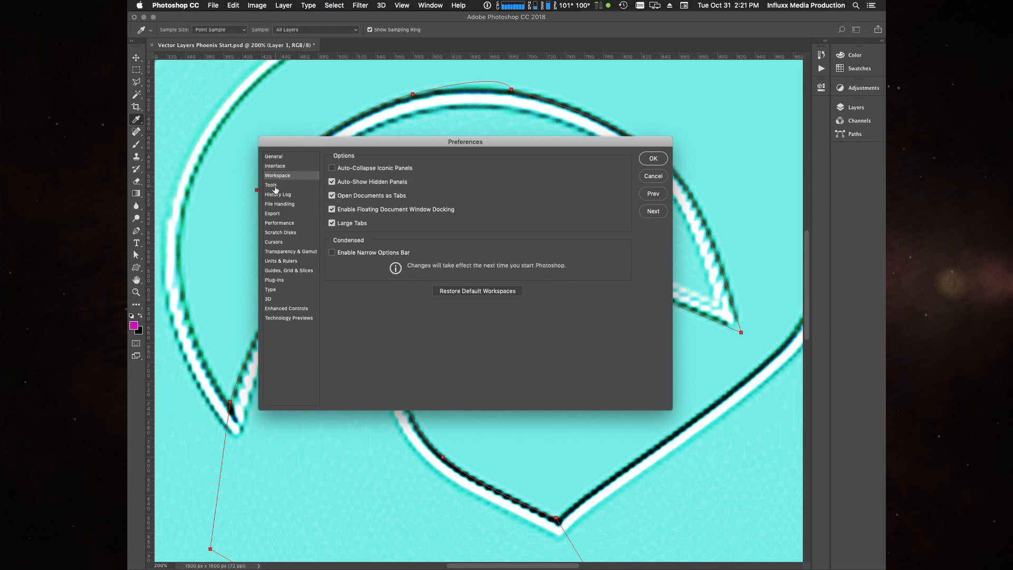
{"action": "left_click", "coordinate": [275, 188]}
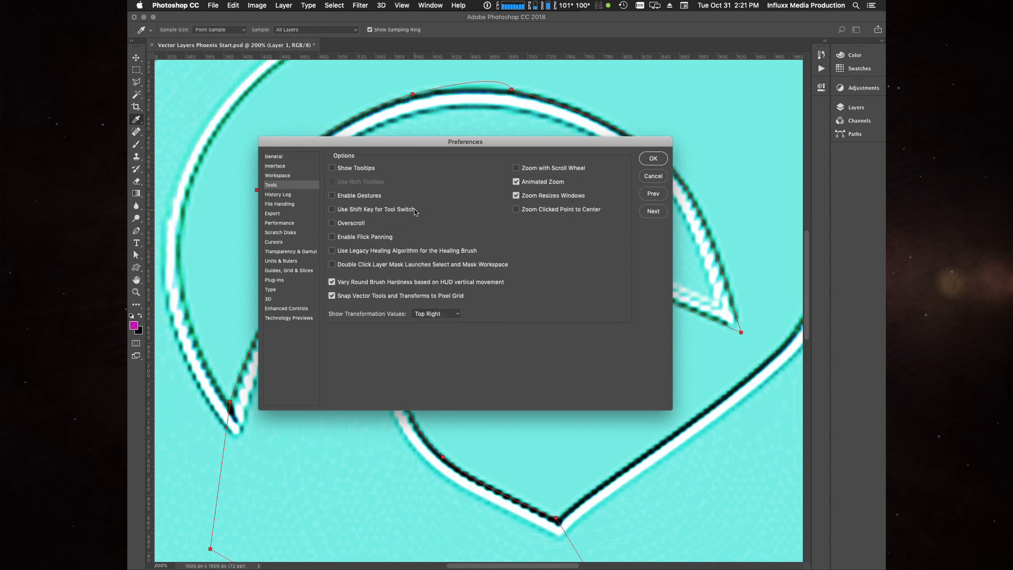
{"action": "left_click", "coordinate": [338, 211]}
{"action": "left_click", "coordinate": [331, 209]}
{"action": "left_click", "coordinate": [654, 159]}
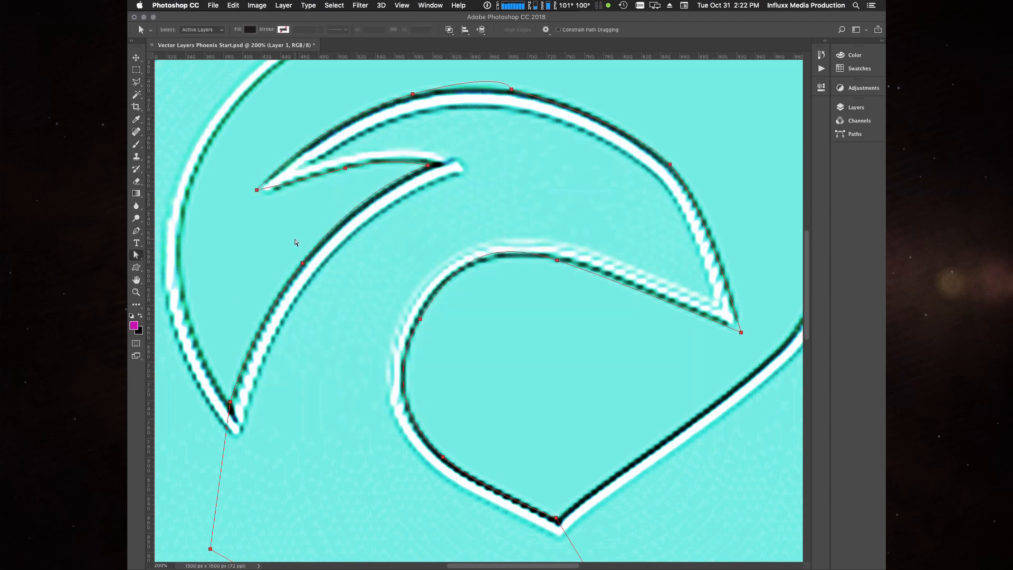
- Switch back and forth between the Path Selection and Direct Selection tools
{"action": "left_click", "coordinate": [137, 256]}
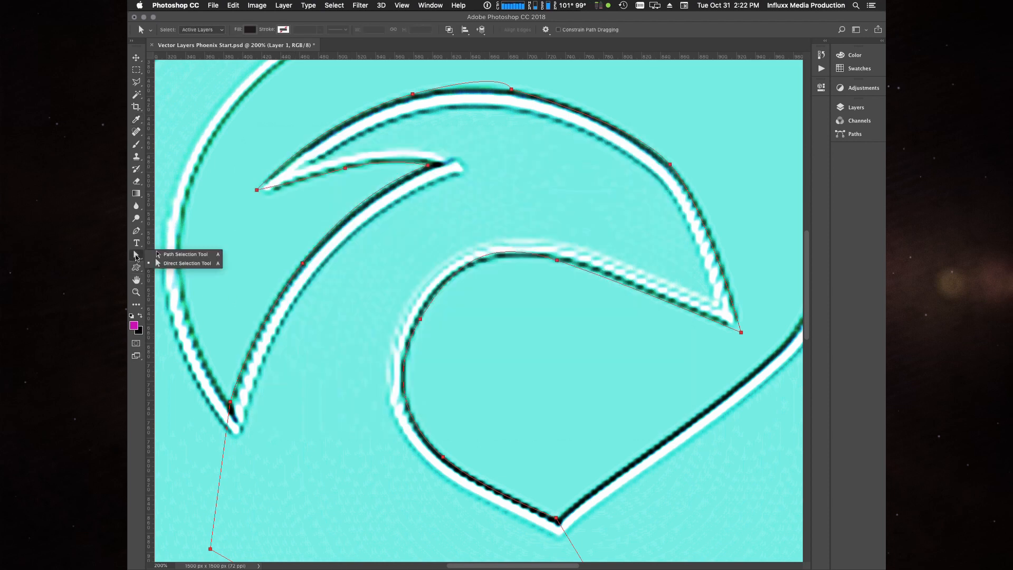
{"action": "left_click", "coordinate": [185, 262]}
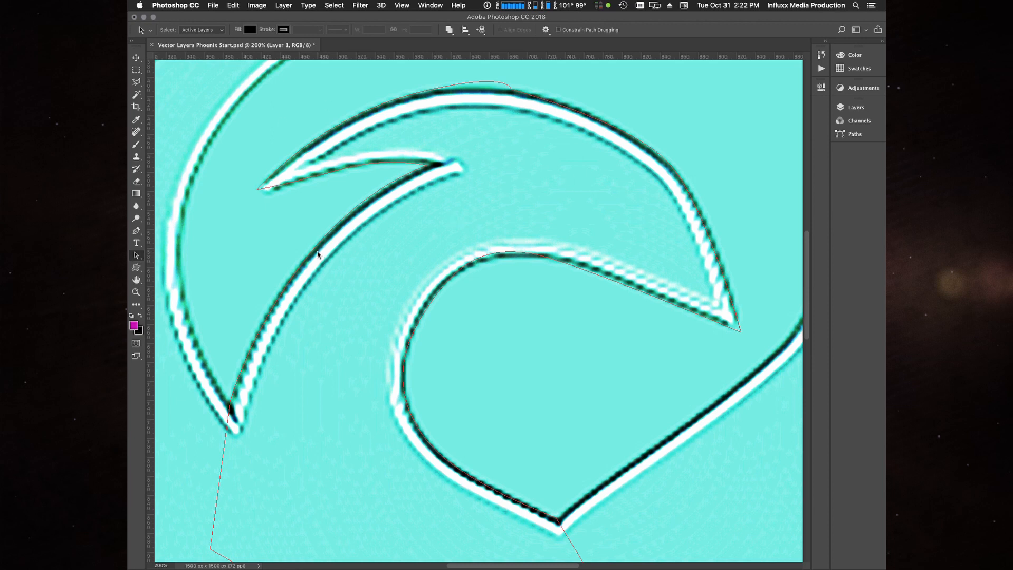
{"action": "key", "text": "shift+a"}
{"action": "key", "text": "shift+a"}
{"action": "key", "text": "shift+a"}
{"action": "key", "text": "shift+a"}
{"action": "key", "text": "shift+a"}
{"action": "key", "text": "shift+a"}
{"action": "key", "text": "shift+a"}
{"action": "key", "text": "shift+a"}
{"action": "key", "text": "shift+a"}
{"action": "key", "text": "shift+a"}
{"action": "key", "text": "shift+a"}
{"action": "key", "text": "shift+a"}
{"action": "key", "text": "shift+a"}
{"action": "key", "text": "shift+a"}
- Try moving the whole head path sideways with the Path Selection tool, and undo the move
{"action": "left_click", "coordinate": [305, 180]}
{"action": "left_click_drag", "start_coordinate": [583, 115], "coordinate": [683, 119]}
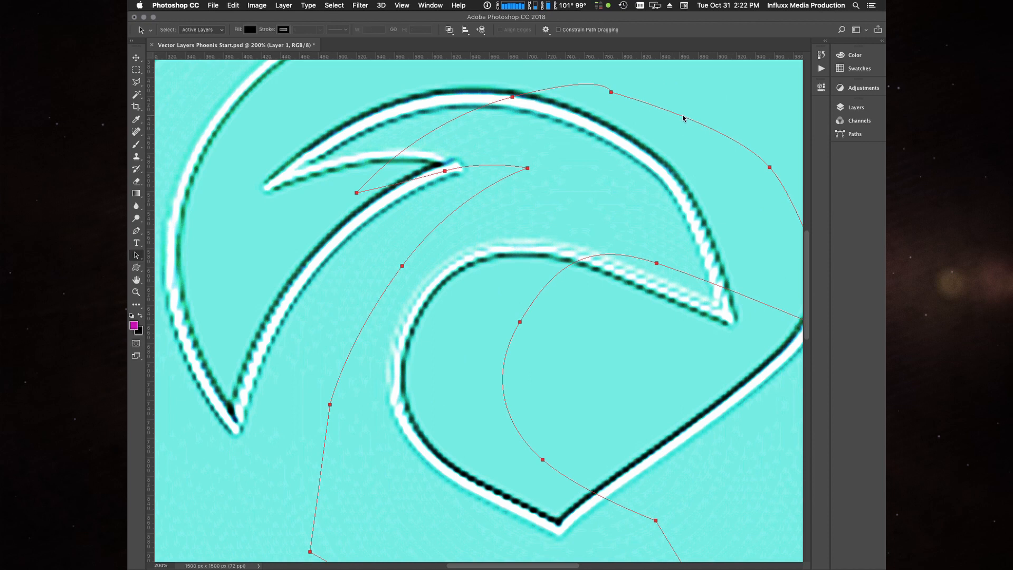
{"action": "key", "text": "super+z"}
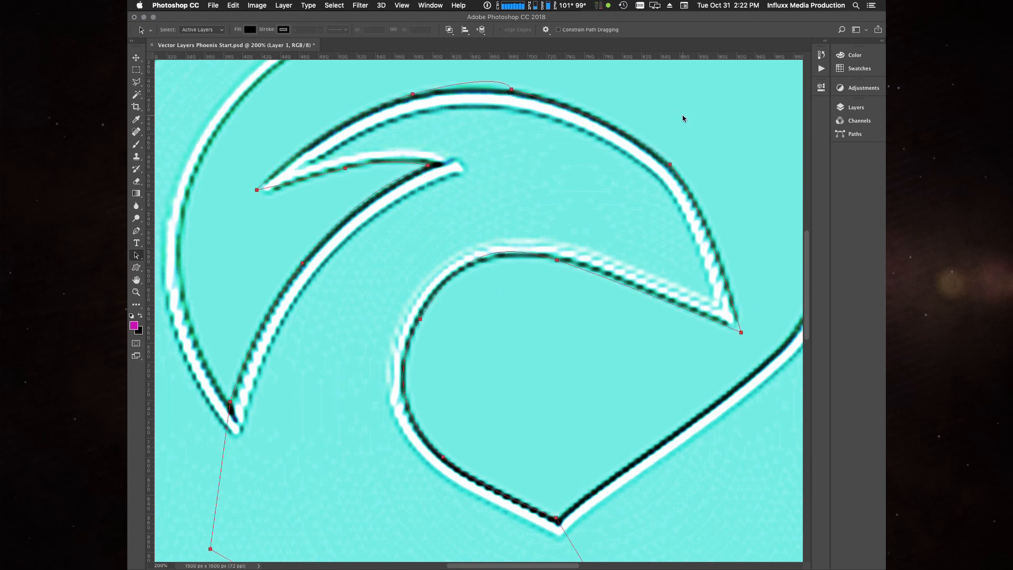
- Adjust the direction handles at the crown's peak with the Direct Selection tool so the curve follows the logo's top edge
{"action": "left_click", "coordinate": [511, 90]}
{"action": "left_click", "coordinate": [670, 165]}
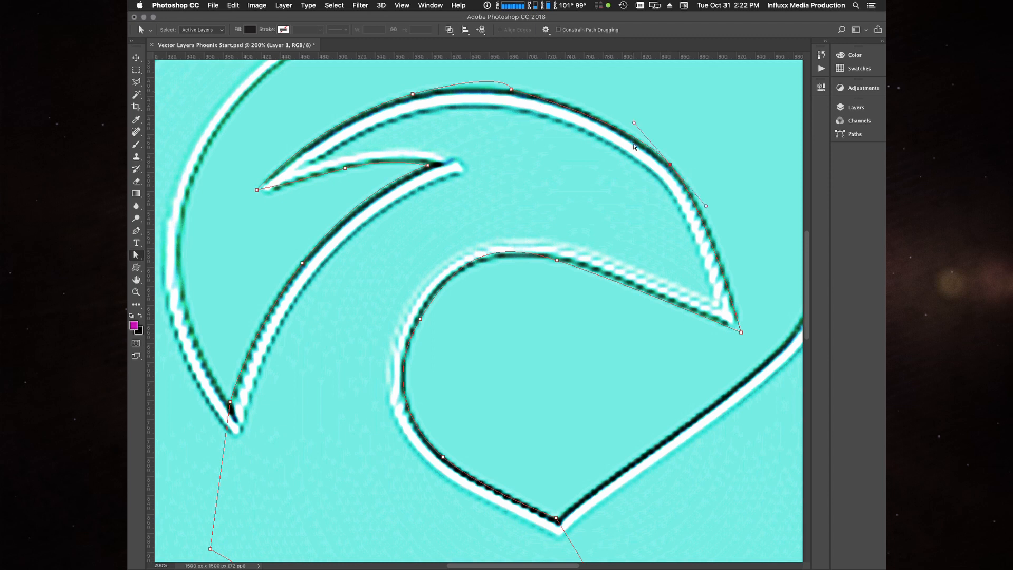
{"action": "left_click", "coordinate": [511, 90]}
{"action": "left_click_drag", "start_coordinate": [507, 69], "coordinate": [448, 83]}
{"action": "left_click_drag", "start_coordinate": [512, 92], "coordinate": [548, 96]}
- Try editing the crown anchor's direction handle with the Pen tool, undo it, and return to the Direct Selection tool
{"action": "left_click", "coordinate": [136, 230]}
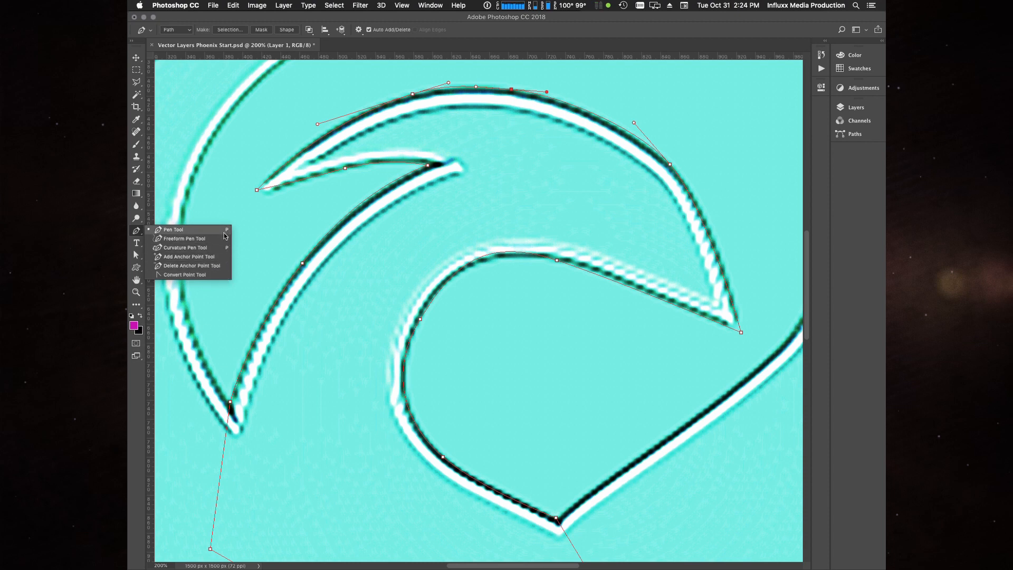
{"action": "left_click", "coordinate": [138, 231]}
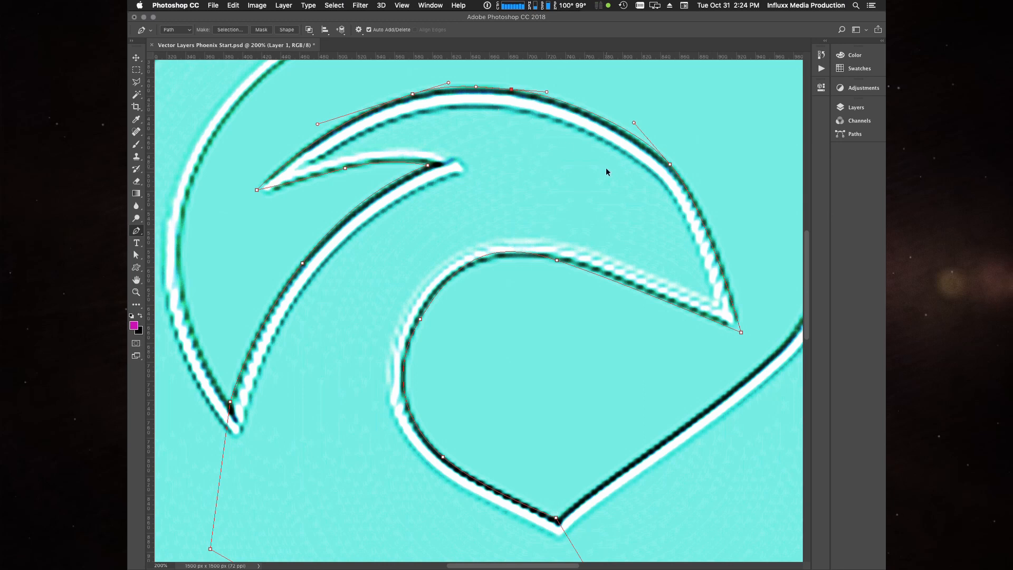
{"action": "left_click", "coordinate": [546, 92]}
{"action": "key", "text": "super+z"}
{"action": "key", "text": "a"}
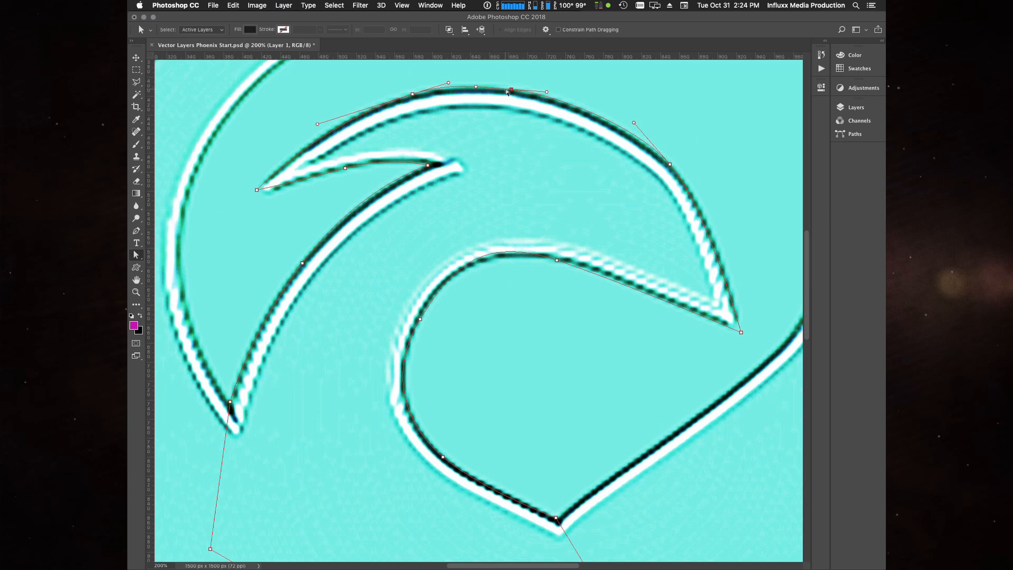
- Reposition the anchors and handles along the crown and forehead to fit the path to the outer edge above the beak
{"action": "left_click_drag", "start_coordinate": [506, 92], "coordinate": [502, 90]}
{"action": "left_click_drag", "start_coordinate": [413, 94], "coordinate": [406, 98]}
{"action": "left_click_drag", "start_coordinate": [508, 92], "coordinate": [546, 92]}
{"action": "left_click_drag", "start_coordinate": [670, 165], "coordinate": [674, 170]}
{"action": "left_click_drag", "start_coordinate": [638, 128], "coordinate": [633, 122]}
{"action": "left_click_drag", "start_coordinate": [711, 211], "coordinate": [727, 229]}
{"action": "left_click_drag", "start_coordinate": [674, 169], "coordinate": [676, 171]}
{"action": "left_click_drag", "start_coordinate": [633, 122], "coordinate": [632, 120]}
{"action": "left_click_drag", "start_coordinate": [546, 92], "coordinate": [502, 87]}
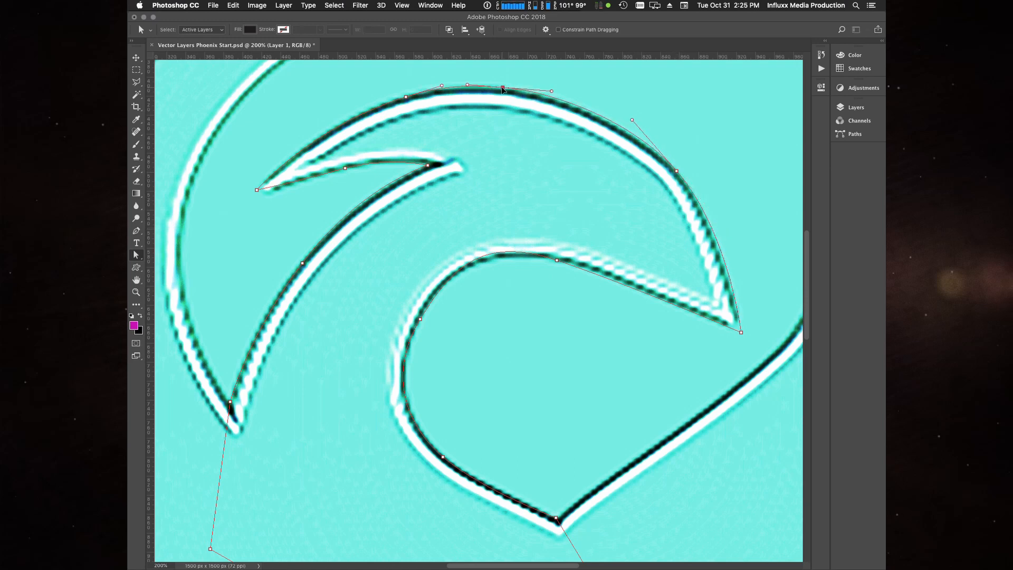
- Nudge the crest's upper anchor, its tip, and the anchors along the inner feather to match the artwork's edges
{"action": "left_click_drag", "start_coordinate": [406, 97], "coordinate": [400, 97]}
{"action": "mouse_move", "coordinate": [257, 190]}
{"action": "left_mouse_down"}
{"action": "mouse_move", "coordinate": [251, 198]}
{"action": "mouse_move", "coordinate": [300, 180]}
{"action": "mouse_move", "coordinate": [249, 199]}
{"action": "left_mouse_up"}
{"action": "key", "text": "super+z"}
{"action": "left_click_drag", "start_coordinate": [345, 168], "coordinate": [338, 170]}
{"action": "left_click_drag", "start_coordinate": [380, 160], "coordinate": [381, 162]}
{"action": "left_click_drag", "start_coordinate": [302, 263], "coordinate": [299, 265]}
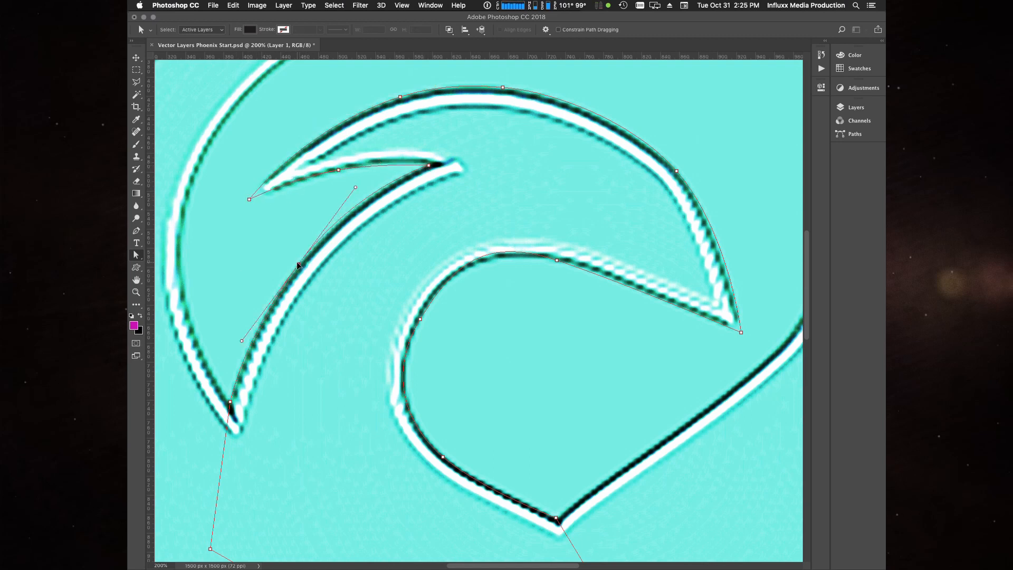
- Refine the throat curve by moving its anchors and direction handles onto the dark outline beneath the beak
{"action": "left_click", "coordinate": [446, 272]}
{"action": "left_click_drag", "start_coordinate": [389, 375], "coordinate": [397, 363]}
{"action": "left_click_drag", "start_coordinate": [420, 318], "coordinate": [422, 316]}
{"action": "left_click_drag", "start_coordinate": [443, 456], "coordinate": [444, 456]}
{"action": "left_click_drag", "start_coordinate": [407, 424], "coordinate": [399, 417]}
{"action": "left_click_drag", "start_coordinate": [481, 488], "coordinate": [485, 485]}
{"action": "left_click_drag", "start_coordinate": [444, 455], "coordinate": [448, 458]}
{"action": "mouse_move", "coordinate": [400, 423]}
{"action": "left_mouse_down"}
{"action": "mouse_move", "coordinate": [393, 412]}
{"action": "mouse_move", "coordinate": [396, 420]}
{"action": "left_mouse_up"}
{"action": "left_click_drag", "start_coordinate": [557, 260], "coordinate": [572, 264]}
{"action": "left_click_drag", "start_coordinate": [500, 240], "coordinate": [491, 240]}
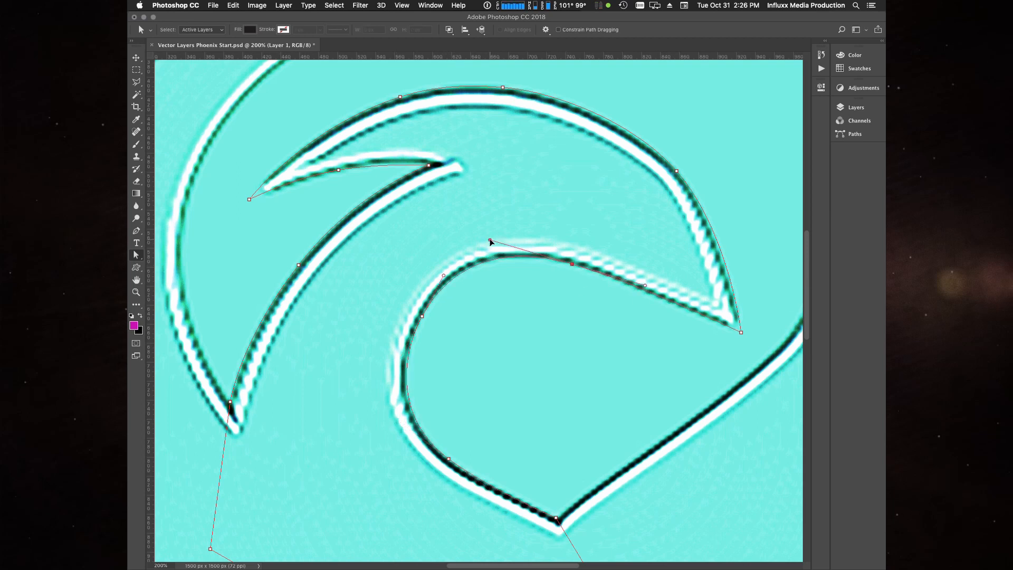
- Nudge the beak-tip and neck-base anchors, and fine-tune both handles of the forehead anchor
{"action": "left_click_drag", "start_coordinate": [742, 332], "coordinate": [742, 334]}
{"action": "left_click_drag", "start_coordinate": [556, 518], "coordinate": [569, 525]}
{"action": "left_click", "coordinate": [676, 172]}
{"action": "left_click_drag", "start_coordinate": [632, 119], "coordinate": [630, 121]}
{"action": "left_click_drag", "start_coordinate": [730, 228], "coordinate": [720, 217]}
- Expand the panel dock and toggle the genesis logo layer's visibility to compare the head path with the artwork
{"action": "left_click", "coordinate": [867, 107]}
{"action": "left_click", "coordinate": [882, 41]}
{"action": "left_click", "coordinate": [744, 144]}
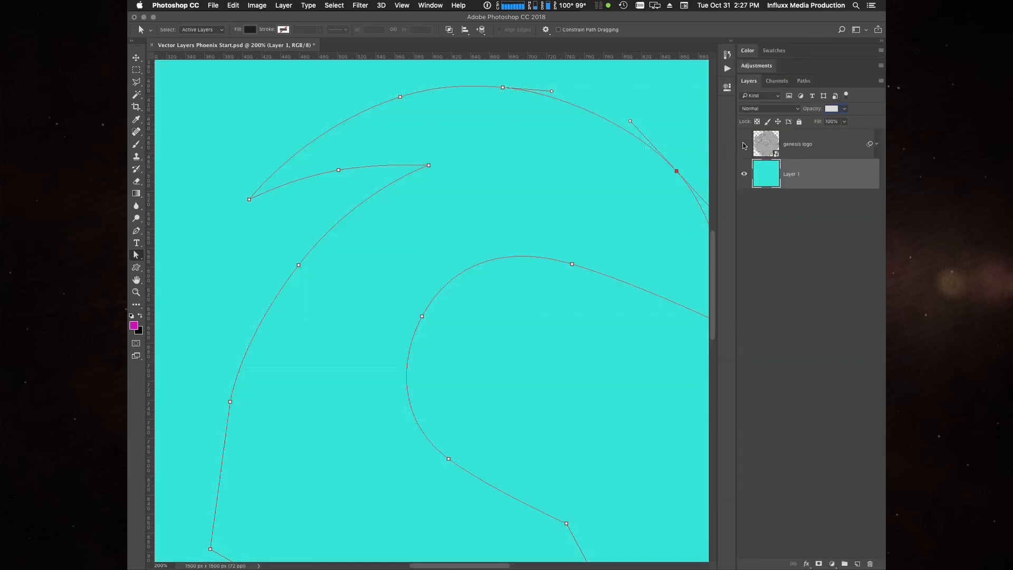
{"action": "key", "text": "super+minus"}
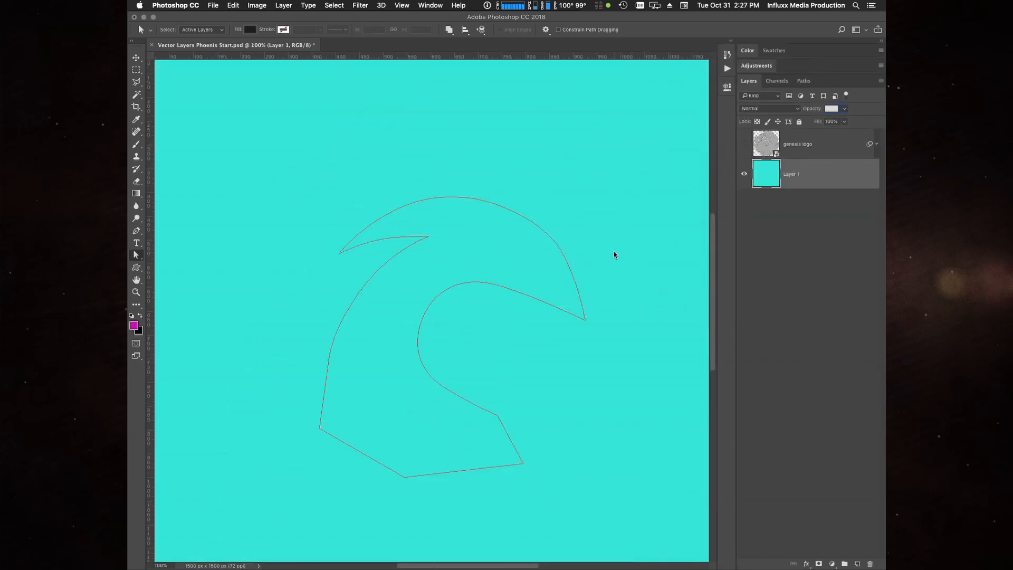
{"action": "left_click", "coordinate": [741, 144]}
{"action": "left_click", "coordinate": [742, 145]}
{"action": "left_click", "coordinate": [745, 144]}
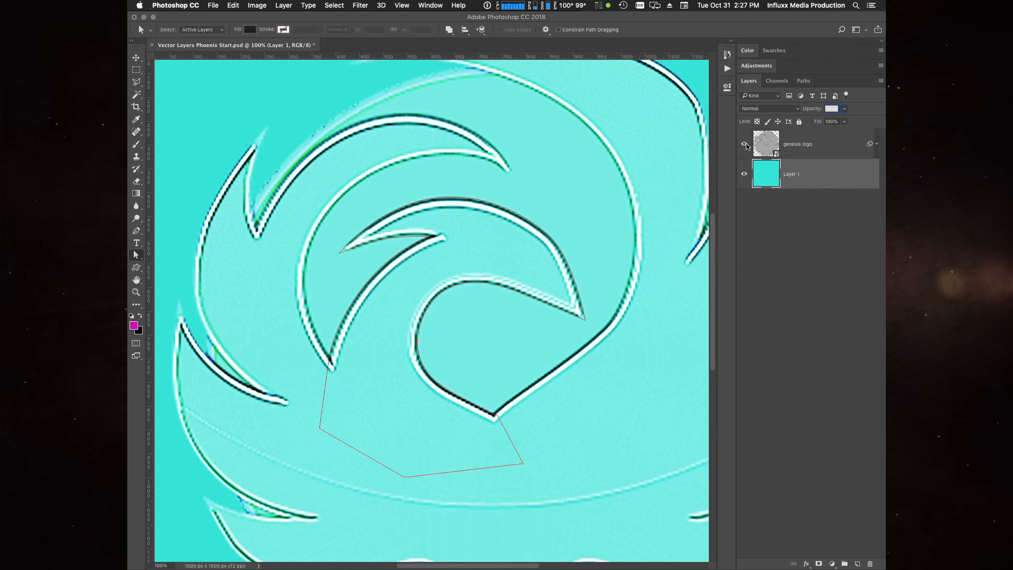
{"action": "left_click", "coordinate": [744, 144]}
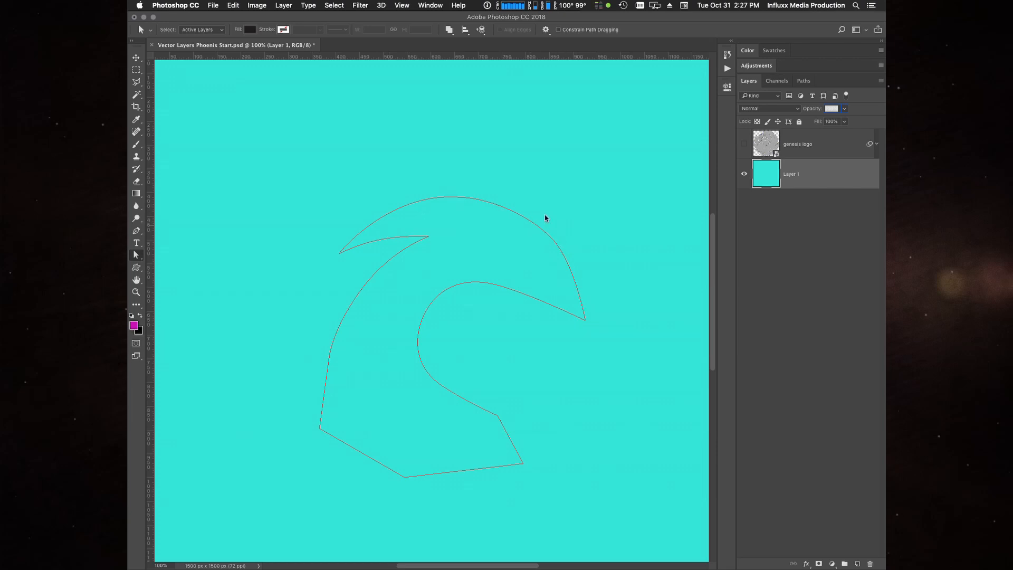
{"action": "left_click", "coordinate": [745, 145]}
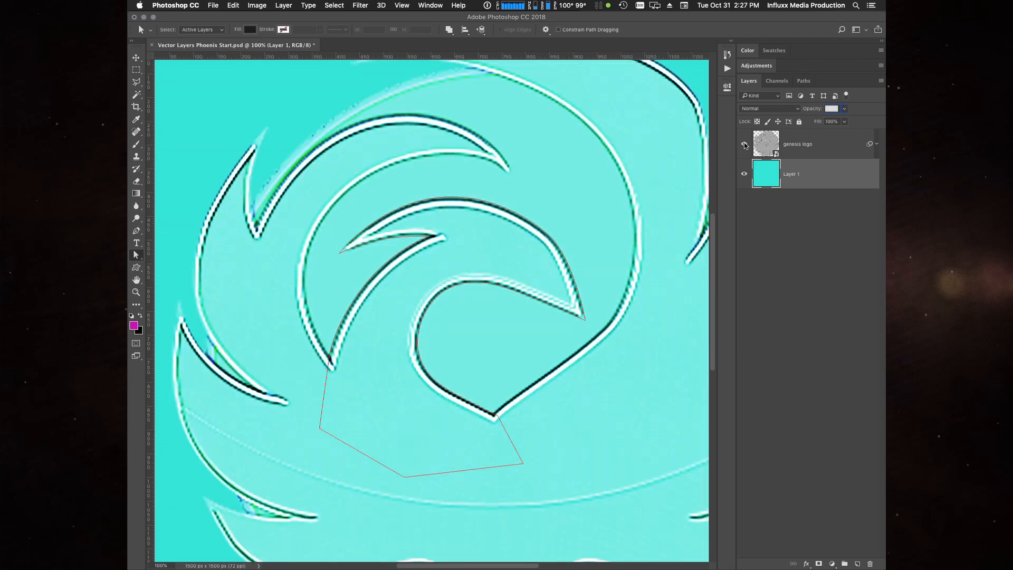
- Readjust both direction handles of the forehead anchor to smooth the curve running down to the beak tip
{"action": "key", "text": "super+plus"}
{"action": "left_click_drag", "start_coordinate": [596, 195], "coordinate": [396, 237]}
{"action": "left_click", "coordinate": [470, 209]}
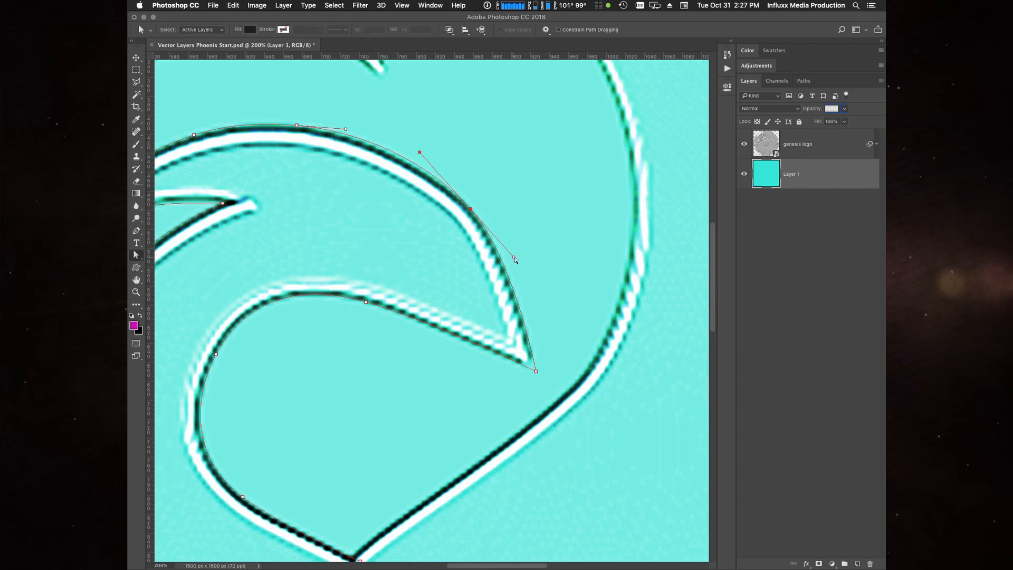
{"action": "left_click_drag", "start_coordinate": [515, 256], "coordinate": [520, 263]}
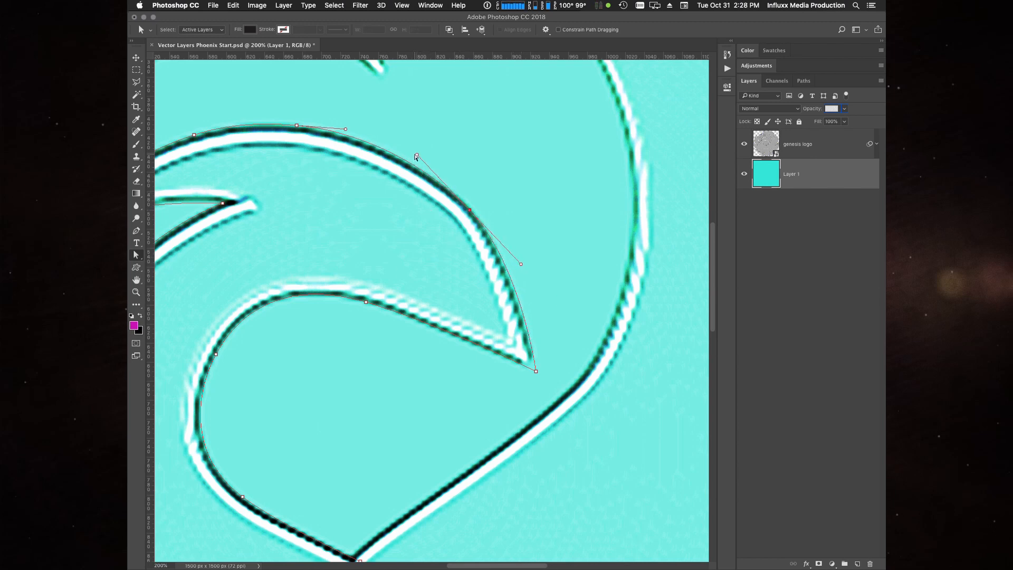
{"action": "left_click_drag", "start_coordinate": [417, 155], "coordinate": [425, 155]}
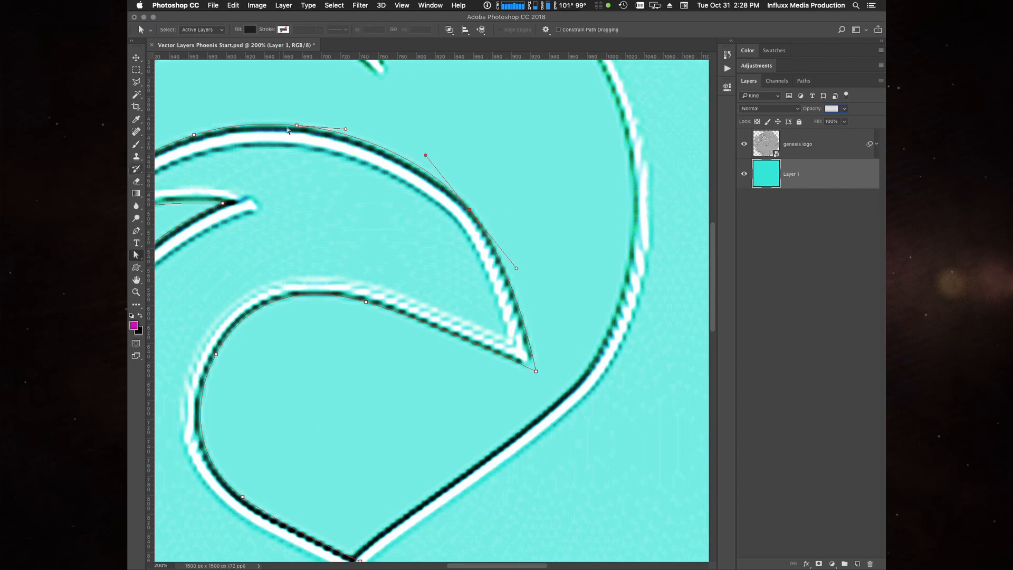
- Toggle the genesis logo layer's visibility to check the head path up close and at full-canvas view
{"action": "left_click", "coordinate": [745, 144]}
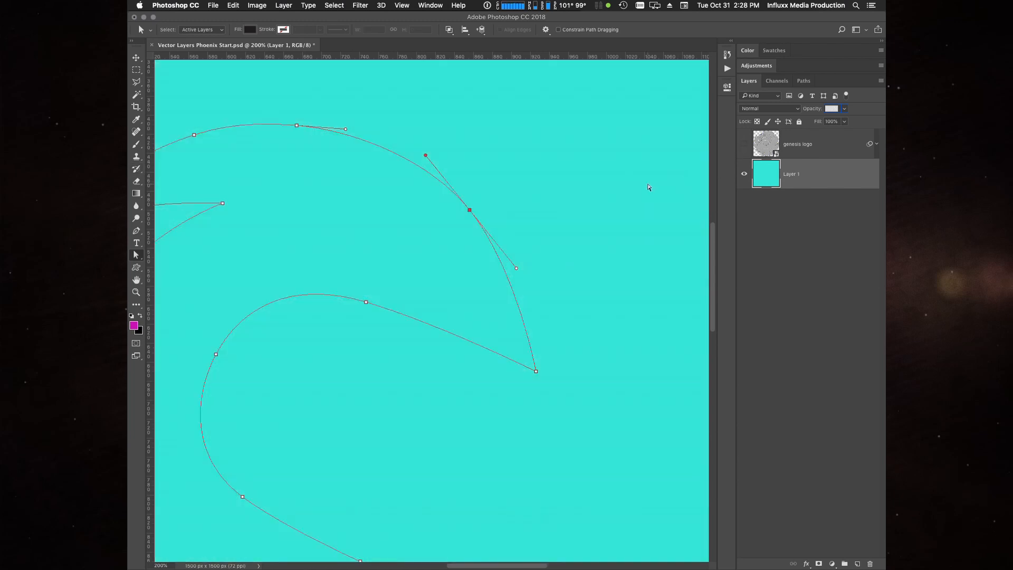
{"action": "left_click", "coordinate": [649, 187]}
{"action": "left_click", "coordinate": [744, 147]}
{"action": "scroll", "coordinate": [369, 399], "scroll_direction": "left", "scroll_amount": 4}
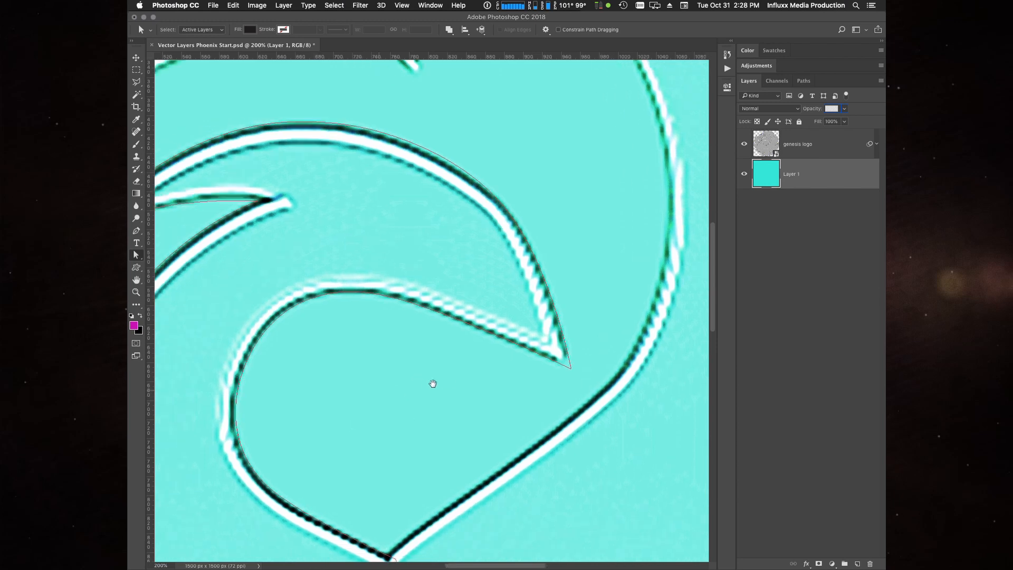
{"action": "key", "text": "super+0"}
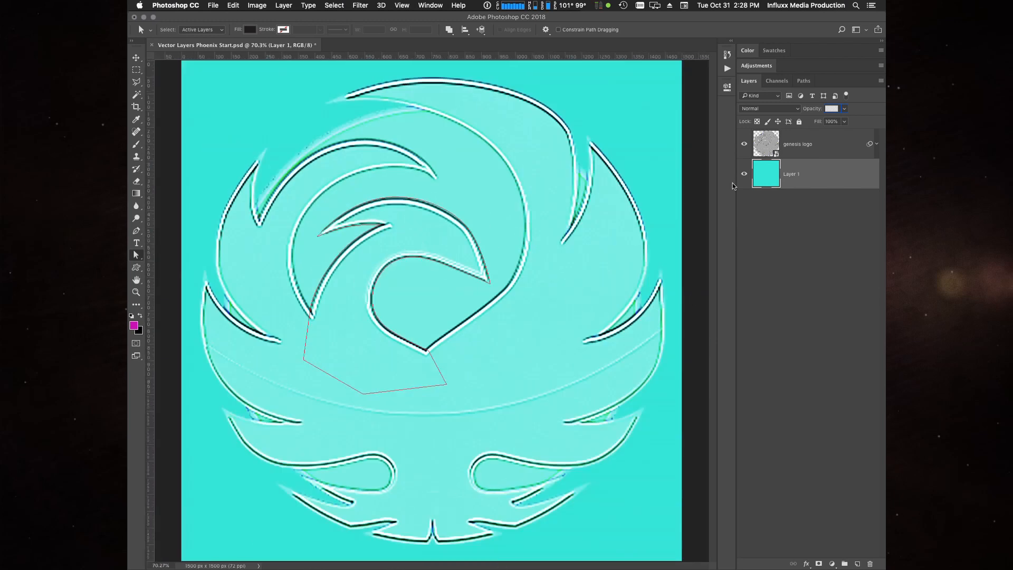
{"action": "left_click", "coordinate": [744, 145]}
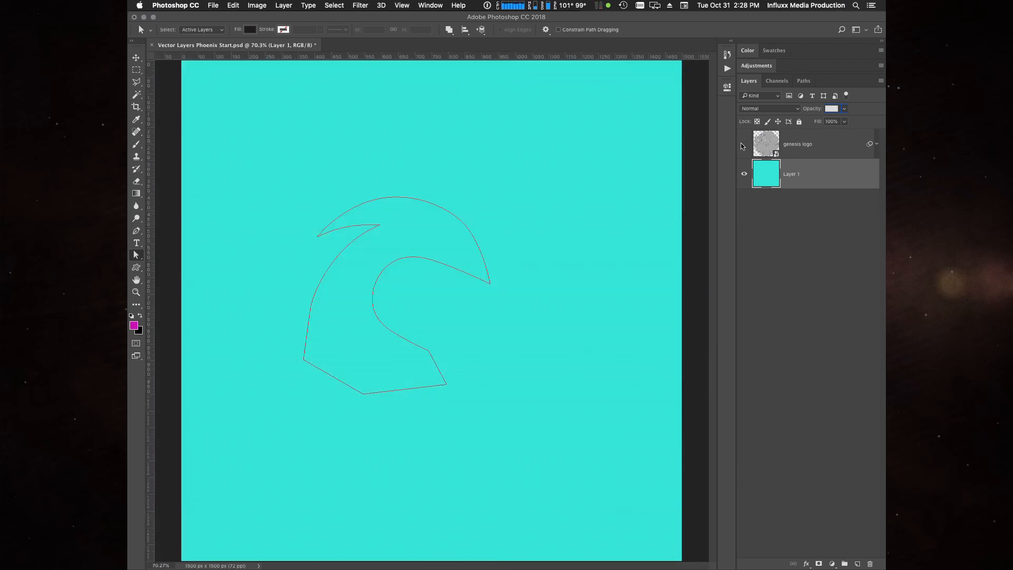
{"action": "left_click", "coordinate": [744, 145]}
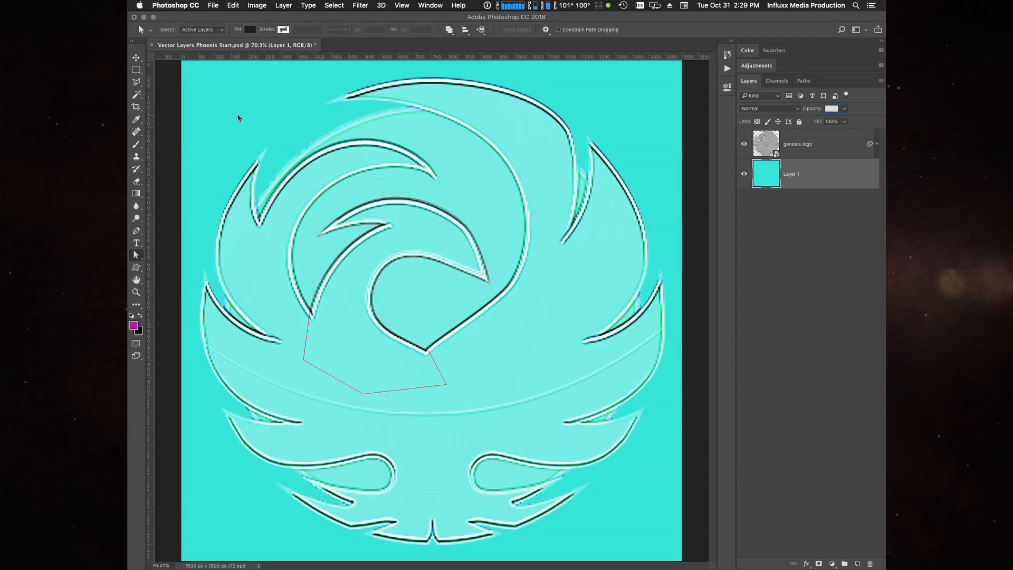
- Set up the Ellipse tool in Path mode with the existing Work Path selected and the Combine Shapes operation
{"action": "key", "text": "u"}
{"action": "key", "text": "u"}
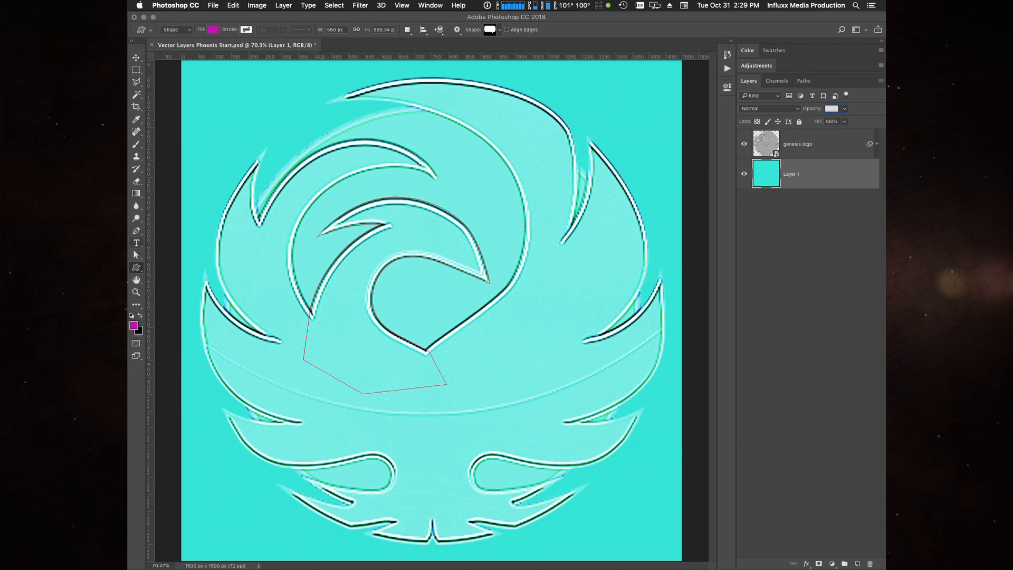
{"action": "key", "text": "shift+u"}
{"action": "key", "text": "shift+u"}
{"action": "key", "text": "shift+u"}
{"action": "left_click", "coordinate": [141, 271]}
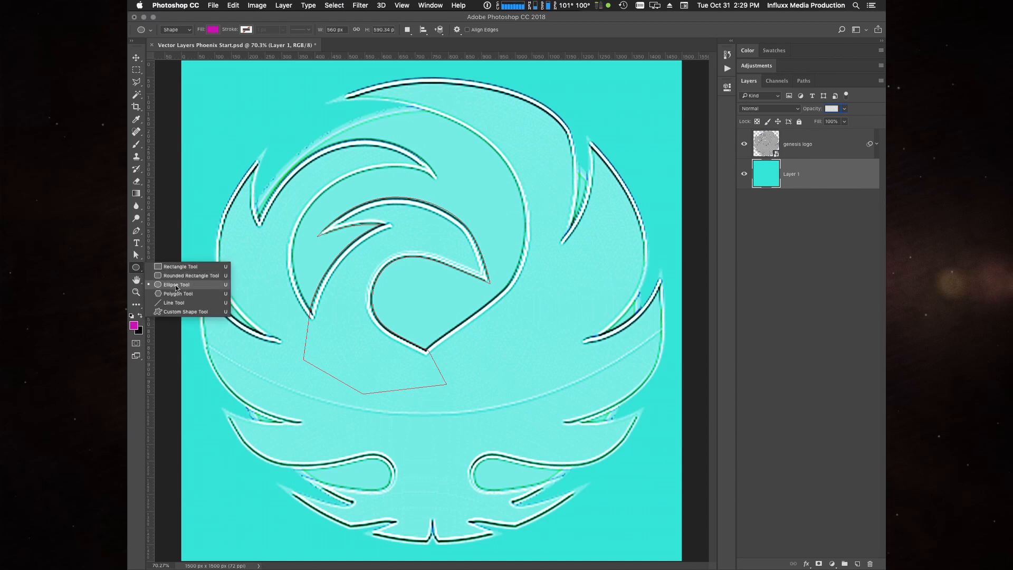
{"action": "left_click", "coordinate": [138, 269]}
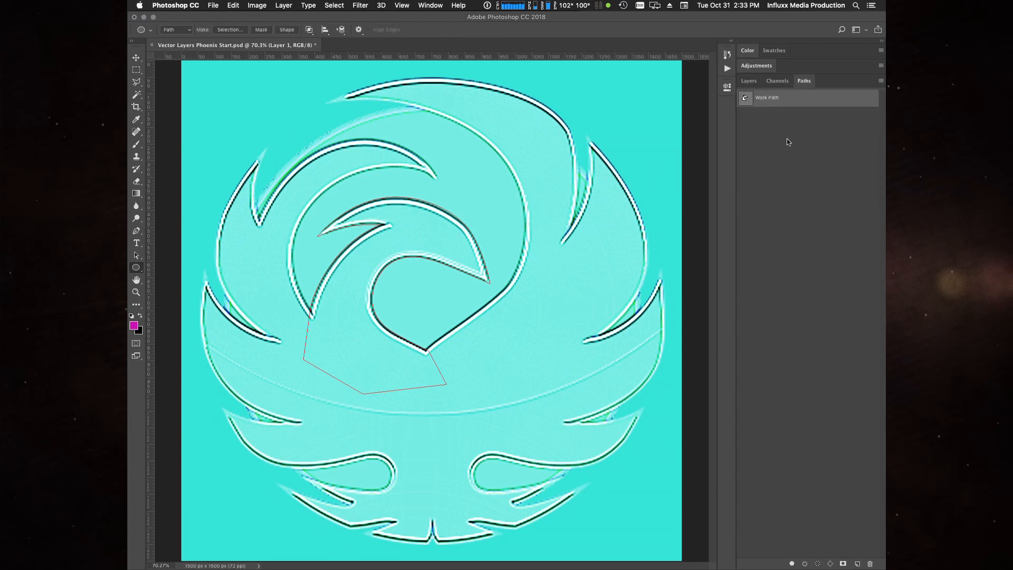
{"action": "left_click", "coordinate": [827, 249]}
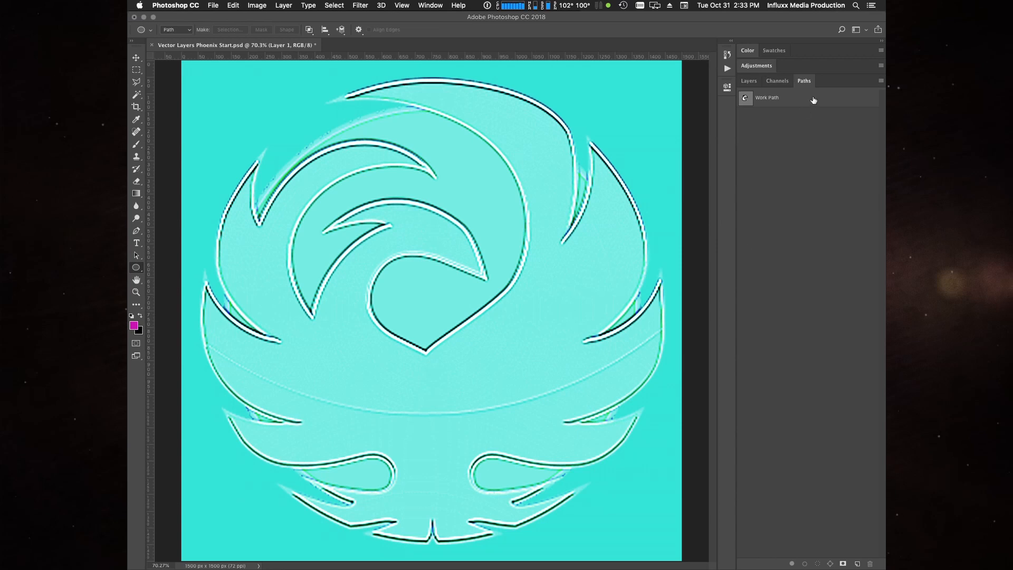
{"action": "left_click", "coordinate": [787, 104]}
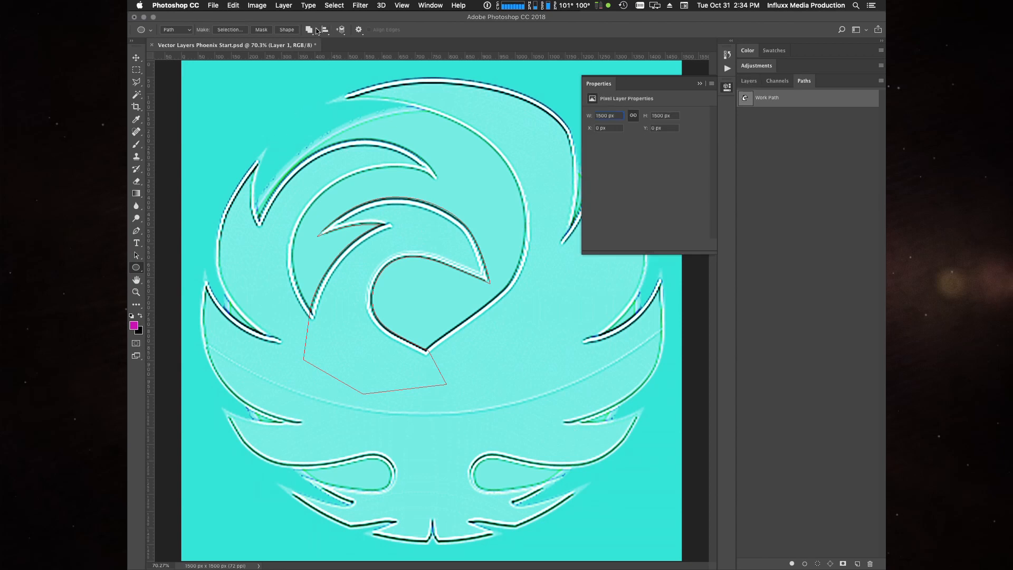
{"action": "left_click", "coordinate": [317, 31]}
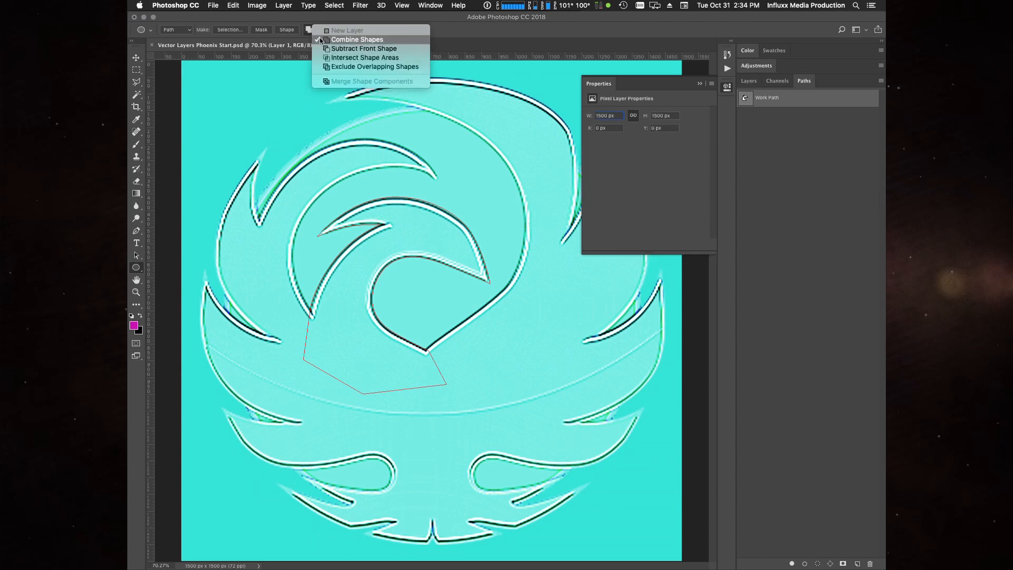
{"action": "left_click", "coordinate": [280, 85]}
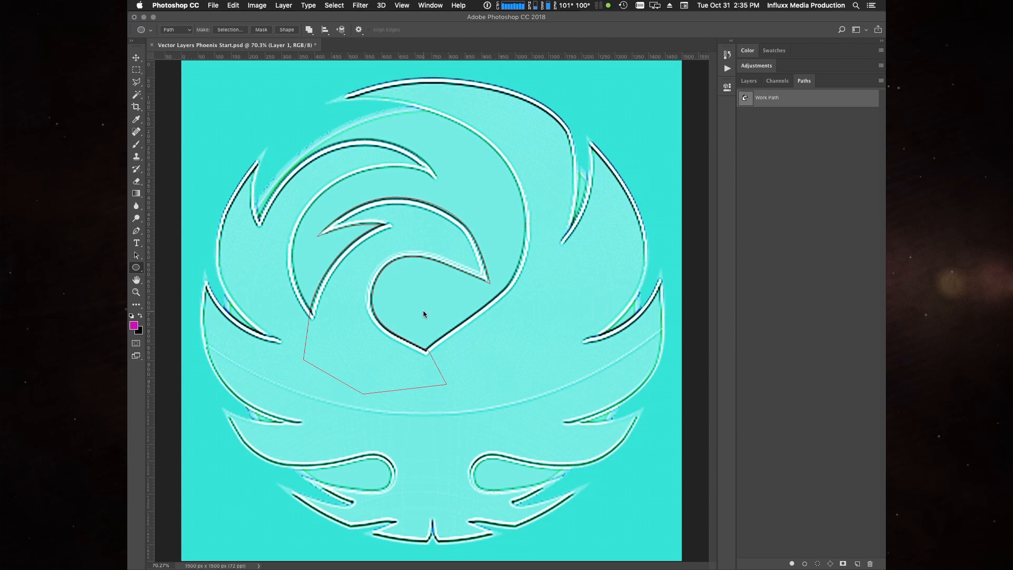
- Draw a 1398 px circular path from the logo's center so that it encloses the phoenix's outer feather tips
{"action": "left_click_drag", "start_coordinate": [423, 311], "coordinate": [748, 546]}
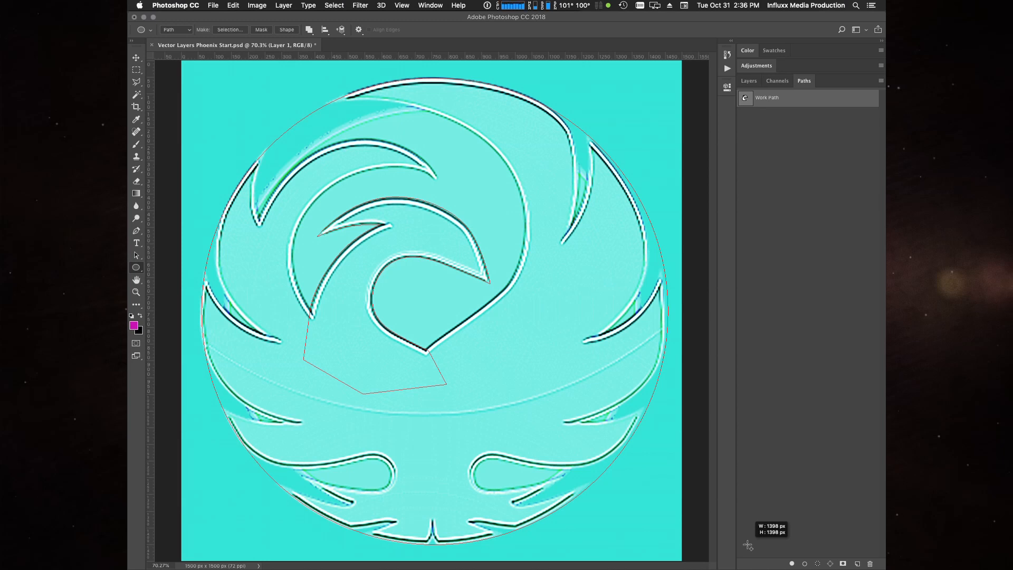
{"action": "left_click_drag", "start_coordinate": [748, 545], "coordinate": [745, 544]}
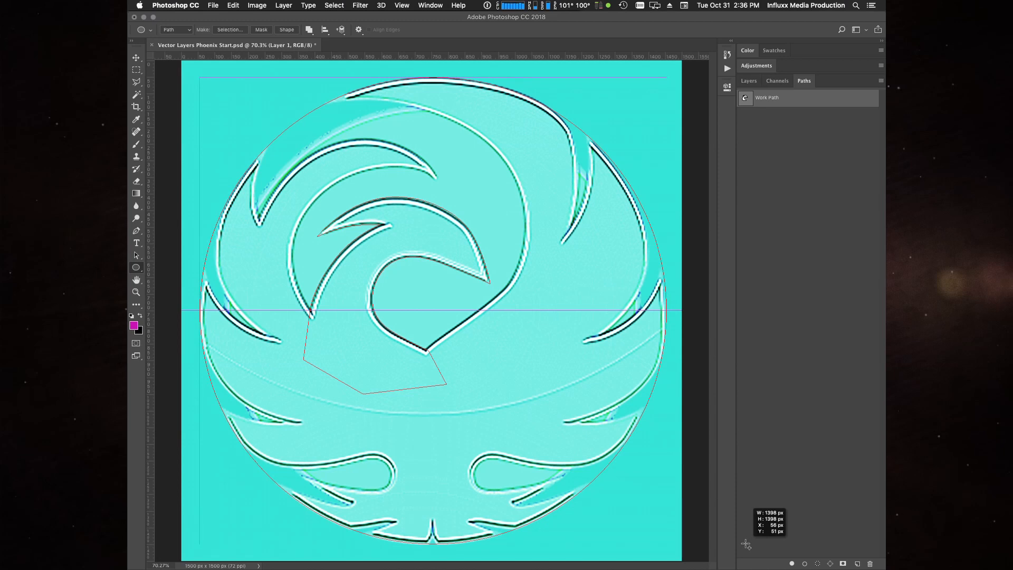
{"action": "left_click_drag", "start_coordinate": [745, 544], "coordinate": [745, 544]}
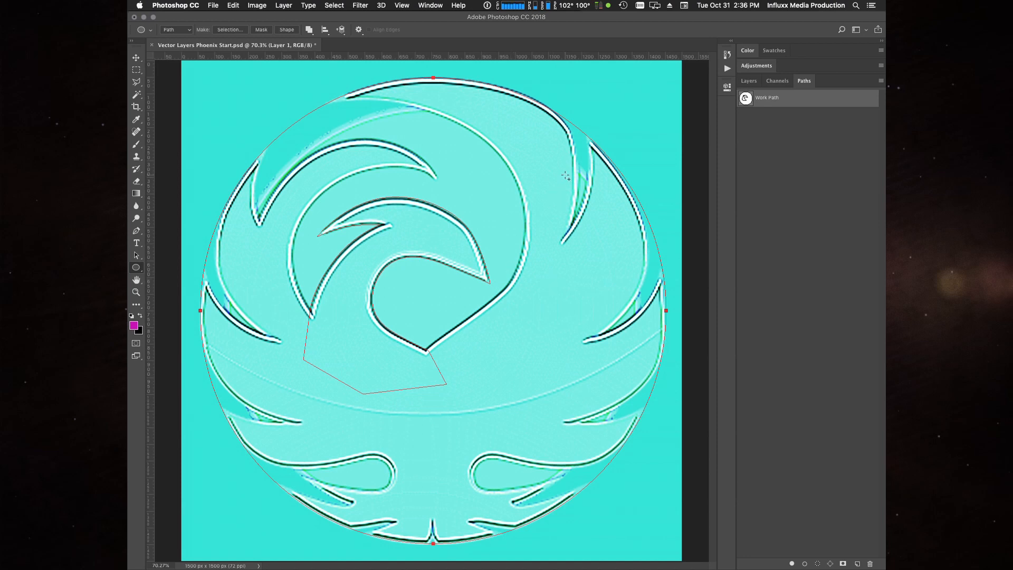
- Trace the narrow gap between the two upper-right feathers with a closed five-anchor Pen path extending beyond the circle
{"action": "key", "text": "p"}
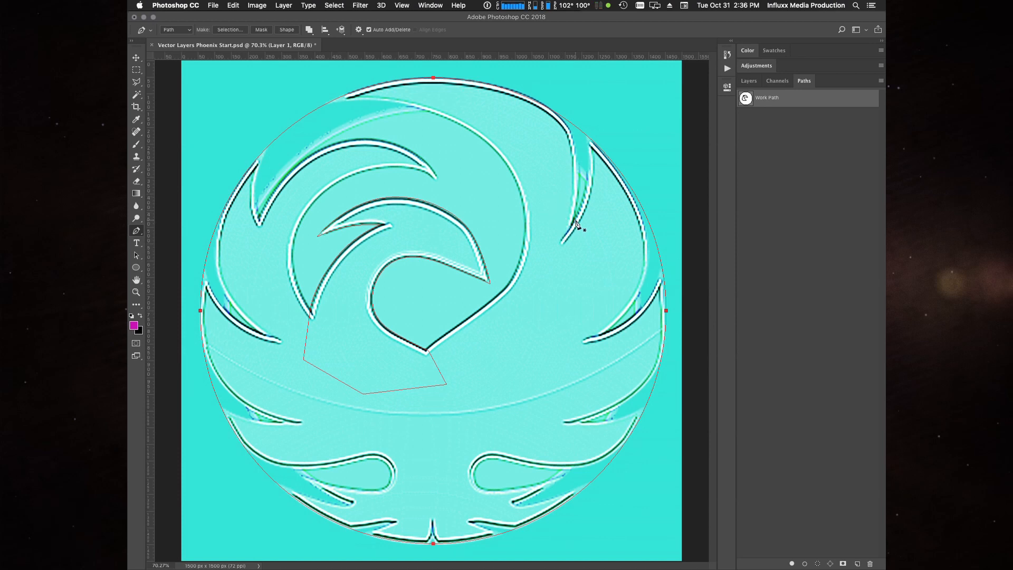
{"action": "key", "text": "super+plus"}
{"action": "key", "text": "super+plus"}
{"action": "left_click_drag", "start_coordinate": [614, 180], "coordinate": [298, 434]}
{"action": "left_click_drag", "start_coordinate": [497, 221], "coordinate": [432, 335]}
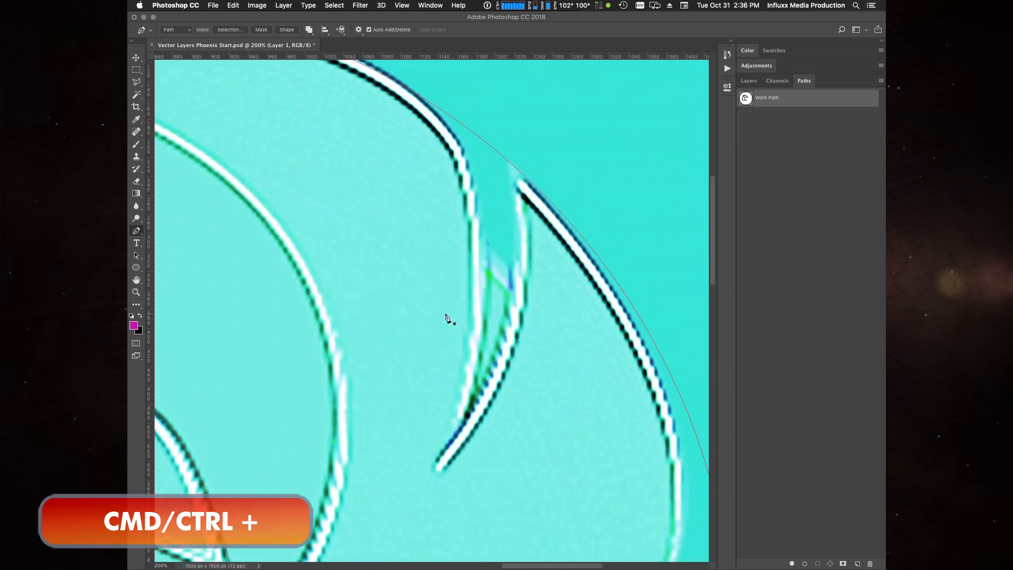
{"action": "left_click", "coordinate": [479, 386]}
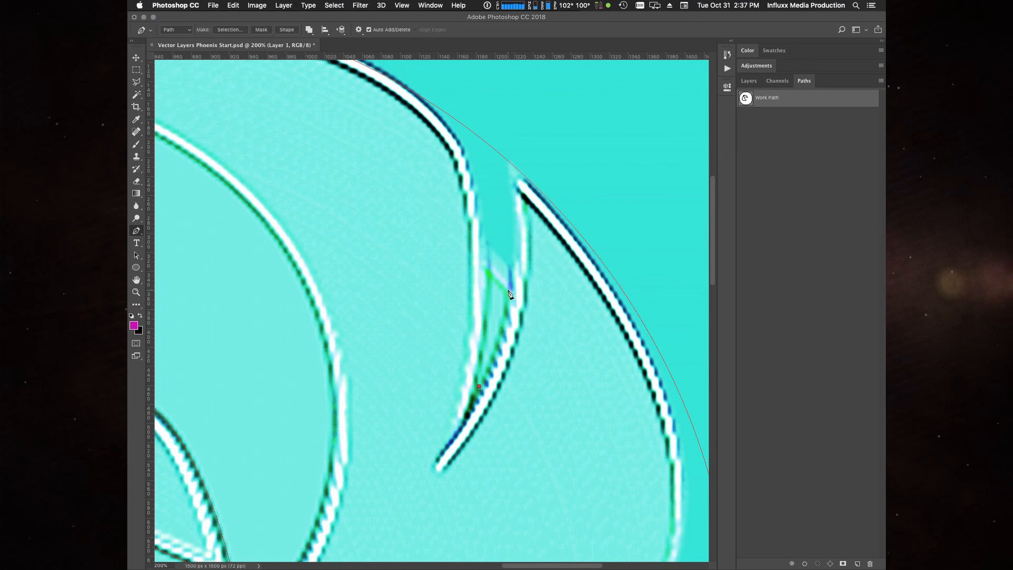
{"action": "left_click_drag", "start_coordinate": [508, 290], "coordinate": [515, 222]}
{"action": "left_click", "coordinate": [513, 113]}
{"action": "left_click", "coordinate": [443, 83]}
{"action": "left_click_drag", "start_coordinate": [486, 262], "coordinate": [484, 341]}
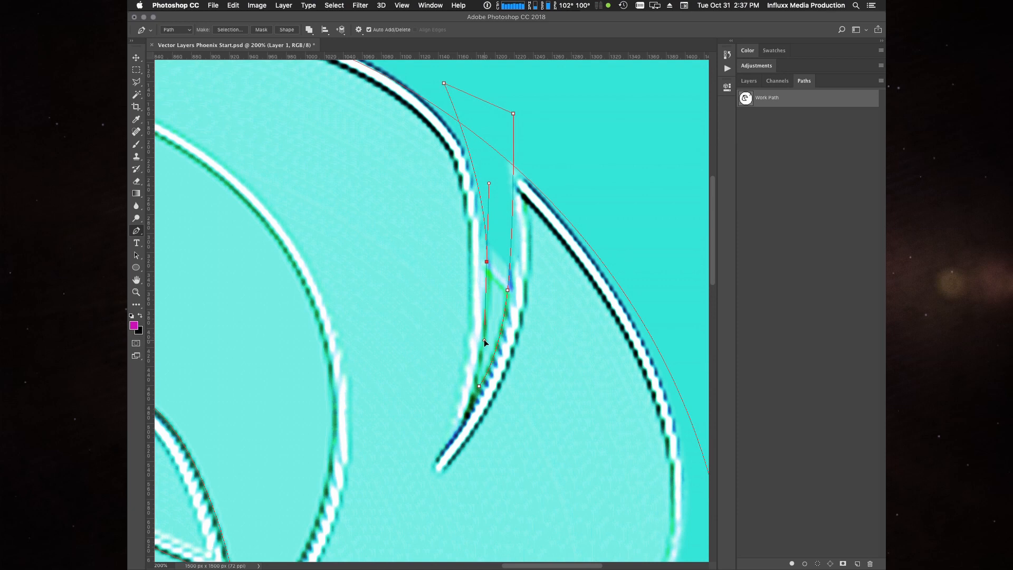
{"action": "left_click", "coordinate": [478, 386]}
- Refine the right edge of the feather-gap path by adjusting its outer corner, curve anchor and direction handles
{"action": "key", "text": "a"}
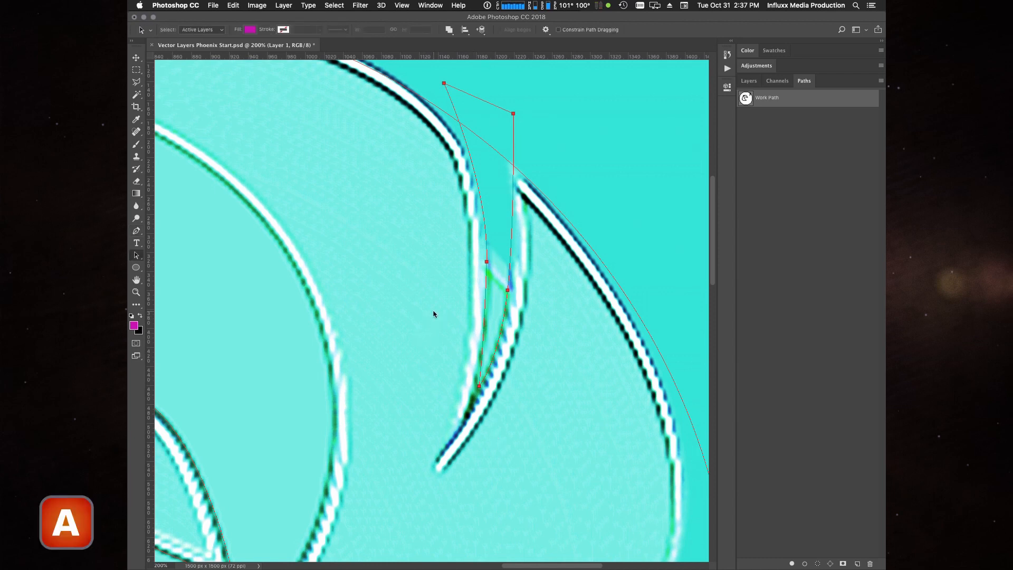
{"action": "left_click", "coordinate": [513, 115]}
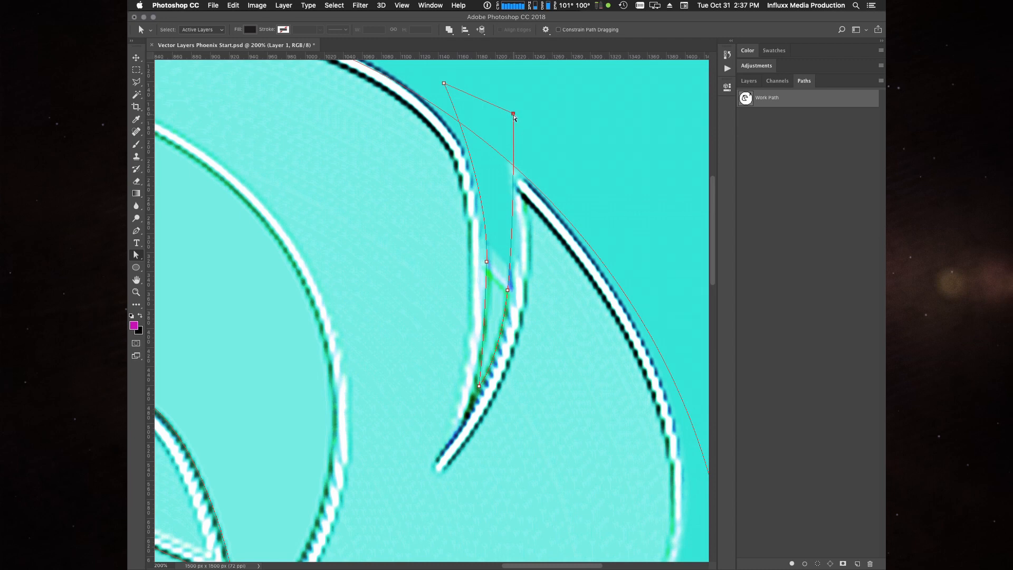
{"action": "left_click_drag", "start_coordinate": [514, 114], "coordinate": [505, 115]}
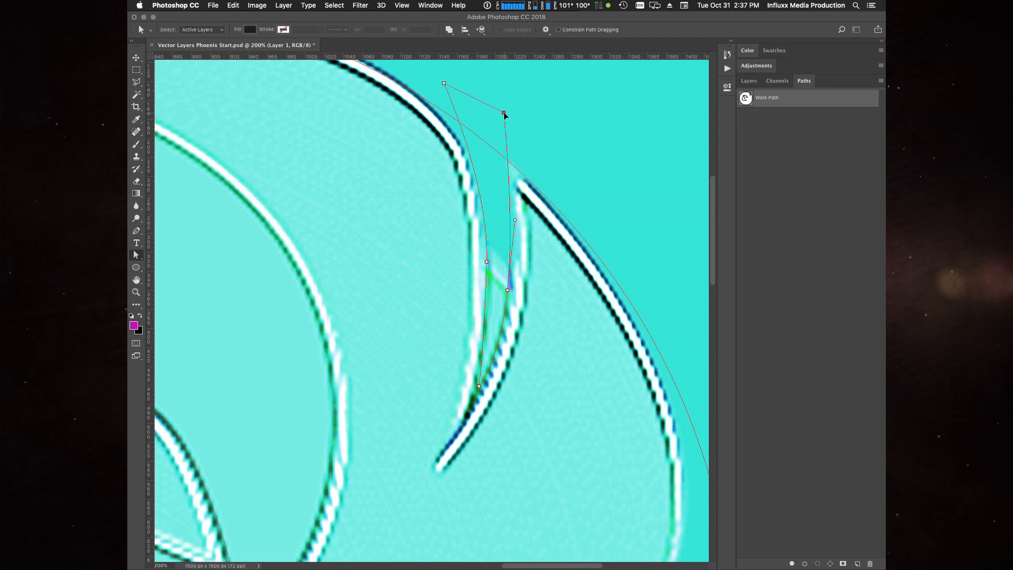
{"action": "left_click", "coordinate": [516, 221]}
{"action": "left_click_drag", "start_coordinate": [509, 294], "coordinate": [507, 299]}
{"action": "left_click_drag", "start_coordinate": [521, 202], "coordinate": [529, 187]}
{"action": "left_click_drag", "start_coordinate": [505, 297], "coordinate": [505, 305]}
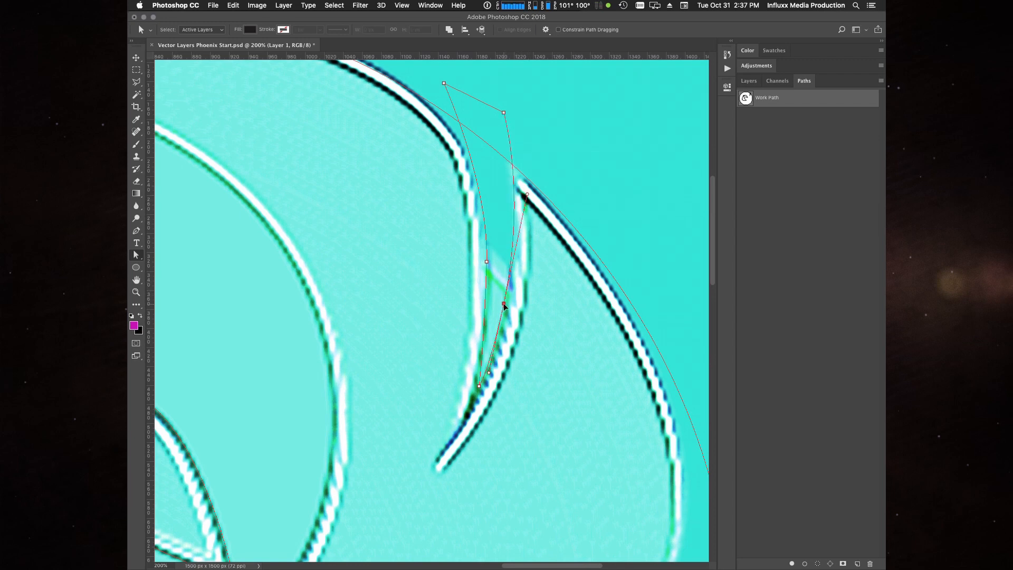
{"action": "left_click_drag", "start_coordinate": [527, 194], "coordinate": [523, 226]}
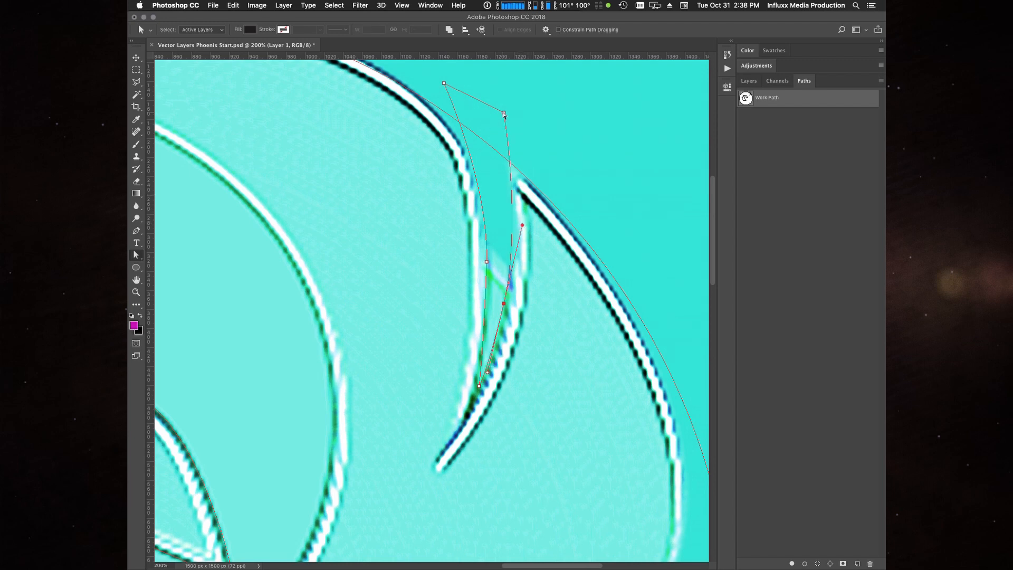
{"action": "left_click_drag", "start_coordinate": [504, 115], "coordinate": [500, 114]}
{"action": "left_click_drag", "start_coordinate": [504, 305], "coordinate": [506, 303]}
- Refine the left edge of the feather-gap path by adjusting its upper corner, curve anchor, handles and lower tip
{"action": "left_click_drag", "start_coordinate": [443, 83], "coordinate": [438, 82]}
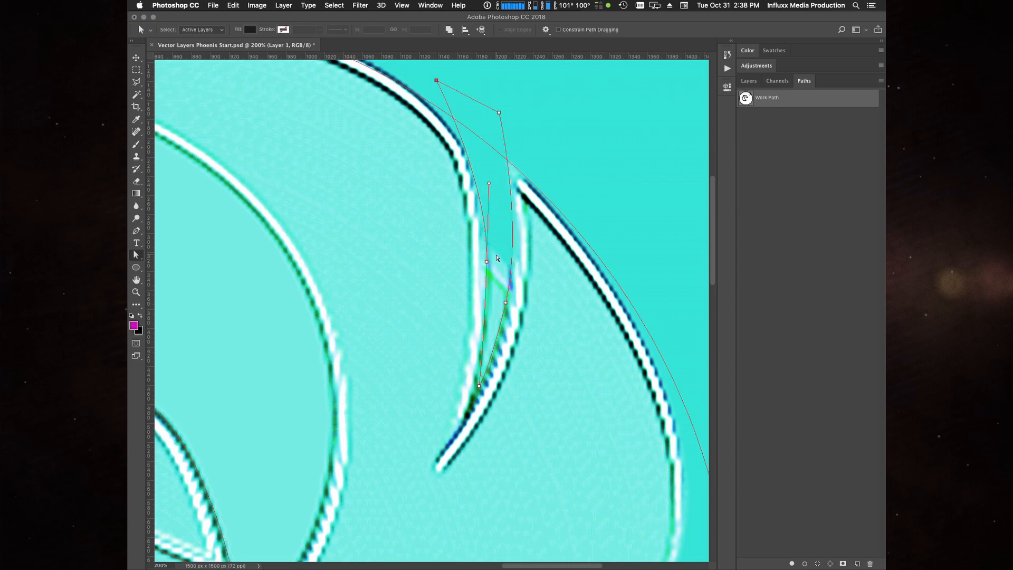
{"action": "left_click_drag", "start_coordinate": [487, 263], "coordinate": [487, 270]}
{"action": "left_click", "coordinate": [478, 388]}
{"action": "left_click_drag", "start_coordinate": [485, 348], "coordinate": [483, 190]}
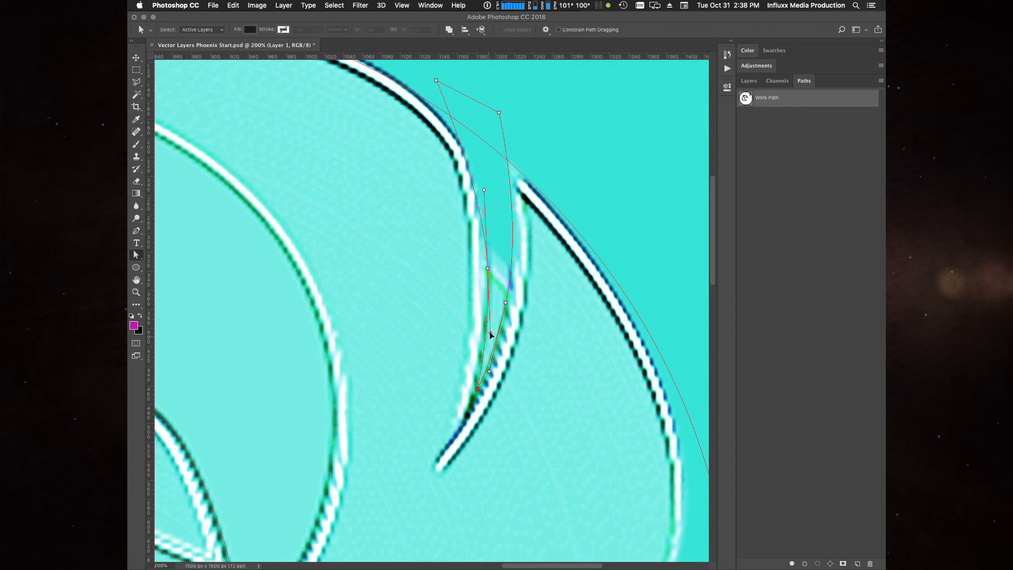
{"action": "left_click_drag", "start_coordinate": [489, 333], "coordinate": [490, 334]}
{"action": "left_click_drag", "start_coordinate": [484, 190], "coordinate": [485, 171]}
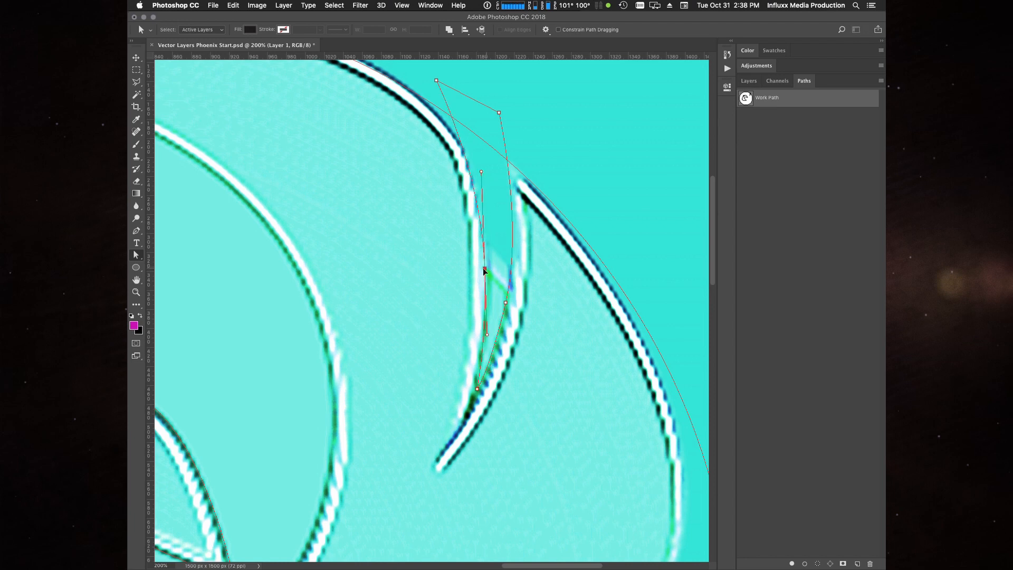
{"action": "mouse_move", "coordinate": [487, 270]}
{"action": "left_mouse_down"}
{"action": "mouse_move", "coordinate": [499, 267]}
{"action": "mouse_move", "coordinate": [487, 270]}
{"action": "left_mouse_up"}
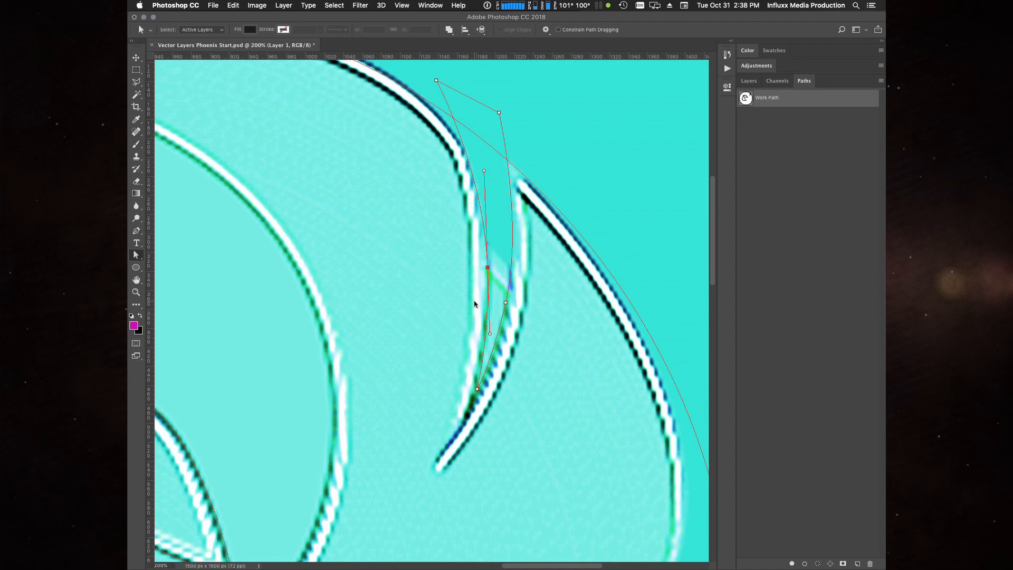
- Keep the Work Path displayed and toggle the genesis logo layer's visibility to check the feather-gap path against the circle
{"action": "left_click", "coordinate": [754, 112]}
{"action": "left_click", "coordinate": [754, 83]}
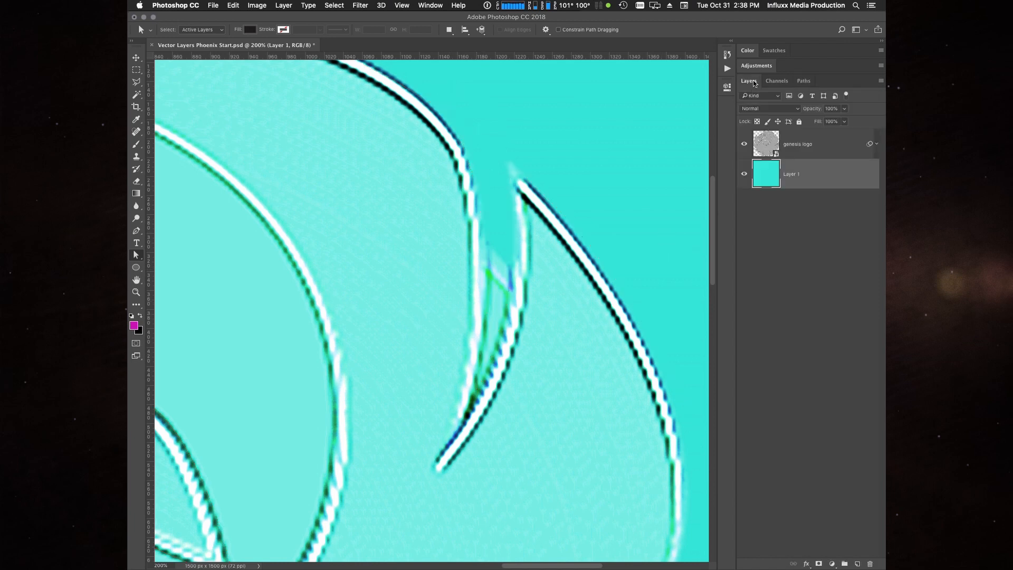
{"action": "left_click", "coordinate": [804, 81]}
{"action": "left_click", "coordinate": [754, 93]}
{"action": "left_click", "coordinate": [751, 81]}
{"action": "left_click", "coordinate": [744, 145]}
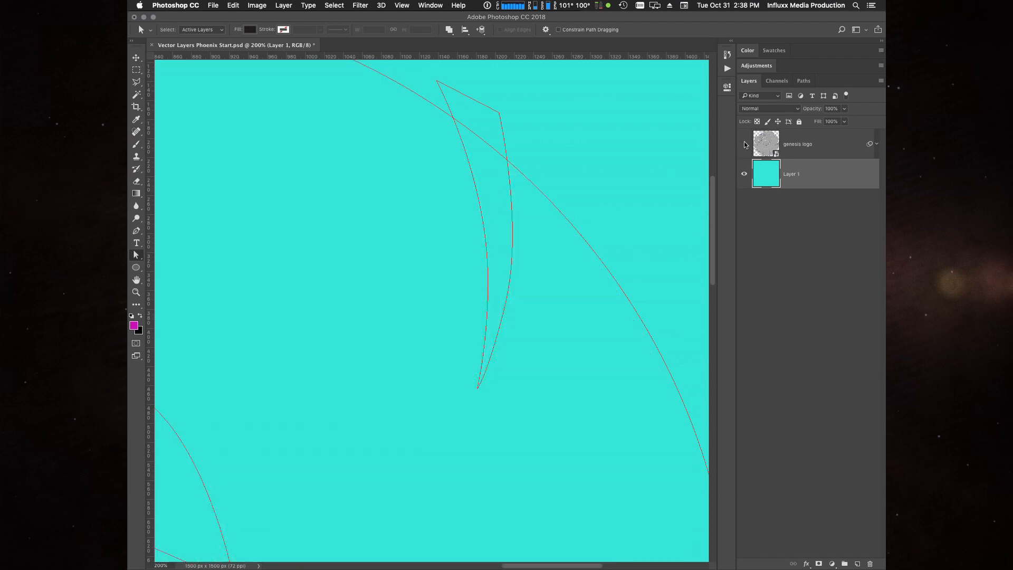
{"action": "left_click", "coordinate": [745, 145]}
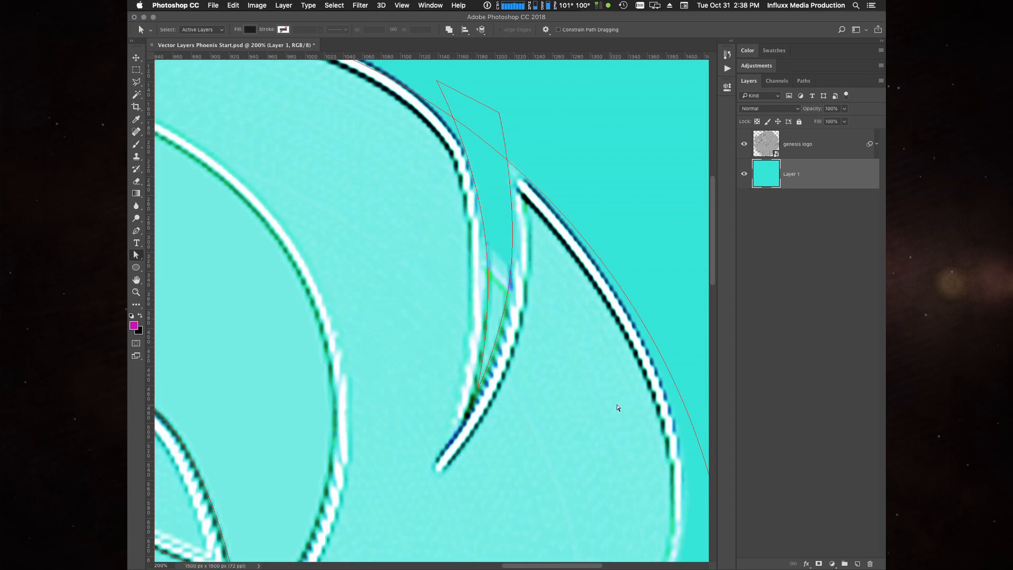
- Examine the logo's right side, from the traced upper feather gap down to the next gap along the circle
{"action": "left_click_drag", "start_coordinate": [622, 440], "coordinate": [573, 457]}
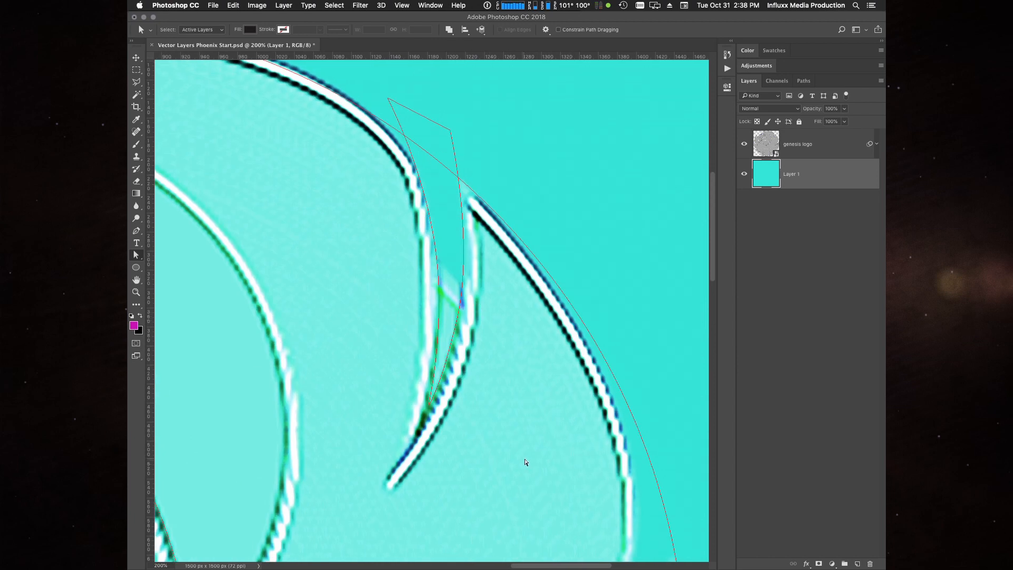
{"action": "left_click_drag", "start_coordinate": [565, 470], "coordinate": [491, 259]}
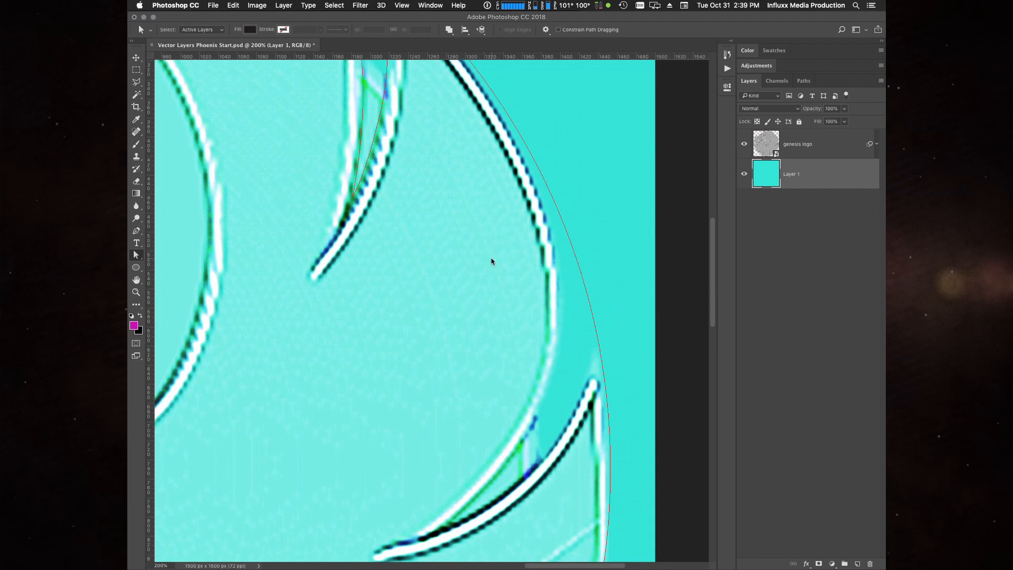
{"action": "left_click_drag", "start_coordinate": [489, 336], "coordinate": [487, 257]}
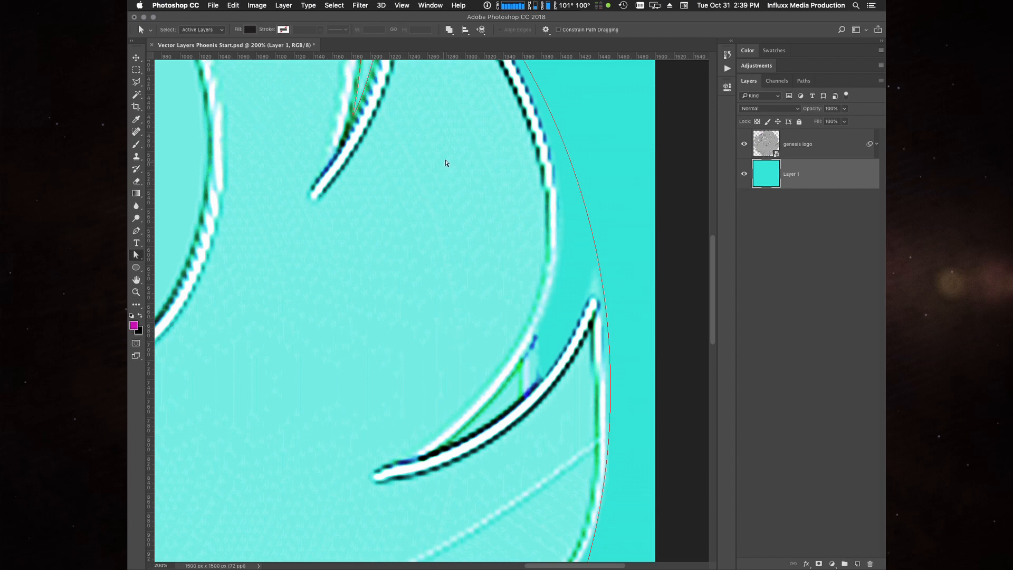
{"action": "left_click_drag", "start_coordinate": [447, 163], "coordinate": [455, 327]}
{"action": "left_click_drag", "start_coordinate": [368, 184], "coordinate": [406, 291]}
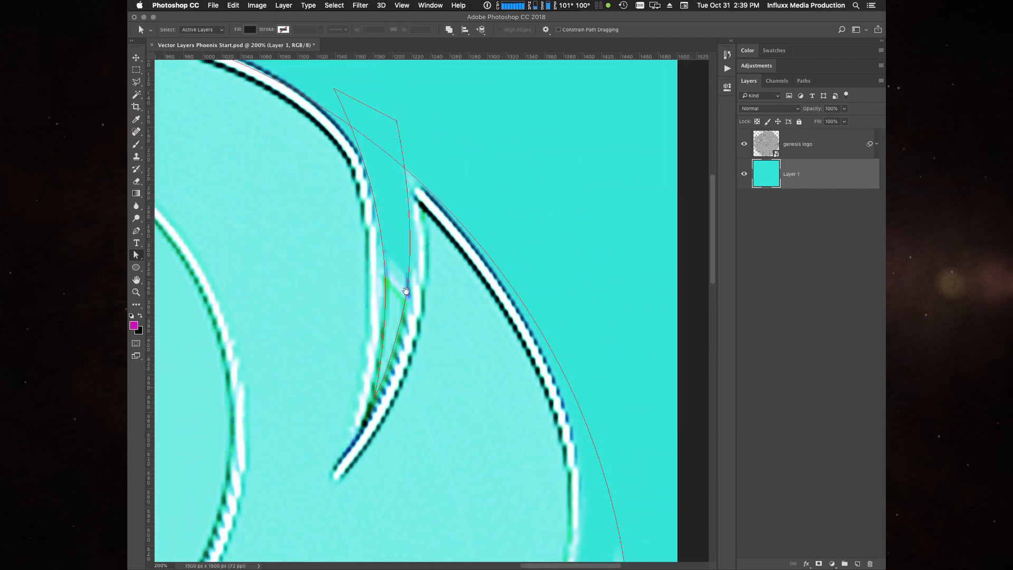
{"action": "left_click_drag", "start_coordinate": [477, 472], "coordinate": [497, 229]}
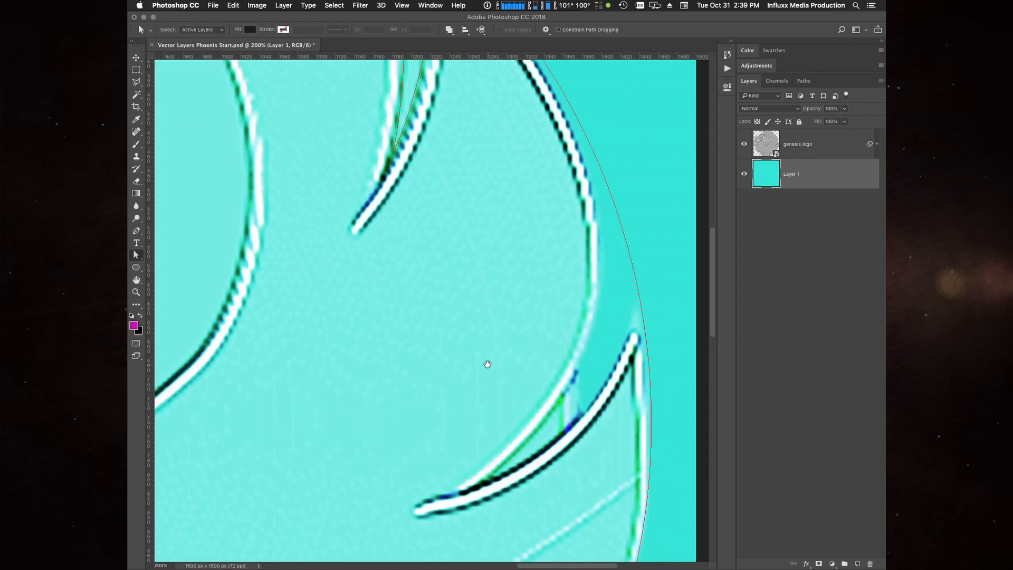
- Trace a closed path around the next feather gap on the logo's right side, extending its outer corners past the circle
{"action": "left_click_drag", "start_coordinate": [487, 364], "coordinate": [475, 309]}
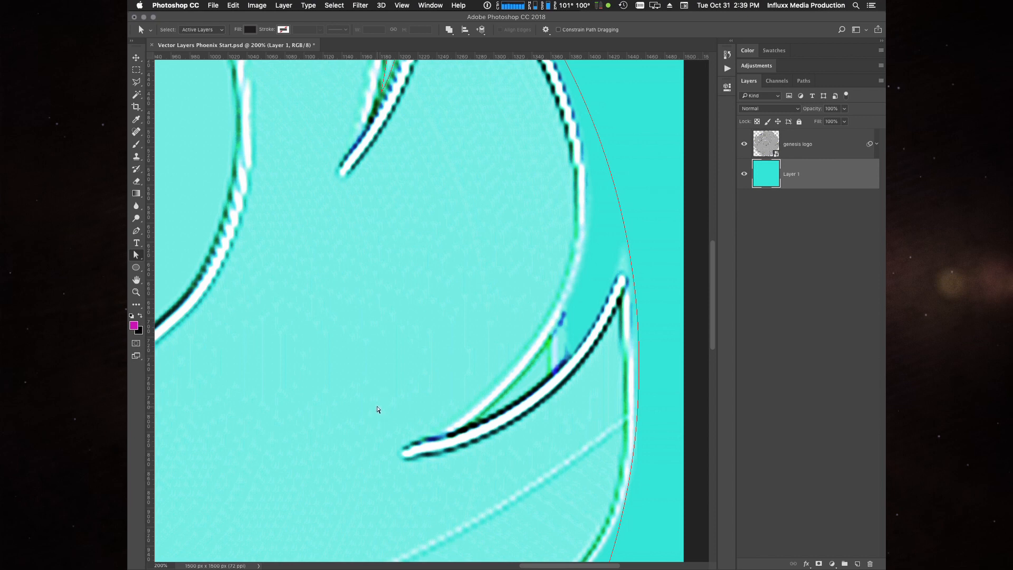
{"action": "key", "text": "p"}
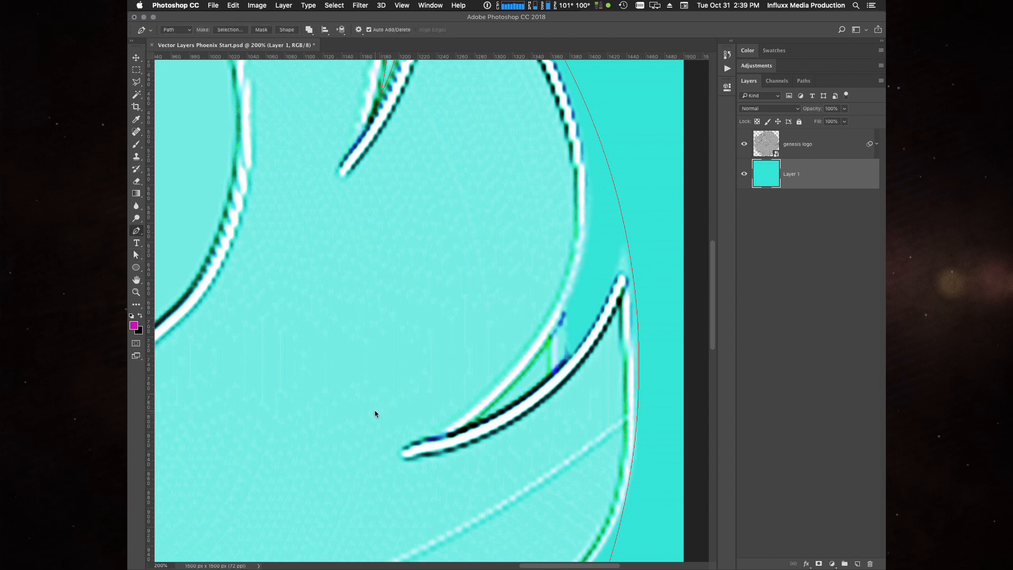
{"action": "left_click", "coordinate": [482, 417]}
{"action": "left_click", "coordinate": [562, 363]}
{"action": "left_click_drag", "start_coordinate": [633, 201], "coordinate": [601, 87]}
{"action": "left_click_drag", "start_coordinate": [566, 309], "coordinate": [520, 390]}
{"action": "left_click", "coordinate": [482, 417]}
- Refine the new feather-gap path by adjusting its upper corner, the curve anchors on both edges and their direction handles
{"action": "key", "text": "a"}
{"action": "left_click_drag", "start_coordinate": [601, 87], "coordinate": [581, 68]}
{"action": "left_click_drag", "start_coordinate": [566, 310], "coordinate": [566, 315]}
{"action": "left_click_drag", "start_coordinate": [520, 393], "coordinate": [526, 391]}
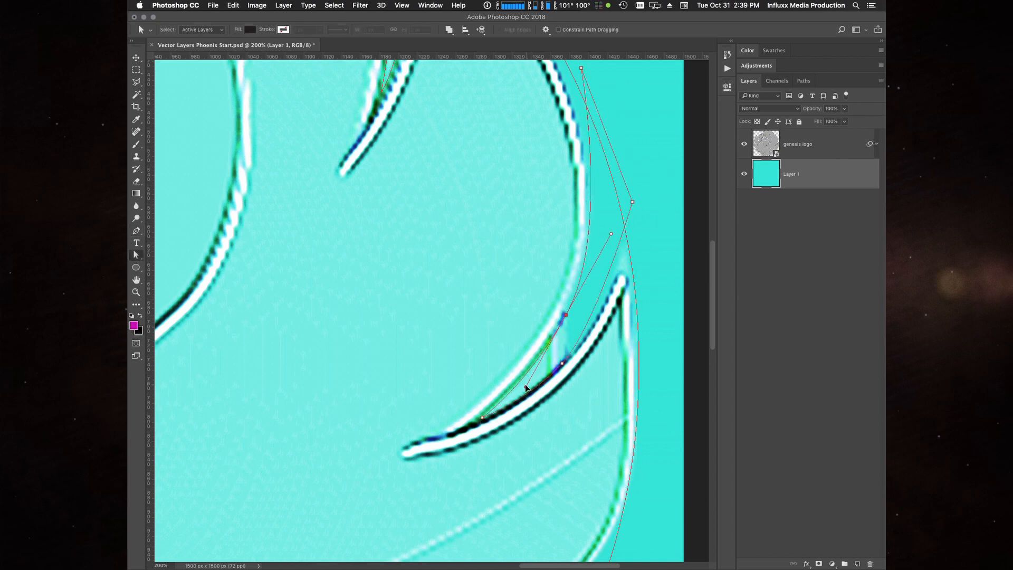
{"action": "left_click_drag", "start_coordinate": [562, 363], "coordinate": [563, 361]}
{"action": "left_click_drag", "start_coordinate": [597, 325], "coordinate": [628, 285]}
{"action": "left_click_drag", "start_coordinate": [529, 399], "coordinate": [535, 393]}
- Fine-tune the lower tip and inner-edge handle of this feather-gap path, checking its shape with the genesis logo layer hidden
{"action": "left_click", "coordinate": [745, 144]}
{"action": "left_click", "coordinate": [745, 145]}
{"action": "left_click", "coordinate": [566, 315]}
{"action": "left_click_drag", "start_coordinate": [482, 418], "coordinate": [477, 422]}
{"action": "left_click_drag", "start_coordinate": [526, 391], "coordinate": [525, 391]}
{"action": "left_click", "coordinate": [745, 145]}
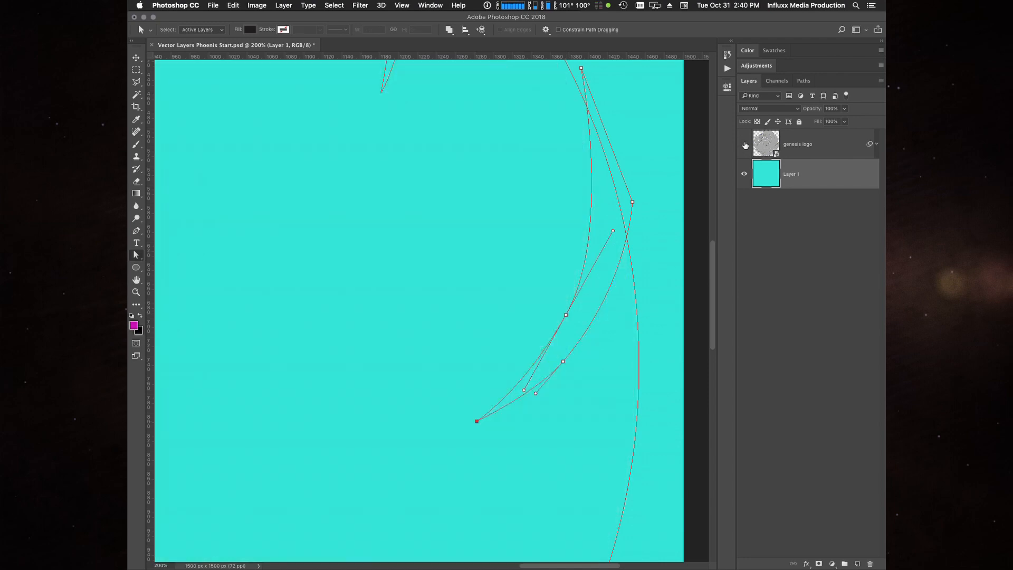
{"action": "left_click", "coordinate": [745, 145]}
- Trace a closed path around the third feather gap on the lower right side, with its outer corners beyond the circle
{"action": "left_click_drag", "start_coordinate": [543, 462], "coordinate": [577, 168]}
{"action": "key", "text": "p"}
{"action": "left_click", "coordinate": [451, 383]}
{"action": "left_click_drag", "start_coordinate": [561, 328], "coordinate": [621, 280]}
{"action": "left_click", "coordinate": [684, 156]}
{"action": "left_click", "coordinate": [662, 349]}
{"action": "mouse_move", "coordinate": [534, 380]}
{"action": "left_mouse_down"}
{"action": "mouse_move", "coordinate": [487, 391]}
{"action": "mouse_move", "coordinate": [539, 374]}
{"action": "left_mouse_up"}
{"action": "left_click", "coordinate": [450, 384]}
- Refine the third feather-gap path's outer corner, edge anchors and handles, and check its shape with the genesis logo layer hidden
{"action": "key", "text": "a"}
{"action": "left_click", "coordinate": [534, 380]}
{"action": "left_click_drag", "start_coordinate": [662, 350], "coordinate": [665, 312]}
{"action": "left_click_drag", "start_coordinate": [561, 327], "coordinate": [566, 324]}
{"action": "left_click_drag", "start_coordinate": [635, 272], "coordinate": [651, 263]}
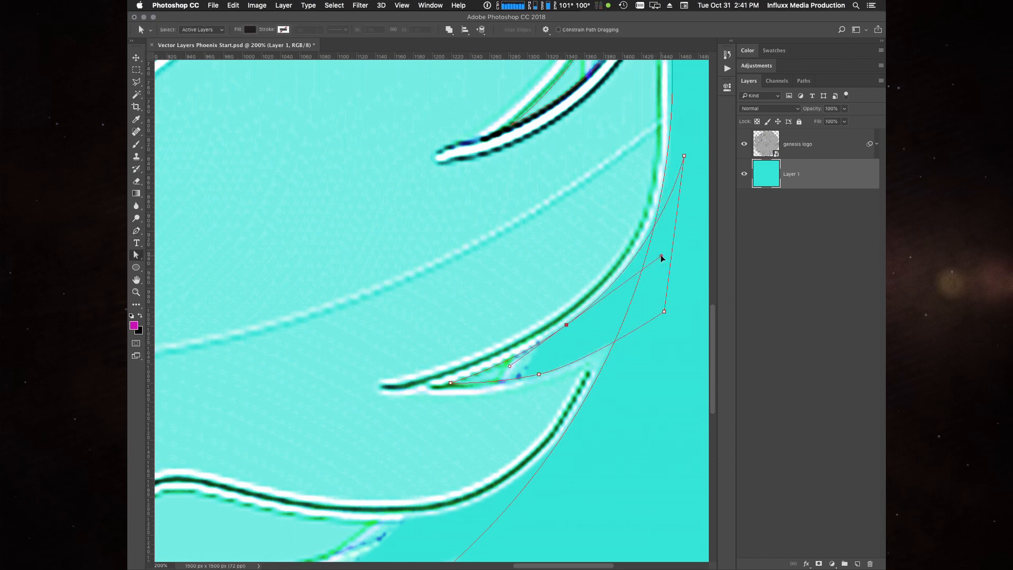
{"action": "left_click", "coordinate": [536, 375]}
{"action": "left_click_drag", "start_coordinate": [583, 365], "coordinate": [606, 360]}
{"action": "left_click_drag", "start_coordinate": [665, 311], "coordinate": [666, 308]}
{"action": "left_click", "coordinate": [744, 144]}
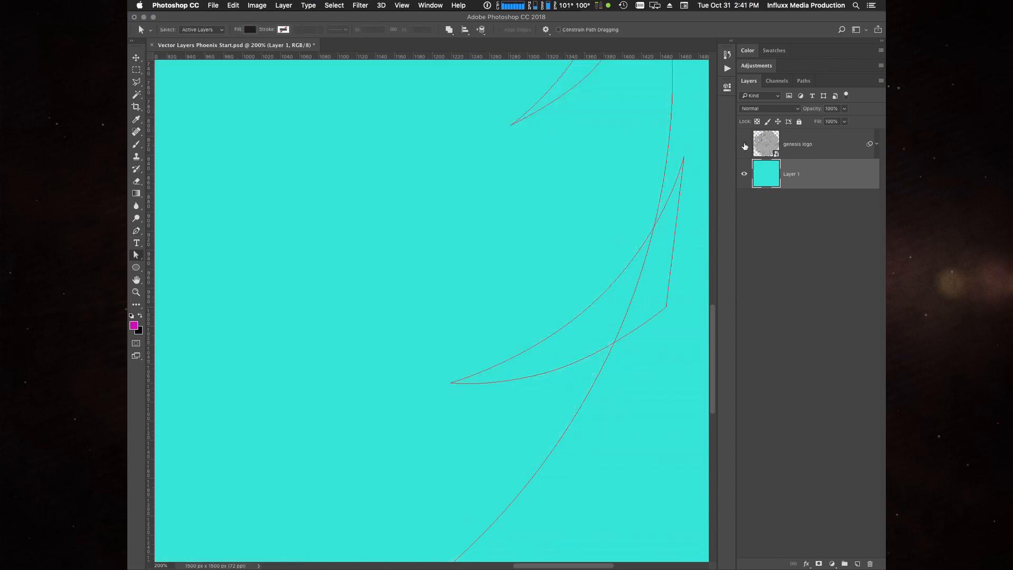
{"action": "left_click", "coordinate": [743, 144]}
- Trace a closed path around the small feather gap at the logo's lower edge, just right of the centre notch
{"action": "left_click_drag", "start_coordinate": [462, 463], "coordinate": [564, 228]}
{"action": "left_click_drag", "start_coordinate": [436, 463], "coordinate": [548, 427]}
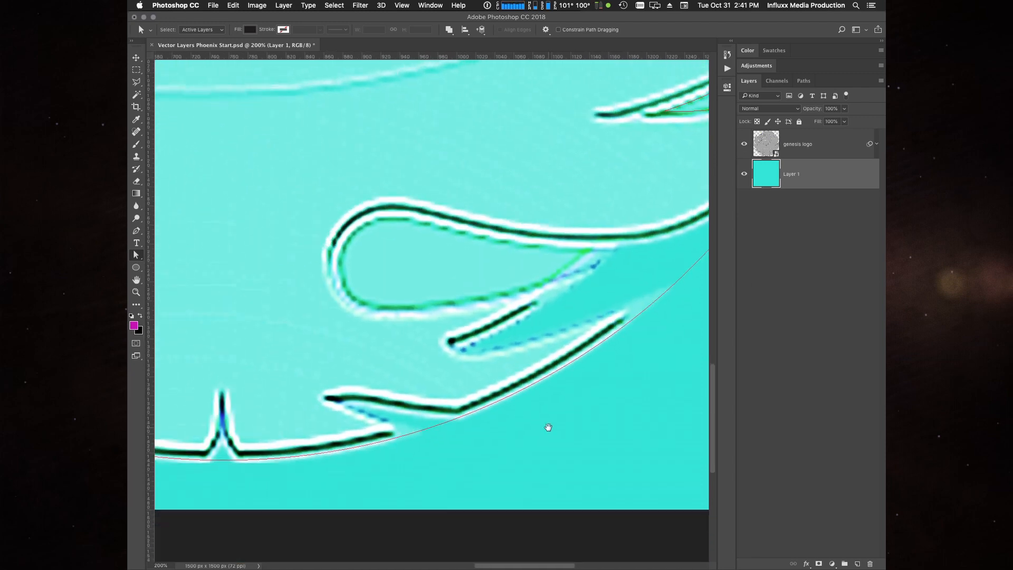
{"action": "key", "text": "p"}
{"action": "left_click", "coordinate": [353, 405]}
{"action": "mouse_move", "coordinate": [413, 415]}
{"action": "left_mouse_down"}
{"action": "mouse_move", "coordinate": [452, 420]}
{"action": "mouse_move", "coordinate": [442, 439]}
{"action": "left_mouse_up"}
{"action": "left_click", "coordinate": [498, 416]}
{"action": "left_click", "coordinate": [433, 445]}
{"action": "left_click", "coordinate": [379, 420]}
{"action": "left_click", "coordinate": [353, 405]}
- Refine the small feather-gap path by adjusting its lower-edge anchor and the two outer corners beyond the circle
{"action": "key", "text": "a"}
{"action": "left_click_drag", "start_coordinate": [379, 420], "coordinate": [365, 412]}
{"action": "left_click_drag", "start_coordinate": [498, 416], "coordinate": [500, 413]}
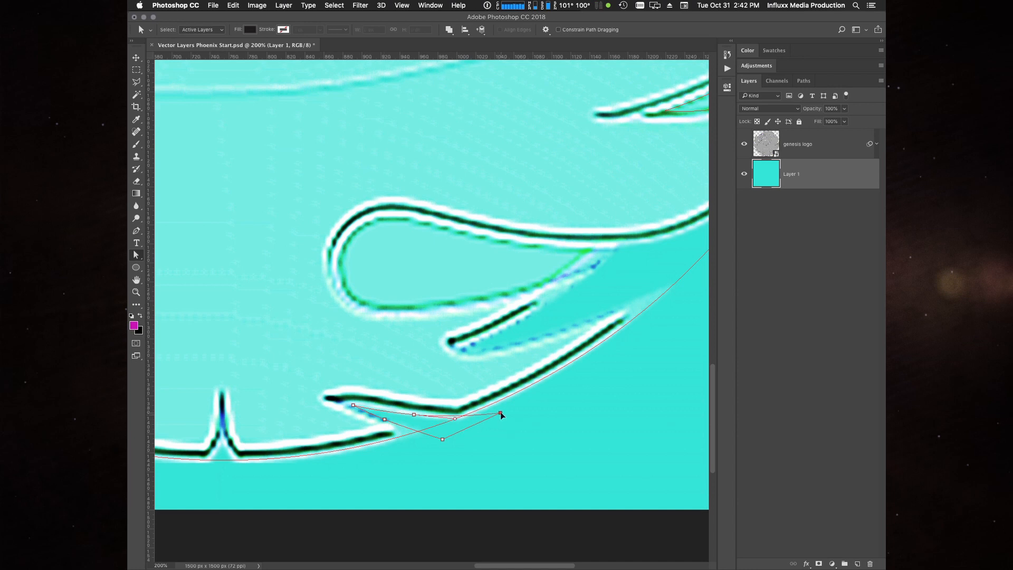
{"action": "left_click_drag", "start_coordinate": [442, 439], "coordinate": [440, 443]}
{"action": "left_click", "coordinate": [384, 420]}
{"action": "left_click", "coordinate": [414, 415]}
{"action": "left_click", "coordinate": [464, 377]}
- Trace a closed path around the narrow notch at the bottom centre of the logo, extending its base below the circle
{"action": "scroll", "coordinate": [475, 370], "scroll_direction": "left", "scroll_amount": 10}
{"action": "scroll", "coordinate": [475, 369], "scroll_direction": "down", "scroll_amount": 3}
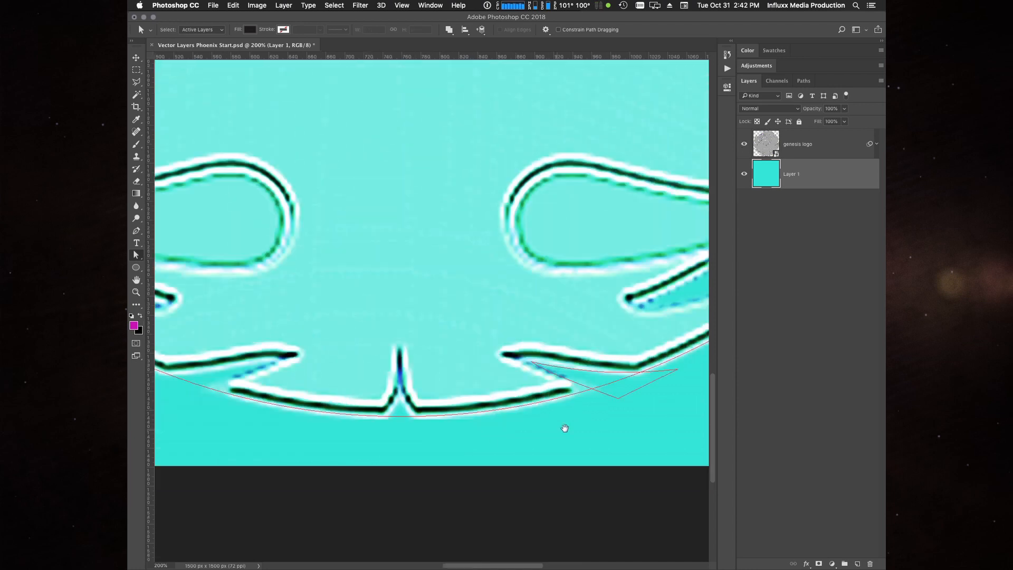
{"action": "key", "text": "p"}
{"action": "left_click", "coordinate": [441, 363]}
{"action": "left_click", "coordinate": [447, 392]}
{"action": "left_click", "coordinate": [455, 404]}
{"action": "left_click", "coordinate": [415, 418]}
{"action": "left_click_drag", "start_coordinate": [433, 393], "coordinate": [437, 381]}
{"action": "left_click", "coordinate": [441, 363]}
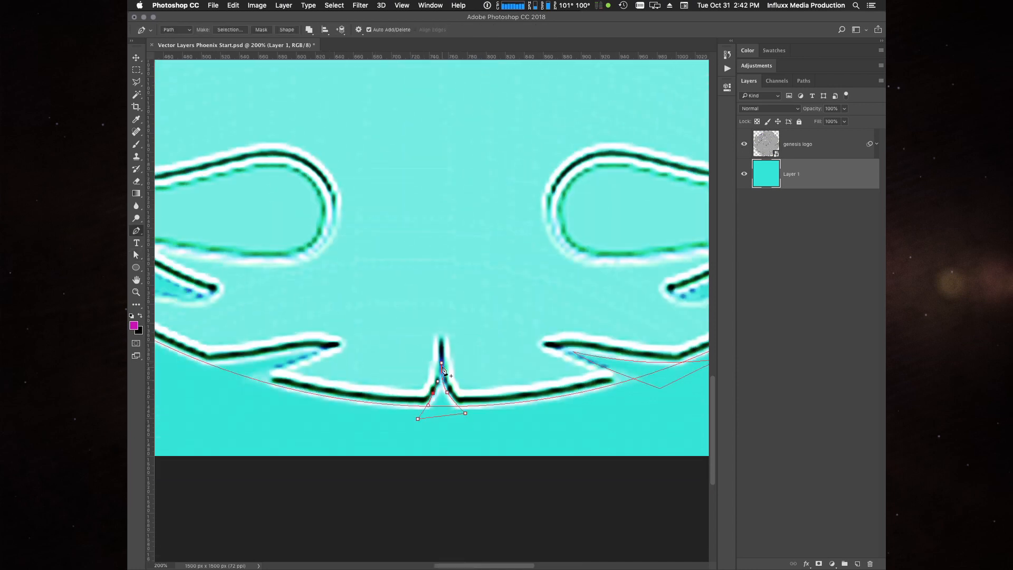
- Refine the bottom-centre notch path by adjusting its side anchors, base corners and handles
{"action": "key", "text": "a"}
{"action": "left_click_drag", "start_coordinate": [465, 413], "coordinate": [448, 395]}
{"action": "left_click", "coordinate": [415, 418]}
{"action": "left_click", "coordinate": [433, 394]}
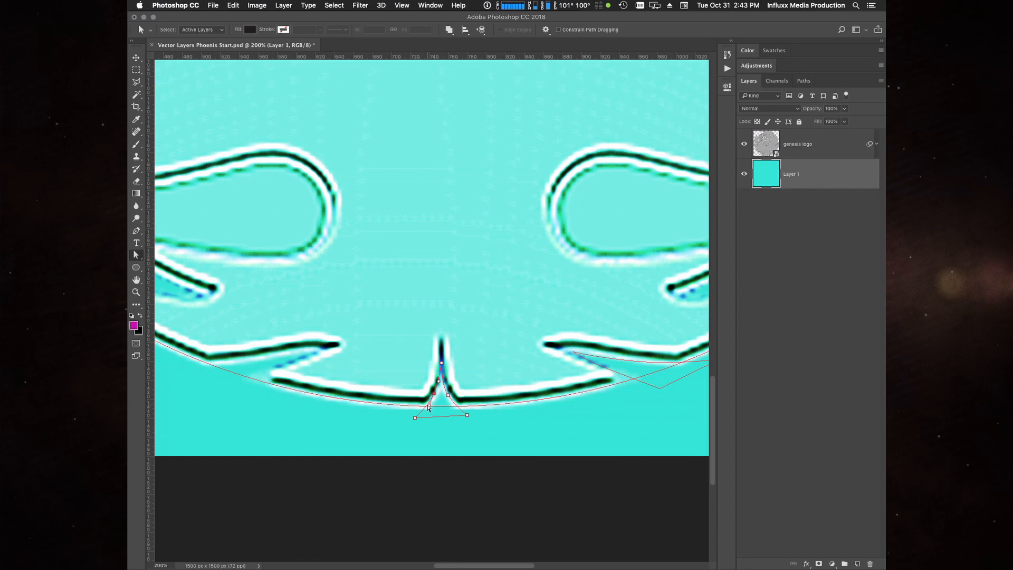
{"action": "key", "text": "super+plus"}
{"action": "key", "text": "super+plus"}
{"action": "left_click_drag", "start_coordinate": [445, 452], "coordinate": [450, 352]}
{"action": "left_click", "coordinate": [478, 353]}
{"action": "left_click", "coordinate": [451, 353]}
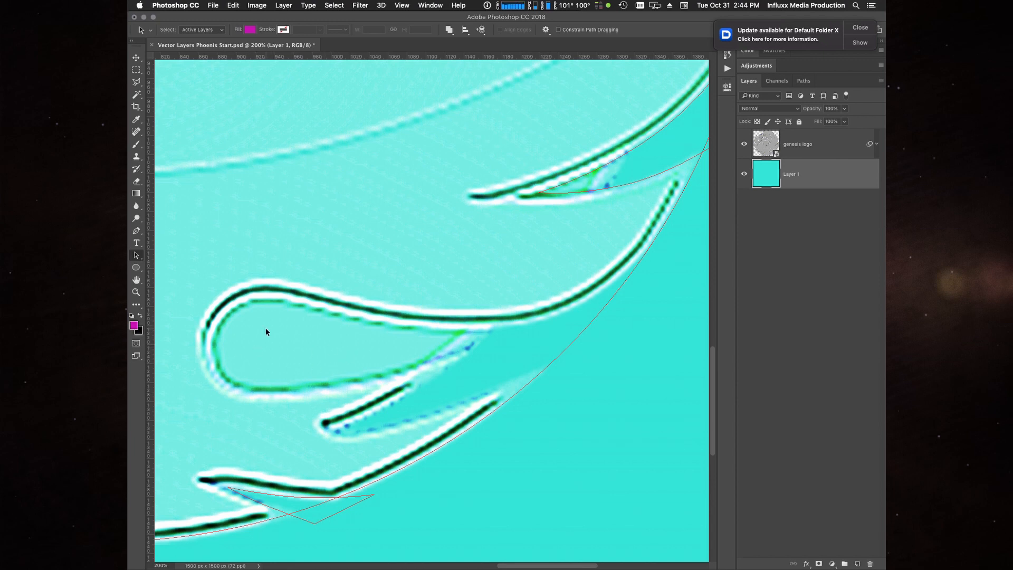
- Draw a 92 px circular path in the rounded end of the right teardrop gap and delete its right-hand anchor point
{"action": "key", "text": "u"}
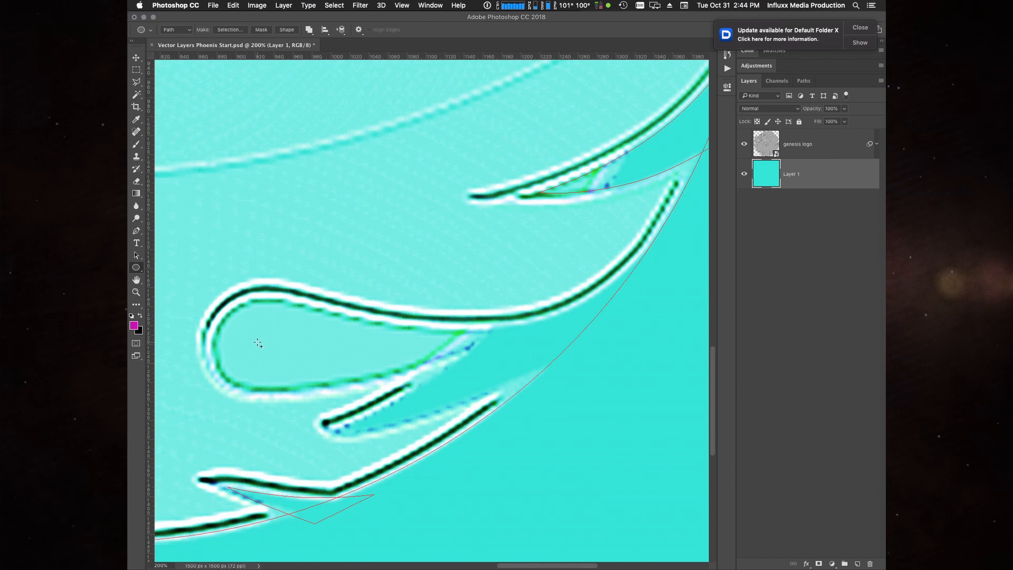
{"action": "mouse_move", "coordinate": [257, 346]}
{"action": "left_mouse_down"}
{"action": "mouse_move", "coordinate": [303, 362]}
{"action": "mouse_move", "coordinate": [310, 389]}
{"action": "left_mouse_up"}
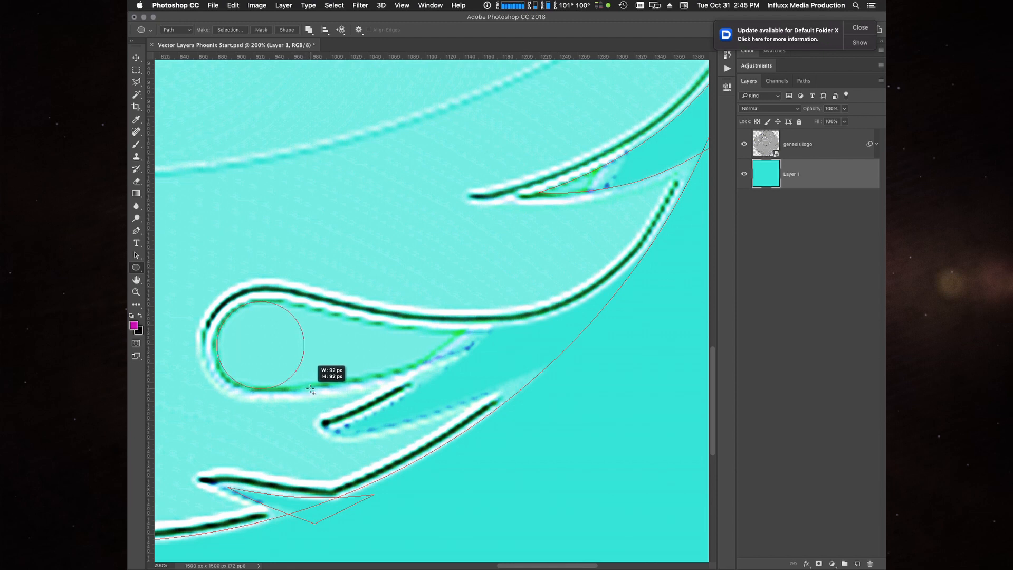
{"action": "left_click_drag", "start_coordinate": [311, 390], "coordinate": [311, 390]}
{"action": "key", "text": "a"}
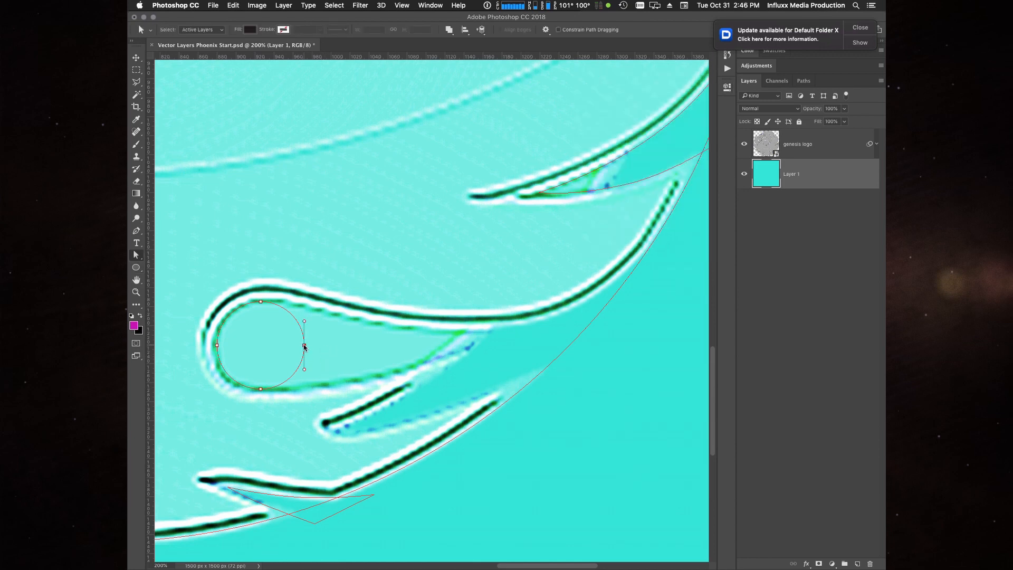
{"action": "key", "text": "Delete"}
- Continue the open circle path from its top anchor along the teardrop gap's upper edge to two corners outside the logo circle
{"action": "key", "text": "p"}
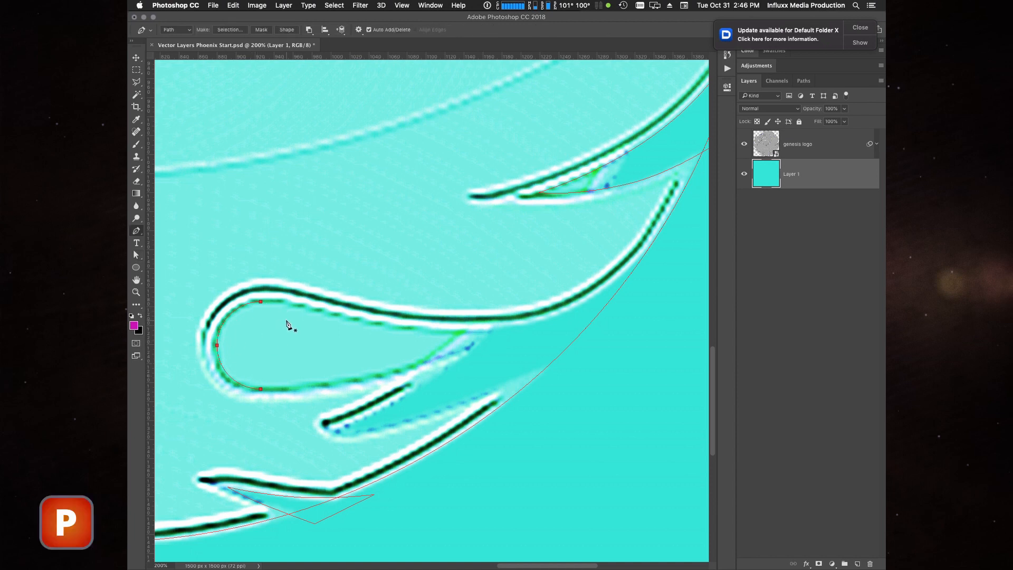
{"action": "left_click", "coordinate": [261, 302]}
{"action": "left_click_drag", "start_coordinate": [462, 334], "coordinate": [536, 331]}
{"action": "left_click_drag", "start_coordinate": [635, 267], "coordinate": [680, 231]}
{"action": "left_click", "coordinate": [565, 371]}
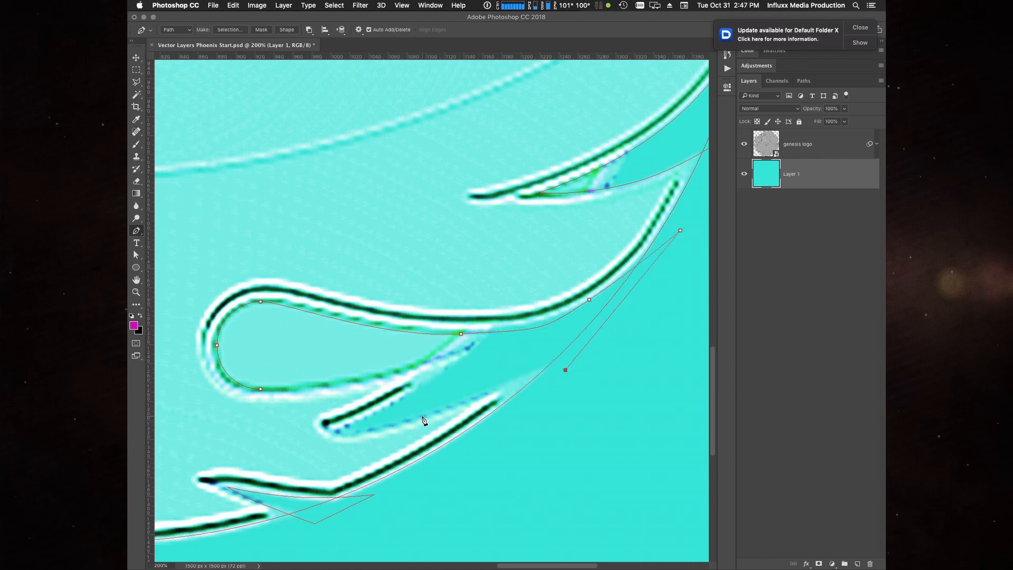
- Trace the lower feather edges back through the inner tips and close the path at the circle's bottom anchor
{"action": "left_click_drag", "start_coordinate": [414, 419], "coordinate": [361, 433]}
{"action": "left_click", "coordinate": [334, 429]}
{"action": "left_click_drag", "start_coordinate": [411, 392], "coordinate": [444, 372]}
{"action": "left_click", "coordinate": [470, 347]}
{"action": "left_click", "coordinate": [352, 379]}
{"action": "left_click", "coordinate": [261, 389]}
- Refine the teardrop path's upper edge by adjusting the handles of its top anchor and mid-curve anchor
{"action": "key", "text": "a"}
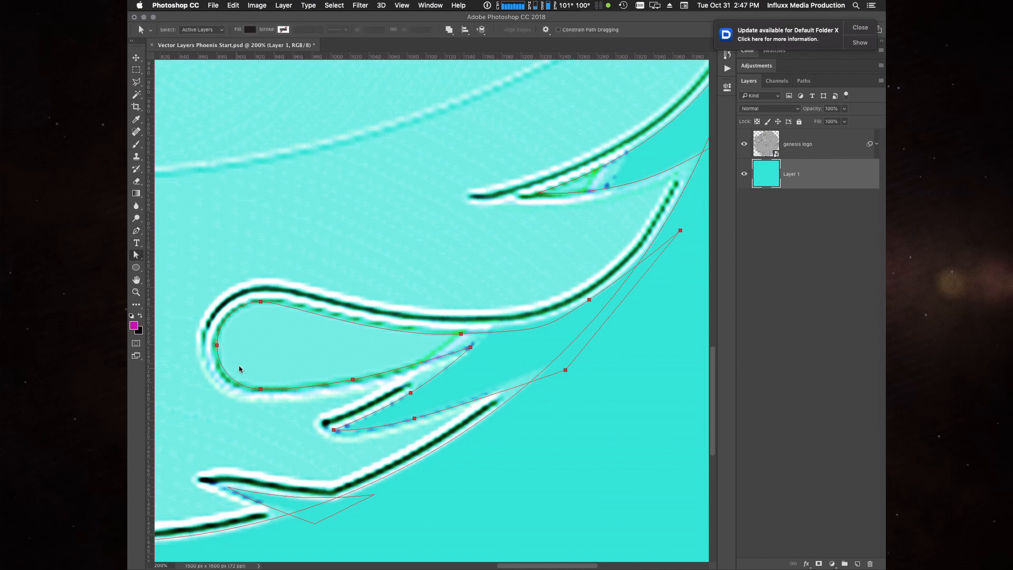
{"action": "left_click", "coordinate": [260, 302]}
{"action": "left_click_drag", "start_coordinate": [285, 302], "coordinate": [303, 302]}
{"action": "key", "text": "a"}
{"action": "left_click", "coordinate": [461, 334]}
{"action": "left_click_drag", "start_coordinate": [543, 329], "coordinate": [517, 334]}
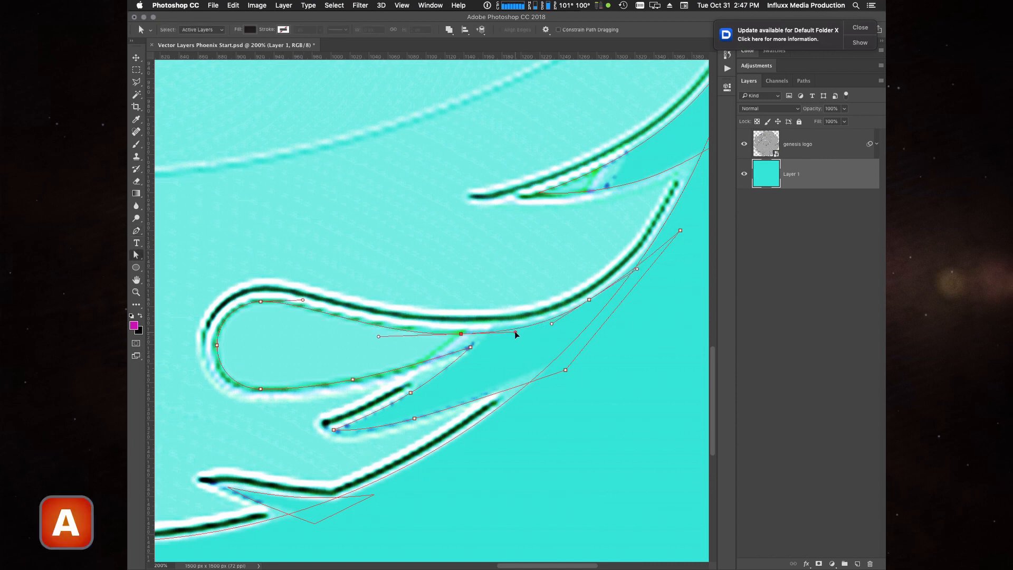
{"action": "left_click_drag", "start_coordinate": [378, 334], "coordinate": [368, 333]}
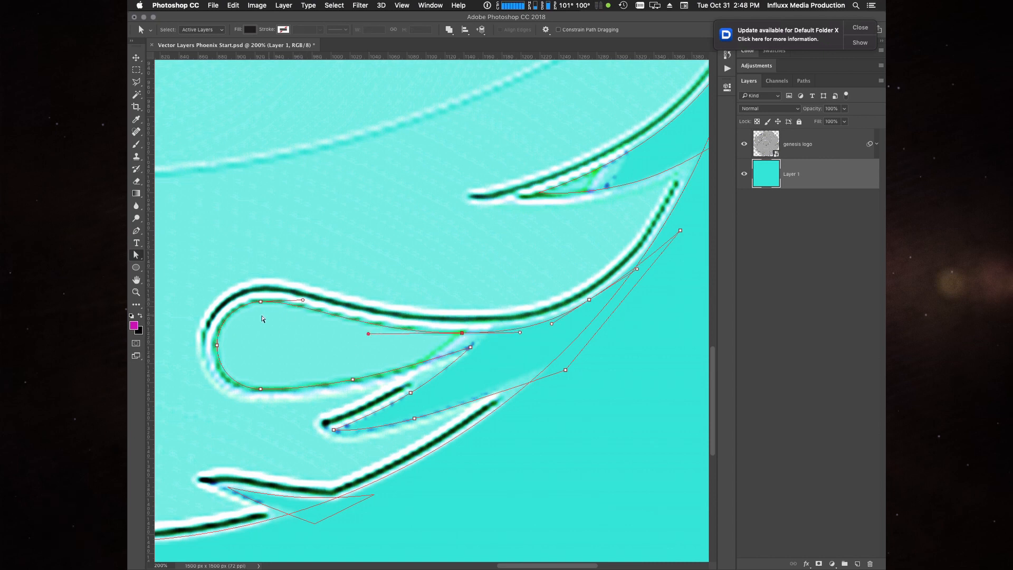
- Check the teardrop path with the genesis logo layer hidden, and adjust its inner tip, outer corner and lower-edge handles
{"action": "left_click", "coordinate": [744, 144]}
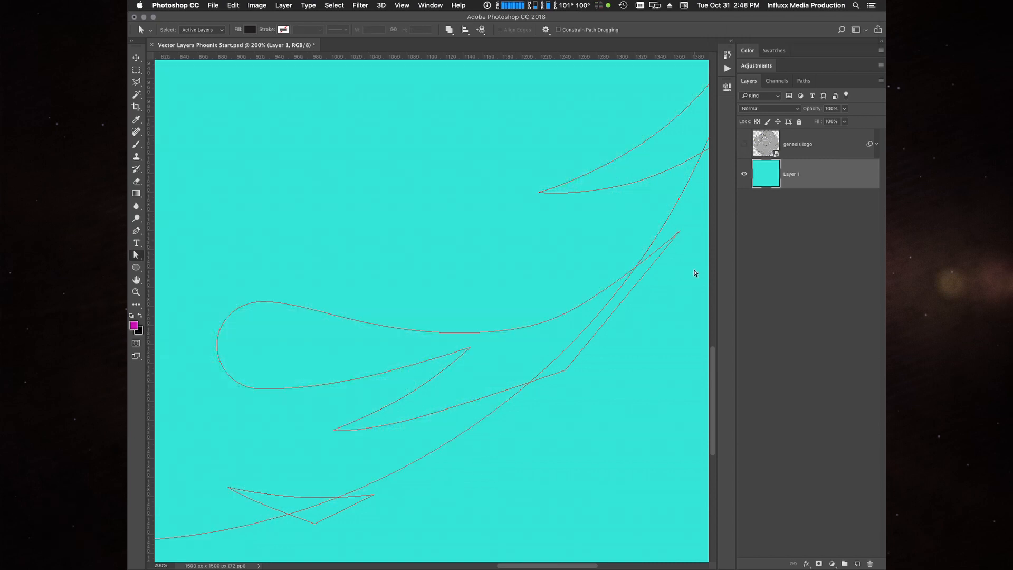
{"action": "left_click", "coordinate": [744, 144]}
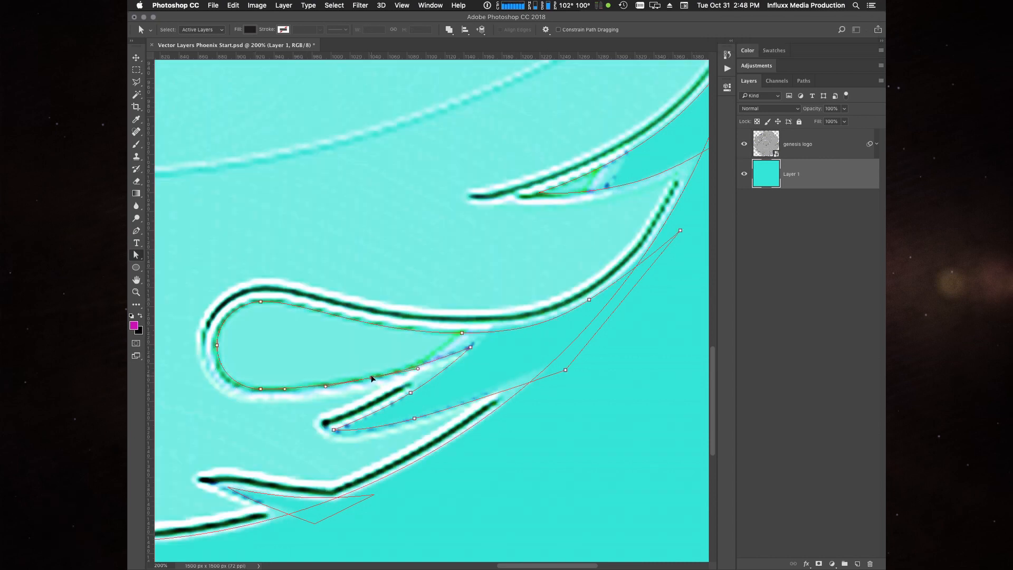
{"action": "left_click", "coordinate": [470, 346]}
{"action": "left_click", "coordinate": [414, 418]}
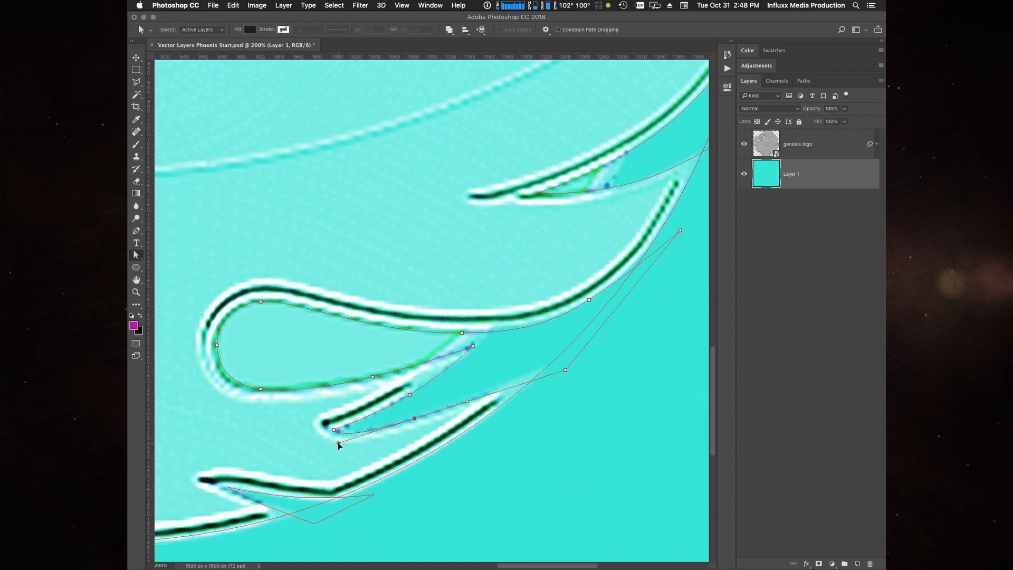
{"action": "left_click_drag", "start_coordinate": [565, 370], "coordinate": [570, 362]}
{"action": "left_click", "coordinate": [414, 418]}
{"action": "left_click_drag", "start_coordinate": [467, 402], "coordinate": [487, 395]}
{"action": "left_click_drag", "start_coordinate": [338, 442], "coordinate": [329, 442]}
- Fine-tune the teardrop path's lower outer corner, lower-edge anchor and lower tip handle, comparing it without the genesis logo layer
{"action": "left_click", "coordinate": [591, 380]}
{"action": "left_click", "coordinate": [744, 144]}
{"action": "left_click", "coordinate": [745, 144]}
{"action": "left_click_drag", "start_coordinate": [570, 362], "coordinate": [580, 351]}
{"action": "left_click", "coordinate": [414, 419]}
{"action": "left_click_drag", "start_coordinate": [334, 430], "coordinate": [335, 444]}
{"action": "left_click", "coordinate": [691, 221]}
- Check the curve anchor on the teardrop path's upper edge near the circle with the genesis logo layer hidden, then restore the layer
{"action": "left_click", "coordinate": [744, 144]}
{"action": "left_click", "coordinate": [542, 324]}
{"action": "left_click", "coordinate": [590, 300]}
{"action": "key", "text": "super+z"}
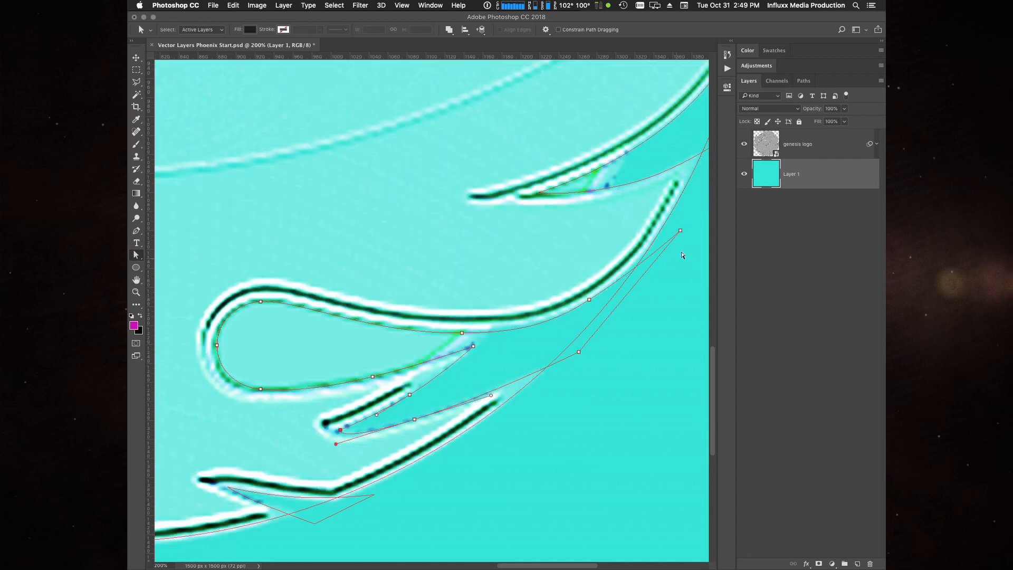
{"action": "left_click", "coordinate": [619, 355]}
{"action": "left_click", "coordinate": [744, 145]}
{"action": "left_click", "coordinate": [541, 324]}
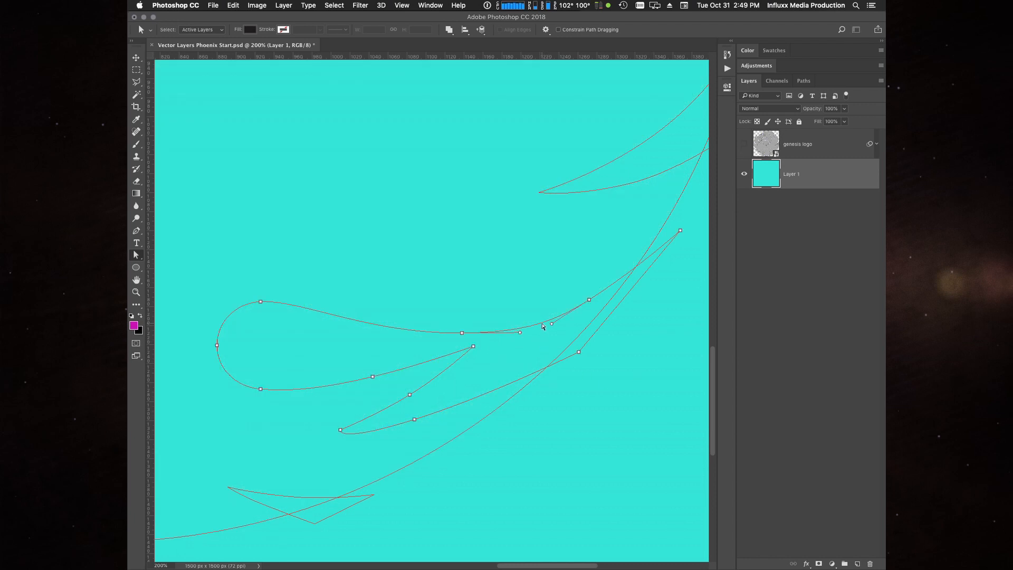
{"action": "left_click", "coordinate": [589, 300]}
{"action": "left_click", "coordinate": [589, 301], "text": "alt"}
{"action": "left_click", "coordinate": [744, 145]}
- Select the four lower feather-gap paths on the right side and duplicate them horizontally toward the logo's centre
{"action": "key", "text": "super+0"}
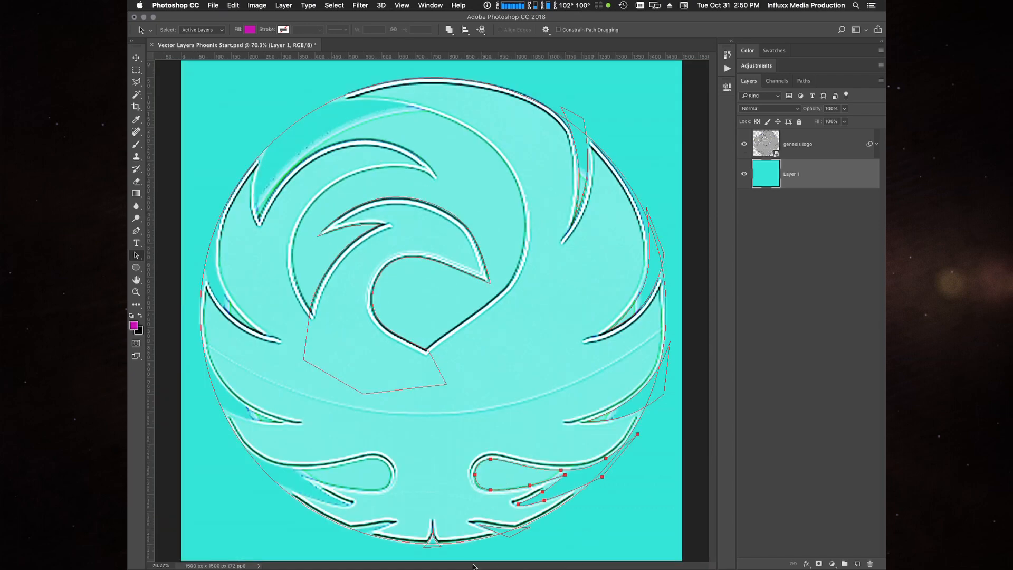
{"action": "left_click", "coordinate": [516, 534], "text": "shift"}
{"action": "left_click", "coordinate": [656, 400], "text": "shift"}
{"action": "key", "text": "alt"}
{"action": "left_click_drag", "start_coordinate": [657, 403], "coordinate": [491, 412]}
{"action": "key", "text": "shift"}
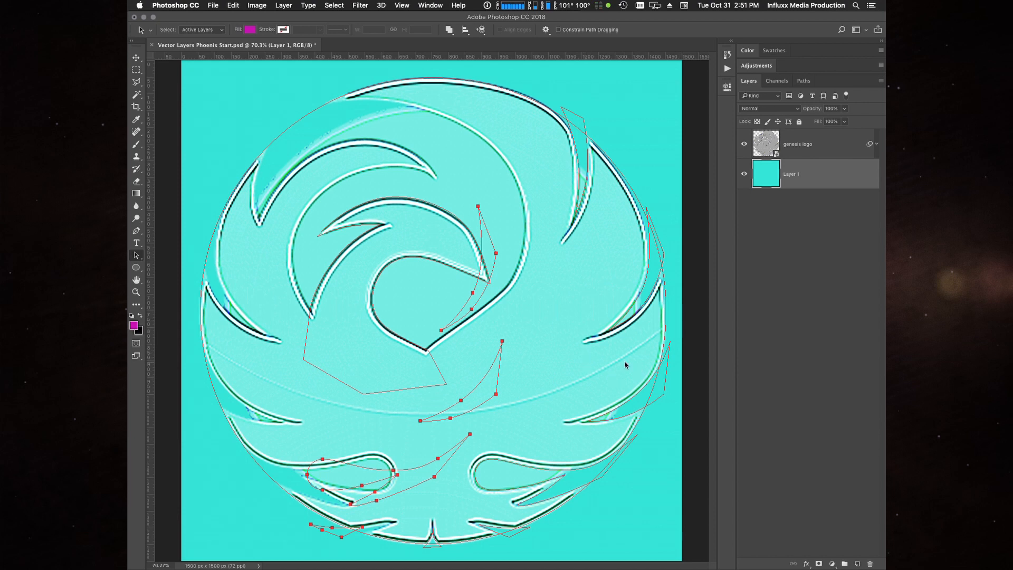
- Flip the duplicated feather-gap paths horizontally with Free Transform and apply the transformation
{"action": "key", "text": "super+t"}
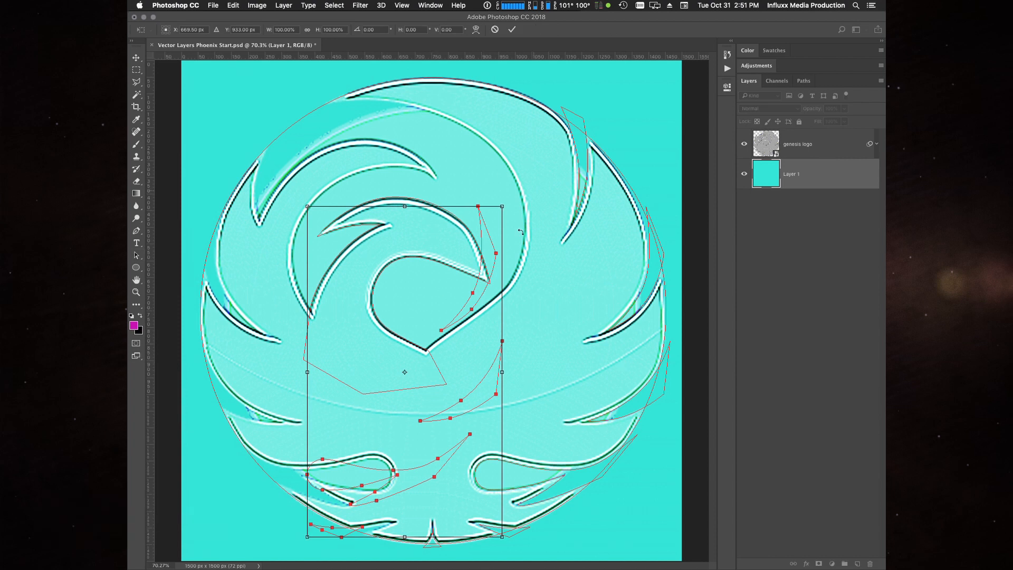
{"action": "right_click", "coordinate": [426, 315]}
{"action": "left_click", "coordinate": [452, 434]}
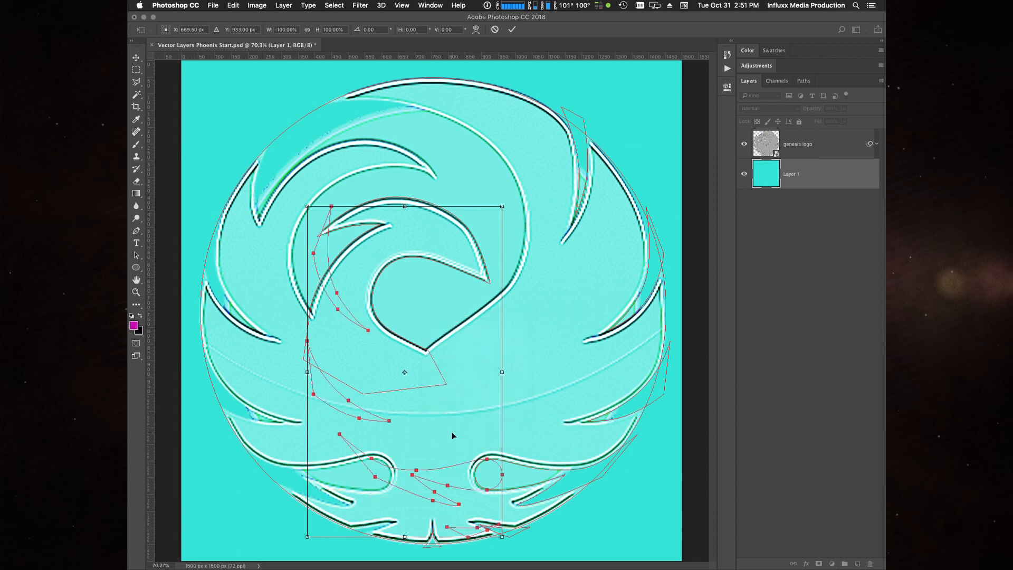
{"action": "key", "text": "Return"}
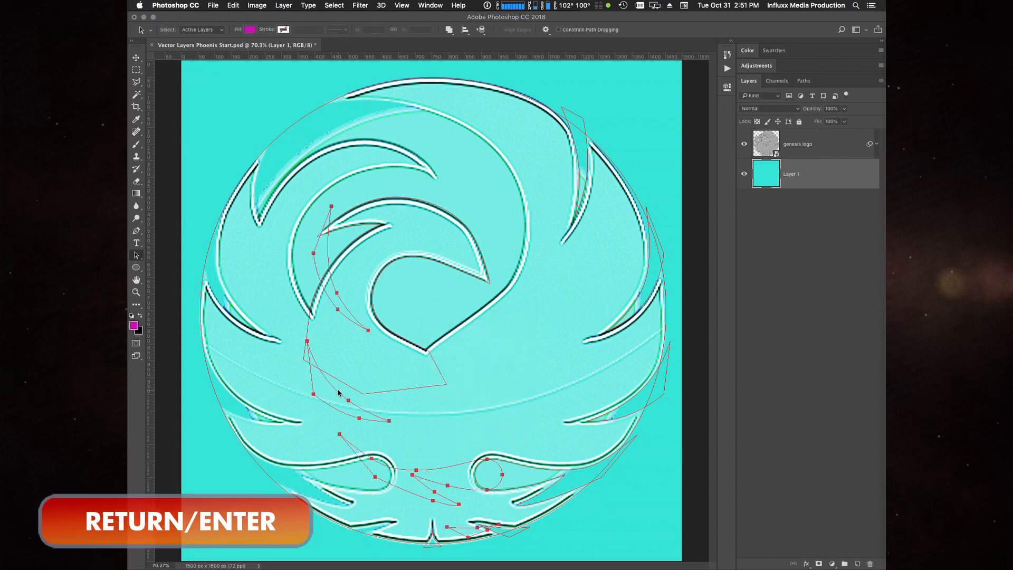
- Move the flipped feather-gap paths horizontally onto the logo's left side and nudge them into alignment with the feather gaps
{"action": "key", "text": "shift+Left"}
{"action": "key", "text": "shift+Left"}
{"action": "key", "text": "shift+Left"}
{"action": "key", "text": "shift+Left"}
{"action": "key", "text": "shift+Left"}
{"action": "key", "text": "shift+Left"}
{"action": "key", "text": "shift+Left"}
{"action": "key", "text": "shift+Left"}
{"action": "key", "text": "shift+Left"}
{"action": "key", "text": "shift+Left"}
{"action": "key", "text": "shift+Left"}
{"action": "key", "text": "shift+Left"}
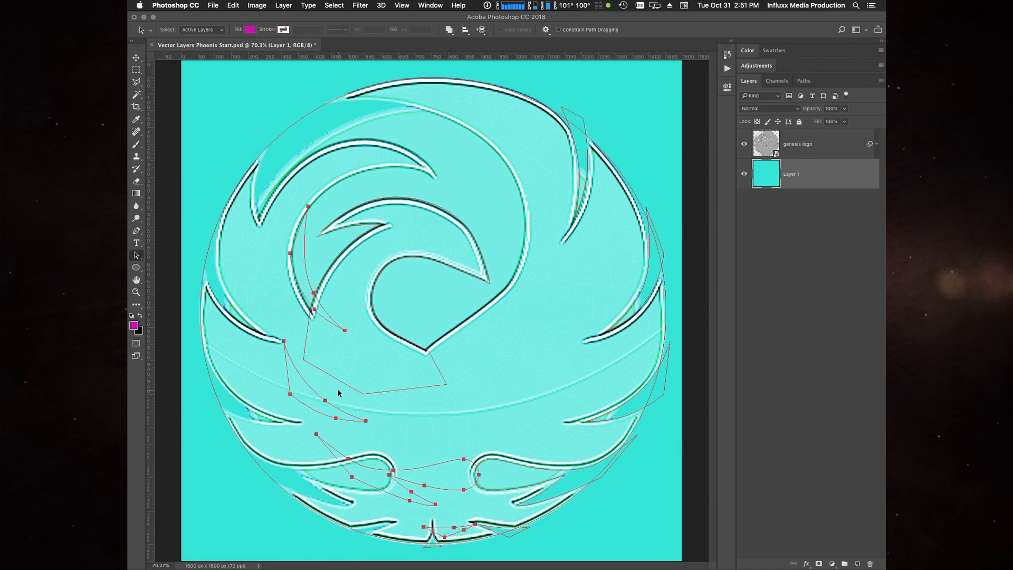
{"action": "key", "text": "shift+Left"}
{"action": "key", "text": "shift+Left"}
{"action": "key", "text": "shift+Left"}
{"action": "key", "text": "shift+Left"}
{"action": "key", "text": "shift+Left"}
{"action": "key", "text": "shift+Left"}
{"action": "key", "text": "shift+Left"}
{"action": "key", "text": "shift+Left"}
{"action": "key", "text": "shift+Left"}
{"action": "key", "text": "shift+Left"}
{"action": "key", "text": "shift+Left"}
{"action": "key", "text": "shift+Left"}
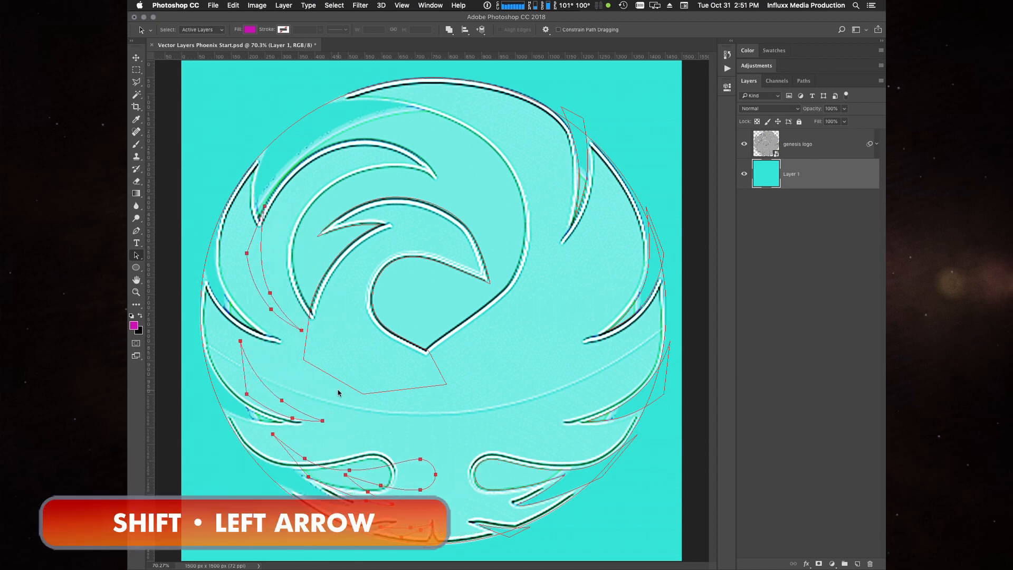
{"action": "key", "text": "shift+Left"}
{"action": "key", "text": "shift+Left"}
{"action": "key", "text": "shift+Left"}
{"action": "key", "text": "shift+Left"}
{"action": "key", "text": "shift+Left"}
{"action": "key", "text": "shift+Left"}
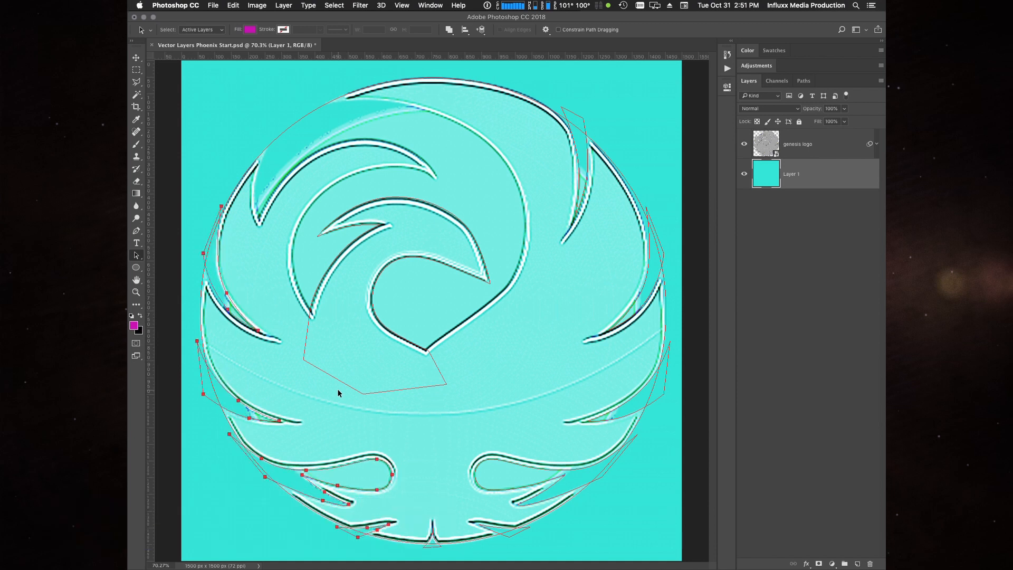
{"action": "key", "text": "Right"}
{"action": "key", "text": "Right"}
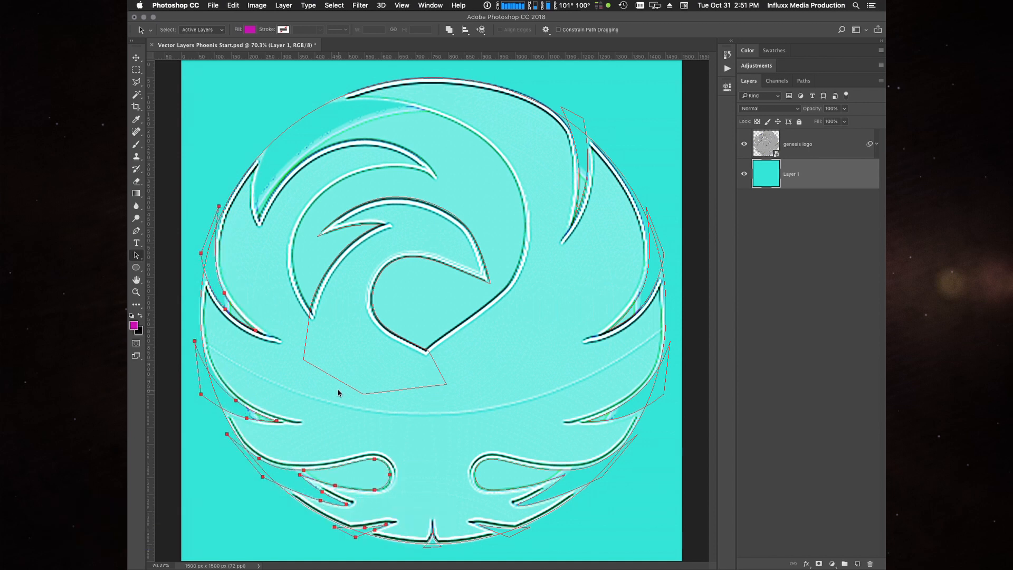
- Inspect the mirrored left feather-gap paths up close, from the lower teardrop up to the upper side feather
{"action": "key", "text": "super+plus"}
{"action": "key", "text": "super+plus"}
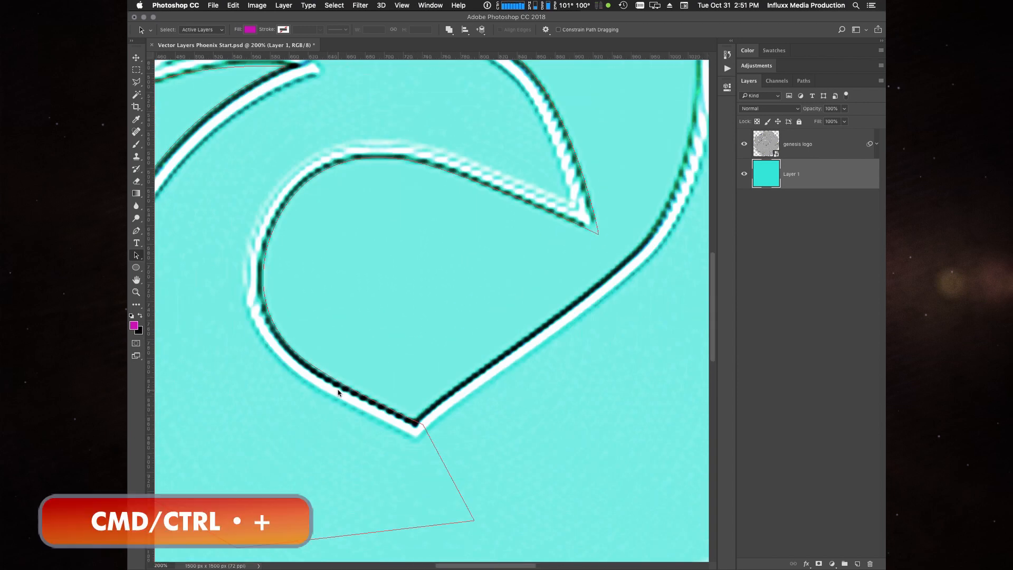
{"action": "left_click_drag", "start_coordinate": [406, 379], "coordinate": [579, 132]}
{"action": "left_click_drag", "start_coordinate": [459, 330], "coordinate": [611, 154]}
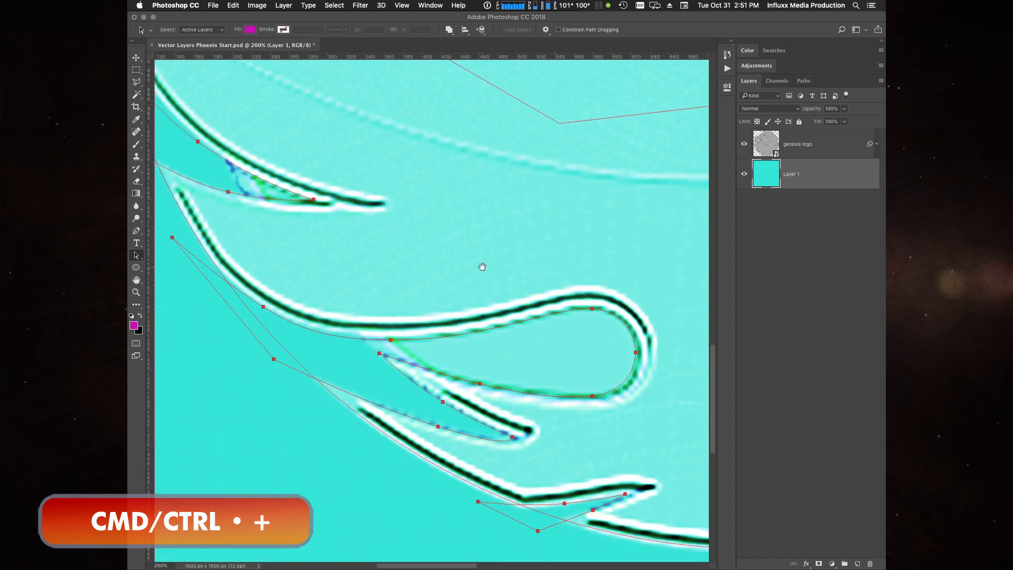
{"action": "left_click_drag", "start_coordinate": [482, 268], "coordinate": [463, 224]}
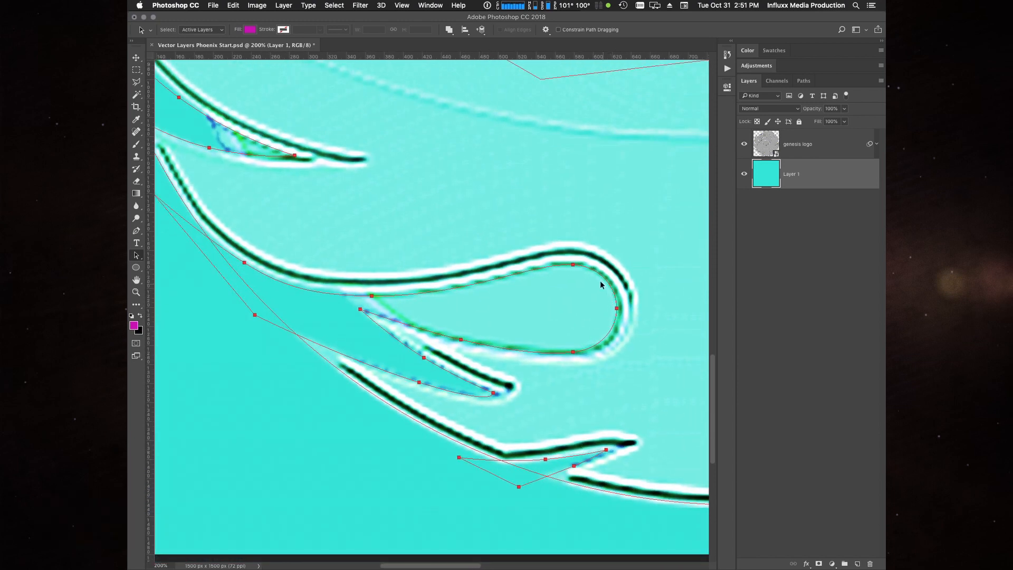
{"action": "left_click_drag", "start_coordinate": [264, 440], "coordinate": [369, 536]}
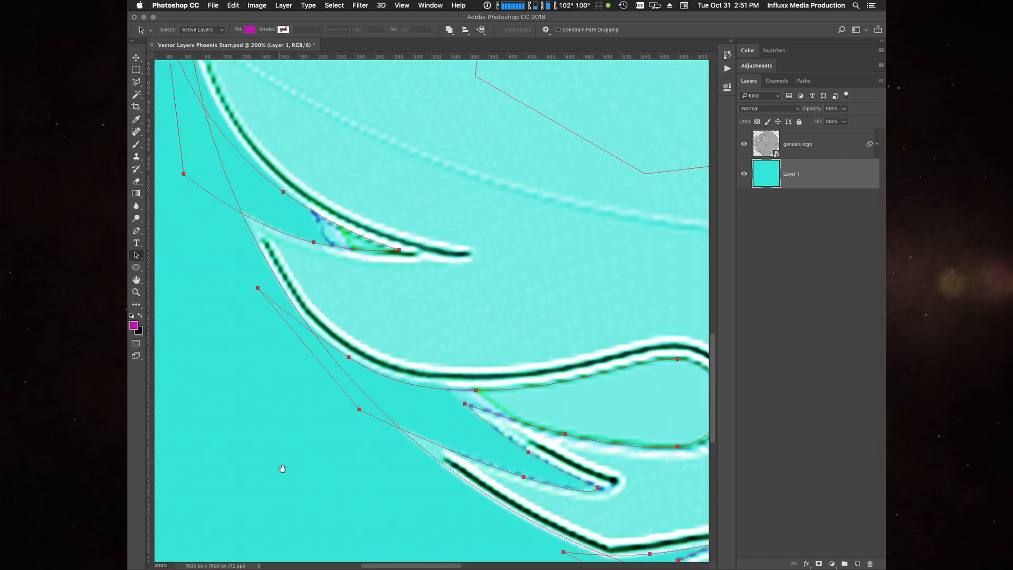
{"action": "left_click_drag", "start_coordinate": [283, 468], "coordinate": [364, 557]}
{"action": "left_click_drag", "start_coordinate": [307, 426], "coordinate": [370, 536]}
{"action": "left_click_drag", "start_coordinate": [327, 382], "coordinate": [364, 461]}
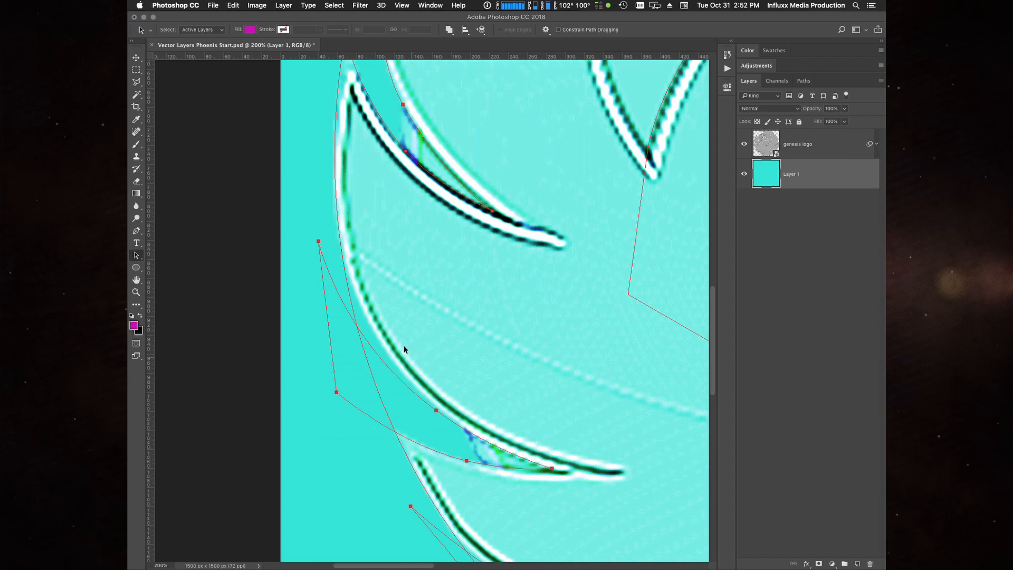
{"action": "left_click_drag", "start_coordinate": [409, 242], "coordinate": [456, 336]}
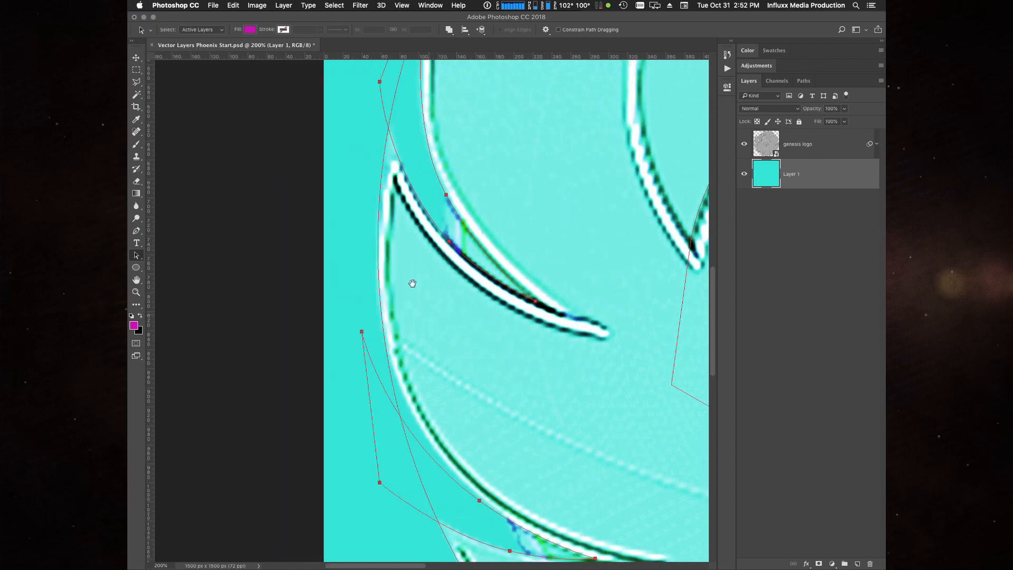
{"action": "left_click_drag", "start_coordinate": [344, 218], "coordinate": [384, 124]}
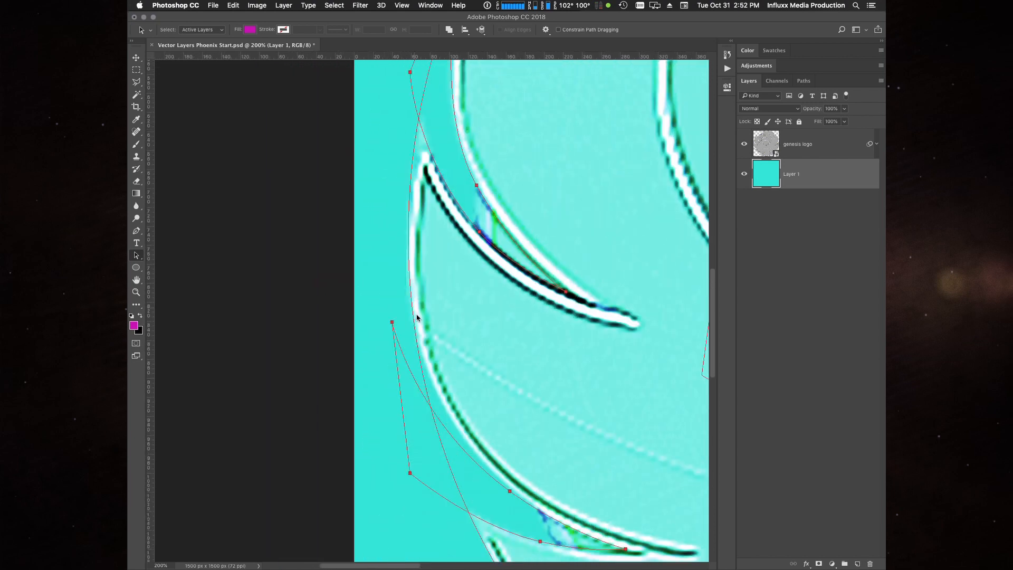
{"action": "left_click_drag", "start_coordinate": [375, 311], "coordinate": [355, 238]}
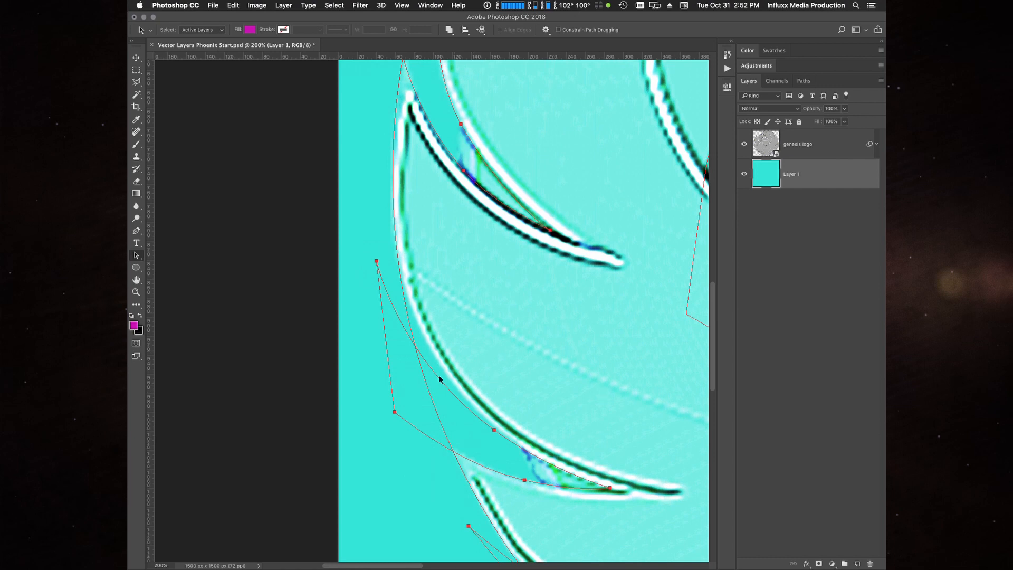
- Compare the paths on both sides of the circle, view them with the genesis logo layer hidden, and restore the layer
{"action": "key", "text": "super+minus"}
{"action": "left_click_drag", "start_coordinate": [618, 371], "coordinate": [174, 418]}
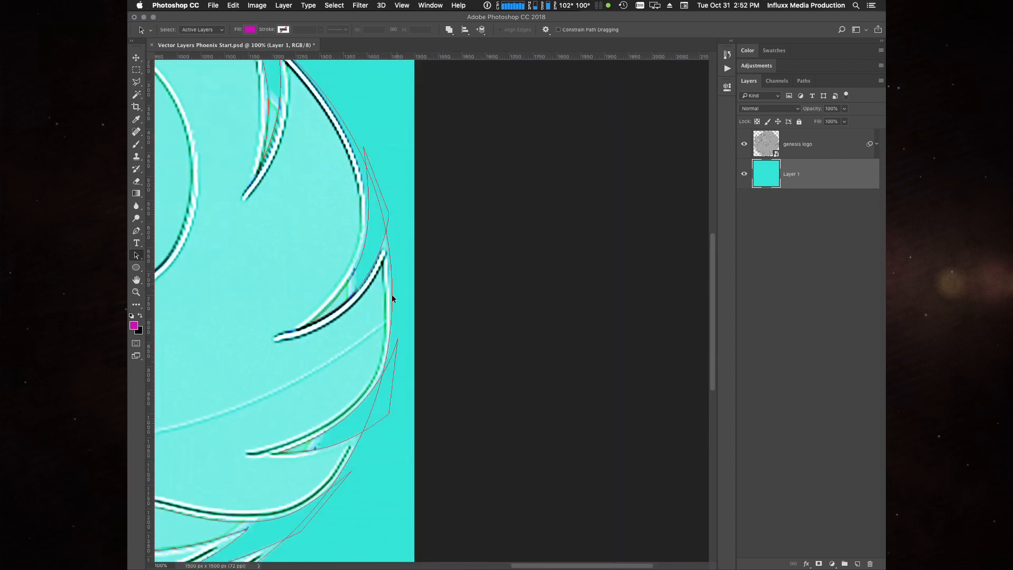
{"action": "left_click_drag", "start_coordinate": [283, 377], "coordinate": [584, 324]}
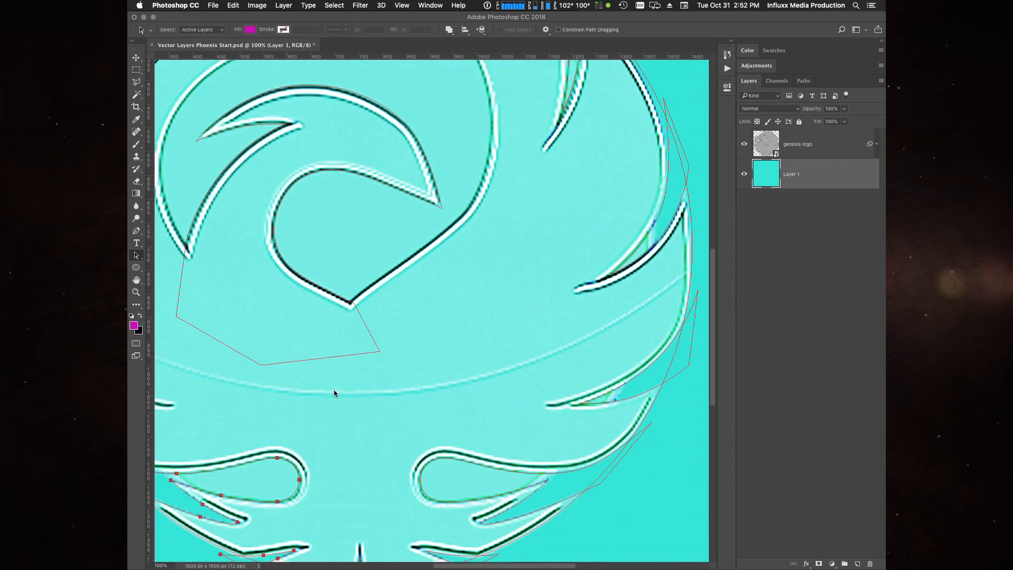
{"action": "left_click_drag", "start_coordinate": [335, 391], "coordinate": [509, 369]}
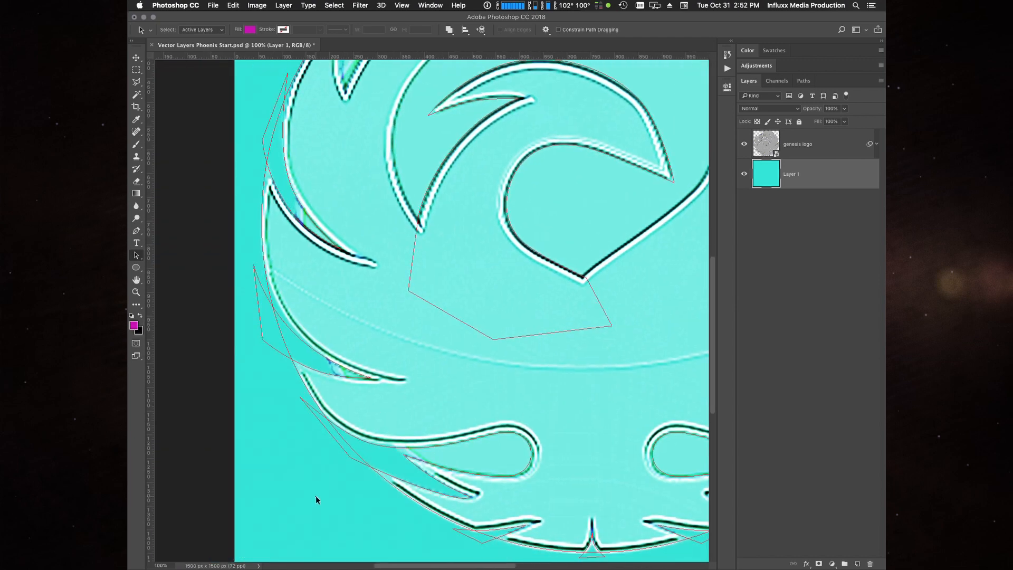
{"action": "left_click", "coordinate": [745, 144]}
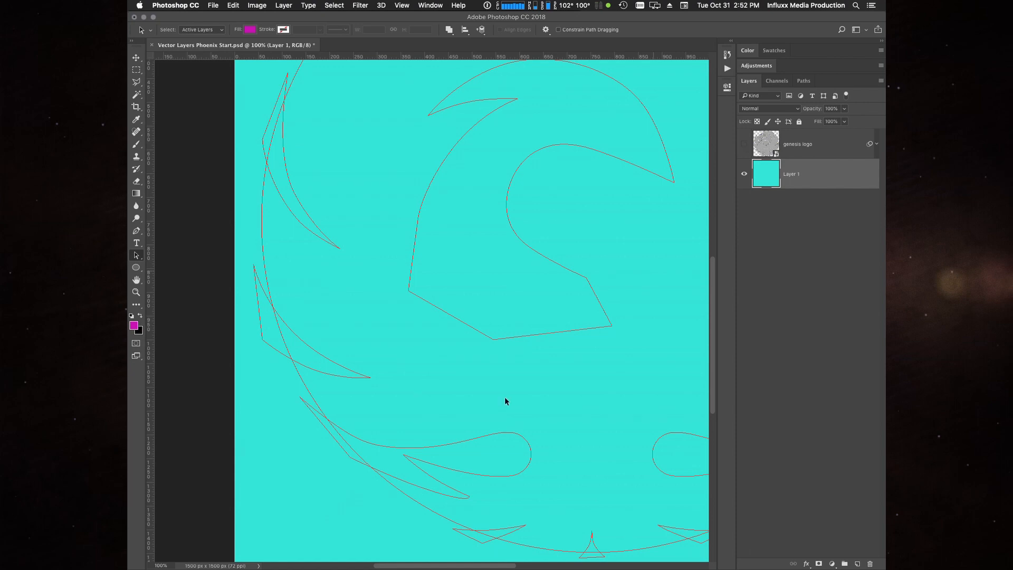
{"action": "key", "text": "super+0"}
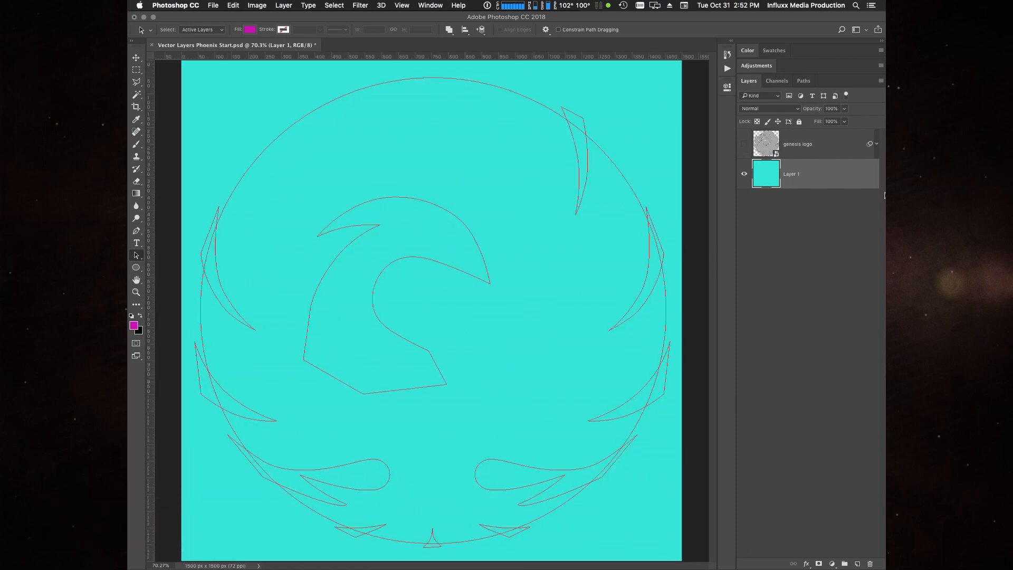
{"action": "left_click", "coordinate": [744, 145]}
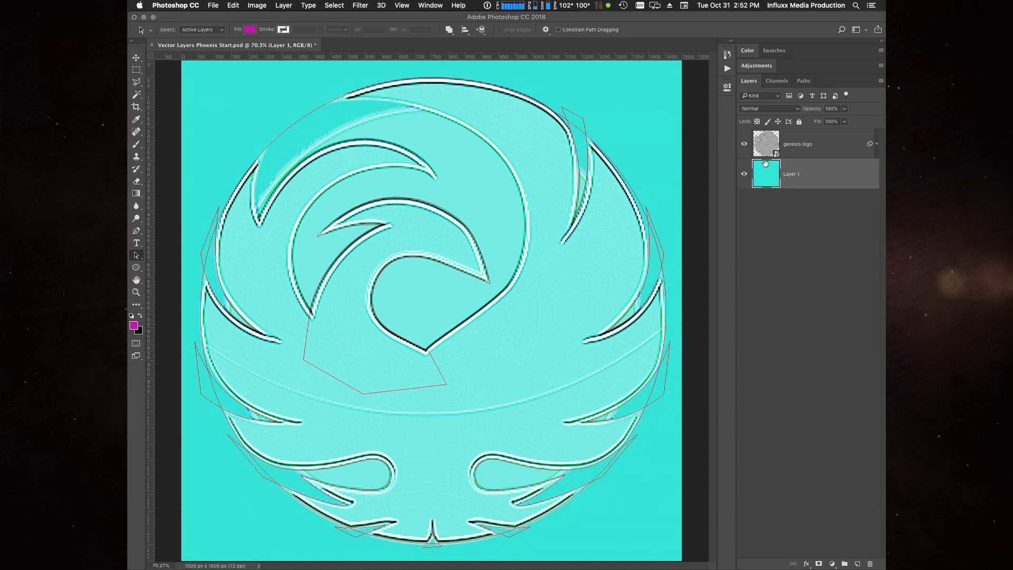
- Start a new Pen path on the circle's upper-left edge and trace the crest gap's left side down toward its notch
{"action": "key", "text": "super+plus"}
{"action": "key", "text": "super+plus"}
{"action": "left_click_drag", "start_coordinate": [476, 185], "coordinate": [458, 451]}
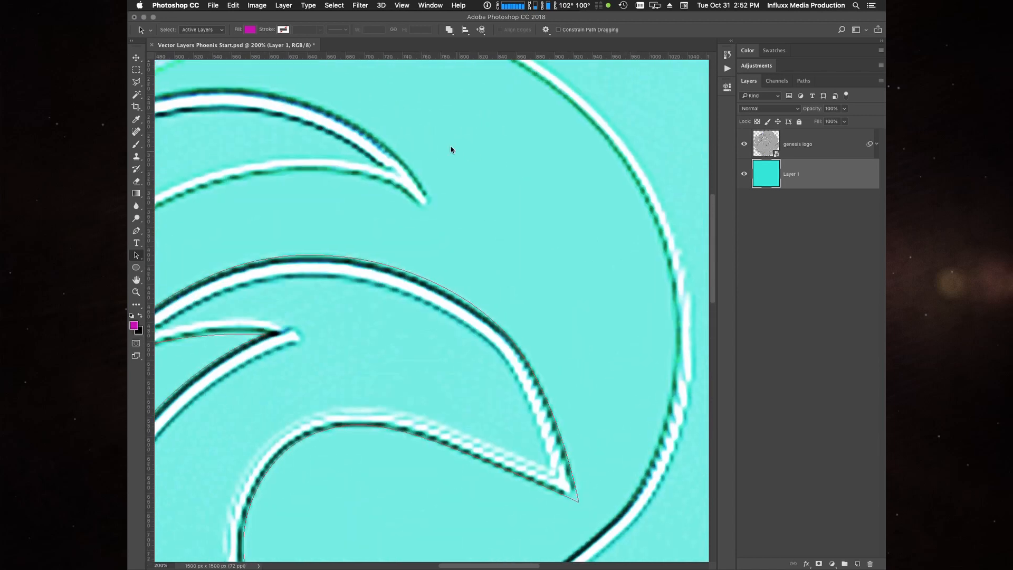
{"action": "left_click_drag", "start_coordinate": [408, 74], "coordinate": [545, 228]}
{"action": "left_click_drag", "start_coordinate": [382, 158], "coordinate": [514, 68]}
{"action": "left_click_drag", "start_coordinate": [297, 224], "coordinate": [369, 186]}
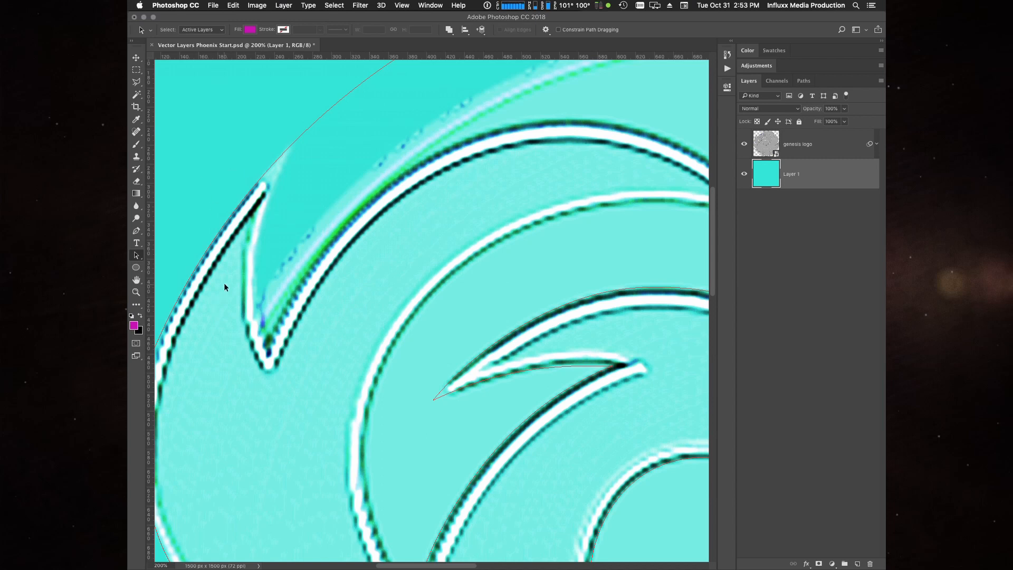
{"action": "key", "text": "p"}
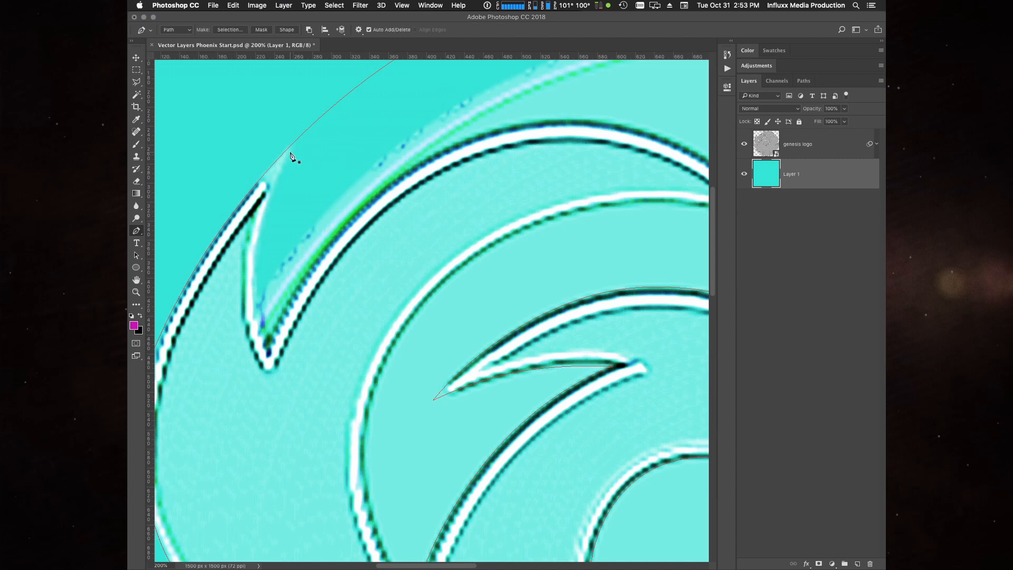
{"action": "left_click", "coordinate": [289, 154]}
{"action": "left_click_drag", "start_coordinate": [253, 269], "coordinate": [253, 320]}
- Continue the path along the upper edge of the crest feather, ending with a corner anchor at its pointed tip
{"action": "left_click_drag", "start_coordinate": [417, 165], "coordinate": [521, 97]}
{"action": "scroll", "coordinate": [520, 97], "scroll_direction": "right", "scroll_amount": 5}
{"action": "left_click_drag", "start_coordinate": [531, 167], "coordinate": [597, 195]}
{"action": "left_click", "coordinate": [633, 268]}
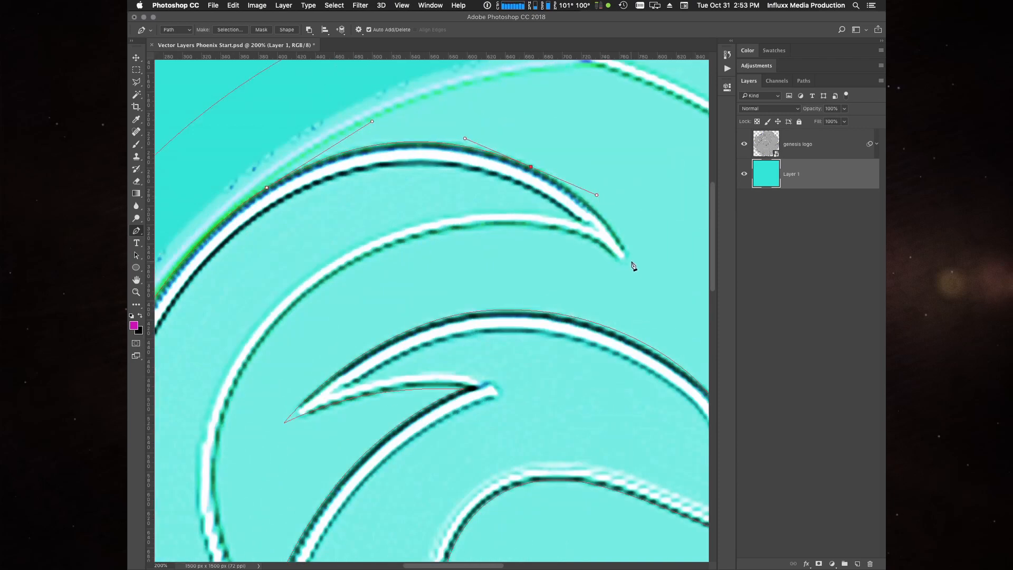
- Trace the crest feather's inner edge back from its tip and down the curve to the lower neck point
{"action": "left_click_drag", "start_coordinate": [595, 241], "coordinate": [571, 228]}
{"action": "left_click_drag", "start_coordinate": [303, 298], "coordinate": [192, 395]}
{"action": "scroll", "coordinate": [193, 396], "scroll_direction": "down", "scroll_amount": 5}
{"action": "scroll", "coordinate": [192, 396], "scroll_direction": "left", "scroll_amount": 5}
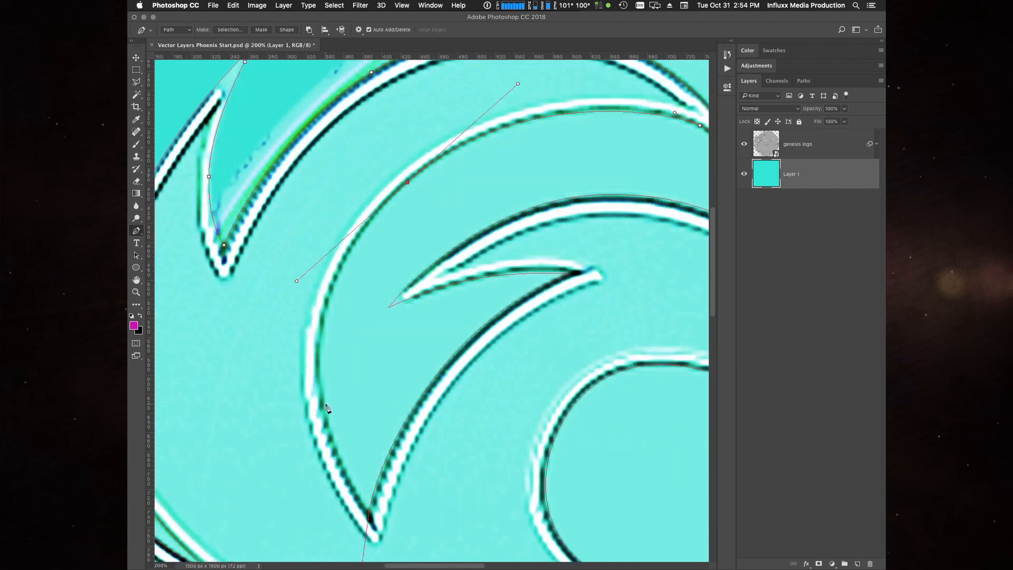
{"action": "left_click_drag", "start_coordinate": [323, 403], "coordinate": [327, 418]}
{"action": "left_click_drag", "start_coordinate": [385, 546], "coordinate": [400, 550]}
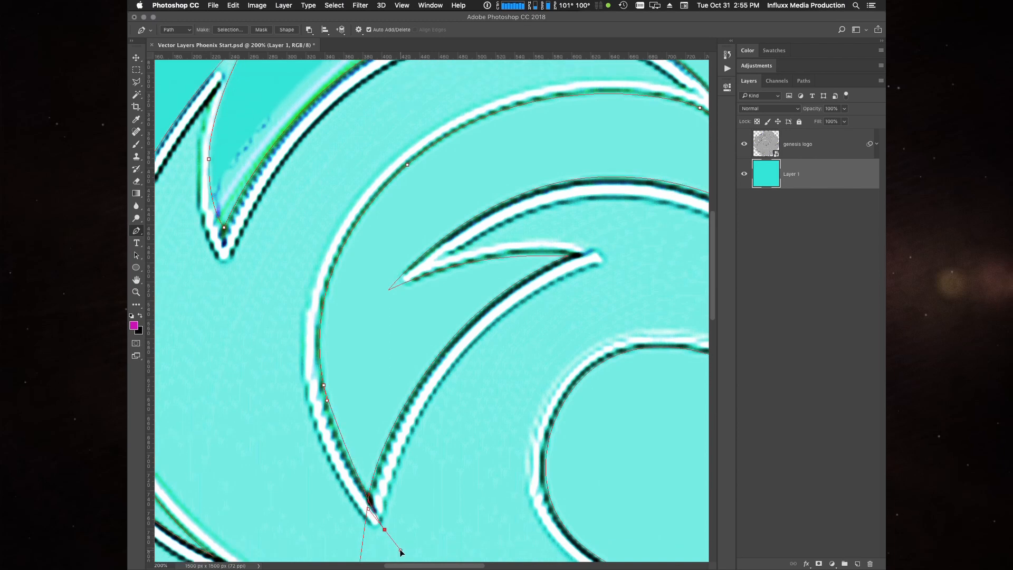
- Continue the path to the pointed throat corner, then along the diagonal edge and up the right side of the head arc
{"action": "left_click_drag", "start_coordinate": [494, 468], "coordinate": [341, 360]}
{"action": "scroll", "coordinate": [439, 505], "scroll_direction": "right", "scroll_amount": 5}
{"action": "scroll", "coordinate": [439, 504], "scroll_direction": "down", "scroll_amount": 2}
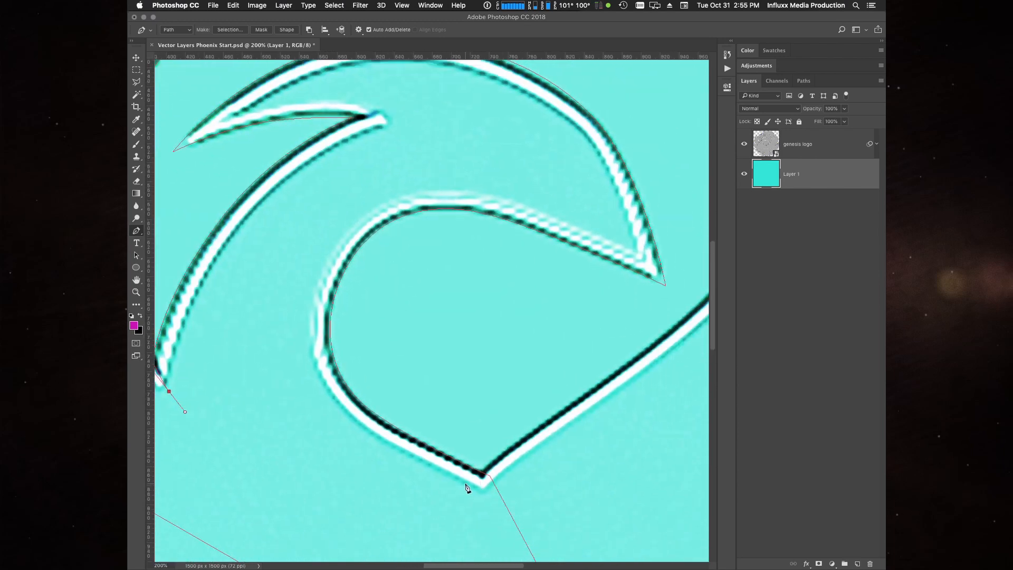
{"action": "left_click", "coordinate": [470, 482]}
{"action": "scroll", "coordinate": [488, 468], "scroll_direction": "right", "scroll_amount": 5}
{"action": "scroll", "coordinate": [489, 467], "scroll_direction": "up", "scroll_amount": 2}
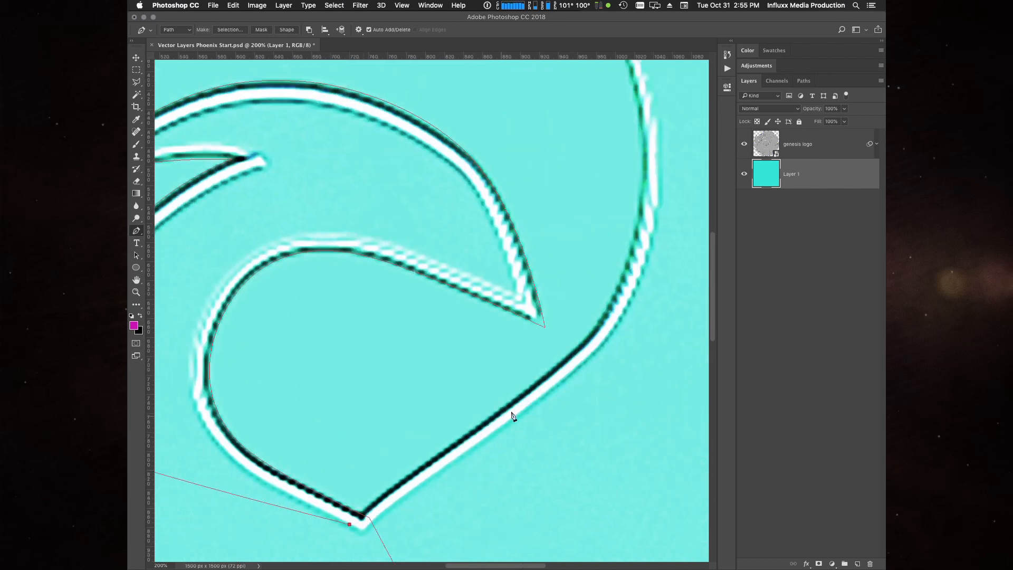
{"action": "left_click", "coordinate": [381, 494]}
{"action": "left_click_drag", "start_coordinate": [516, 400], "coordinate": [576, 408]}
{"action": "left_click_drag", "start_coordinate": [605, 275], "coordinate": [626, 355]}
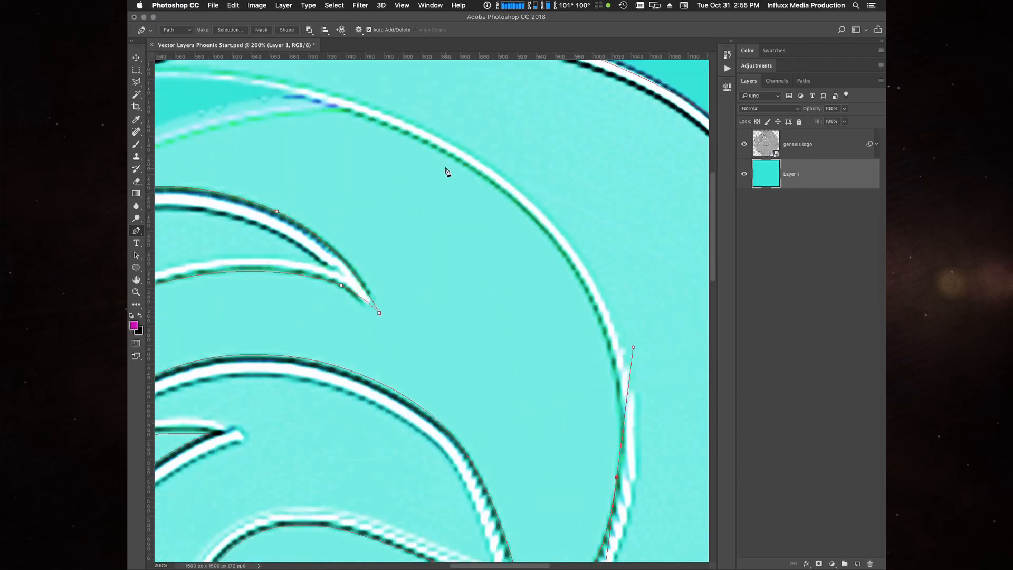
- Trace the upper part of the head arc with curve anchors, ending just outside the circle's upper-left edge
{"action": "left_click_drag", "start_coordinate": [491, 183], "coordinate": [406, 124]}
{"action": "left_click_drag", "start_coordinate": [378, 203], "coordinate": [657, 333]}
{"action": "left_click_drag", "start_coordinate": [491, 247], "coordinate": [447, 254]}
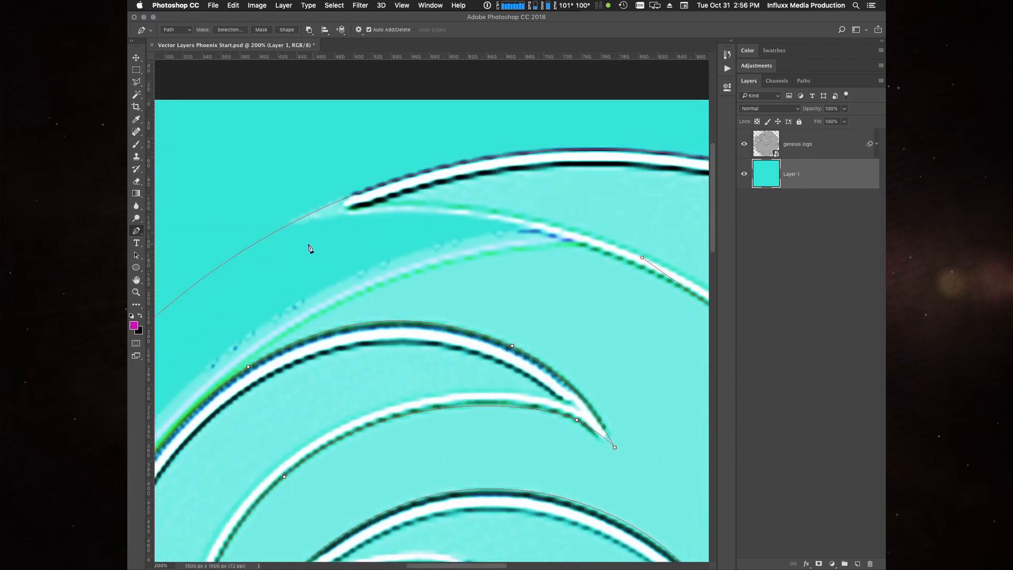
{"action": "left_click_drag", "start_coordinate": [211, 253], "coordinate": [172, 281]}
{"action": "left_click_drag", "start_coordinate": [412, 297], "coordinate": [481, 289]}
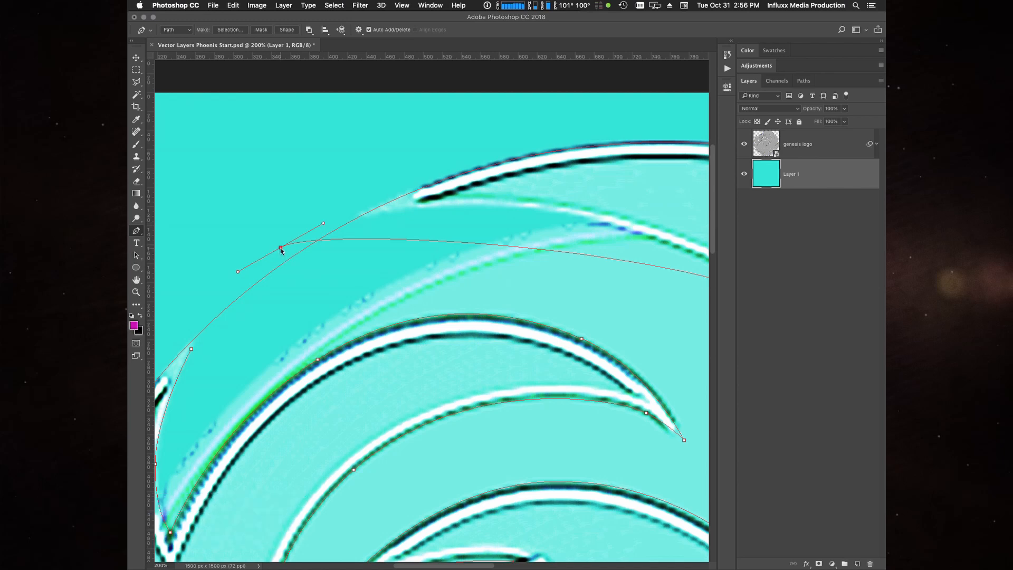
- Lengthen the handle of the anchor outside the circle, reposition that anchor, and collapse the side panels
{"action": "left_click_drag", "start_coordinate": [281, 248], "coordinate": [459, 145]}
{"action": "key", "text": "a"}
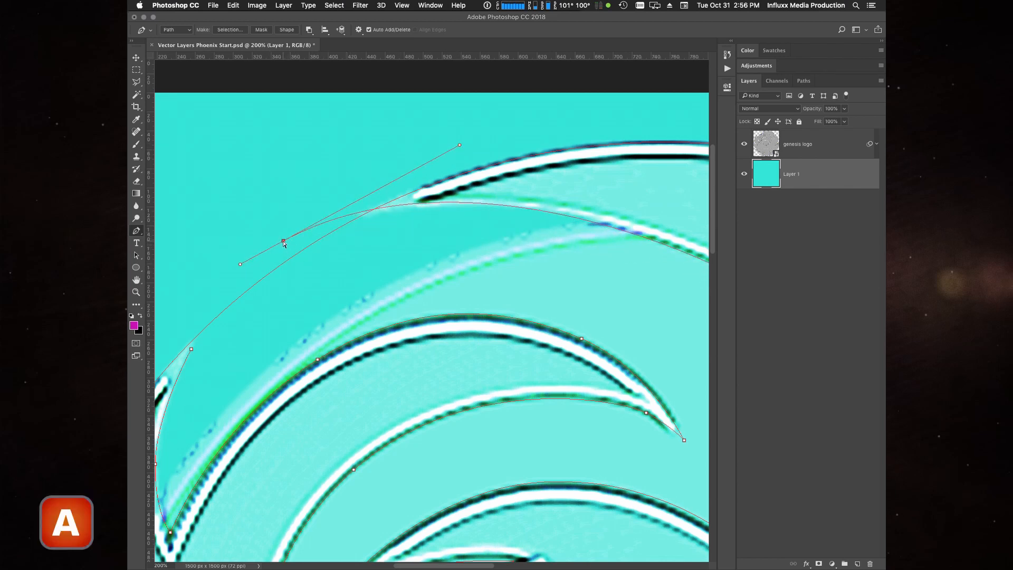
{"action": "left_click_drag", "start_coordinate": [283, 239], "coordinate": [278, 248]}
{"action": "left_click", "coordinate": [881, 42]}
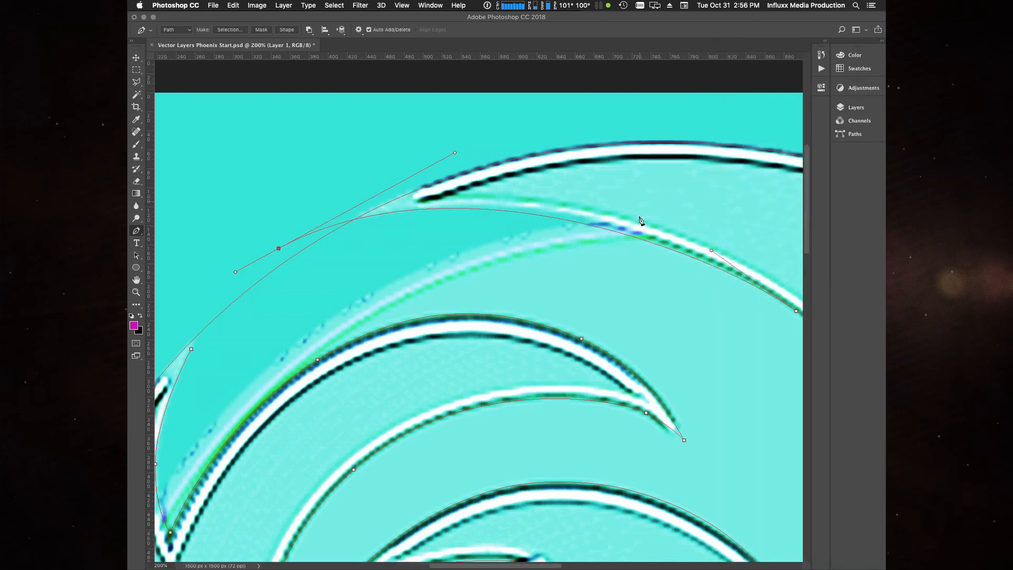
{"action": "left_click_drag", "start_coordinate": [621, 251], "coordinate": [589, 258]}
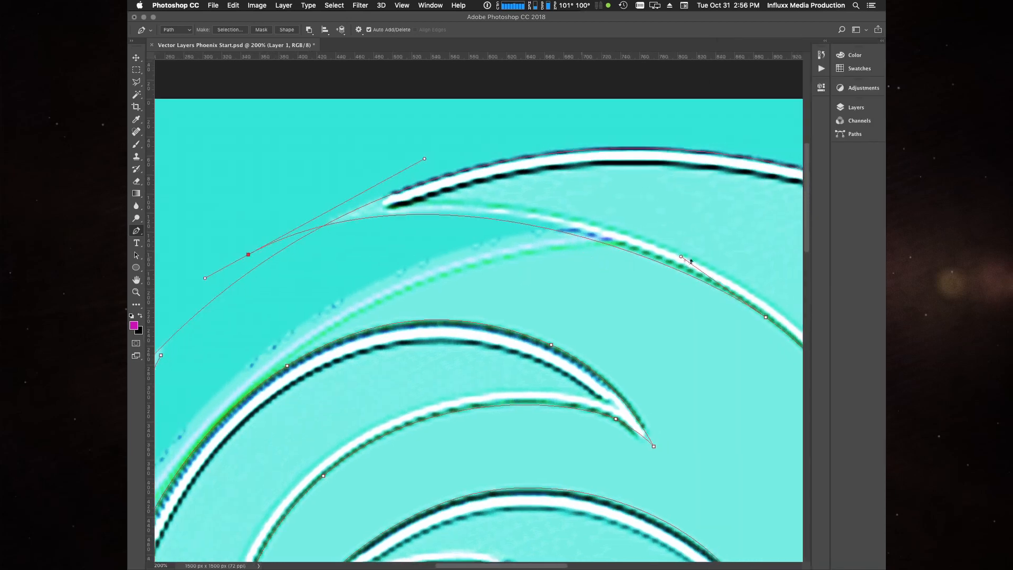
- Fine-tune the upper head-arc anchor and its handles, plus the outer anchor's handle, to follow the logo's arc
{"action": "left_click_drag", "start_coordinate": [680, 257], "coordinate": [657, 245]}
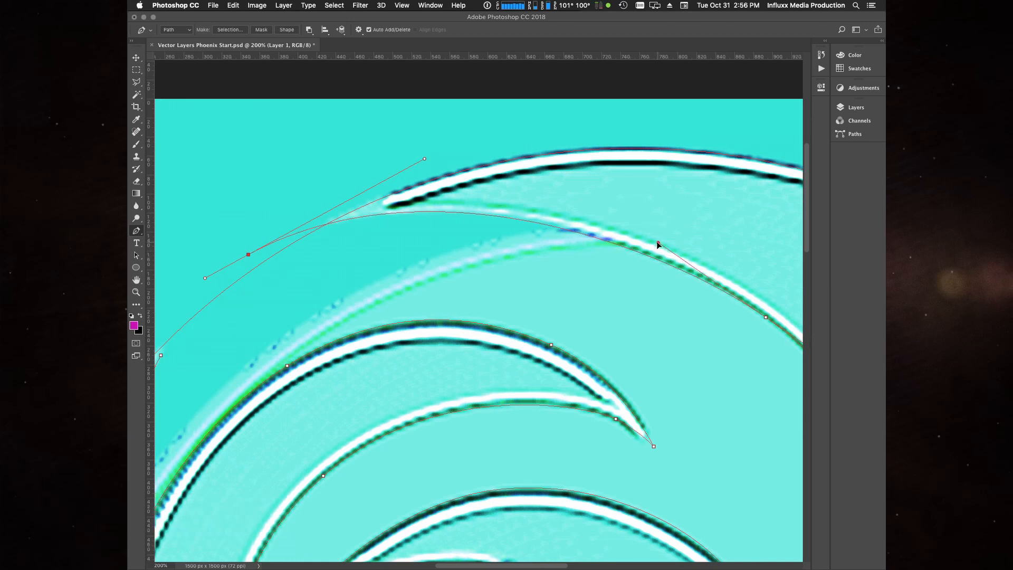
{"action": "left_click", "coordinate": [766, 319]}
{"action": "left_click_drag", "start_coordinate": [764, 321], "coordinate": [766, 320]}
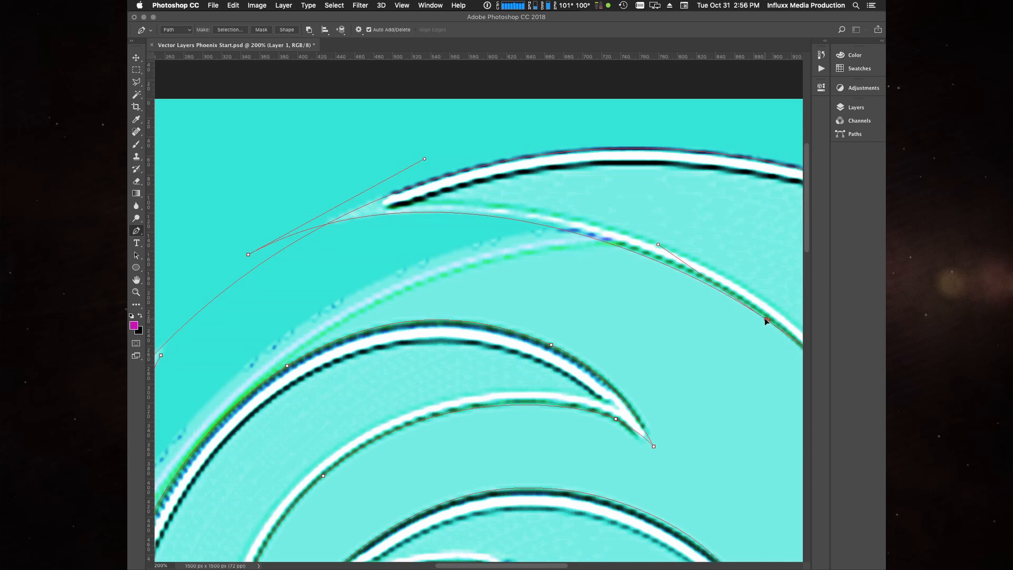
{"action": "left_click_drag", "start_coordinate": [658, 244], "coordinate": [653, 242]}
{"action": "left_click_drag", "start_coordinate": [425, 158], "coordinate": [449, 154]}
{"action": "left_click_drag", "start_coordinate": [692, 317], "coordinate": [454, 213]}
{"action": "left_click", "coordinate": [527, 215]}
{"action": "left_click_drag", "start_coordinate": [611, 271], "coordinate": [605, 268]}
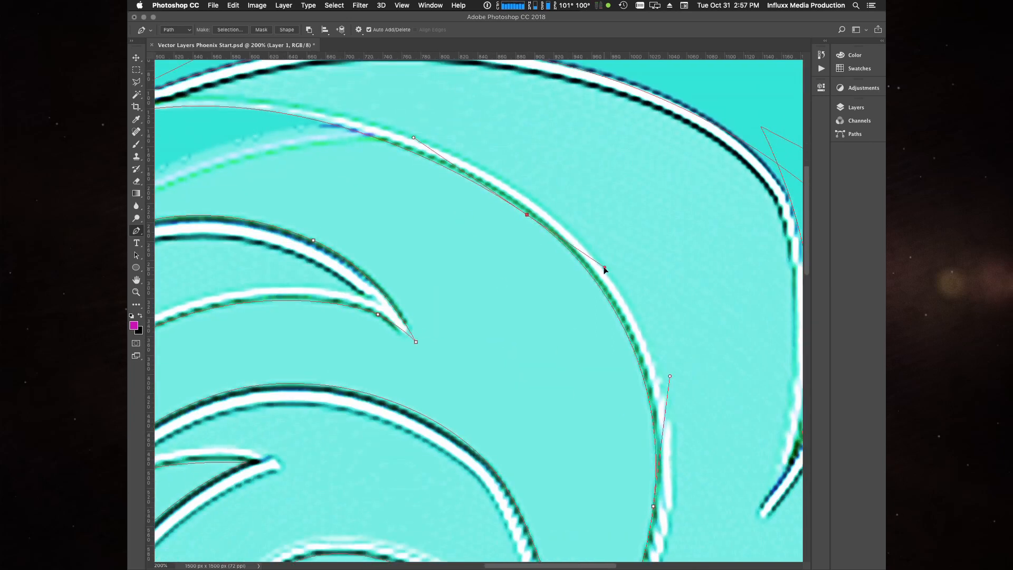
- Move the head-arc anchor just above the crest notch farther outside the circle's upper-left edge
{"action": "left_click", "coordinate": [653, 507]}
{"action": "left_click_drag", "start_coordinate": [196, 181], "coordinate": [735, 156]}
{"action": "left_click", "coordinate": [549, 126]}
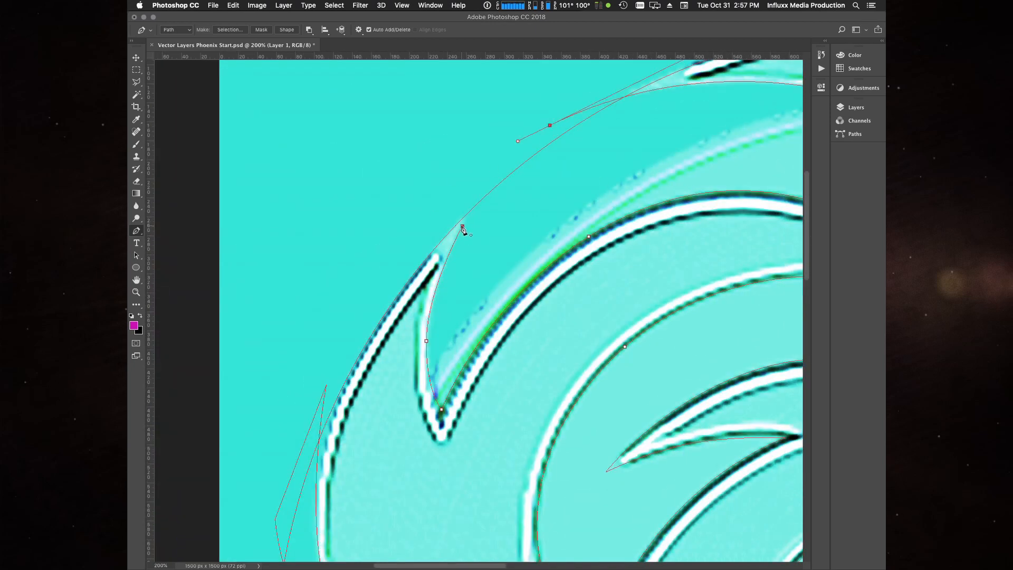
{"action": "left_click", "coordinate": [462, 227]}
{"action": "key", "text": "a"}
{"action": "left_click_drag", "start_coordinate": [462, 226], "coordinate": [470, 201]}
- Fine-tune the anchors and handles along the left side of the crest notch down to its pointed bottom
{"action": "left_click_drag", "start_coordinate": [426, 341], "coordinate": [430, 338]}
{"action": "left_click_drag", "start_coordinate": [429, 388], "coordinate": [429, 385]}
{"action": "left_click_drag", "start_coordinate": [441, 409], "coordinate": [441, 411]}
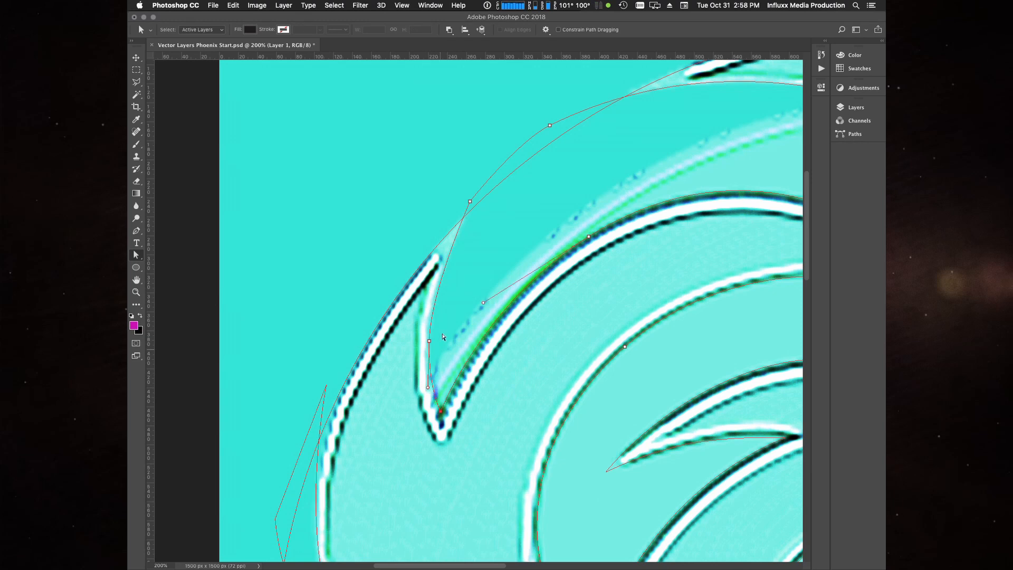
{"action": "left_click_drag", "start_coordinate": [431, 338], "coordinate": [434, 337]}
{"action": "left_click_drag", "start_coordinate": [433, 384], "coordinate": [430, 385]}
{"action": "left_click", "coordinate": [441, 411]}
- Reposition the anchor on the crest's upper curve and adjust its handles and the neighboring anchor's handle to follow the logo edge
{"action": "mouse_move", "coordinate": [482, 305]}
{"action": "left_mouse_down"}
{"action": "mouse_move", "coordinate": [457, 319]}
{"action": "mouse_move", "coordinate": [495, 290]}
{"action": "left_mouse_up"}
{"action": "left_click_drag", "start_coordinate": [588, 236], "coordinate": [564, 253]}
{"action": "left_click_drag", "start_coordinate": [470, 305], "coordinate": [373, 341]}
{"action": "left_click_drag", "start_coordinate": [565, 193], "coordinate": [570, 186]}
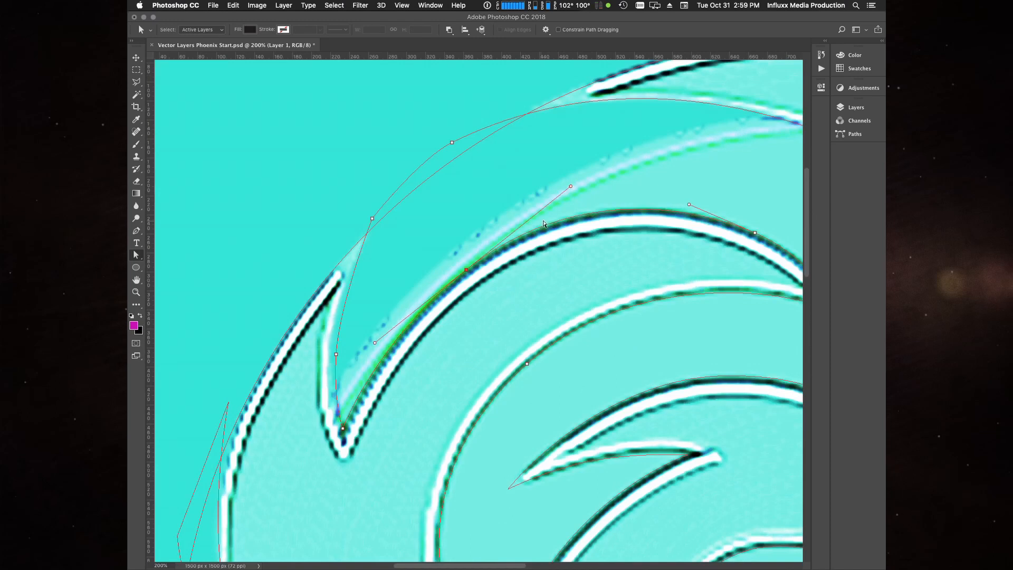
{"action": "left_click_drag", "start_coordinate": [689, 205], "coordinate": [683, 201]}
- Adjust both handles of the upper-left anchor on the crest's inner arc to match the logo outline
{"action": "scroll", "coordinate": [593, 323], "scroll_direction": "right", "scroll_amount": 5}
{"action": "left_click", "coordinate": [670, 344]}
{"action": "left_click_drag", "start_coordinate": [628, 312], "coordinate": [615, 308]}
{"action": "left_click_drag", "start_coordinate": [336, 369], "coordinate": [334, 372]}
{"action": "scroll", "coordinate": [334, 372], "scroll_direction": "down", "scroll_amount": 5}
{"action": "scroll", "coordinate": [334, 371], "scroll_direction": "left", "scroll_amount": 5}
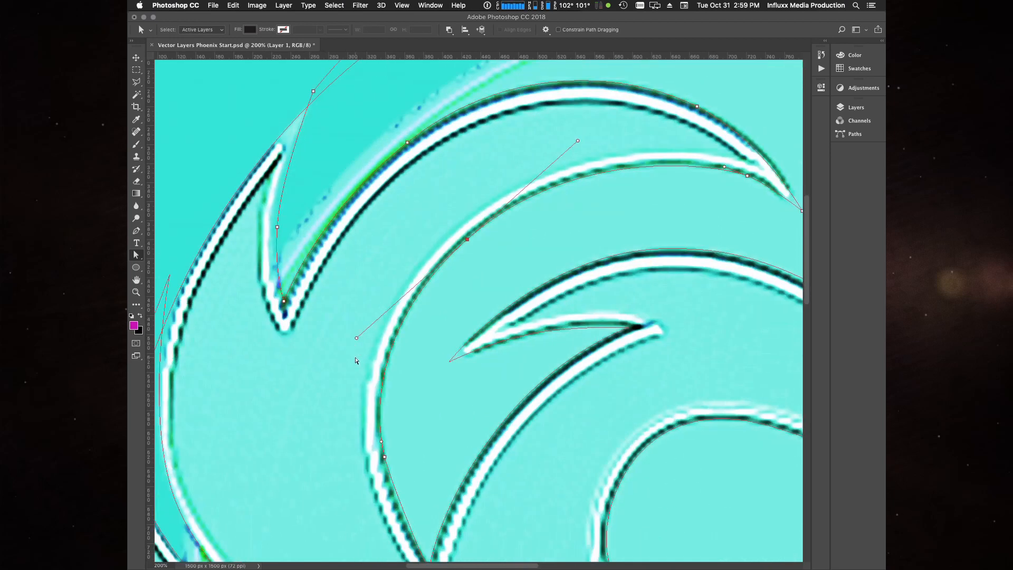
- Refine the handle on the lower part of the crest's inner arc, where it runs down to the pointed corner
{"action": "left_click", "coordinate": [386, 463]}
{"action": "scroll", "coordinate": [386, 463], "scroll_direction": "down", "scroll_amount": 4}
{"action": "left_click", "coordinate": [451, 505]}
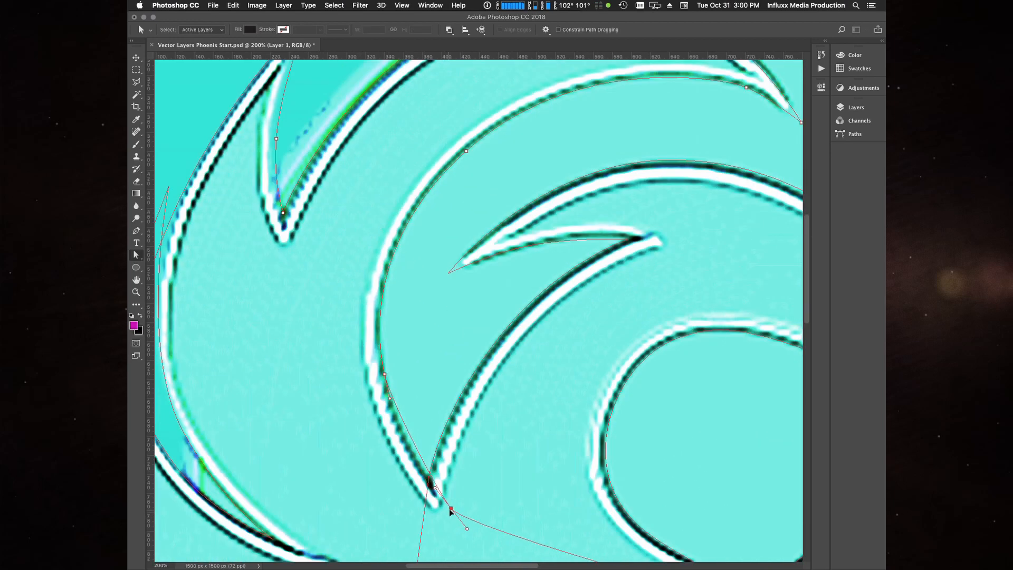
{"action": "left_click_drag", "start_coordinate": [406, 436], "coordinate": [400, 439]}
{"action": "scroll", "coordinate": [360, 478], "scroll_direction": "right", "scroll_amount": 5}
{"action": "scroll", "coordinate": [359, 478], "scroll_direction": "up", "scroll_amount": 2}
- Show the logo layer and refine the anchors and handles around the crest's pointed right tip
{"action": "key", "text": "super+minus"}
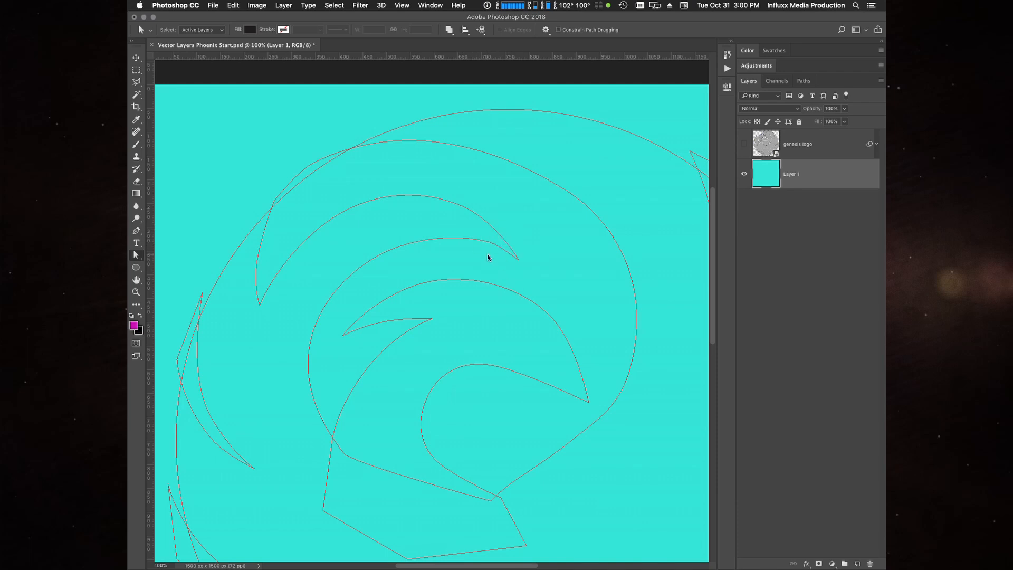
{"action": "left_click", "coordinate": [744, 143]}
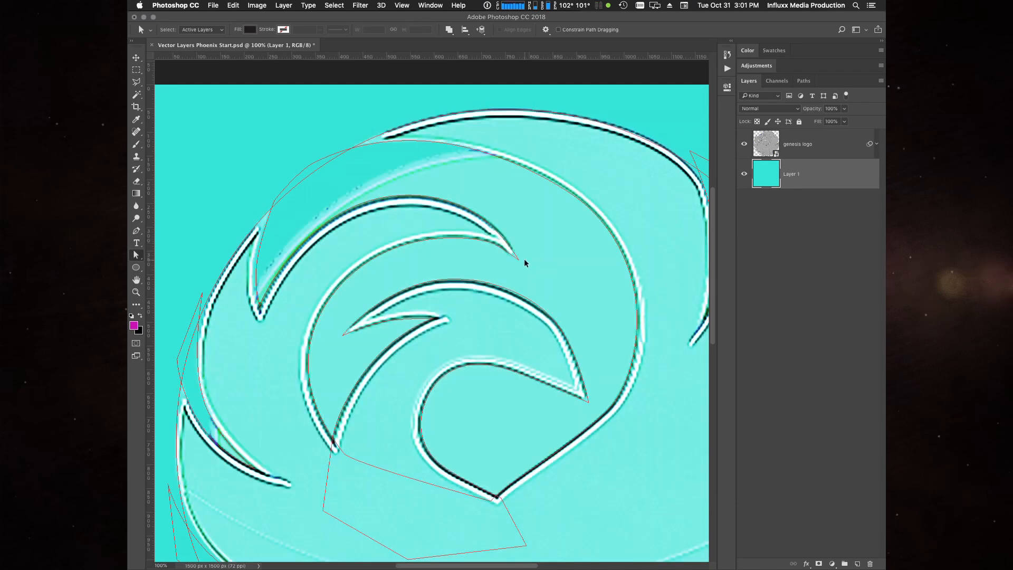
{"action": "scroll", "coordinate": [525, 262], "scroll_direction": "up", "scroll_amount": 3}
{"action": "left_click", "coordinate": [493, 291]}
{"action": "left_click_drag", "start_coordinate": [575, 343], "coordinate": [568, 327]}
{"action": "left_click_drag", "start_coordinate": [500, 231], "coordinate": [546, 249]}
{"action": "left_click_drag", "start_coordinate": [524, 303], "coordinate": [528, 301]}
{"action": "left_click_drag", "start_coordinate": [493, 290], "coordinate": [449, 275]}
- Compare the full set of paths with the logo, then deselect all layers and hide the logo layer
{"action": "left_click", "coordinate": [744, 144]}
{"action": "left_click", "coordinate": [491, 288]}
{"action": "left_click", "coordinate": [606, 288]}
{"action": "key", "text": "super+0"}
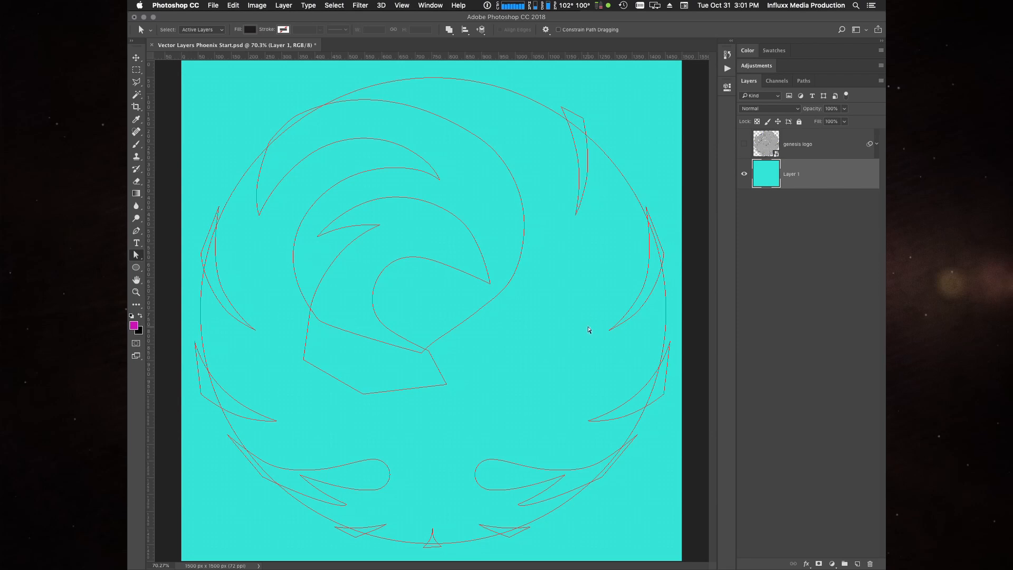
{"action": "left_click", "coordinate": [744, 144]}
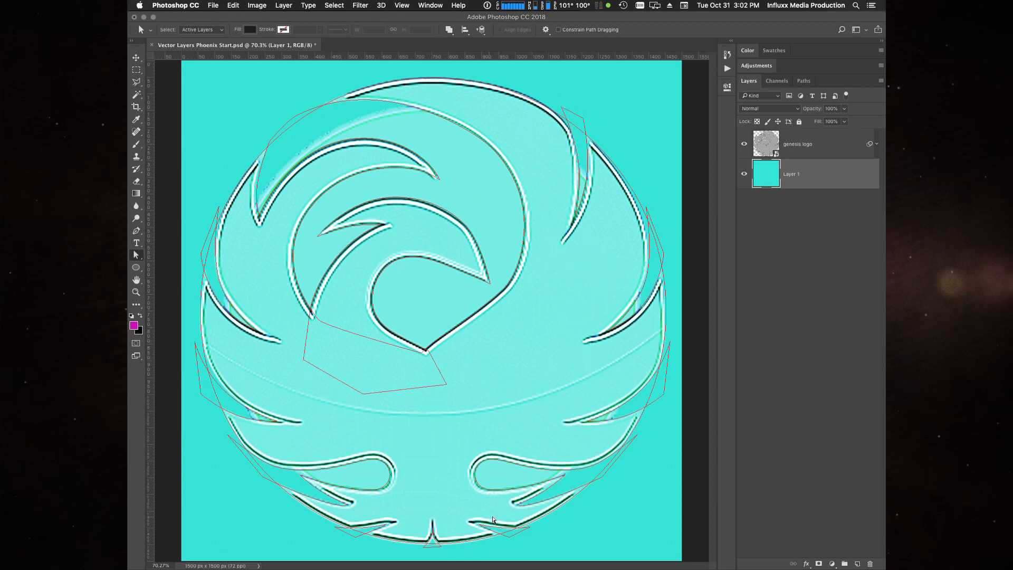
{"action": "left_click", "coordinate": [802, 327]}
{"action": "left_click", "coordinate": [745, 144]}
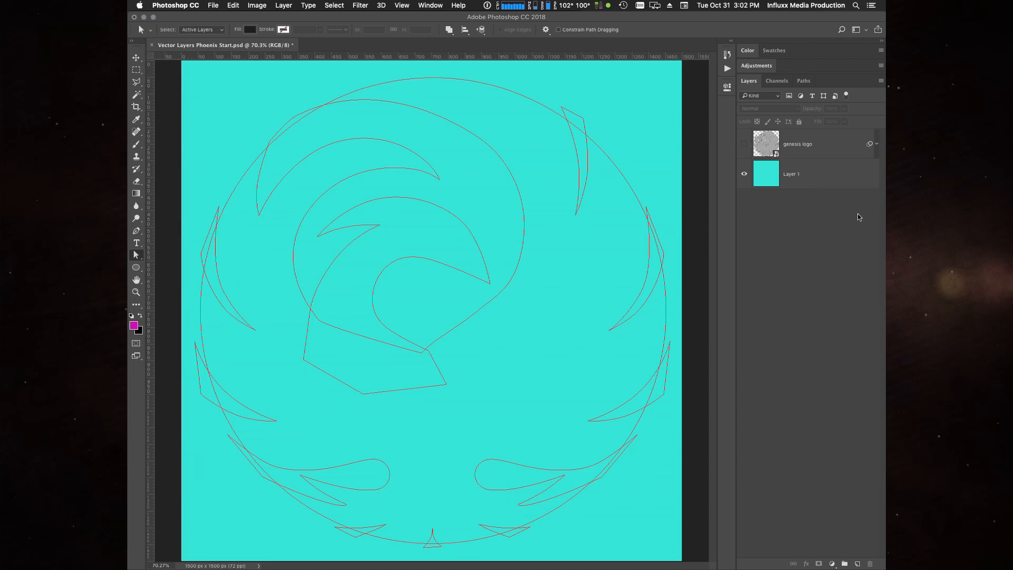
- Create a Solid Color fill layer from the work path using magenta cf11bc
{"action": "left_click", "coordinate": [803, 81]}
{"action": "left_click", "coordinate": [283, 5]}
{"action": "mouse_move", "coordinate": [295, 18]}
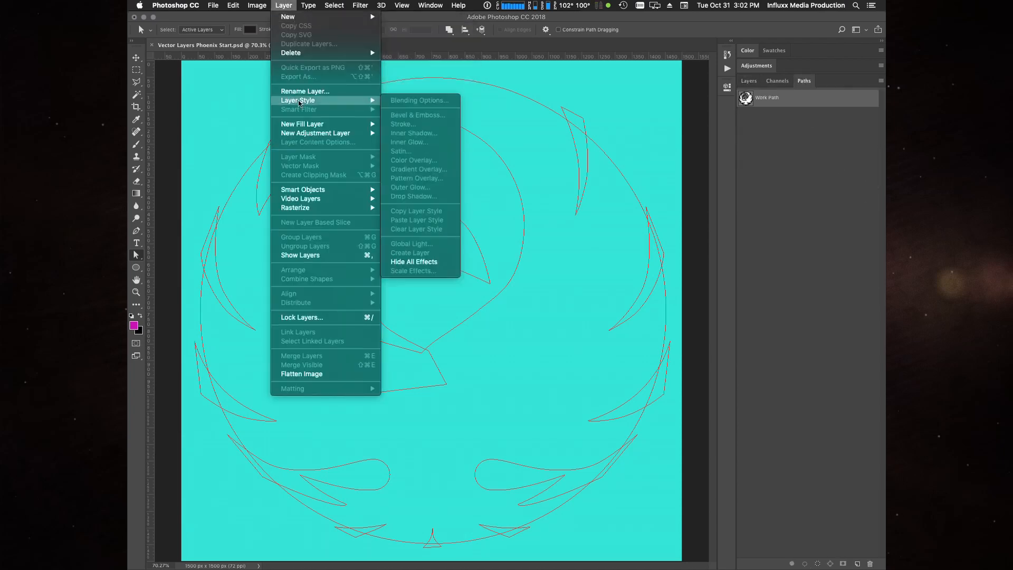
{"action": "mouse_move", "coordinate": [300, 125]}
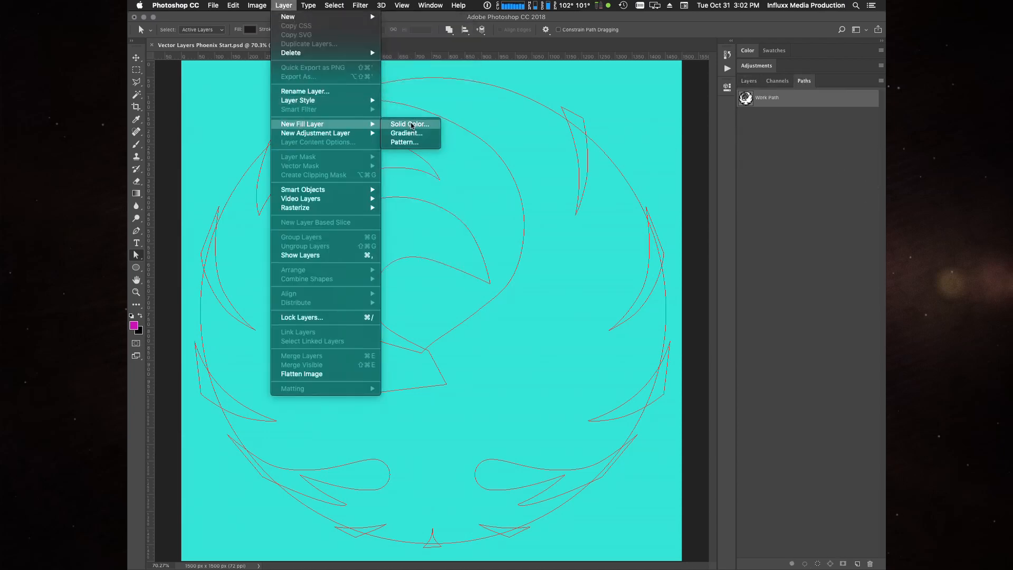
{"action": "left_click", "coordinate": [412, 125]}
{"action": "left_click", "coordinate": [595, 258]}
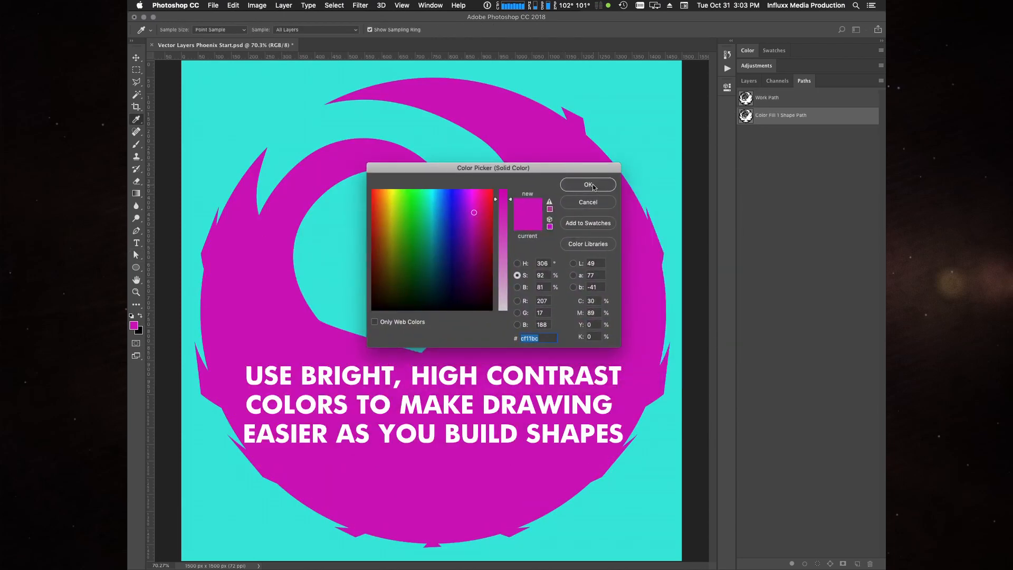
{"action": "left_click", "coordinate": [588, 185]}
{"action": "key", "text": "a"}
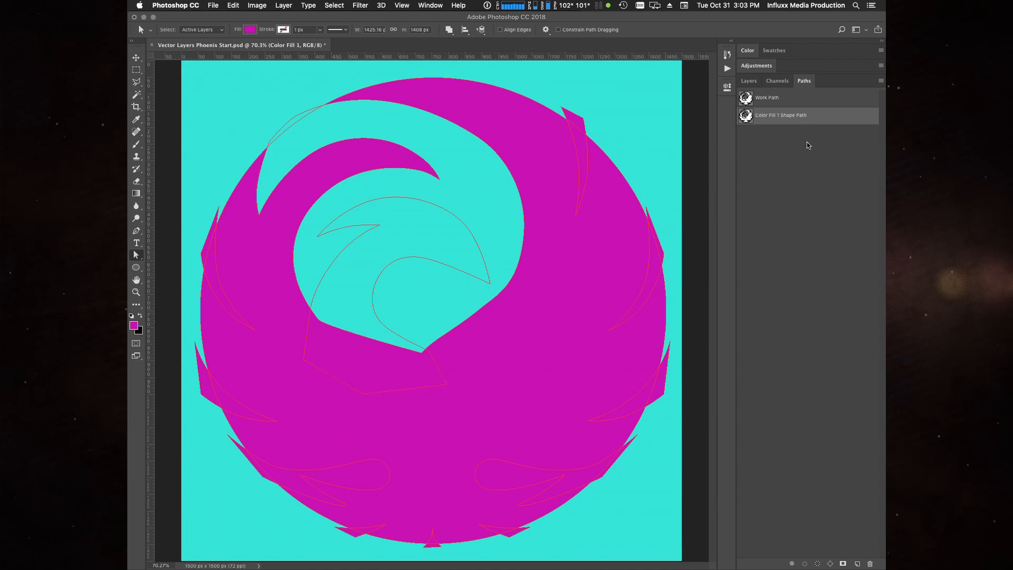
{"action": "left_click", "coordinate": [831, 100]}
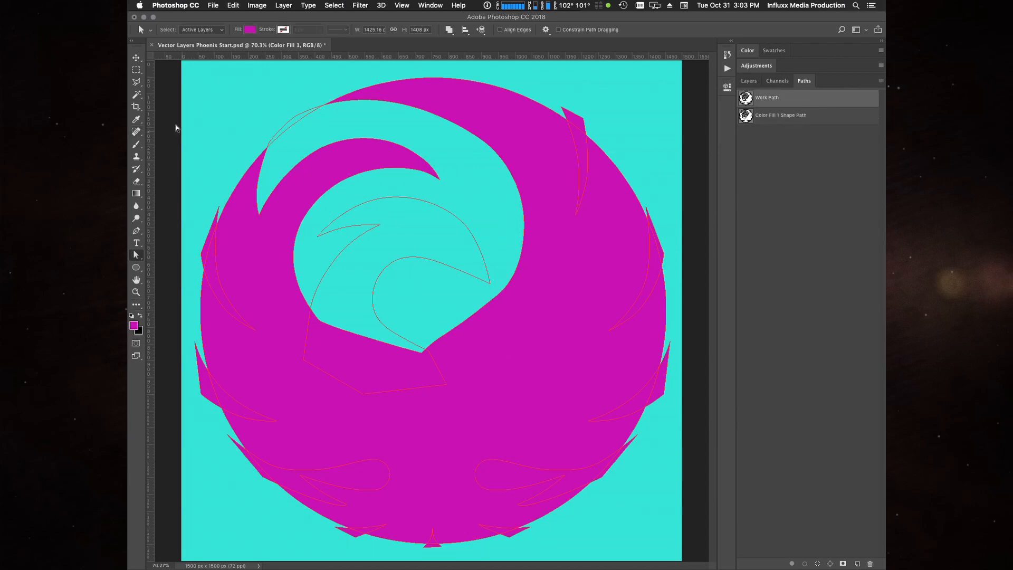
{"action": "left_click", "coordinate": [284, 9]}
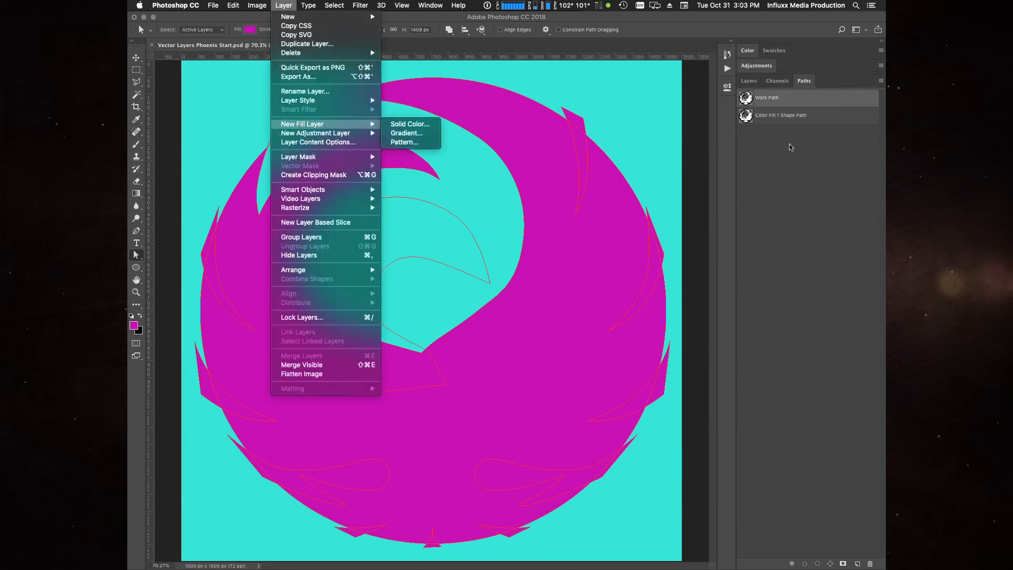
{"action": "left_click", "coordinate": [802, 117]}
{"action": "left_click", "coordinate": [811, 117]}
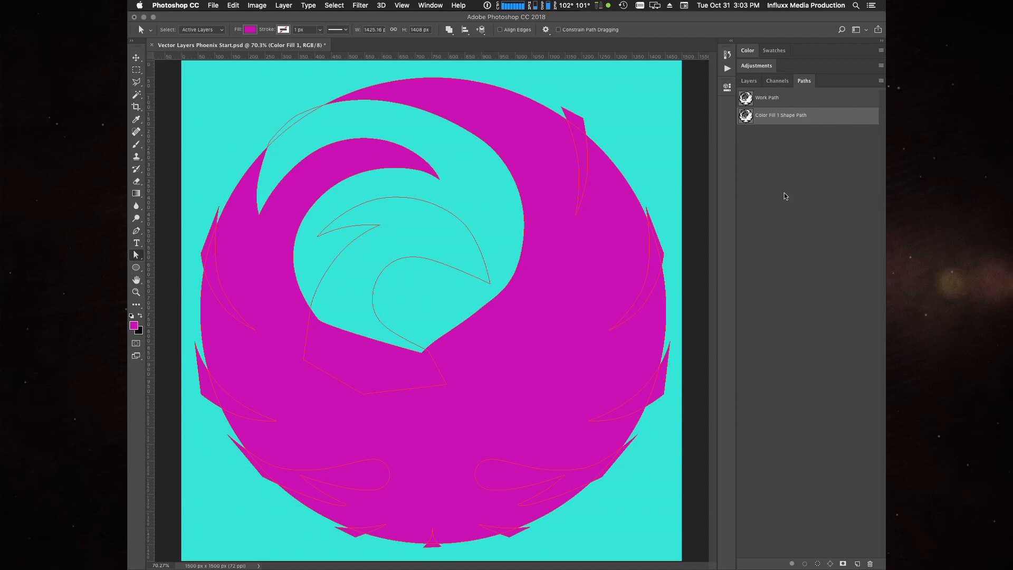
- Save the work path as a permanent path named phoenix
{"action": "left_click_drag", "start_coordinate": [770, 100], "coordinate": [856, 563]}
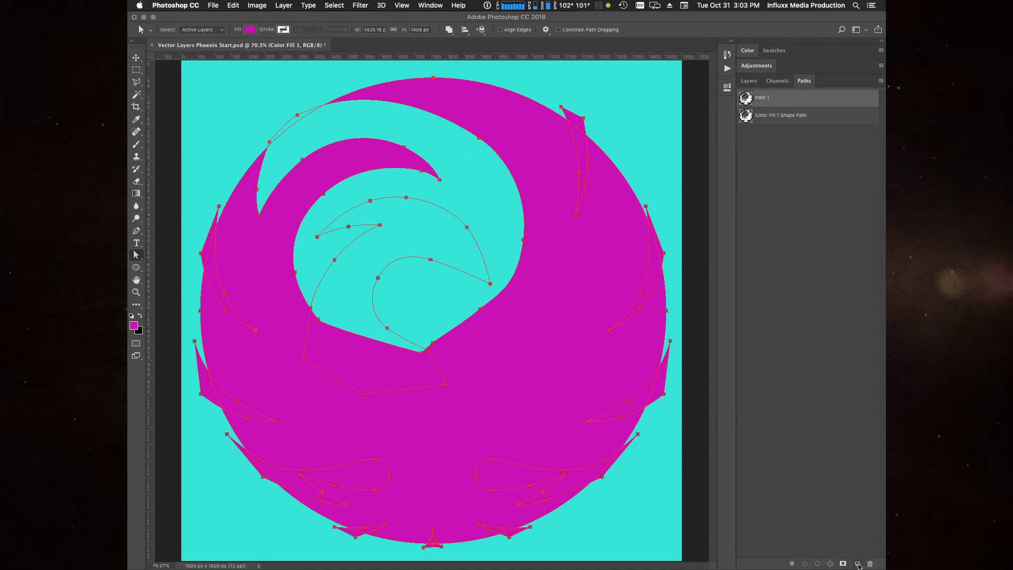
{"action": "double_click", "coordinate": [761, 99]}
{"action": "type", "text": "phoenix"}
{"action": "key", "text": "Return"}
- In the fill layer's shape path, set the phoenix head component to Combine Shapes and bring it to the front
{"action": "left_click", "coordinate": [751, 117]}
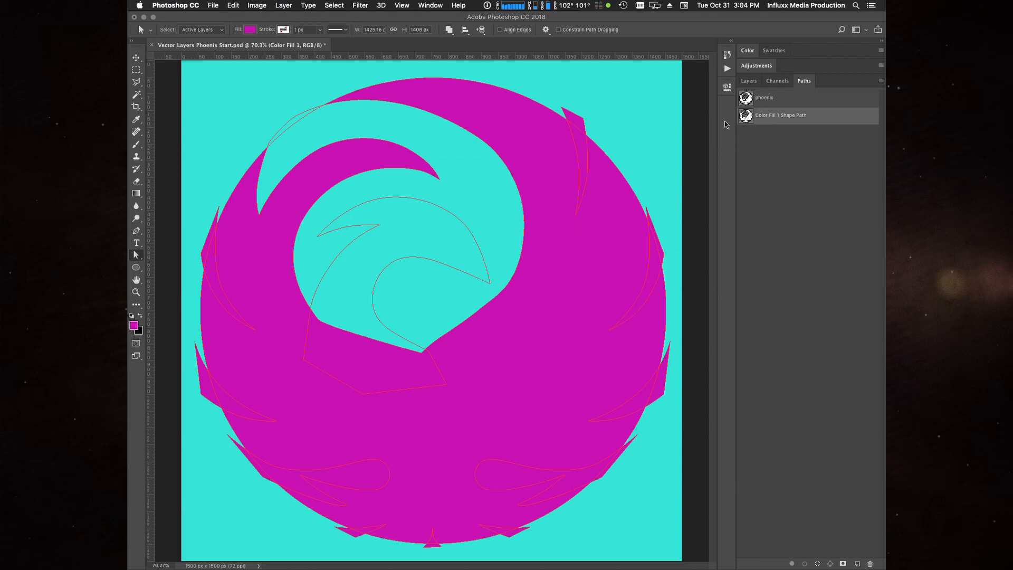
{"action": "key", "text": "shift+a"}
{"action": "left_click", "coordinate": [430, 206]}
{"action": "left_click", "coordinate": [449, 30]}
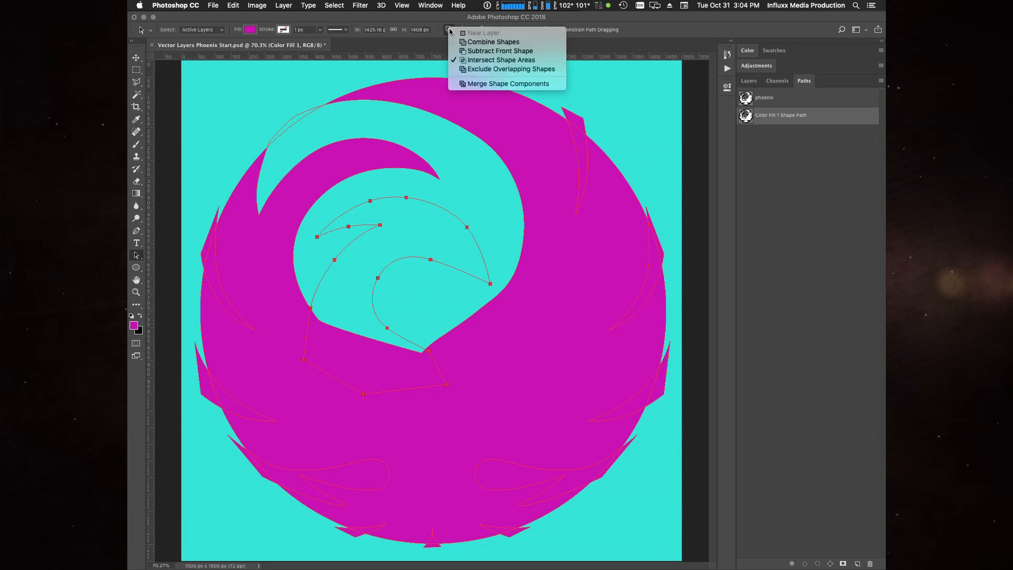
{"action": "left_click", "coordinate": [481, 42]}
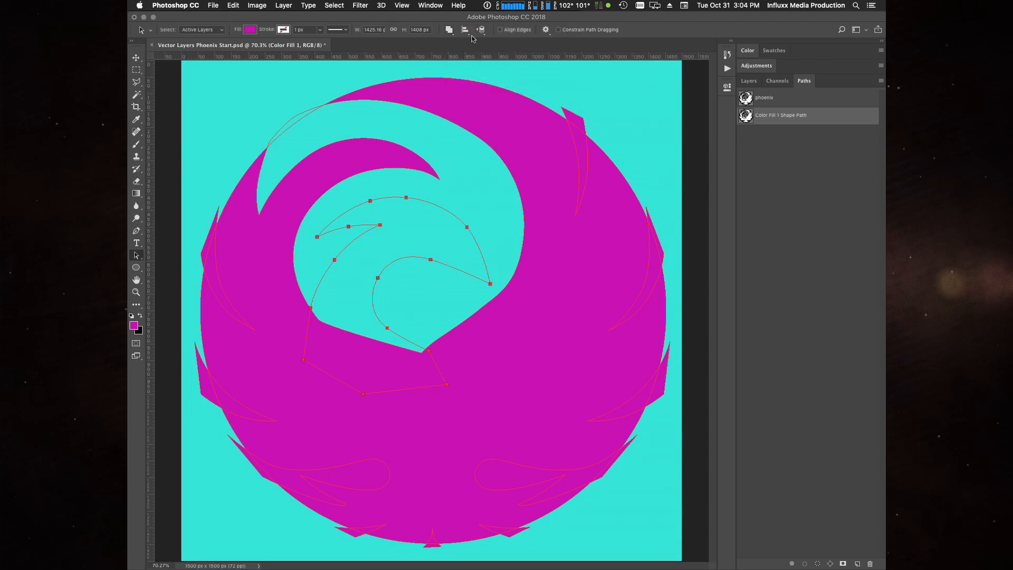
{"action": "left_click", "coordinate": [481, 30]}
{"action": "left_click", "coordinate": [502, 32]}
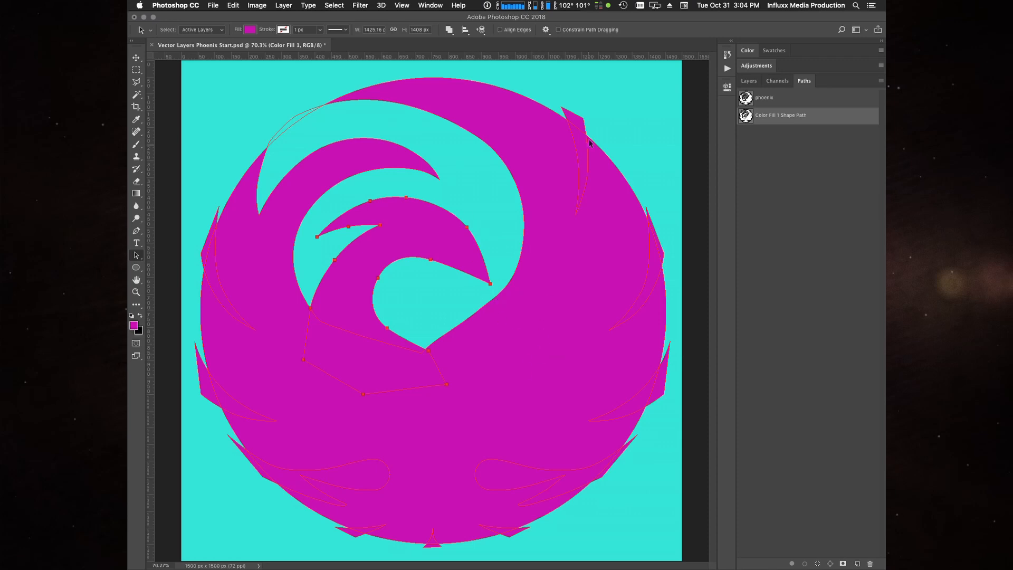
{"action": "left_click", "coordinate": [625, 103]}
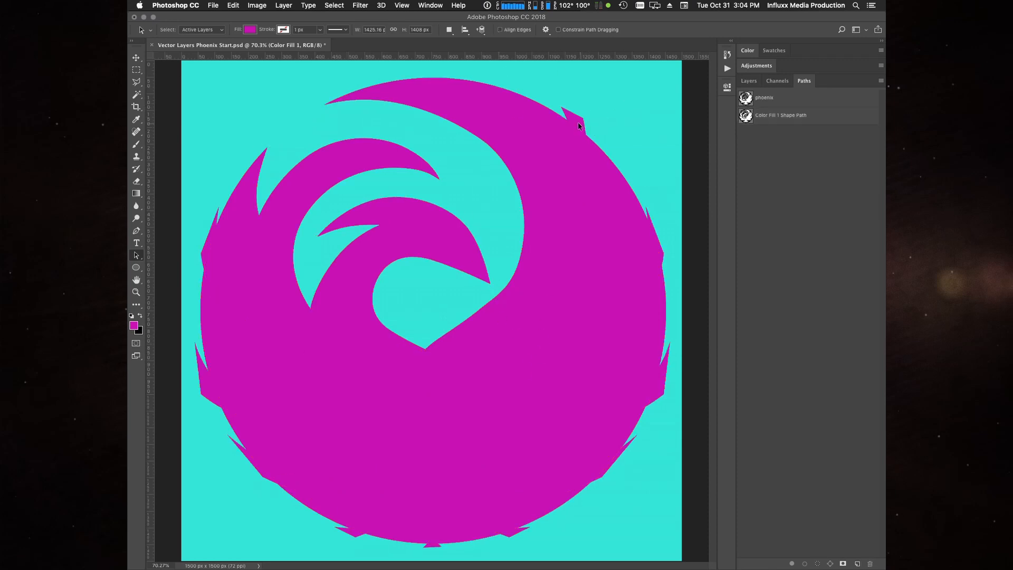
- Check which path operation the large crest-gap component uses, leaving the setting as it is
{"action": "left_click", "coordinate": [302, 136]}
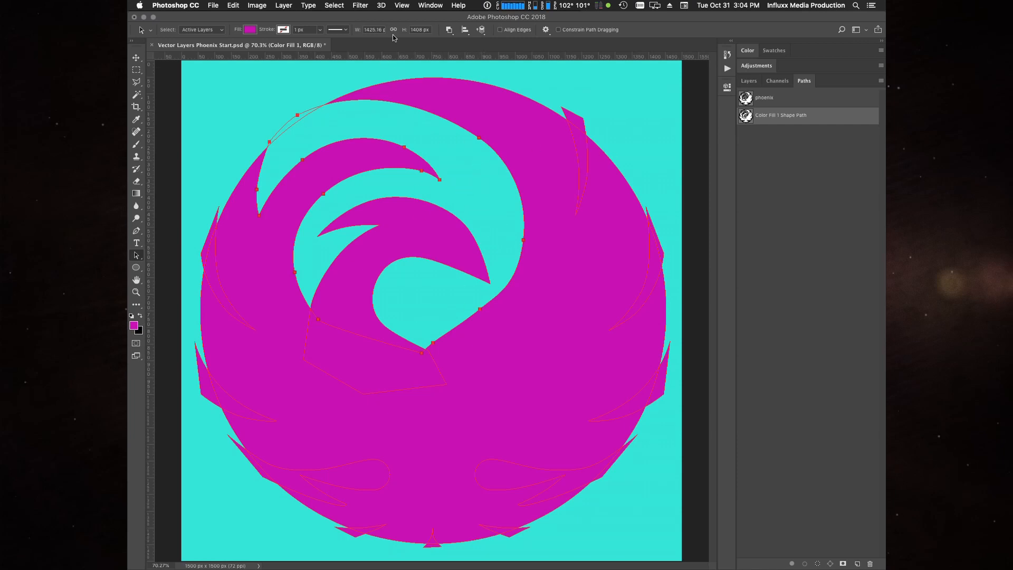
{"action": "left_click", "coordinate": [448, 30]}
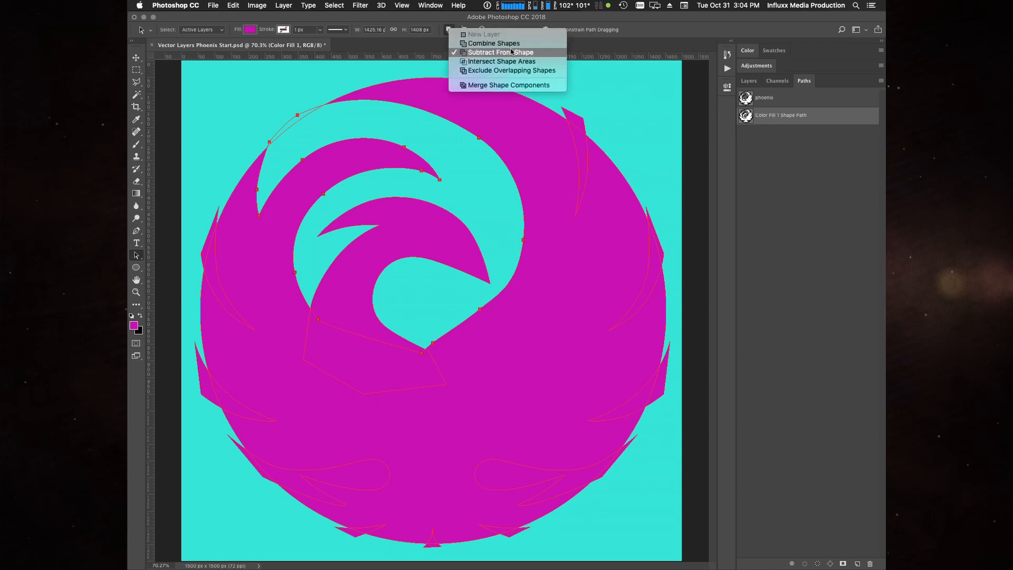
{"action": "left_click", "coordinate": [658, 92]}
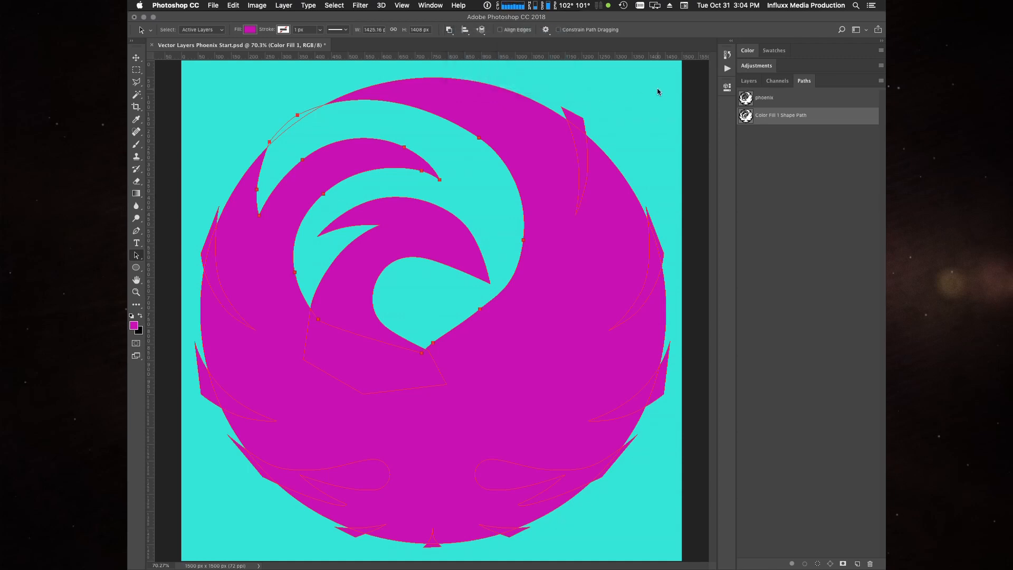
{"action": "left_click", "coordinate": [652, 95]}
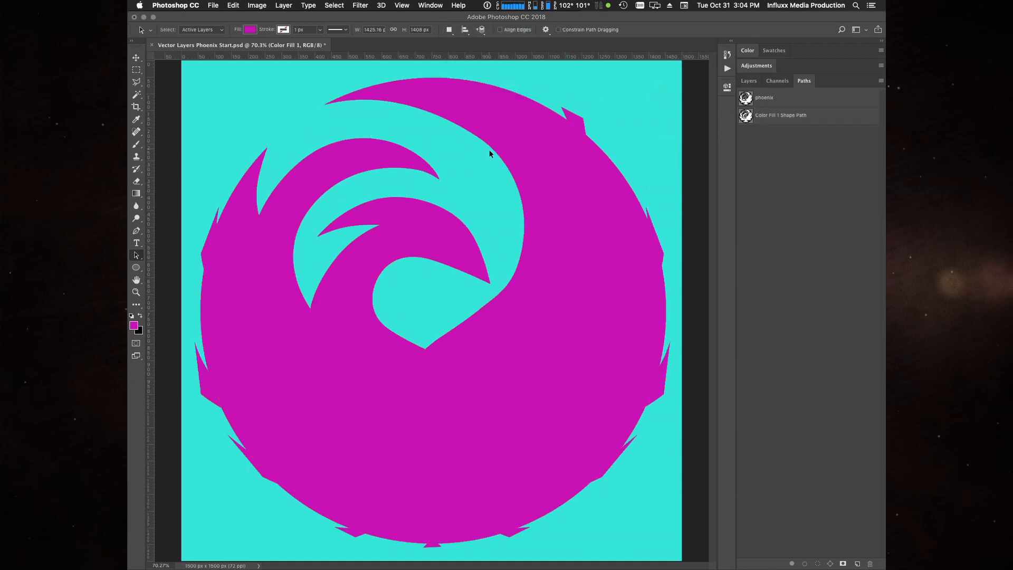
- Set the two uppermost feather gaps on the circle's right side to Subtract Front Shape
{"action": "left_click", "coordinate": [577, 119]}
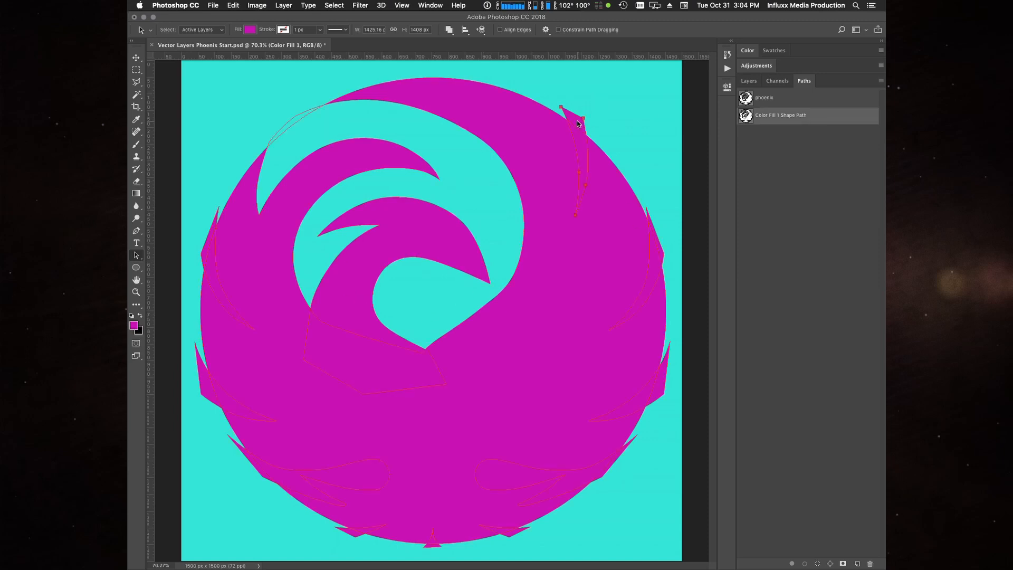
{"action": "left_click", "coordinate": [449, 29]}
{"action": "left_click", "coordinate": [482, 50]}
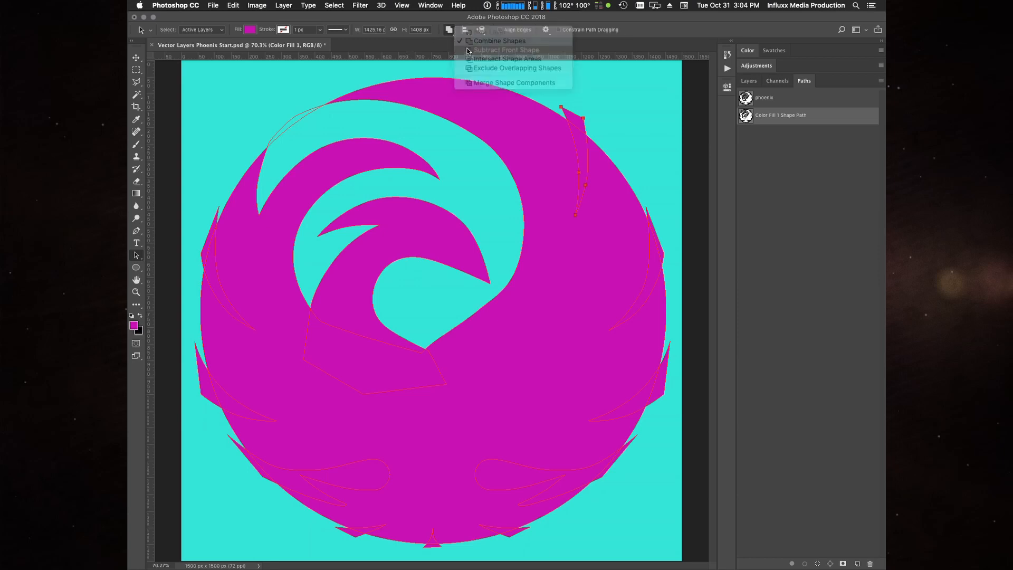
{"action": "left_click", "coordinate": [659, 267]}
{"action": "left_click", "coordinate": [449, 29]}
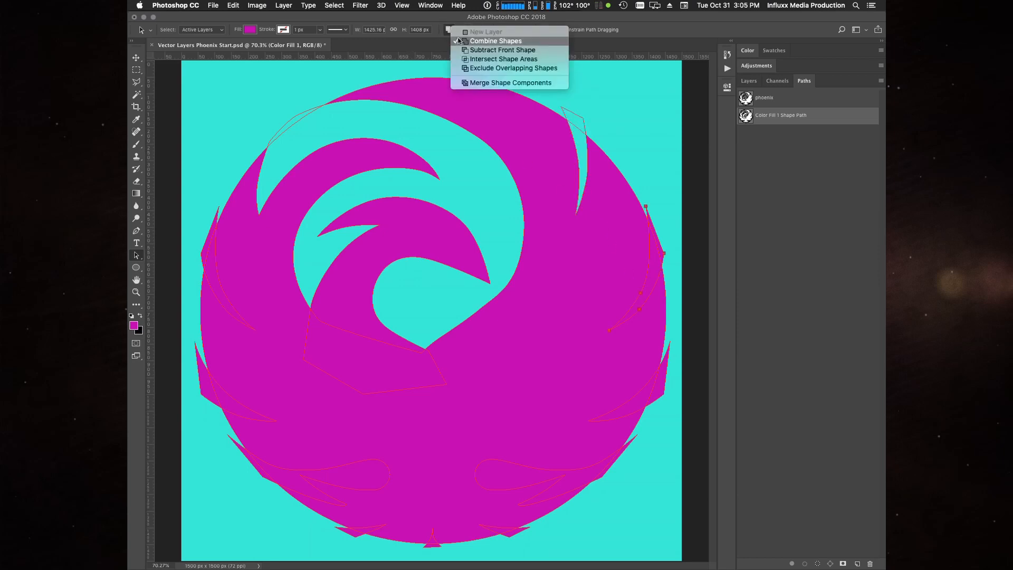
{"action": "left_click", "coordinate": [467, 50]}
- Send the next feather gap down the right side to the back and set it to Subtract Front Shape
{"action": "left_click", "coordinate": [660, 393]}
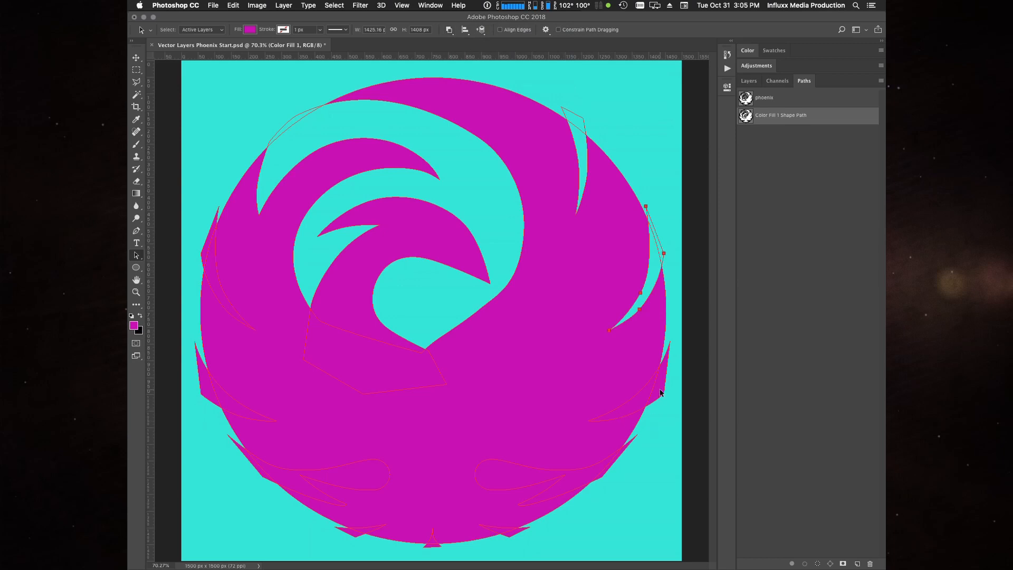
{"action": "left_click", "coordinate": [481, 30]}
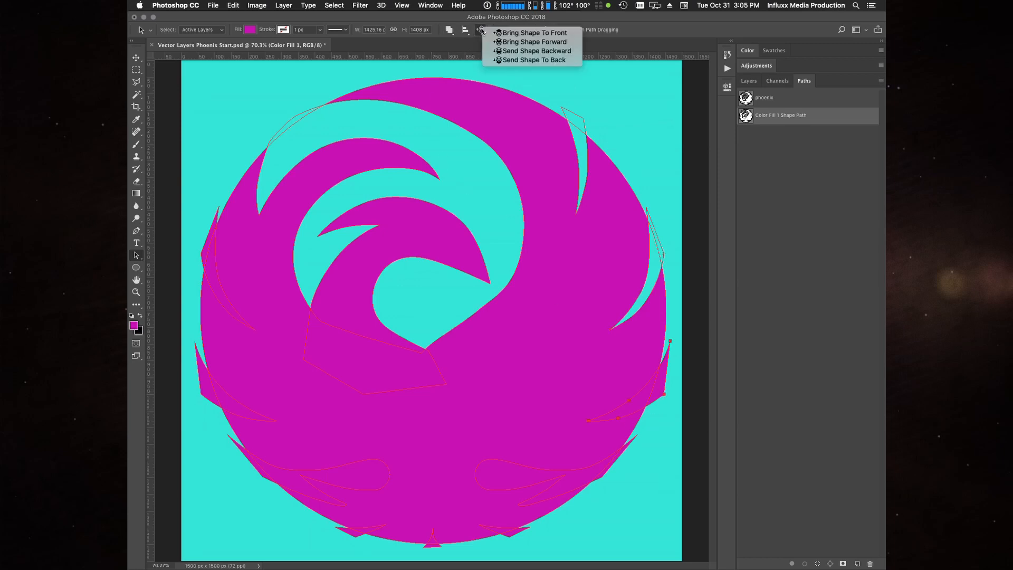
{"action": "left_click", "coordinate": [508, 61]}
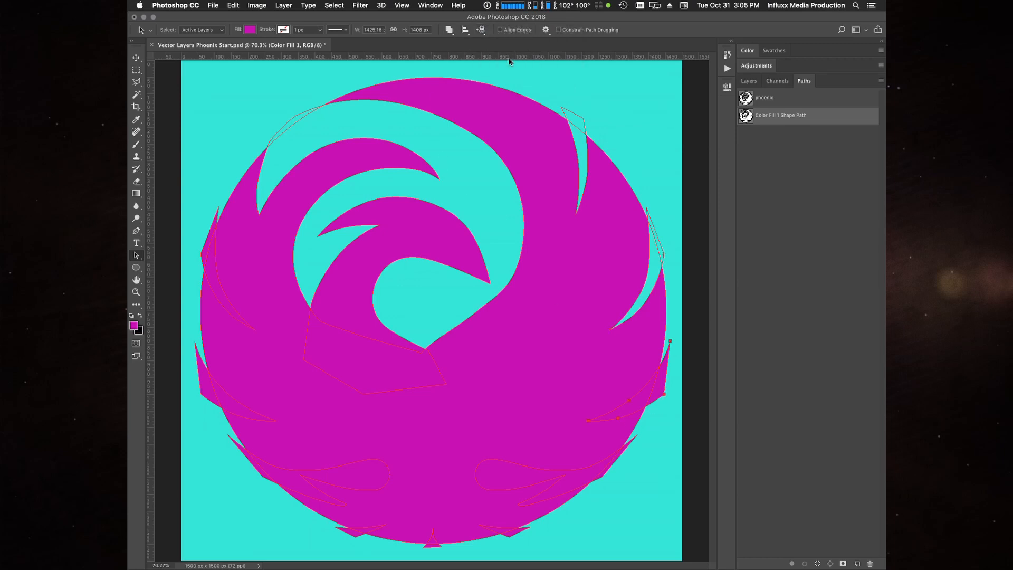
{"action": "left_click", "coordinate": [449, 30]}
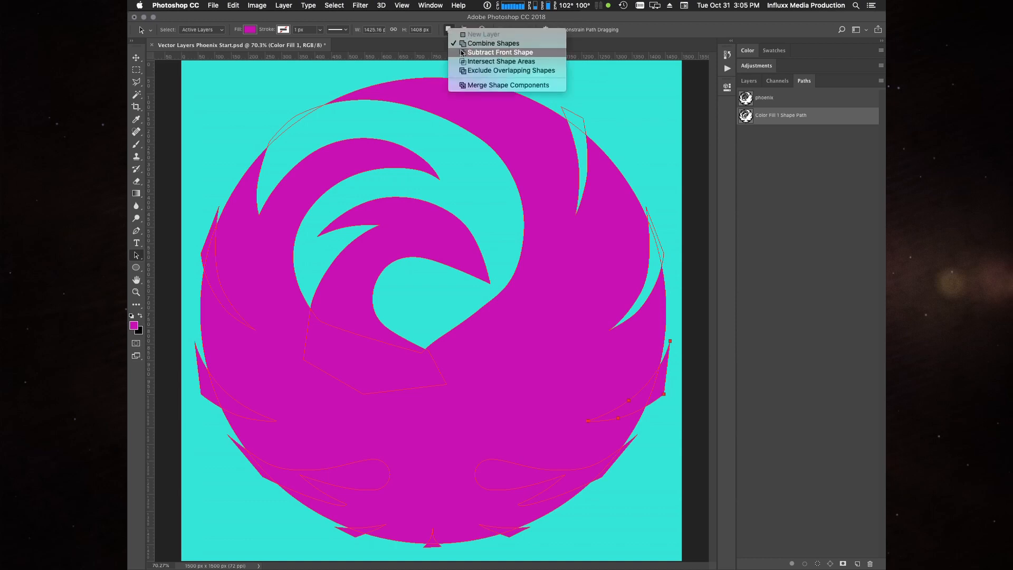
{"action": "left_click", "coordinate": [462, 51]}
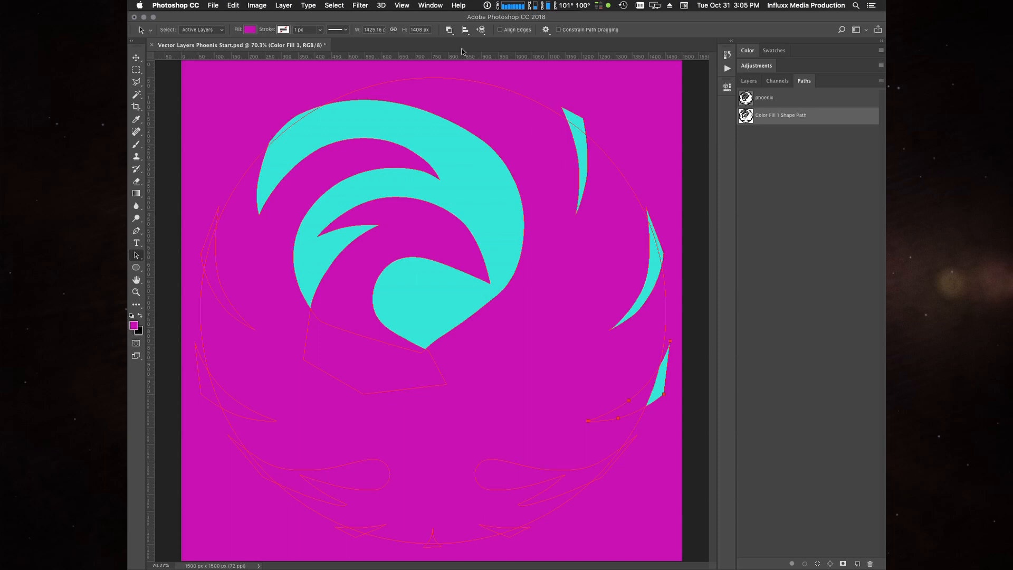
- Bring the selected third feather gap down the circle's right side to the front of the fill layer's shape path
{"action": "left_click", "coordinate": [749, 81]}
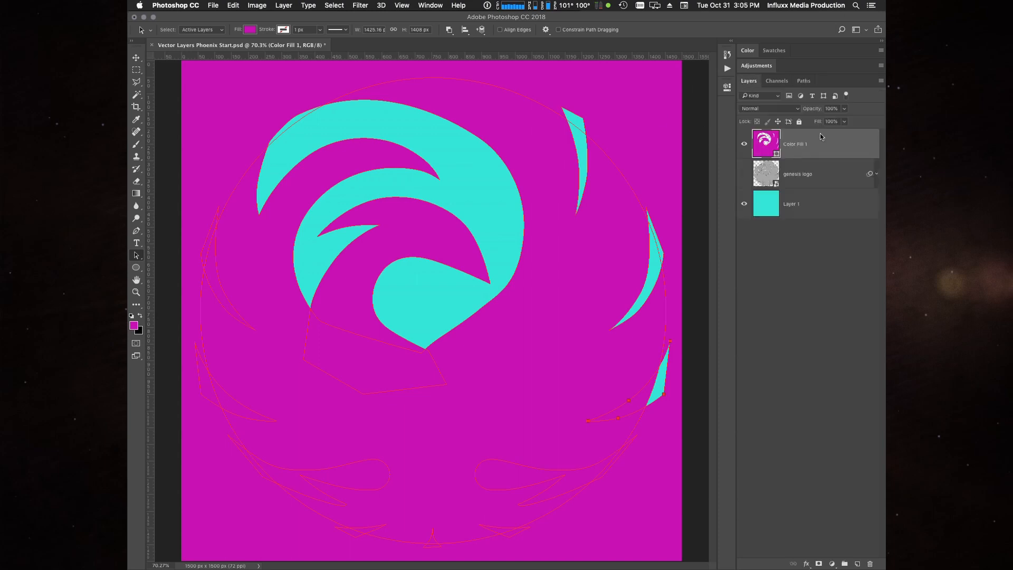
{"action": "left_click", "coordinate": [807, 81]}
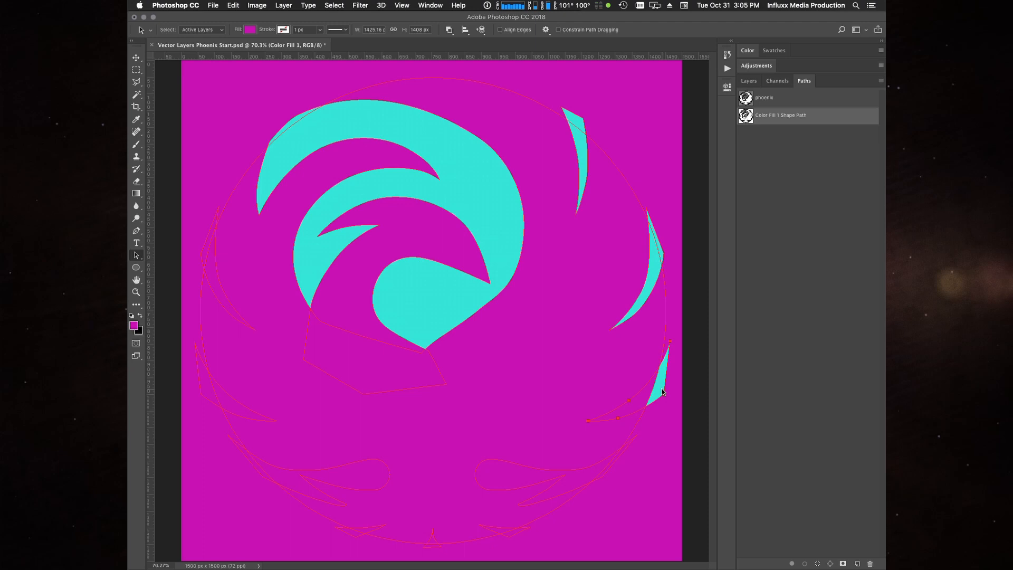
{"action": "left_click", "coordinate": [481, 30]}
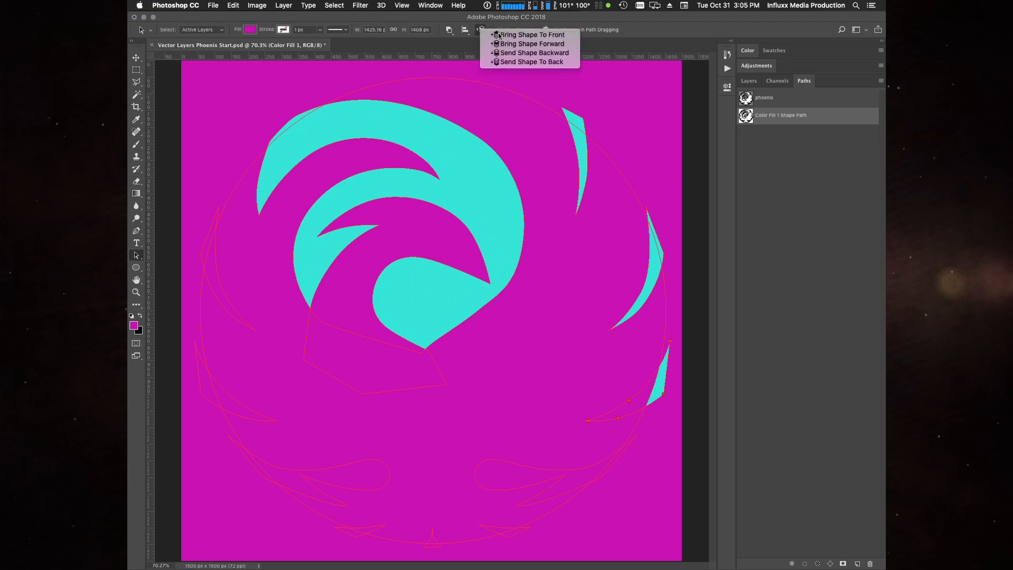
{"action": "left_click", "coordinate": [499, 35]}
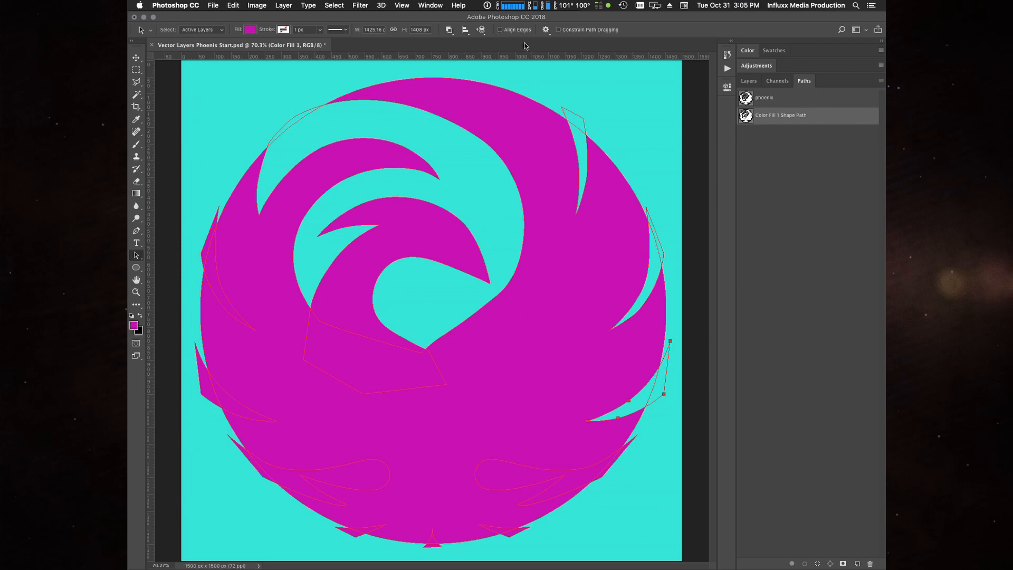
{"action": "left_click", "coordinate": [481, 29]}
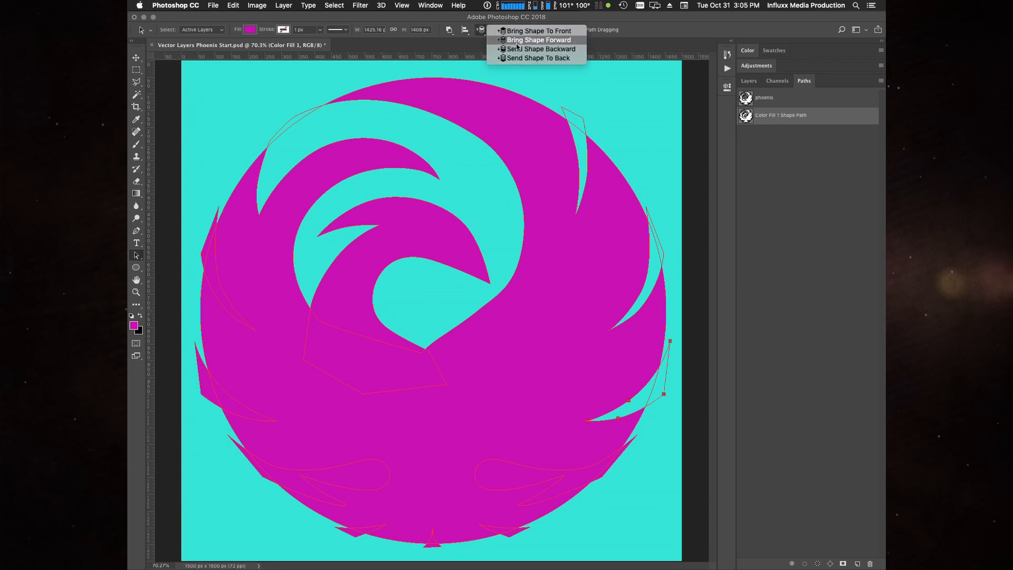
{"action": "left_click", "coordinate": [481, 30]}
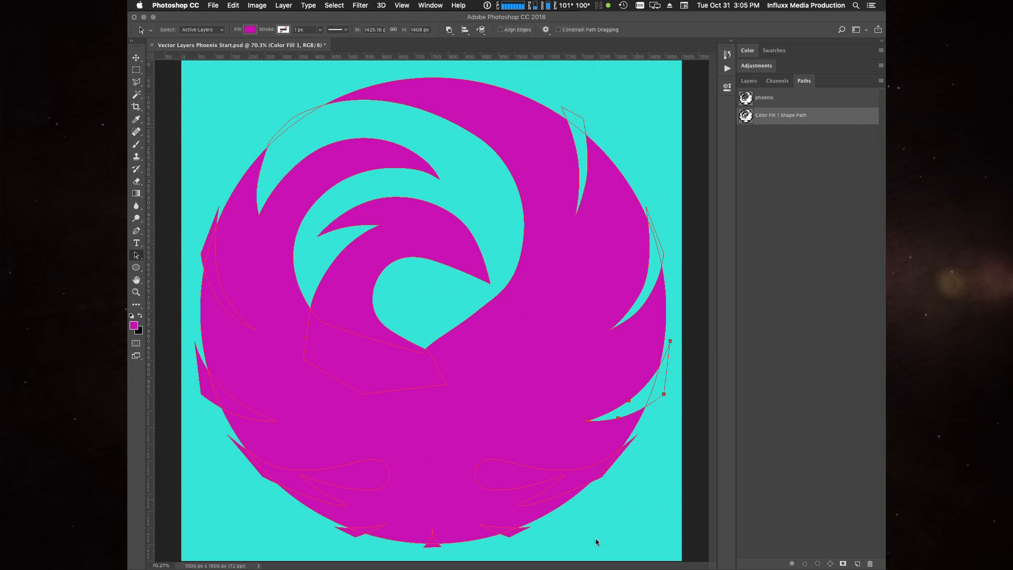
- Set the large round-ended feather gap at the circle's lower right to Subtract Front Shape
{"action": "left_click", "coordinate": [495, 474]}
{"action": "left_click", "coordinate": [449, 29]}
{"action": "left_click", "coordinate": [501, 53]}
- Set all remaining feather gaps along the circle's bottom and left side to Subtract Front Shape together, then deselect the path
{"action": "left_click", "coordinate": [511, 534]}
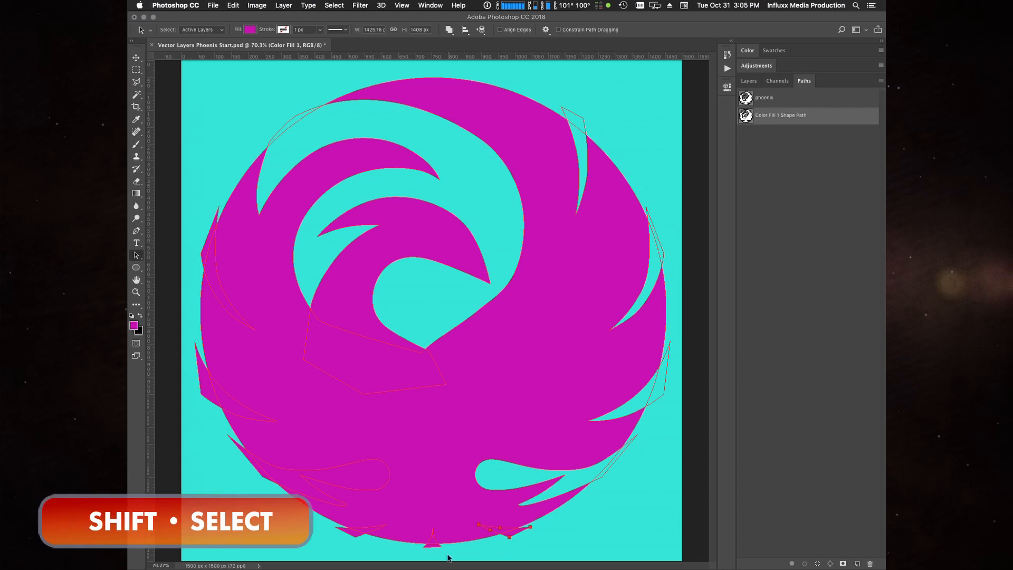
{"action": "left_click", "coordinate": [355, 539], "text": "shift"}
{"action": "left_click", "coordinate": [374, 464], "text": "shift"}
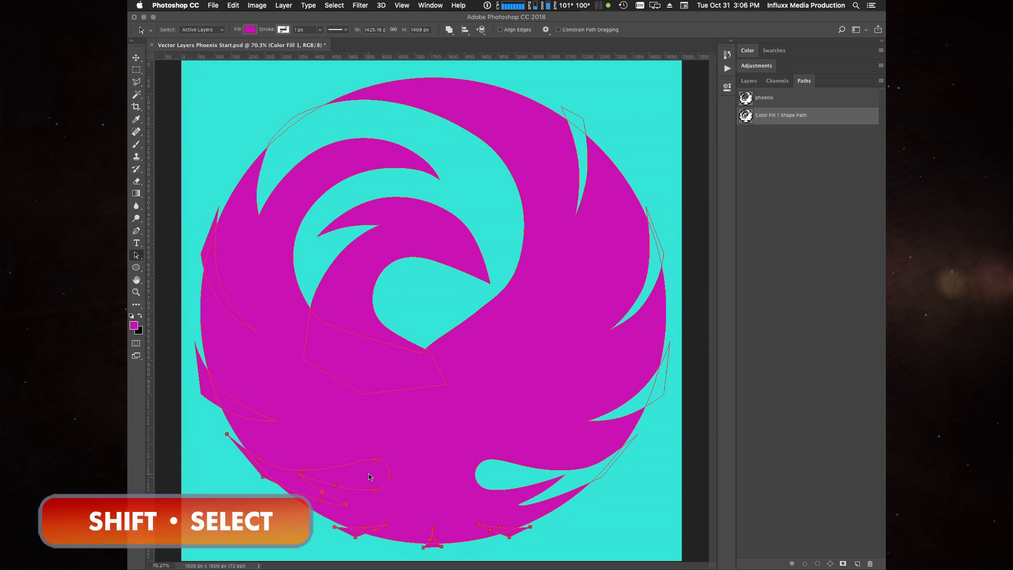
{"action": "left_click", "coordinate": [202, 395], "text": "shift"}
{"action": "left_click", "coordinate": [202, 253], "text": "shift"}
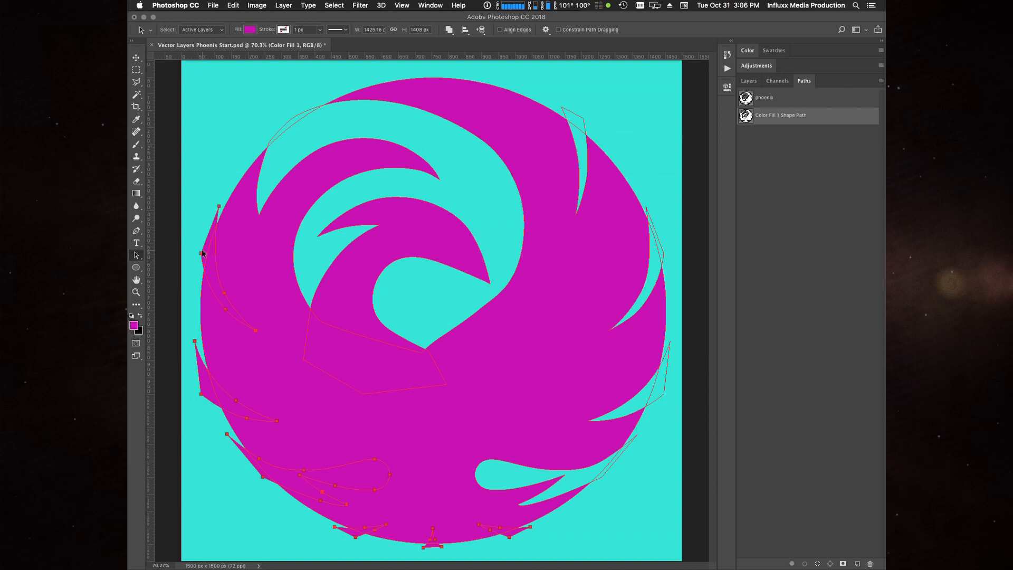
{"action": "left_click", "coordinate": [480, 30]}
{"action": "left_click", "coordinate": [449, 29]}
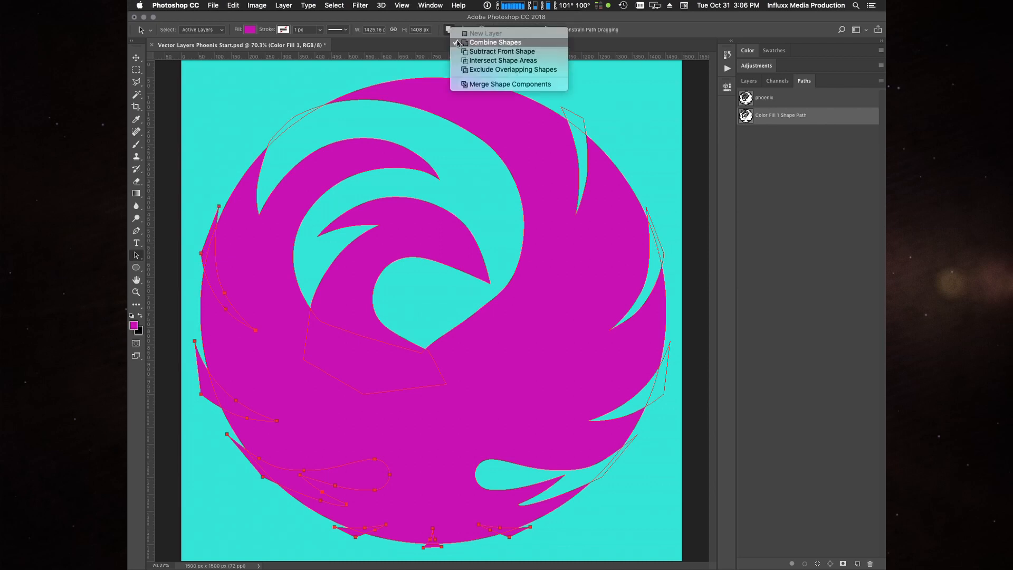
{"action": "left_click", "coordinate": [462, 52]}
{"action": "left_click", "coordinate": [259, 108]}
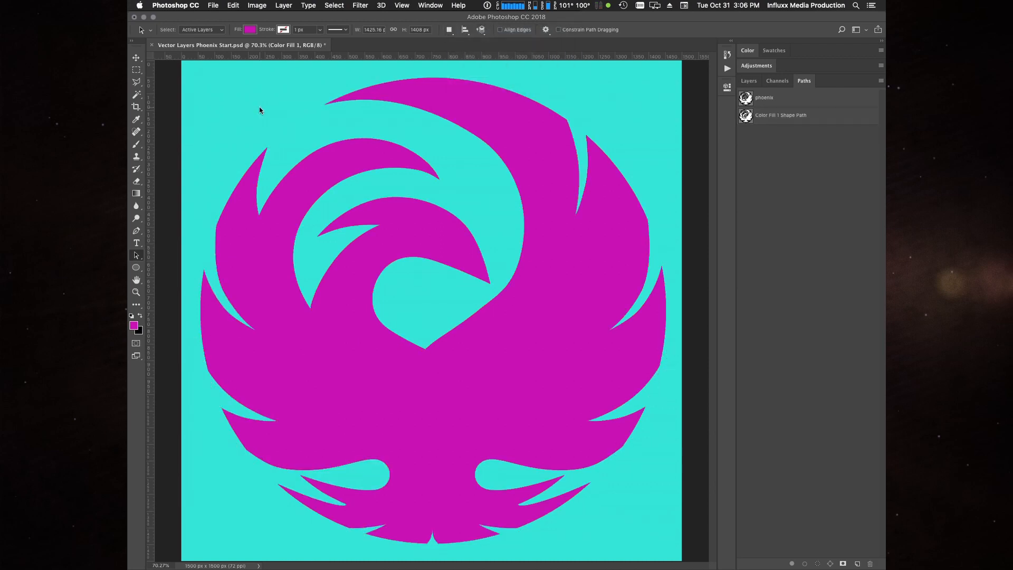
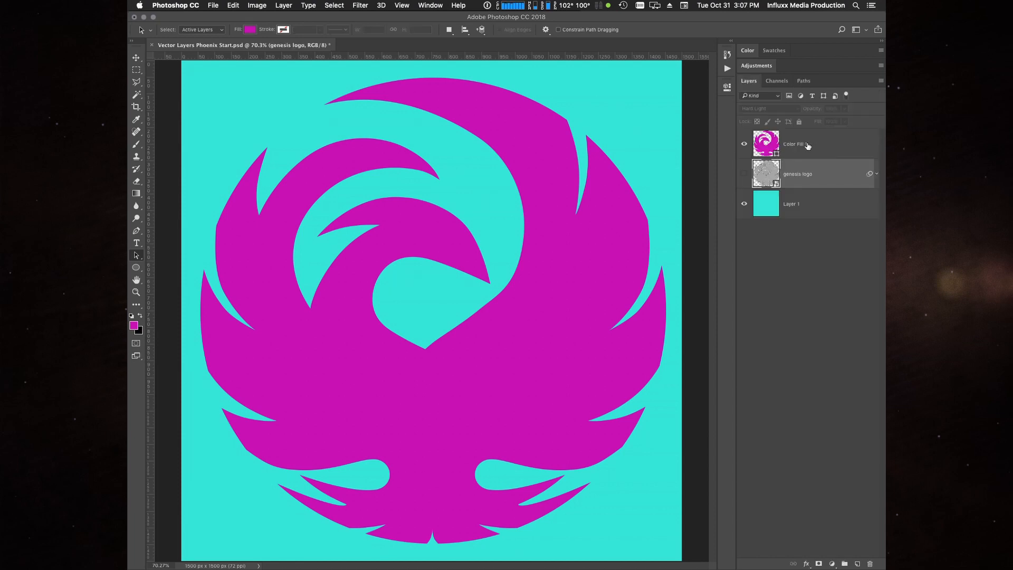
- Move the magenta fill layer below the genesis logo layer and hide it
{"action": "left_click_drag", "start_coordinate": [808, 144], "coordinate": [811, 192]}
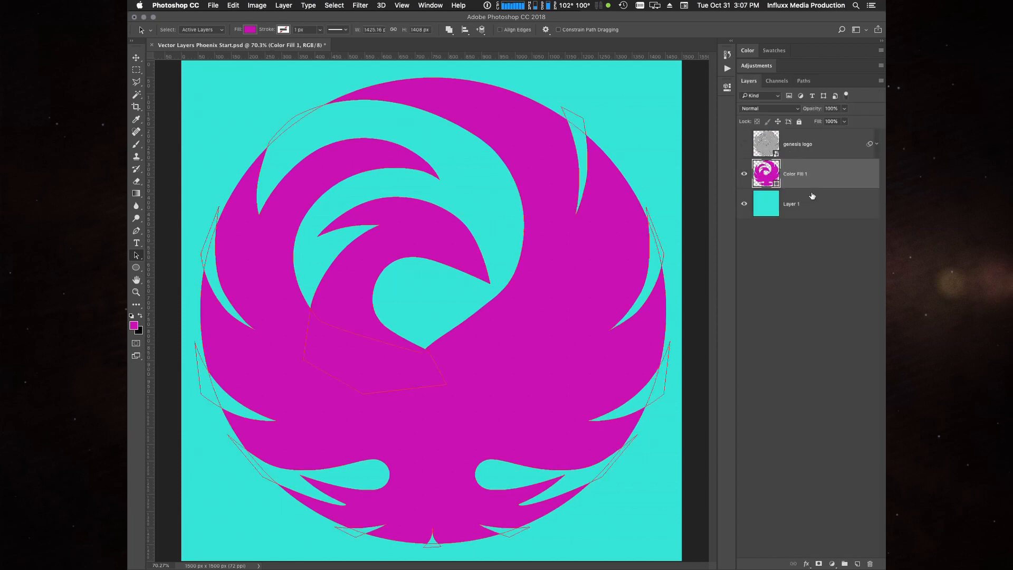
{"action": "left_click", "coordinate": [800, 264]}
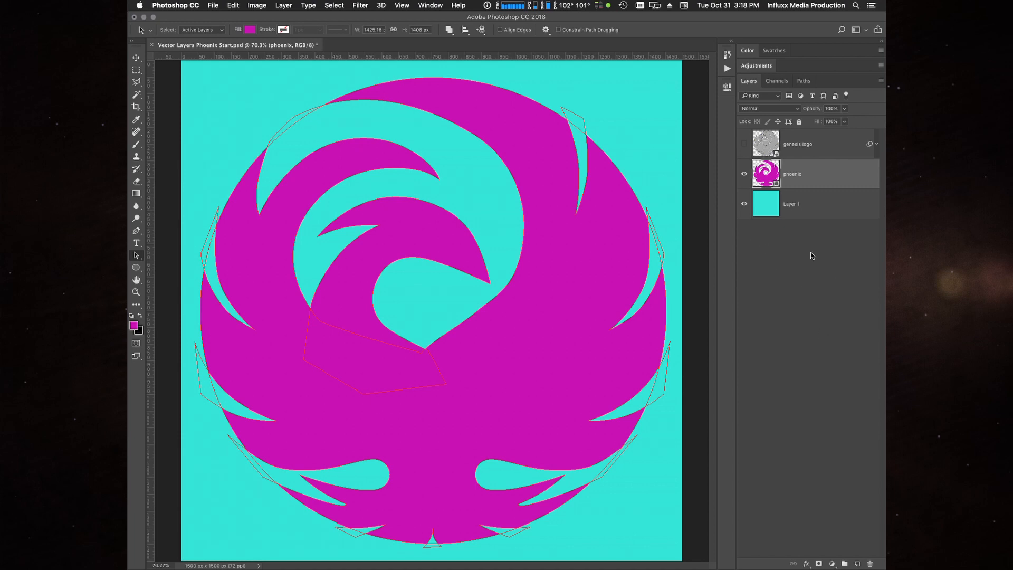
{"action": "left_click", "coordinate": [744, 174]}
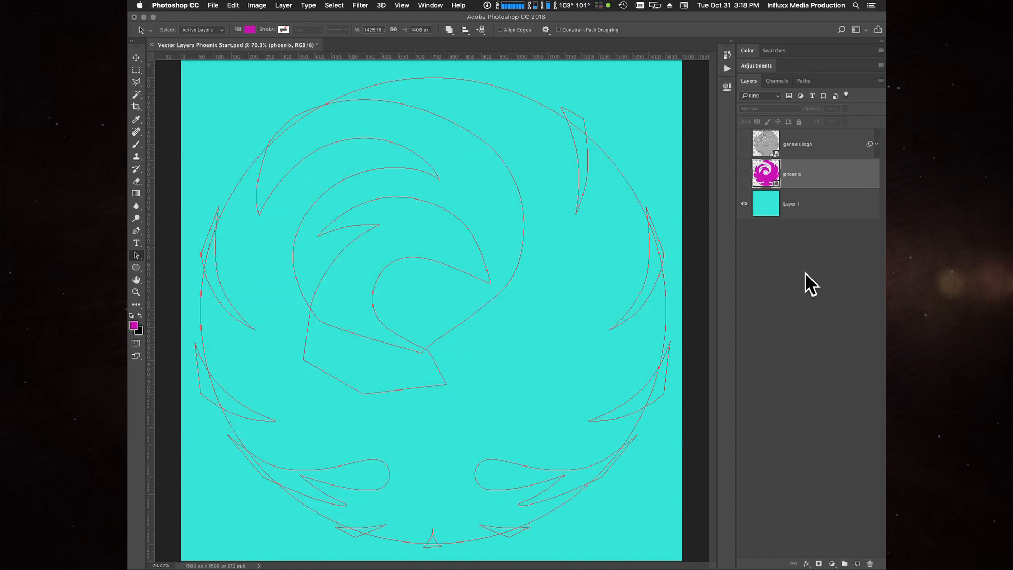
- Deselect the shape layer's path and make the saved phoenix path the active path
{"action": "left_click", "coordinate": [806, 81]}
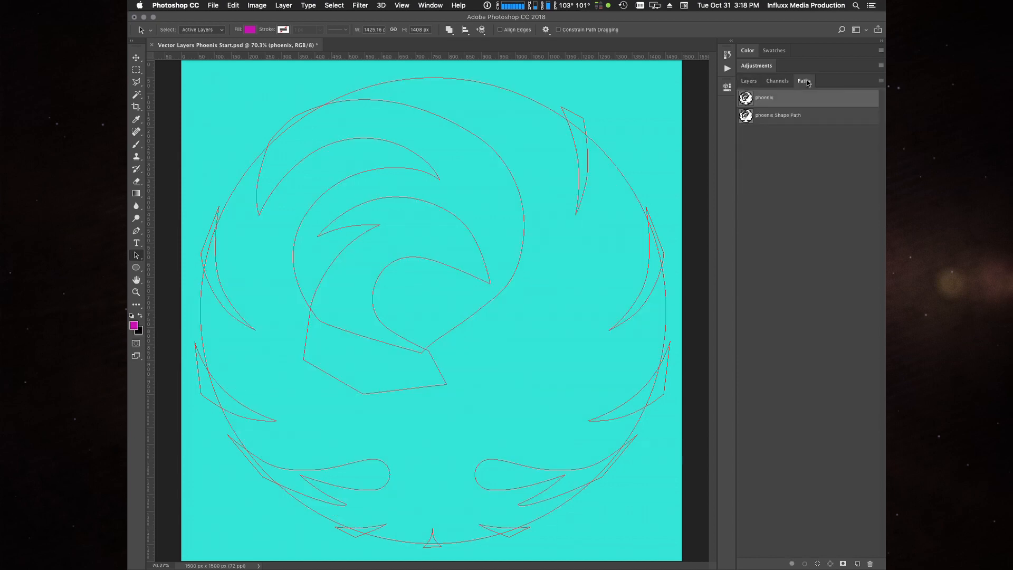
{"action": "left_click", "coordinate": [782, 157]}
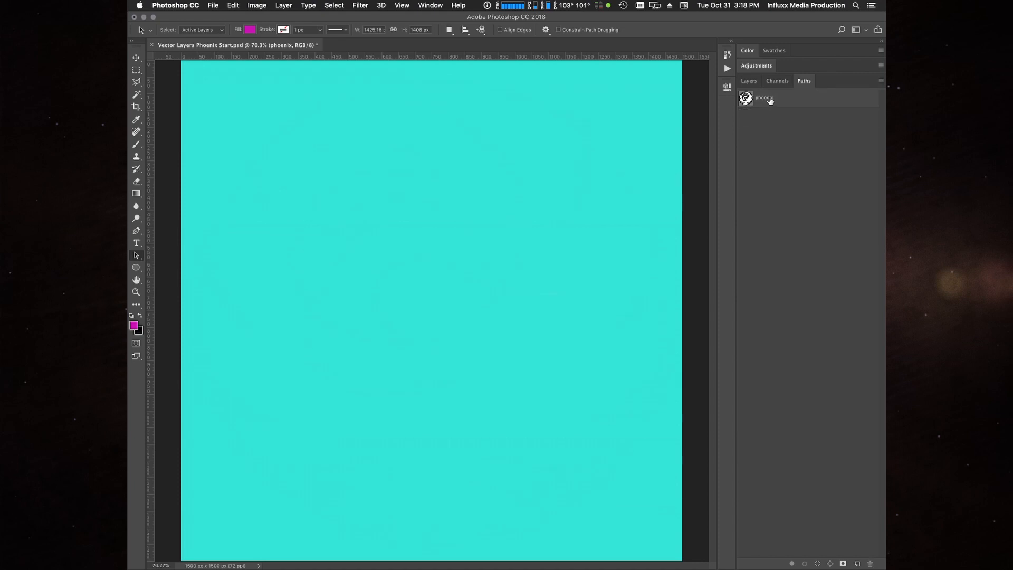
{"action": "left_click", "coordinate": [770, 99]}
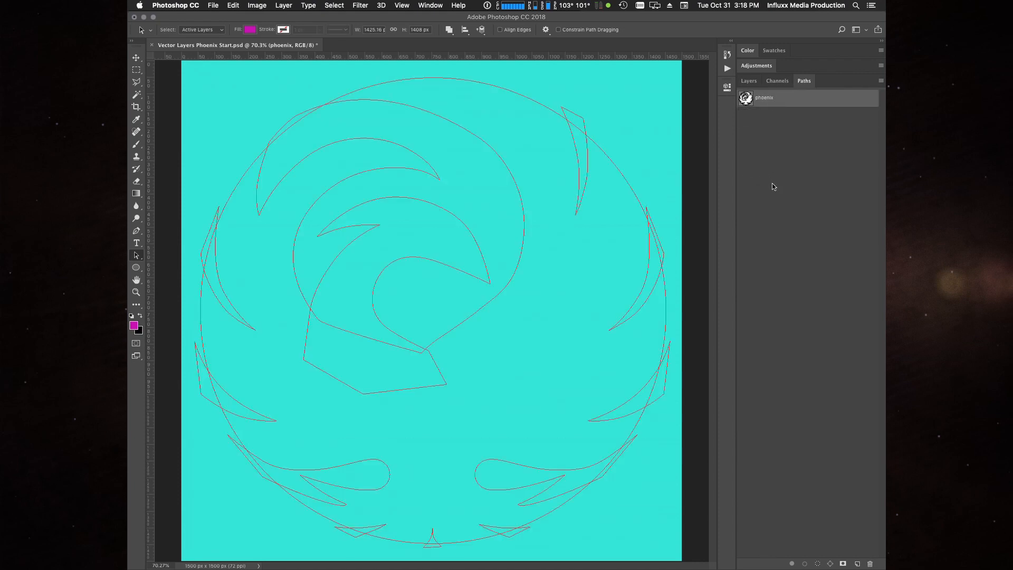
- Create a new gradient fill layer from the active phoenix path and set its gradient style to Radial
{"action": "left_click", "coordinate": [748, 80]}
{"action": "left_click", "coordinate": [283, 5]}
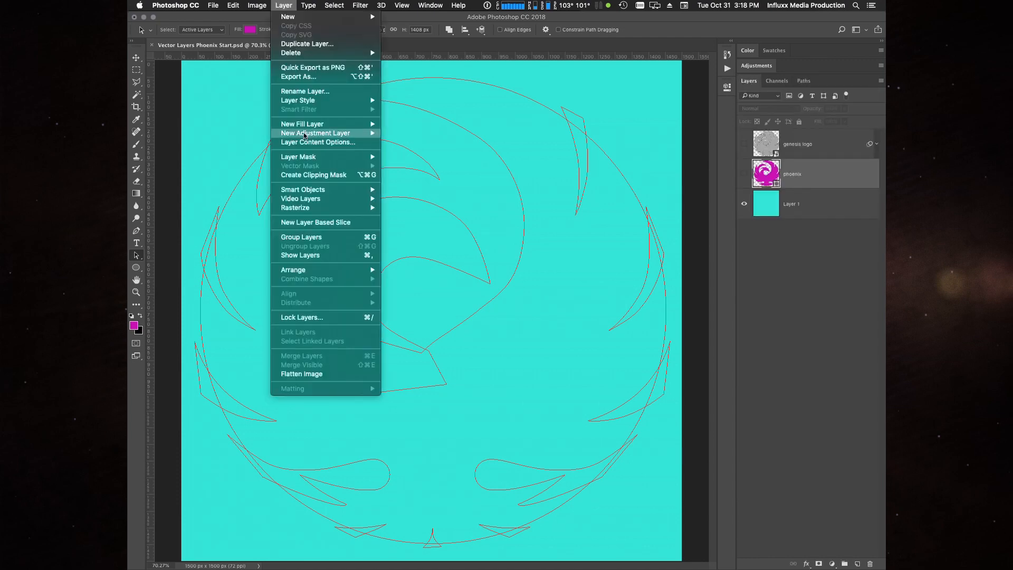
{"action": "mouse_move", "coordinate": [303, 135]}
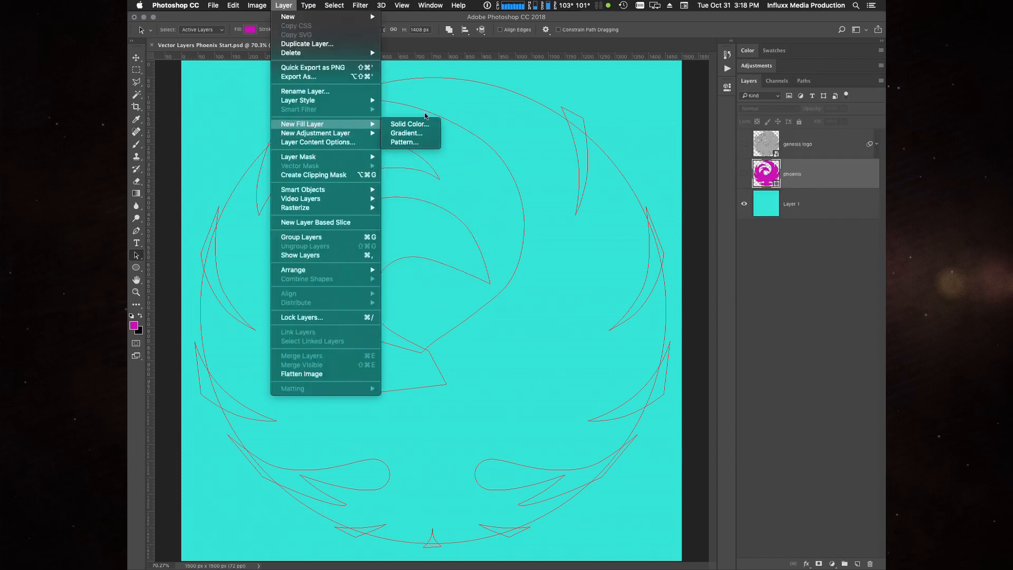
{"action": "left_click", "coordinate": [413, 136]}
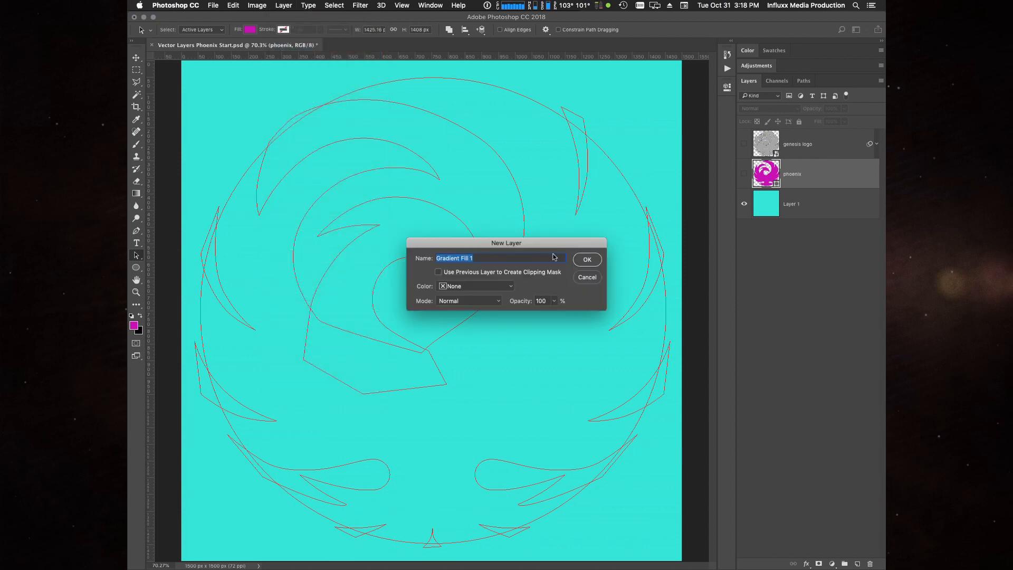
{"action": "key", "text": "Return"}
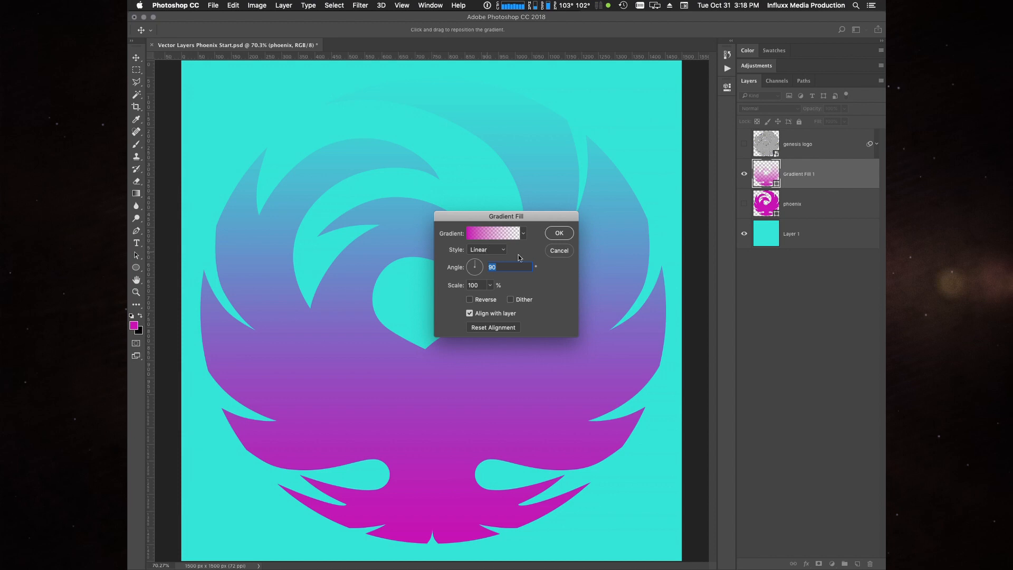
{"action": "left_click", "coordinate": [484, 249]}
{"action": "left_click", "coordinate": [479, 257]}
- Apply the Platinum preset as the fill layer's gradient in the Gradient Editor
{"action": "left_click", "coordinate": [495, 235]}
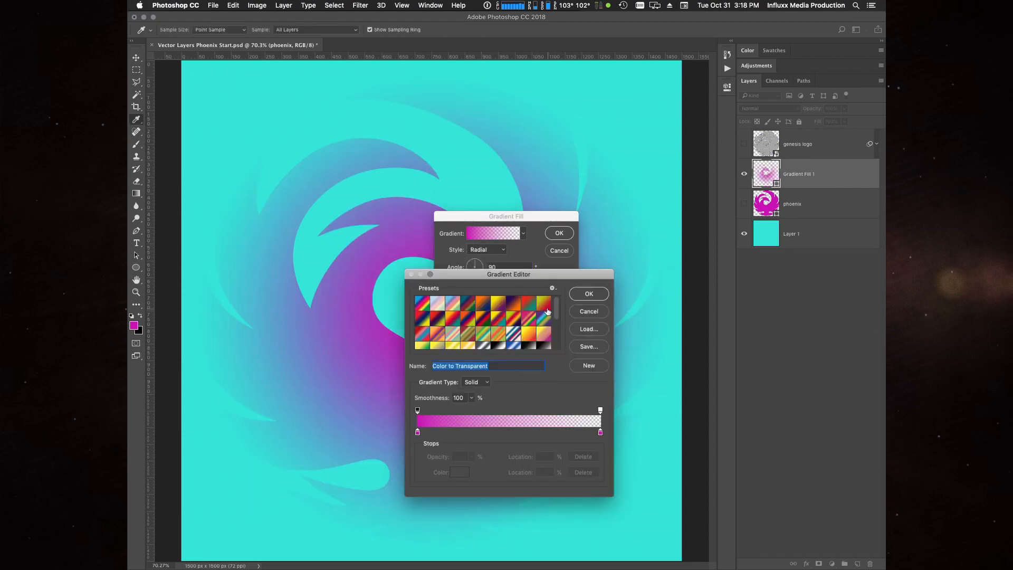
{"action": "left_click", "coordinate": [591, 295]}
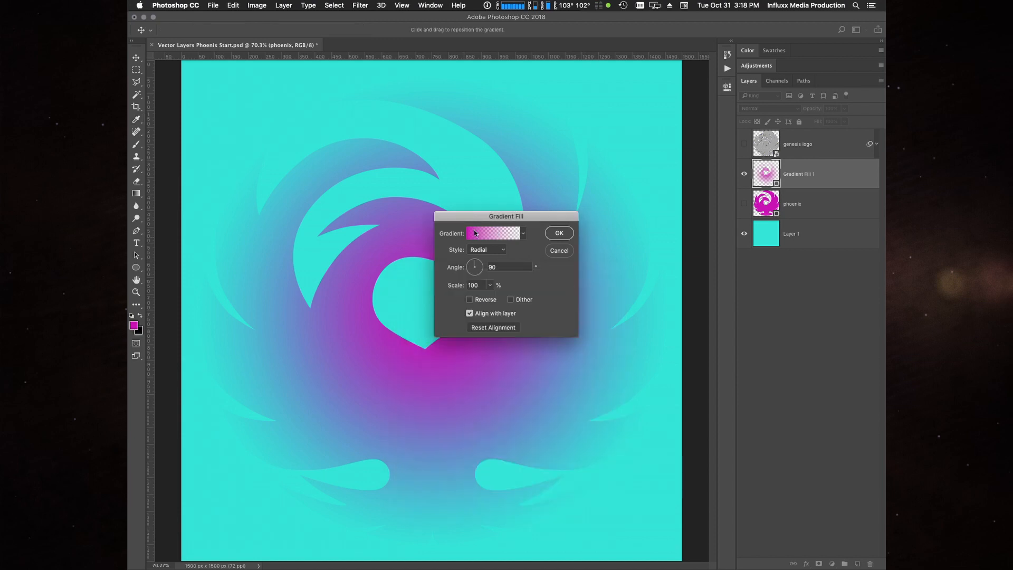
{"action": "left_click", "coordinate": [494, 235]}
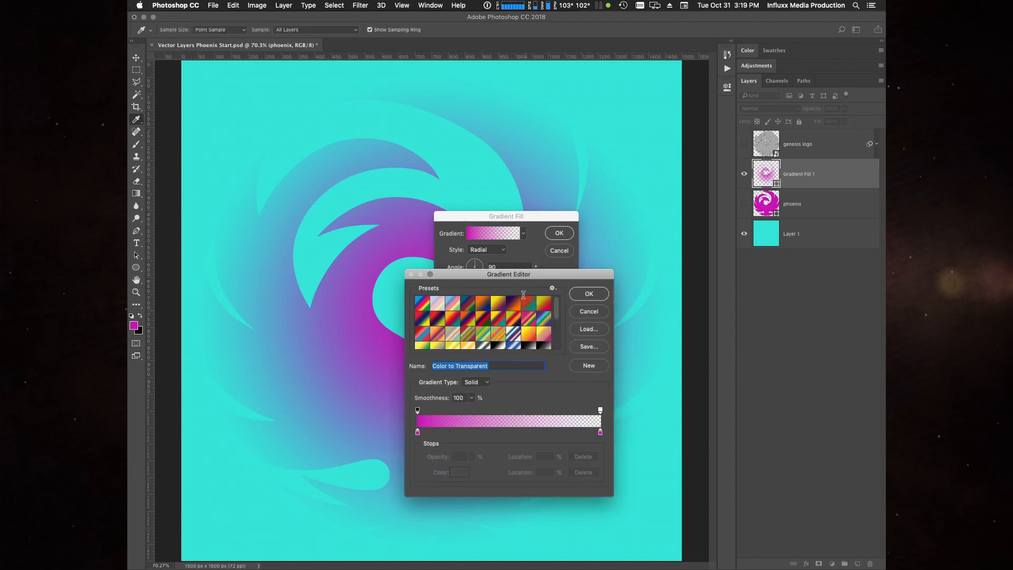
{"action": "left_click", "coordinate": [530, 346]}
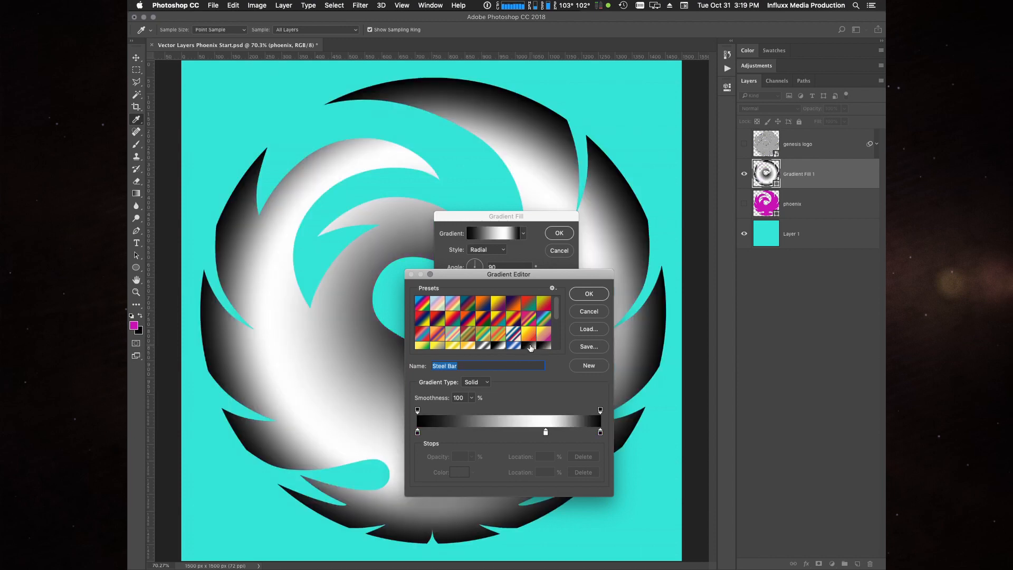
{"action": "left_click", "coordinate": [532, 347]}
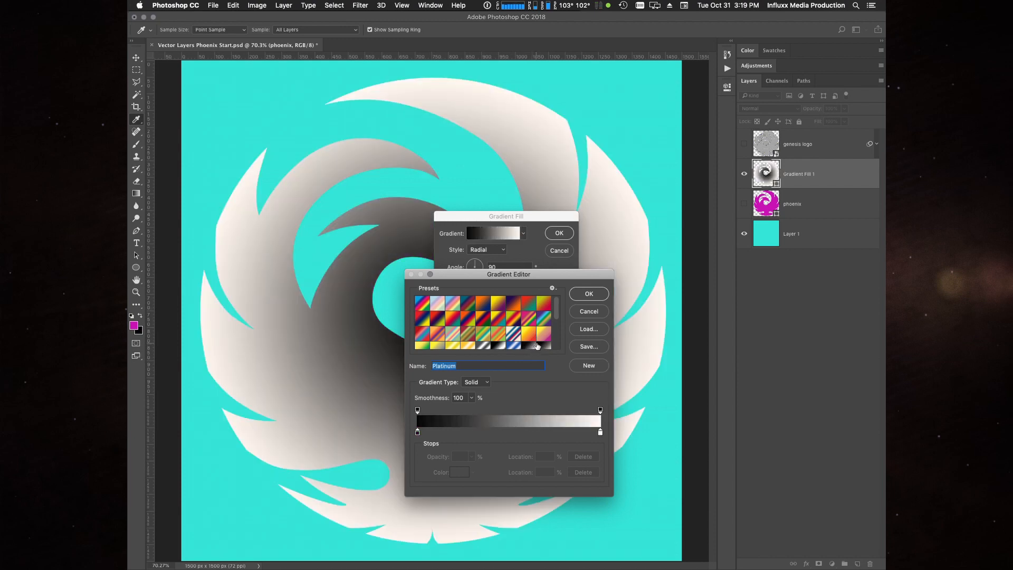
{"action": "left_click", "coordinate": [548, 346]}
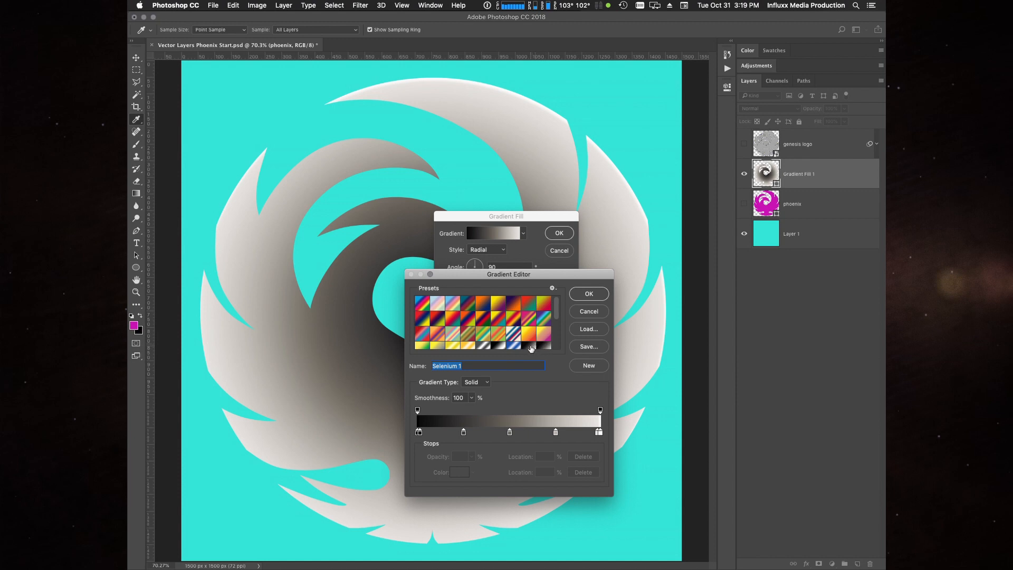
{"action": "left_click", "coordinate": [532, 346]}
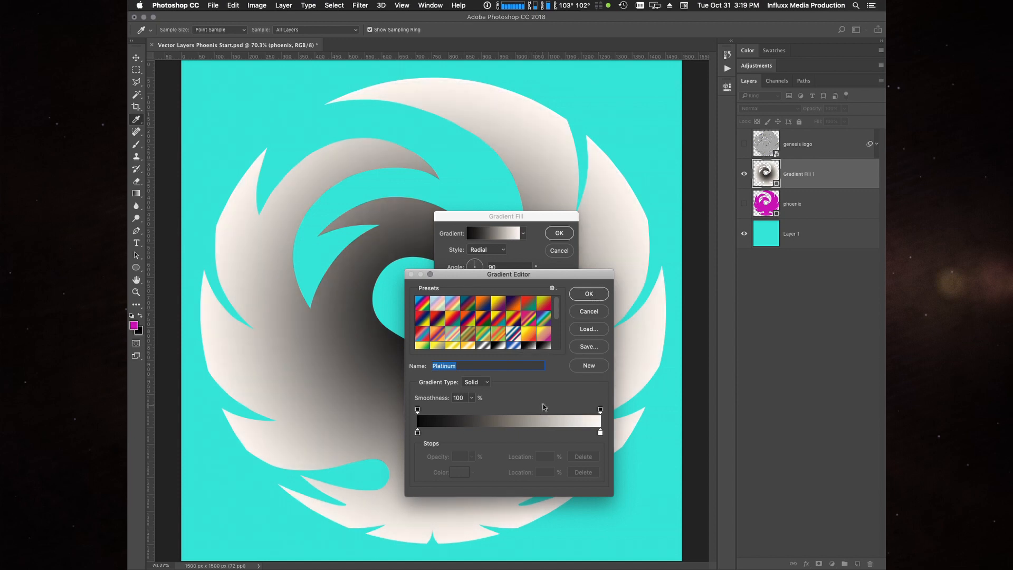
- Reverse the gradient's colour stops so the off-white stop sits at 0% and the black stop at 100%
{"action": "mouse_move", "coordinate": [600, 433]}
{"action": "left_mouse_down"}
{"action": "mouse_move", "coordinate": [454, 439]}
{"action": "mouse_move", "coordinate": [607, 436]}
{"action": "left_mouse_up"}
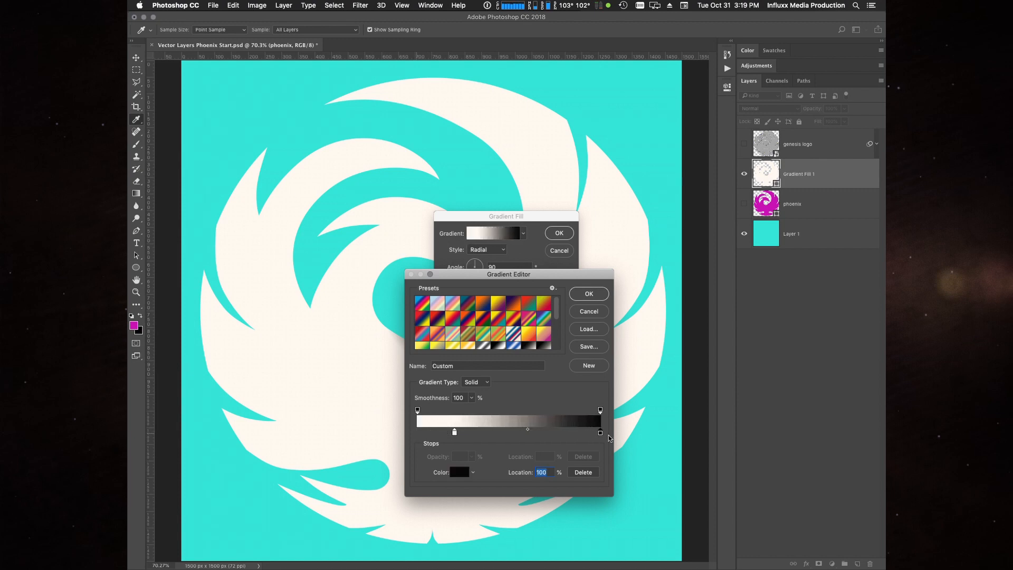
{"action": "left_click_drag", "start_coordinate": [455, 433], "coordinate": [405, 432]}
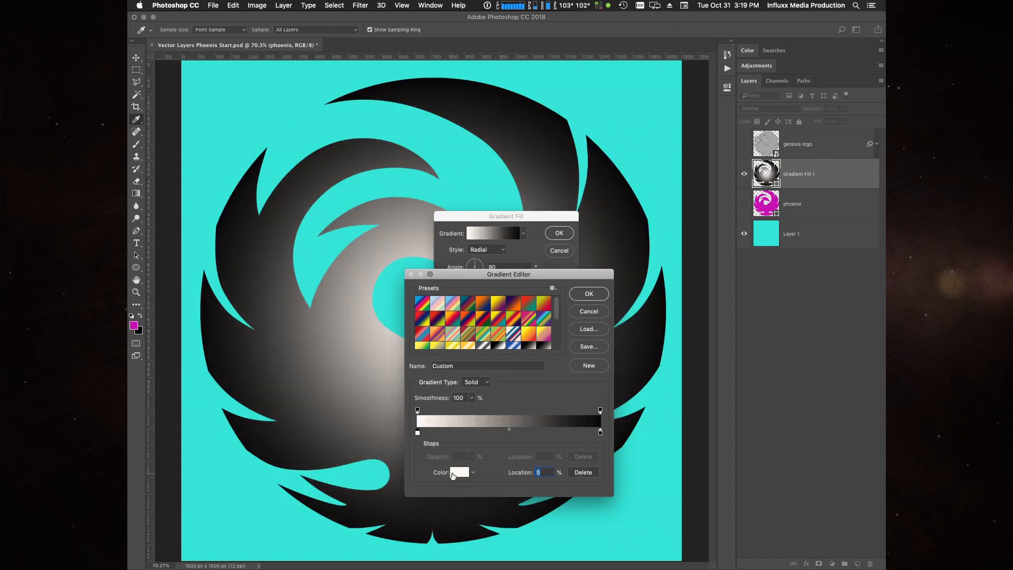
{"action": "left_click_drag", "start_coordinate": [601, 433], "coordinate": [606, 436]}
{"action": "left_click_drag", "start_coordinate": [418, 433], "coordinate": [397, 438]}
- Move the off-white colour stop to 77% and place a second off-white stop at 0%
{"action": "left_click_drag", "start_coordinate": [489, 274], "coordinate": [514, 186]}
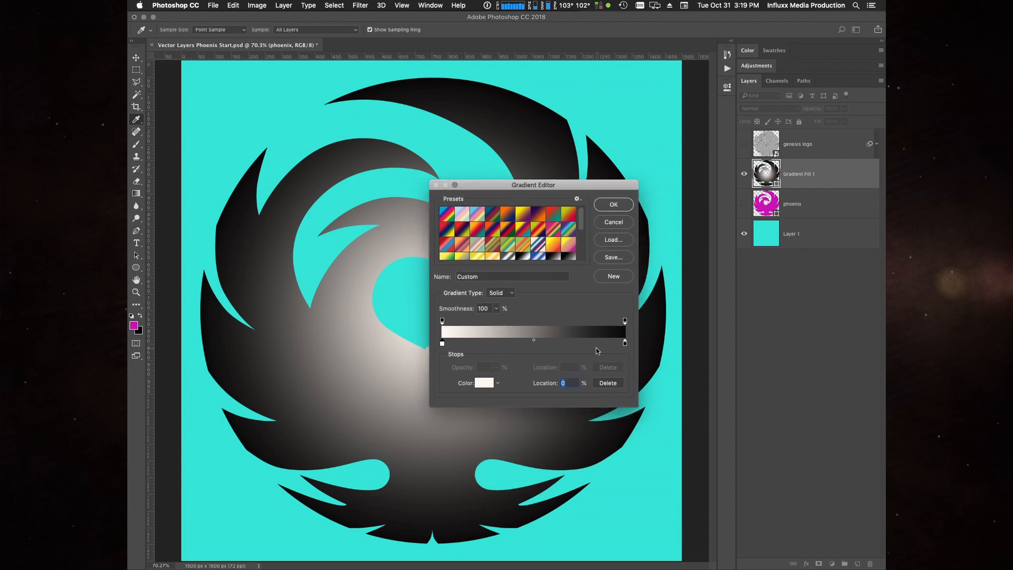
{"action": "left_click_drag", "start_coordinate": [443, 345], "coordinate": [585, 345]}
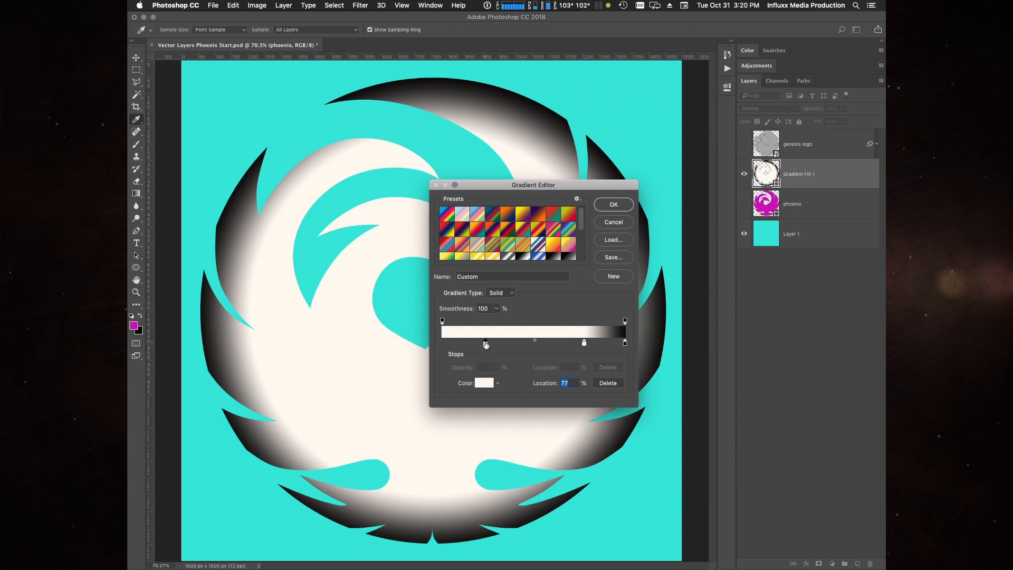
{"action": "left_click_drag", "start_coordinate": [486, 345], "coordinate": [440, 352]}
- Recolour the gradient's 77% stop to a light grey of about #dee0d5 and shift it to 76%
{"action": "left_click", "coordinate": [584, 344]}
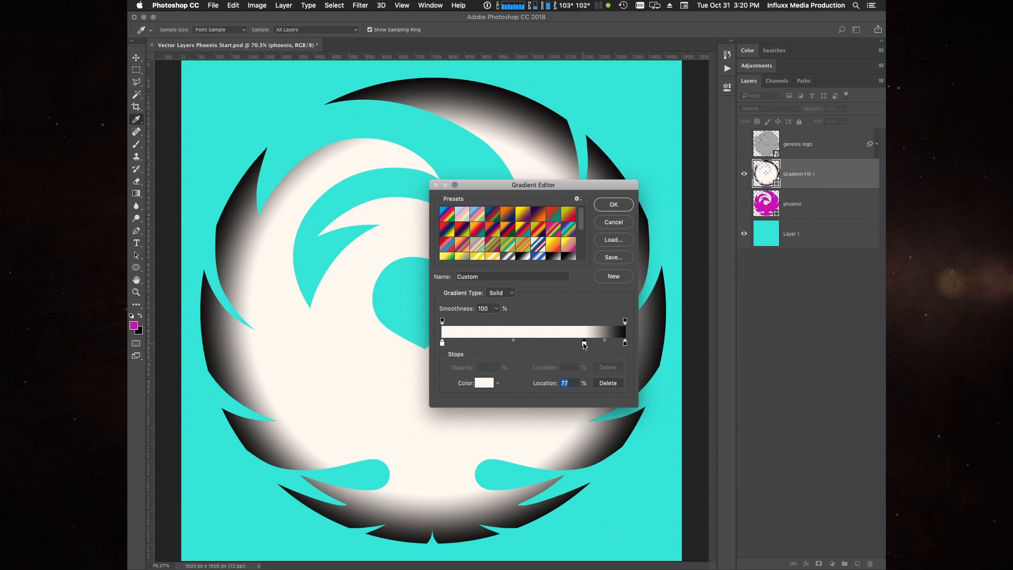
{"action": "left_click", "coordinate": [485, 385]}
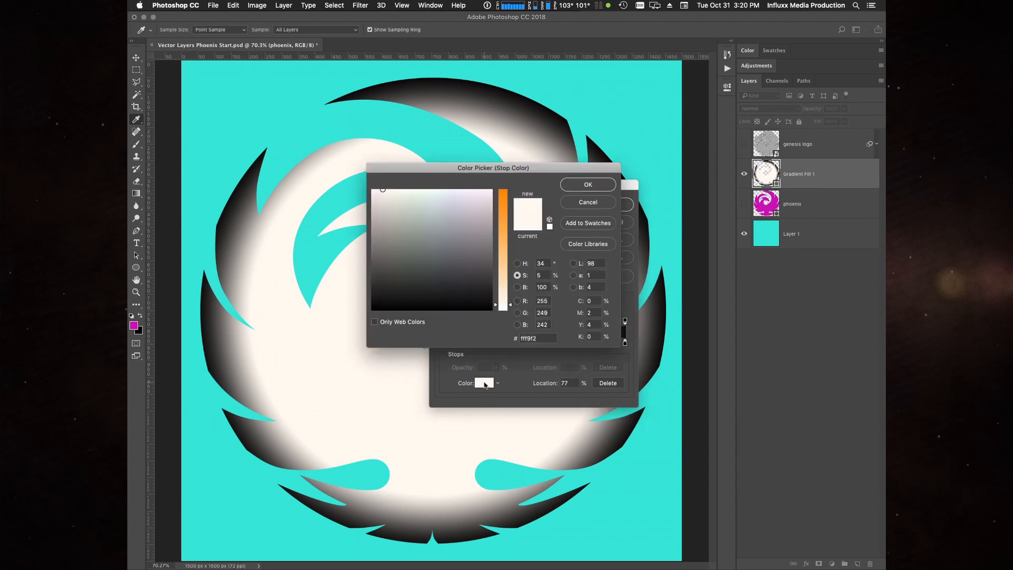
{"action": "left_click", "coordinate": [392, 200]}
{"action": "left_click_drag", "start_coordinate": [392, 200], "coordinate": [395, 203]}
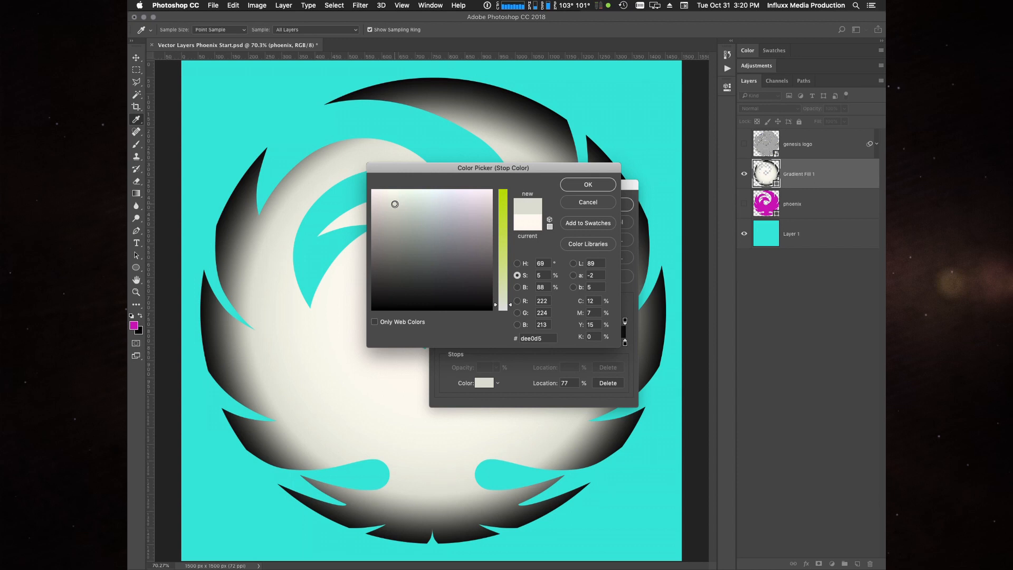
{"action": "left_click", "coordinate": [588, 184]}
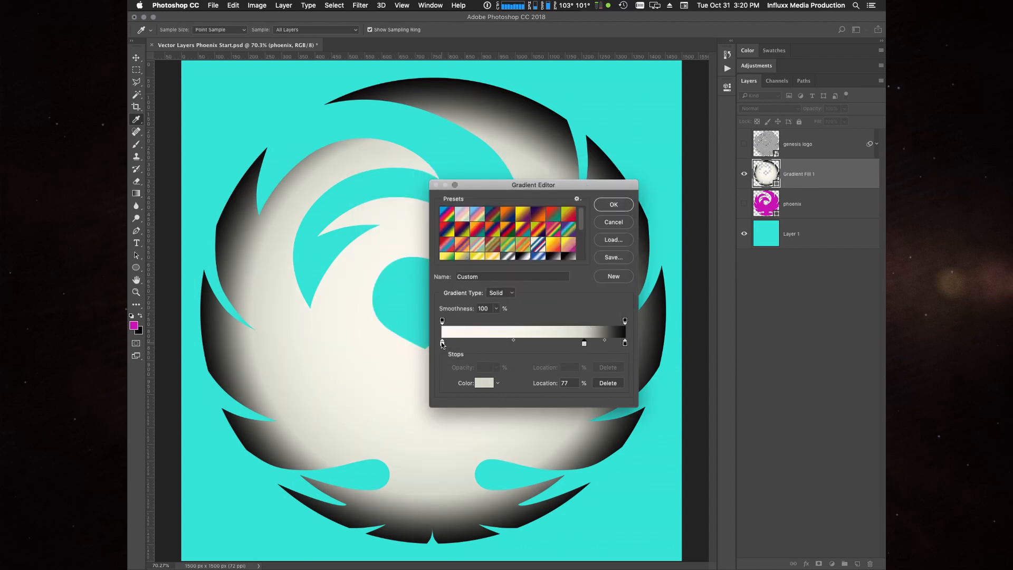
{"action": "left_click_drag", "start_coordinate": [584, 345], "coordinate": [581, 344]}
- Lighten the gradient's black end stop at 100% to dark grey #242322
{"action": "left_click", "coordinate": [625, 343]}
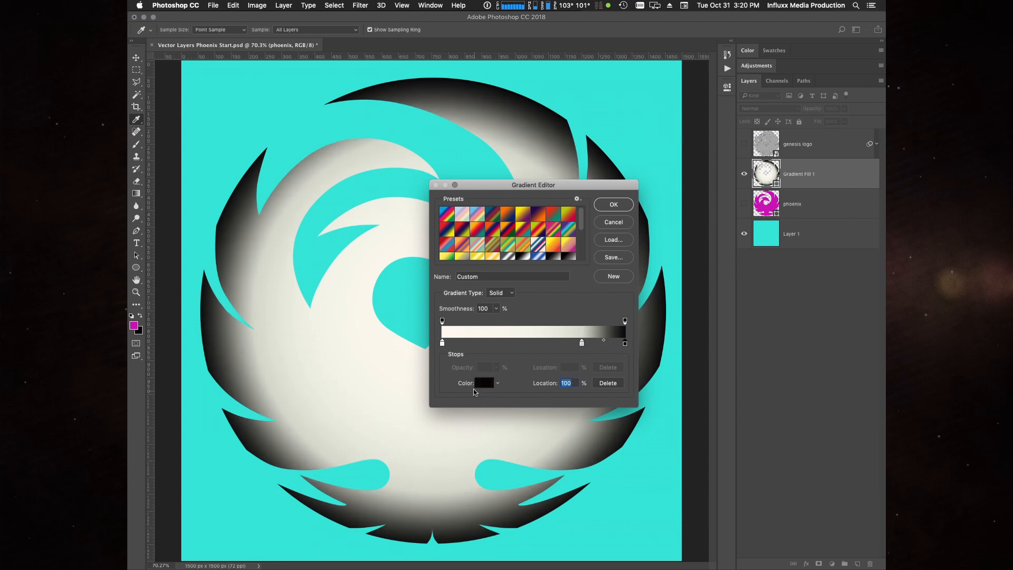
{"action": "left_click", "coordinate": [482, 384]}
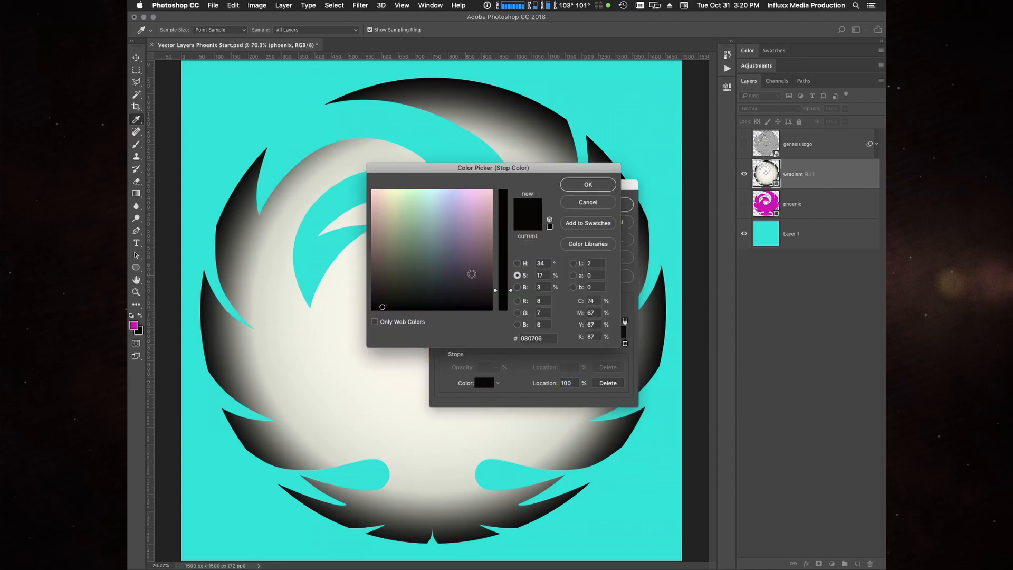
{"action": "left_click", "coordinate": [517, 287]}
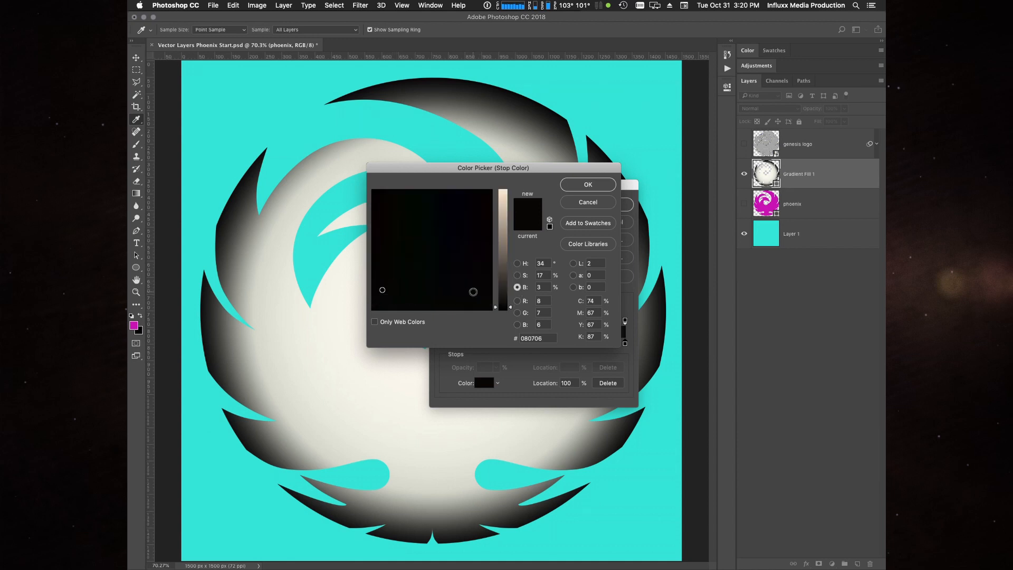
{"action": "mouse_move", "coordinate": [504, 306]}
{"action": "left_mouse_down"}
{"action": "mouse_move", "coordinate": [506, 287]}
{"action": "mouse_move", "coordinate": [504, 304]}
{"action": "left_mouse_up"}
{"action": "left_click", "coordinate": [517, 275]}
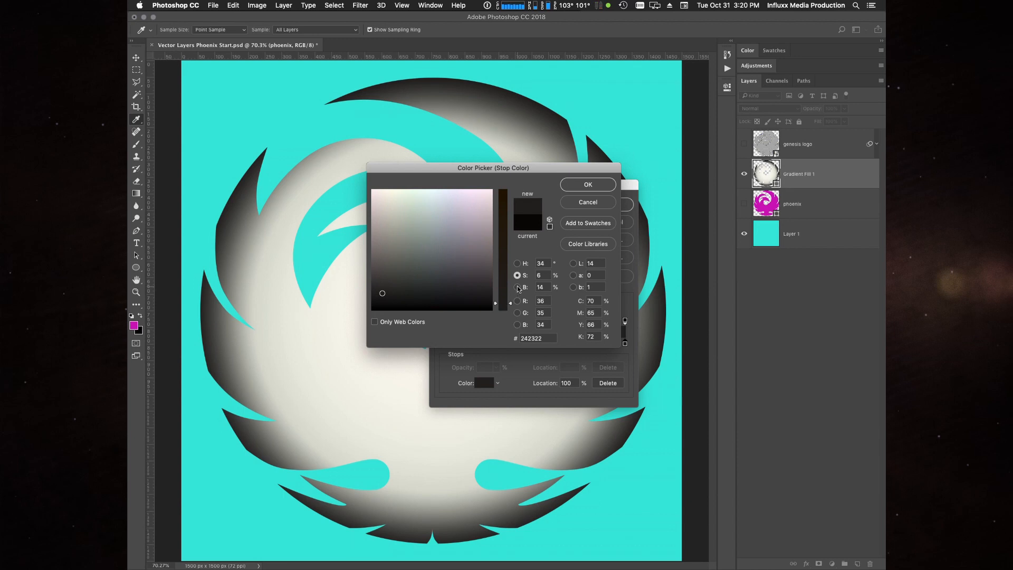
{"action": "left_click", "coordinate": [586, 184]}
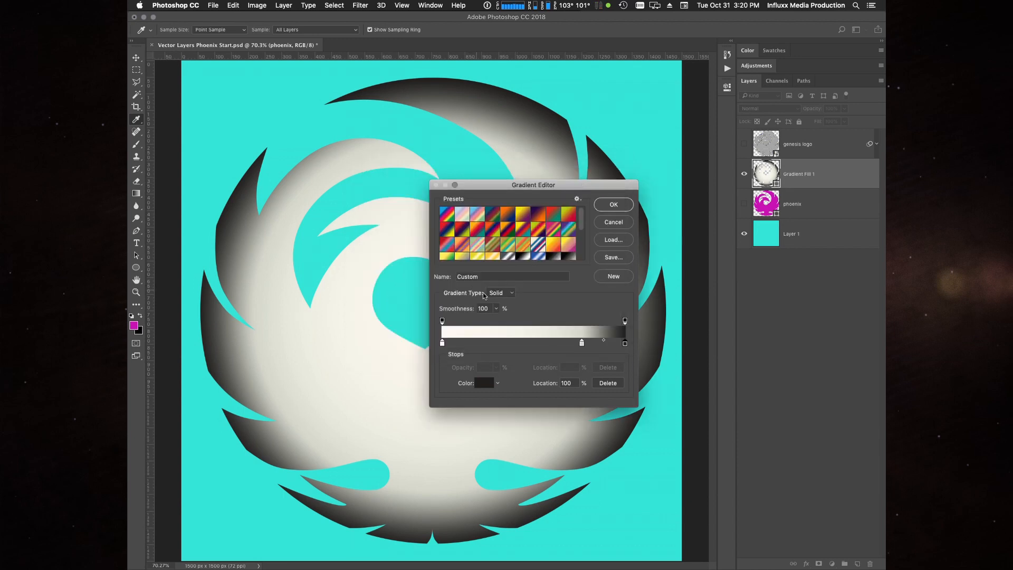
- Darken the gradient's 76% stop to a medium grey of about #bec0b6 and apply the gradient fill
{"action": "left_click", "coordinate": [581, 343]}
{"action": "left_click", "coordinate": [484, 383]}
{"action": "left_click_drag", "start_coordinate": [397, 206], "coordinate": [396, 219]}
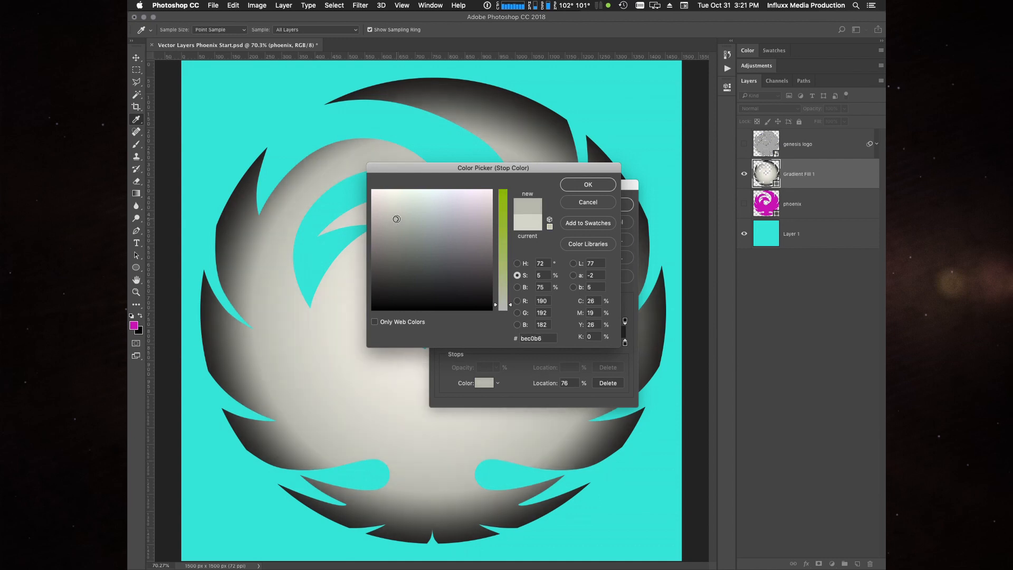
{"action": "left_click", "coordinate": [398, 221]}
{"action": "left_click", "coordinate": [594, 186]}
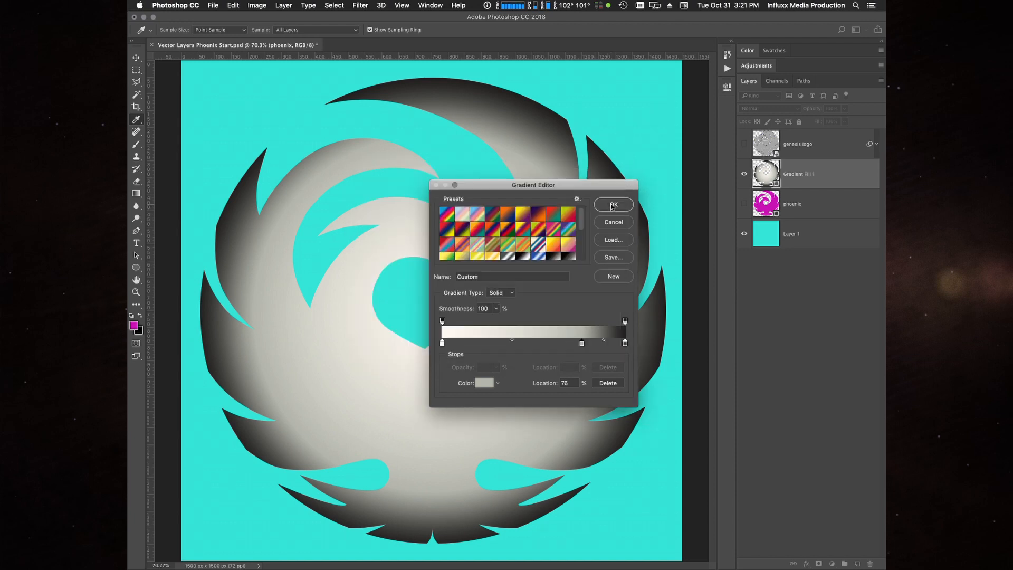
{"action": "left_click", "coordinate": [612, 205]}
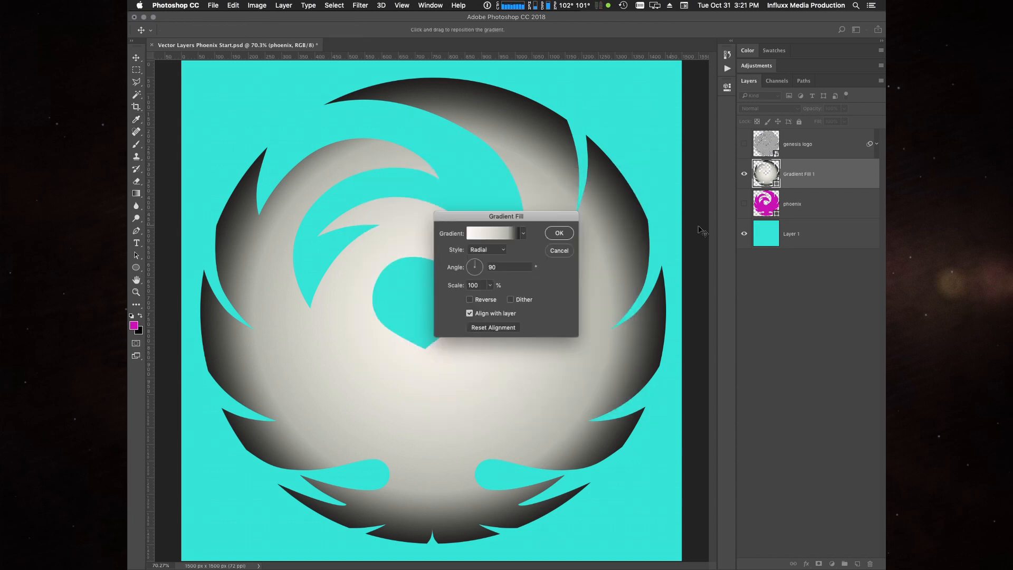
{"action": "left_click", "coordinate": [558, 232]}
- Rename the gradient fill layer to phoenix and move the hidden magenta phoenix layer below Layer 1, then deselect all layers
{"action": "key", "text": "a"}
{"action": "double_click", "coordinate": [791, 175]}
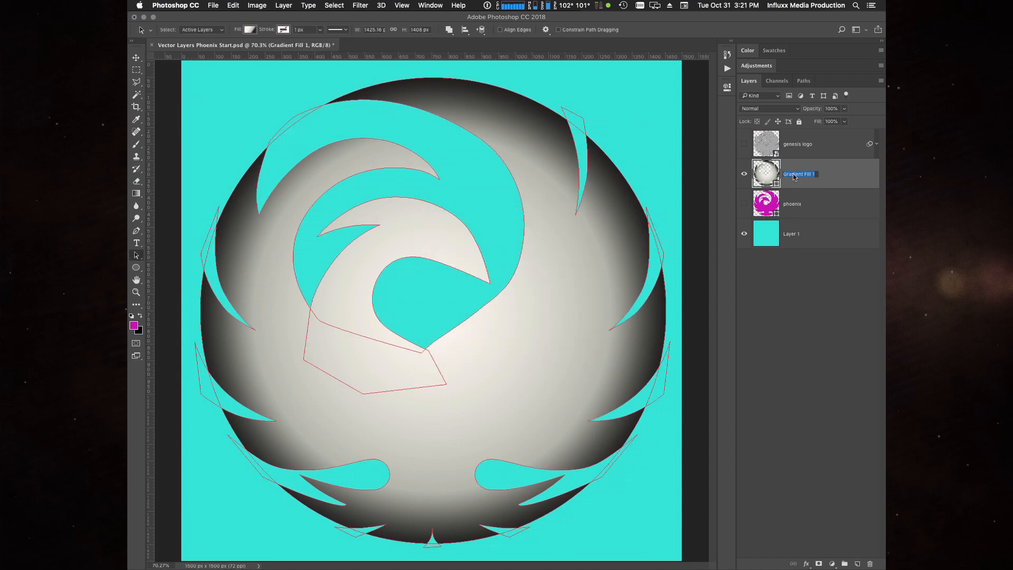
{"action": "type", "text": "phoenix"}
{"action": "key", "text": "Return"}
{"action": "left_click_drag", "start_coordinate": [763, 209], "coordinate": [776, 240]}
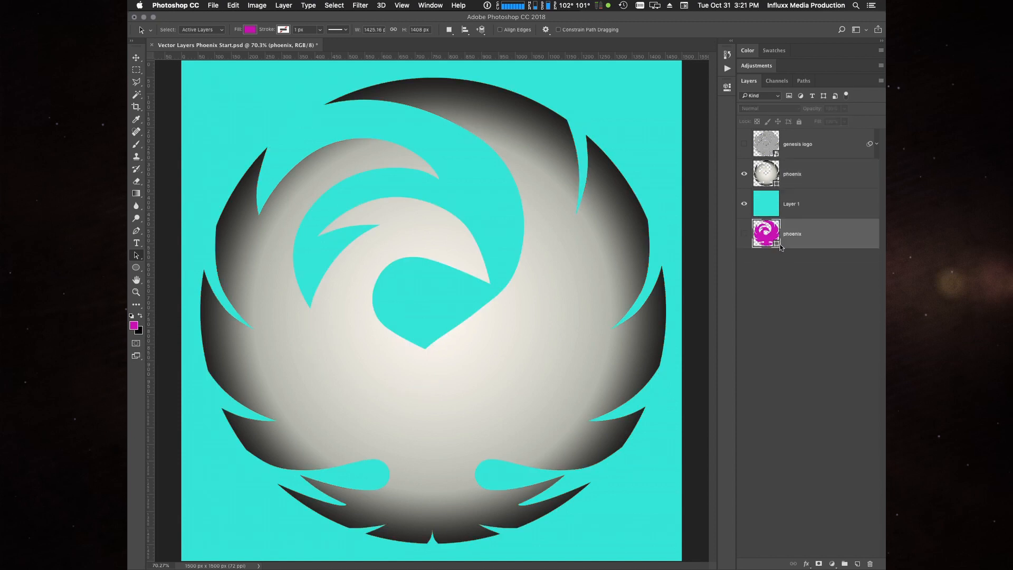
{"action": "left_click", "coordinate": [741, 307]}
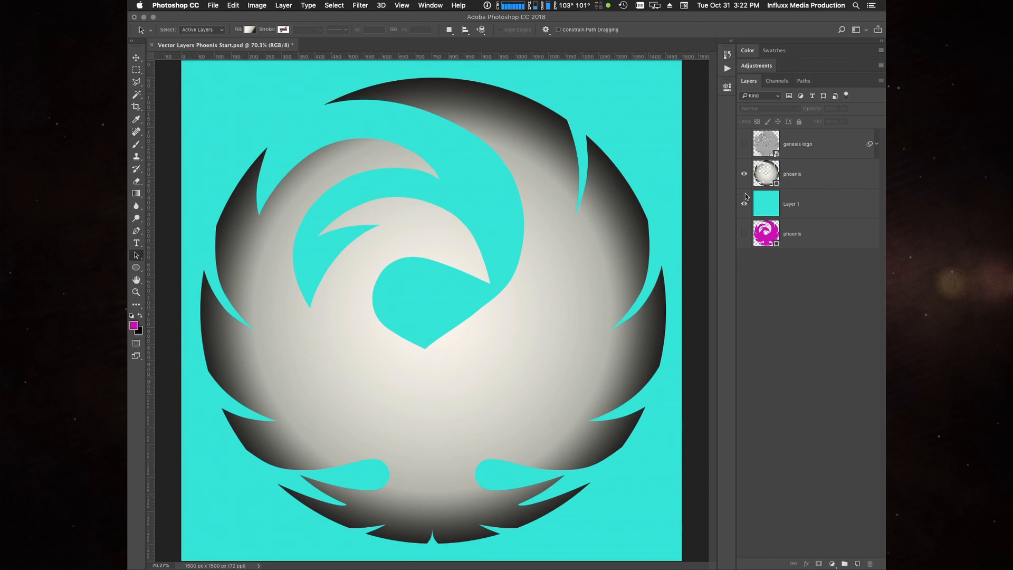
- Draw a rectangular path about 1439 by 608 px across the lower half of the phoenix artwork
{"action": "key", "text": "u"}
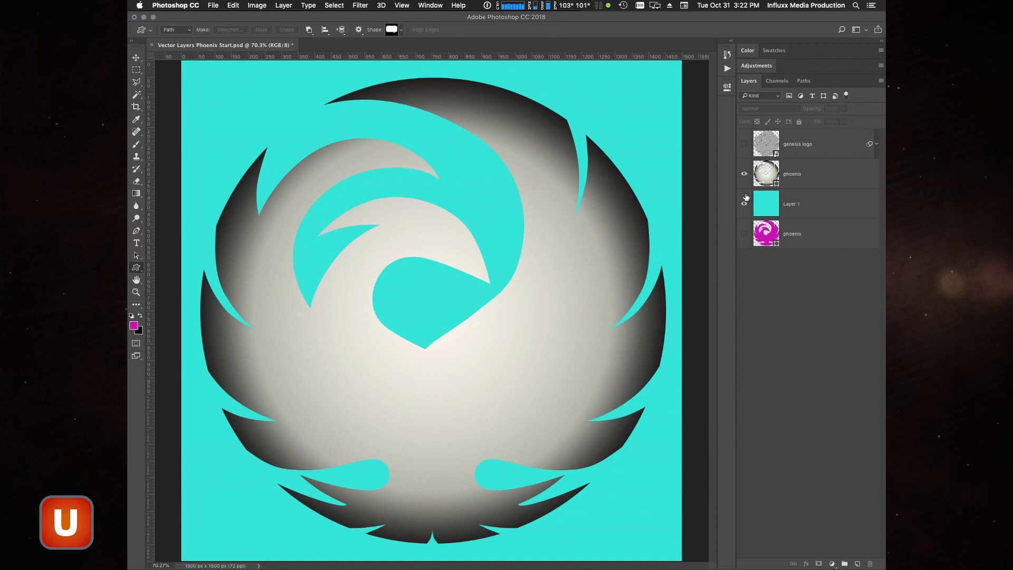
{"action": "key", "text": "shift+u"}
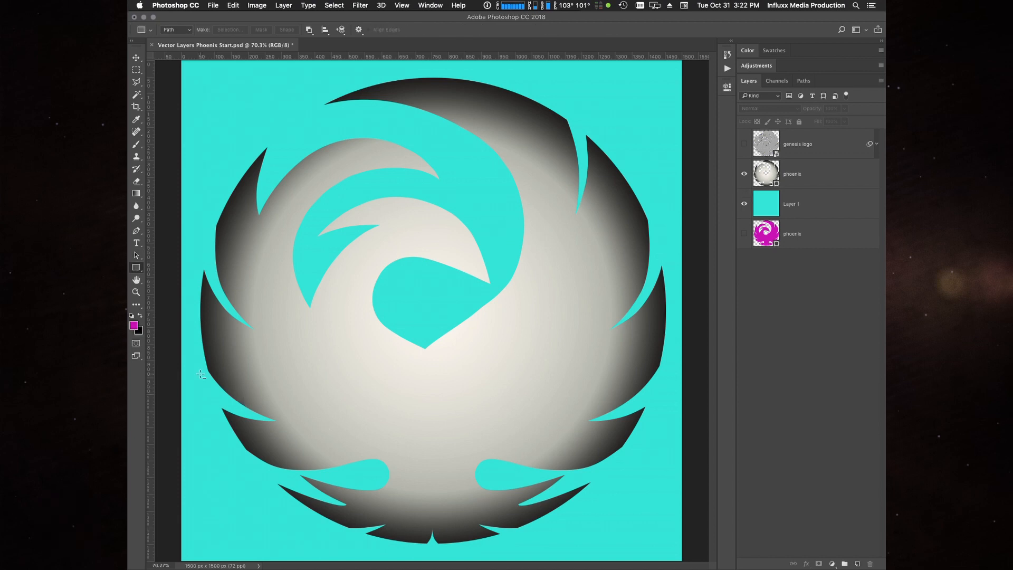
{"action": "left_click", "coordinate": [744, 145]}
{"action": "left_click", "coordinate": [744, 145]}
{"action": "left_click_drag", "start_coordinate": [190, 353], "coordinate": [670, 557]}
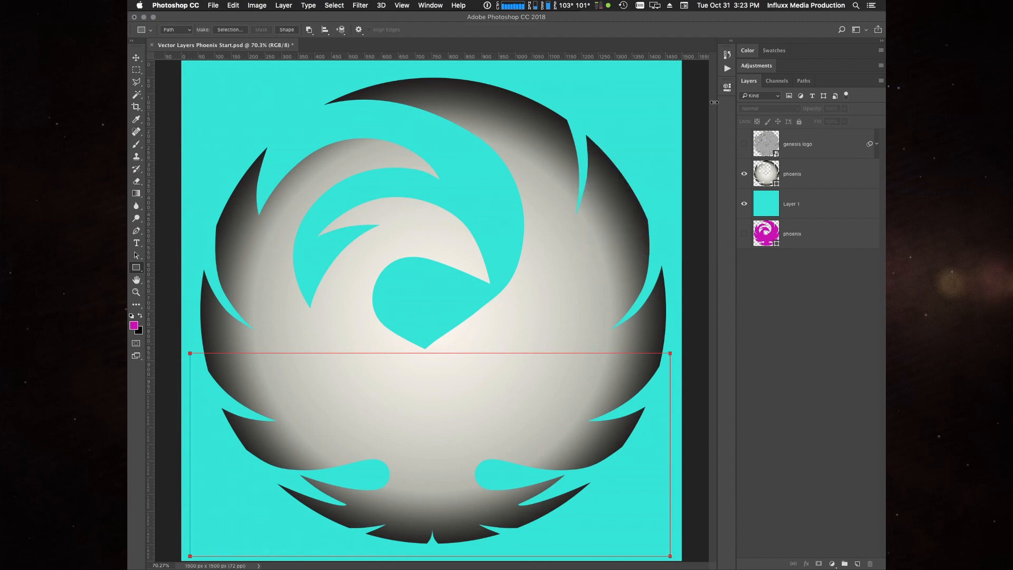
- Create a solid colour fill layer named sheen from the rectangle path, filled with near-black #121302
{"action": "left_click", "coordinate": [284, 6]}
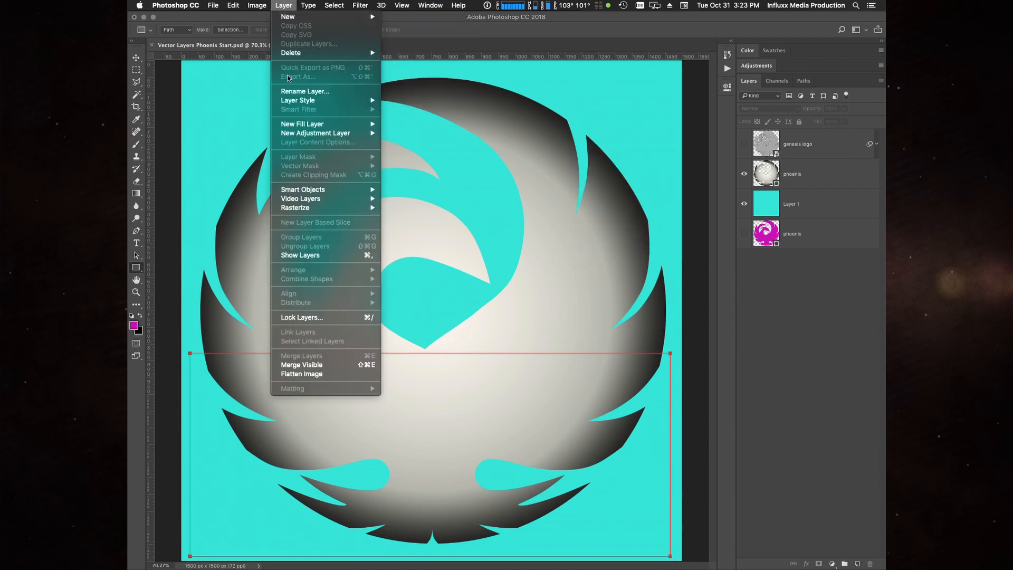
{"action": "mouse_move", "coordinate": [310, 128]}
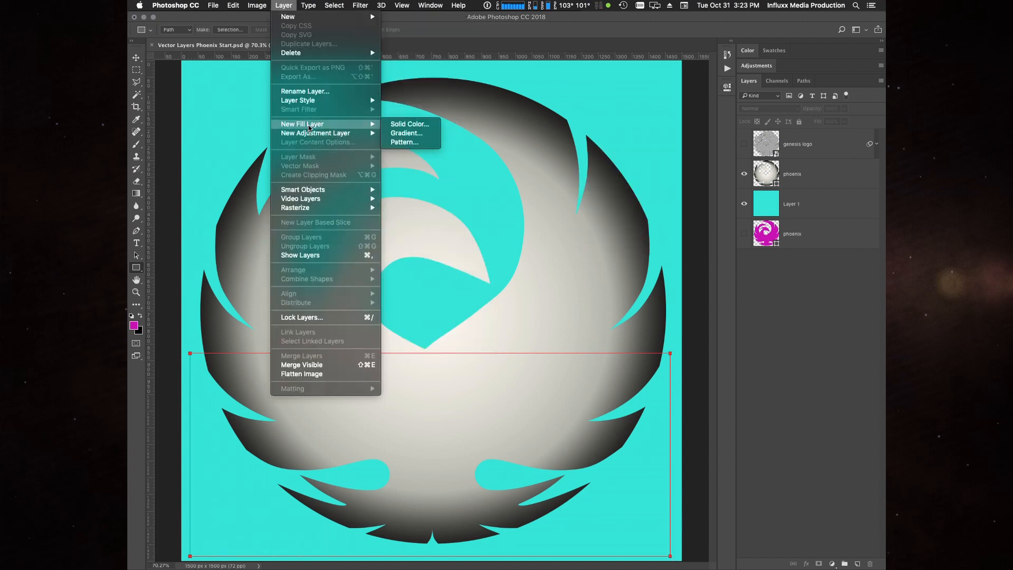
{"action": "left_click", "coordinate": [411, 125]}
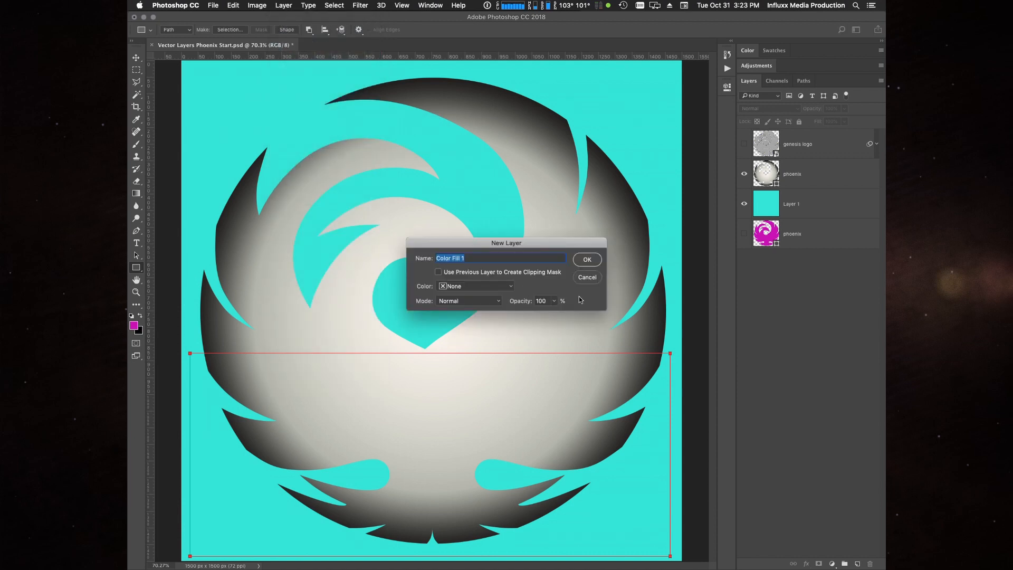
{"action": "type", "text": "sheen"}
{"action": "left_click", "coordinate": [588, 260]}
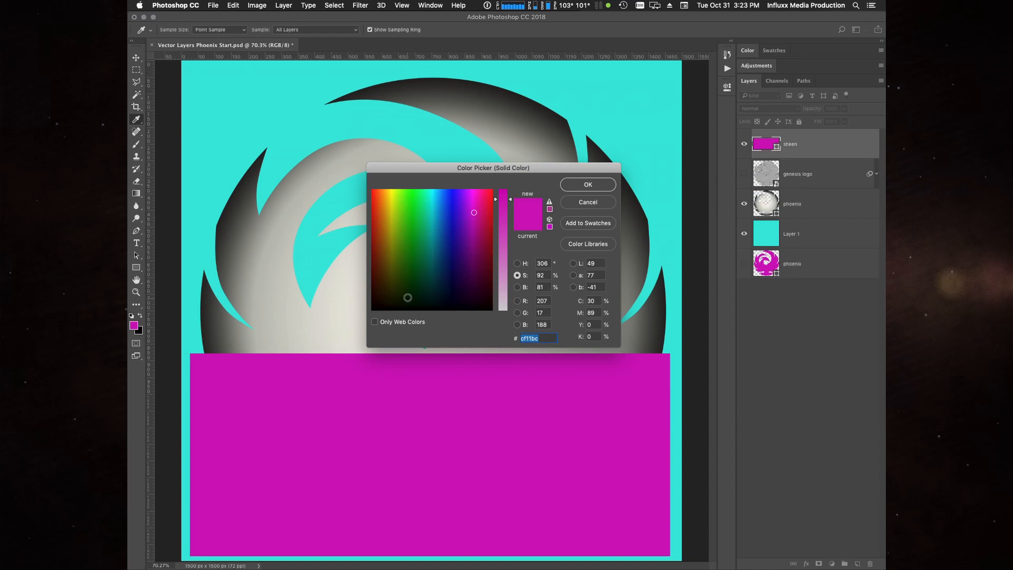
{"action": "left_click", "coordinate": [392, 301]}
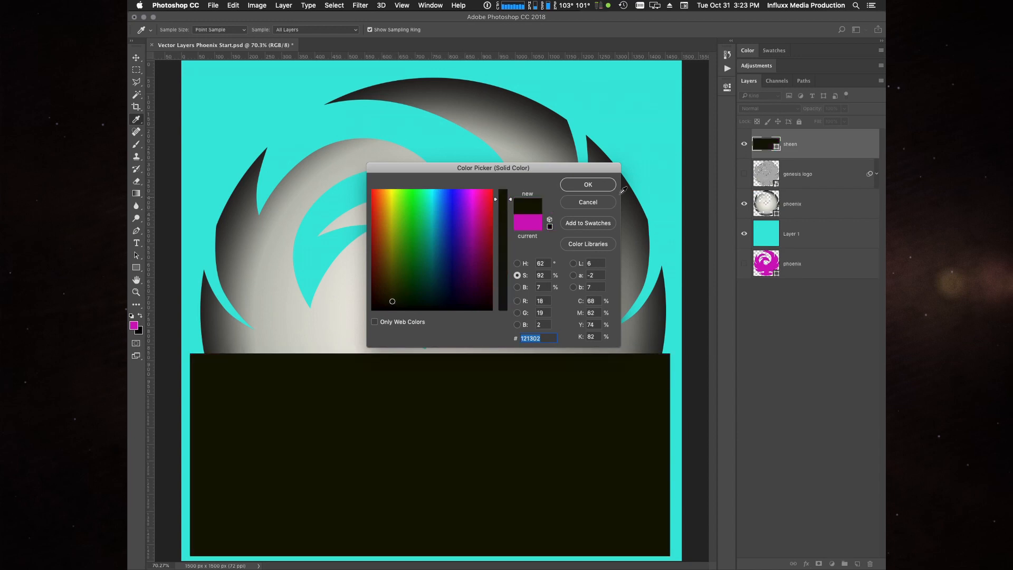
{"action": "left_click", "coordinate": [604, 187]}
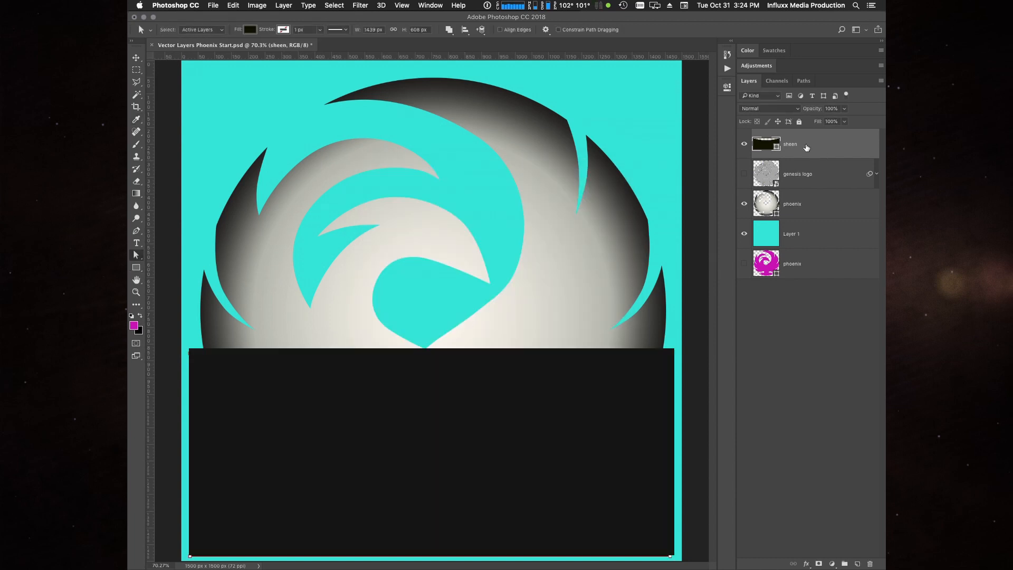
- Move the sheen layer below the genesis logo layer and clip it to the gradient phoenix layer
{"action": "left_click_drag", "start_coordinate": [822, 143], "coordinate": [824, 190]}
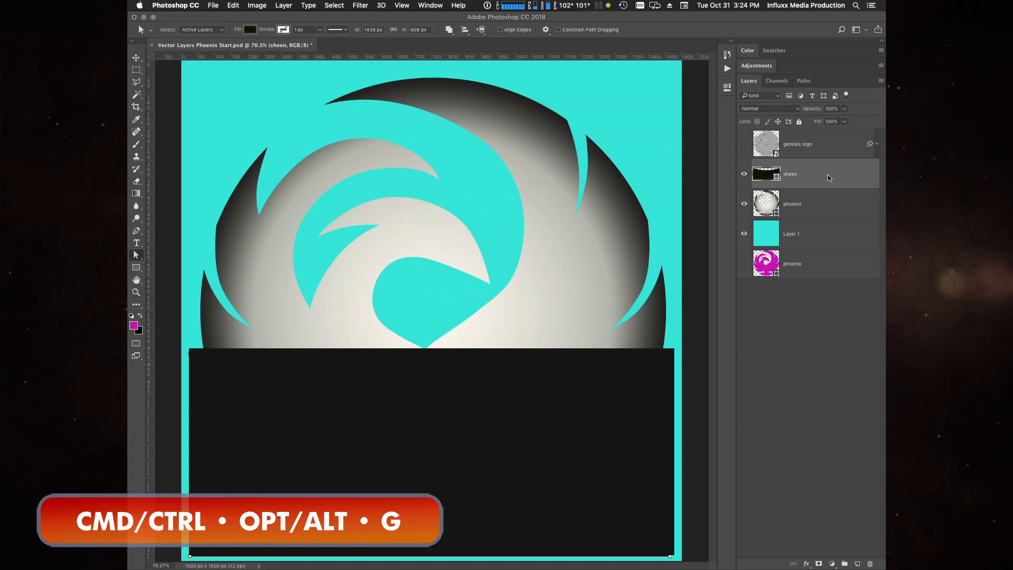
{"action": "key", "text": "super+alt+g"}
{"action": "left_click", "coordinate": [812, 197]}
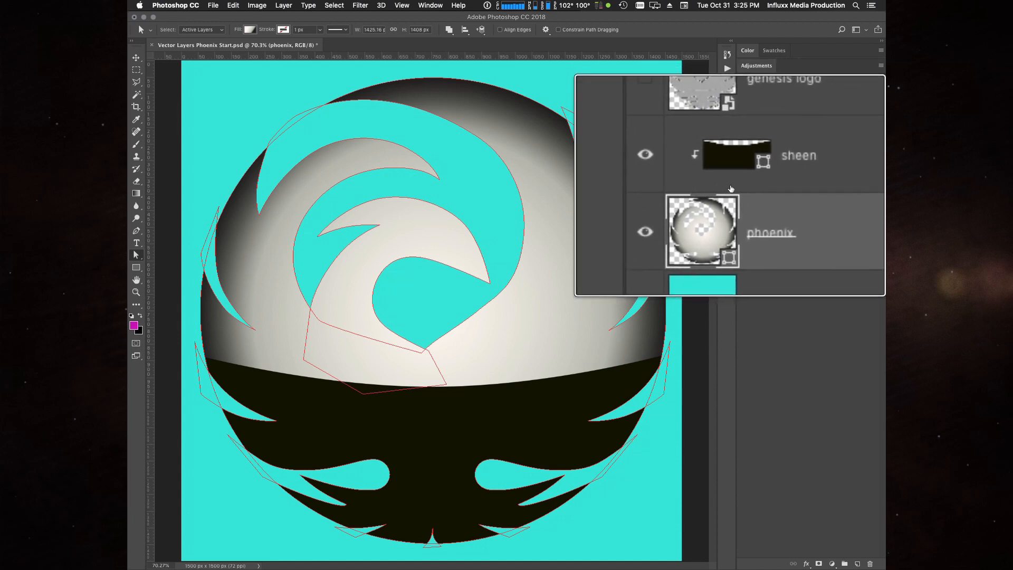
{"action": "left_click", "coordinate": [776, 177]}
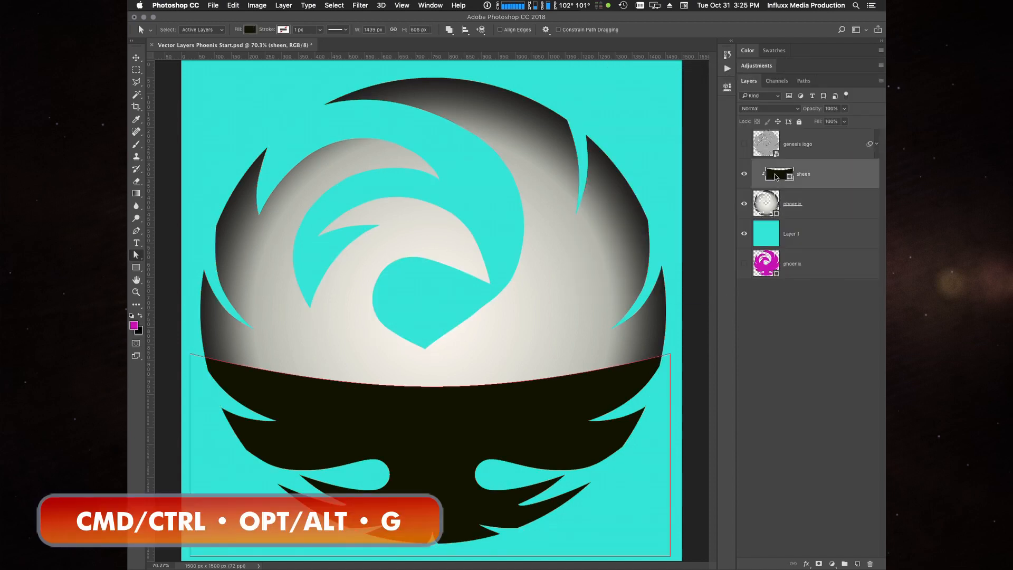
{"action": "key", "text": "super+alt+g"}
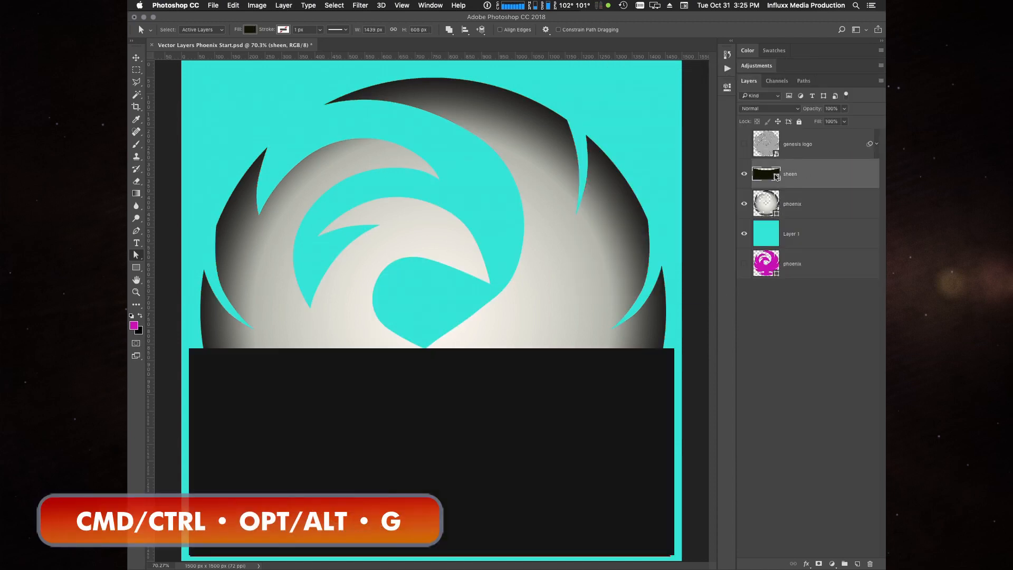
{"action": "key", "text": "super+alt+g"}
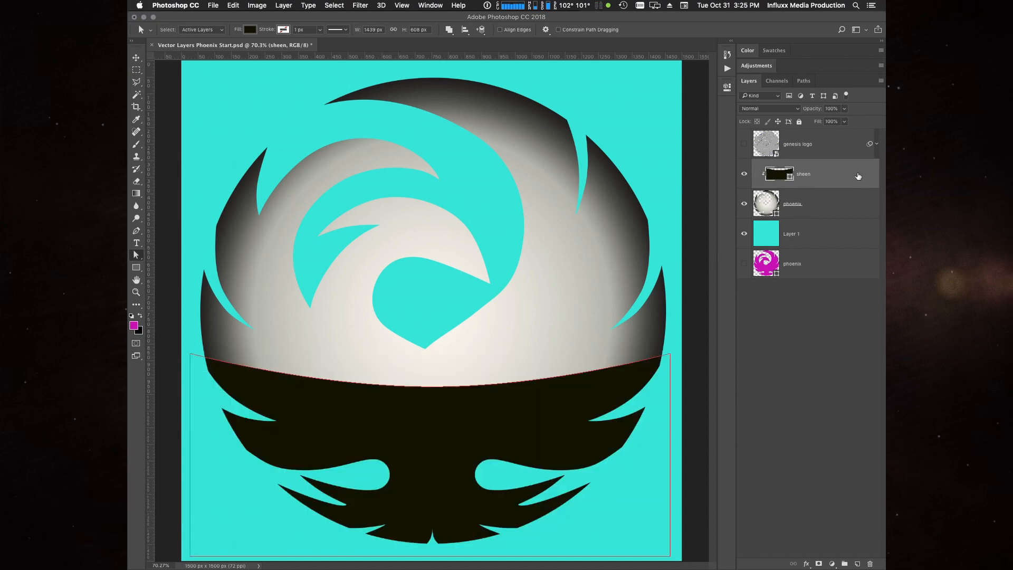
- Add a Gradient Overlay to the sheen layer with Normal blend mode and the linear black-to-white gradient reversed
{"action": "left_click", "coordinate": [807, 564]}
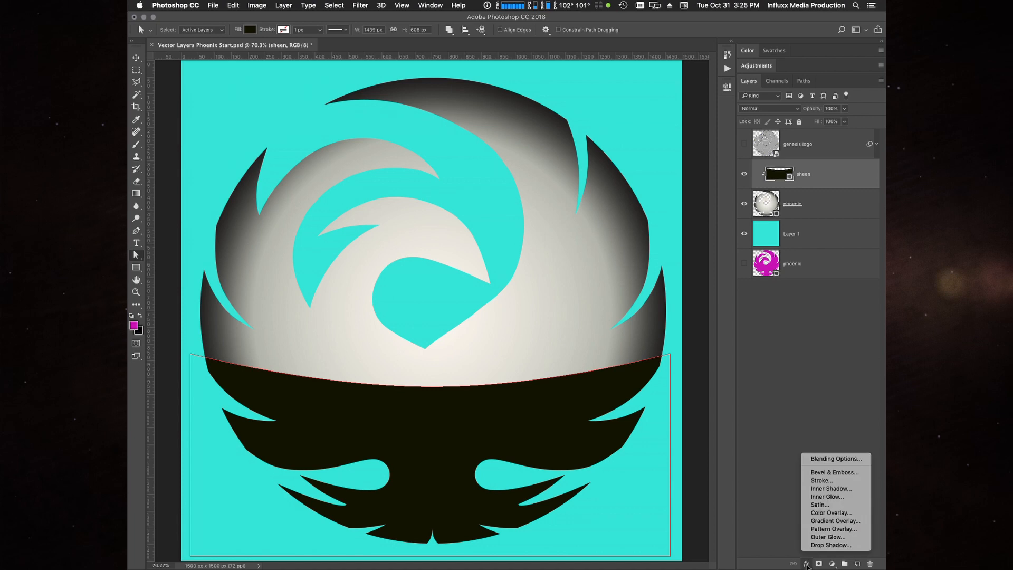
{"action": "left_click", "coordinate": [823, 521]}
{"action": "left_click_drag", "start_coordinate": [455, 210], "coordinate": [630, 114]}
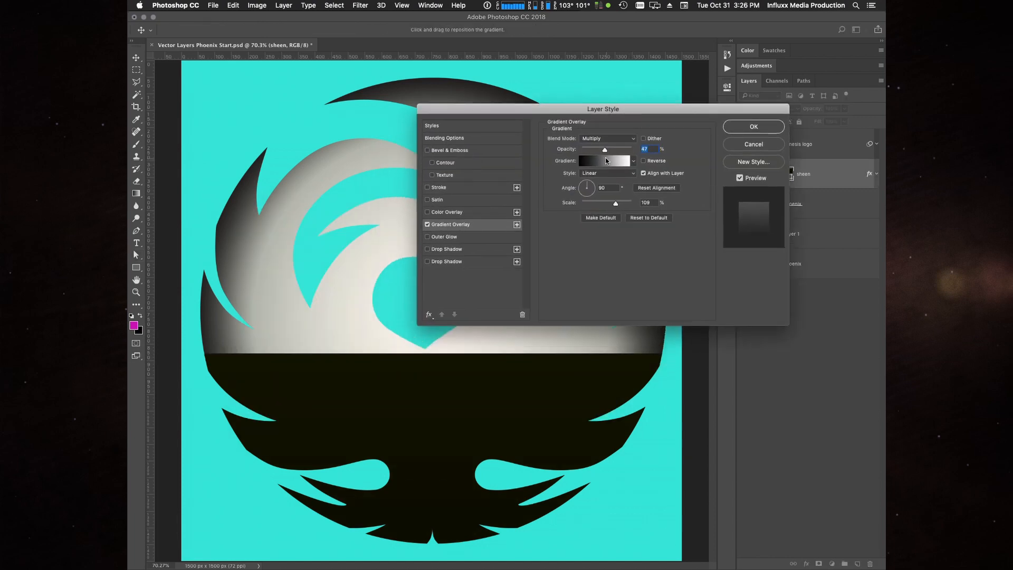
{"action": "left_click", "coordinate": [606, 139]}
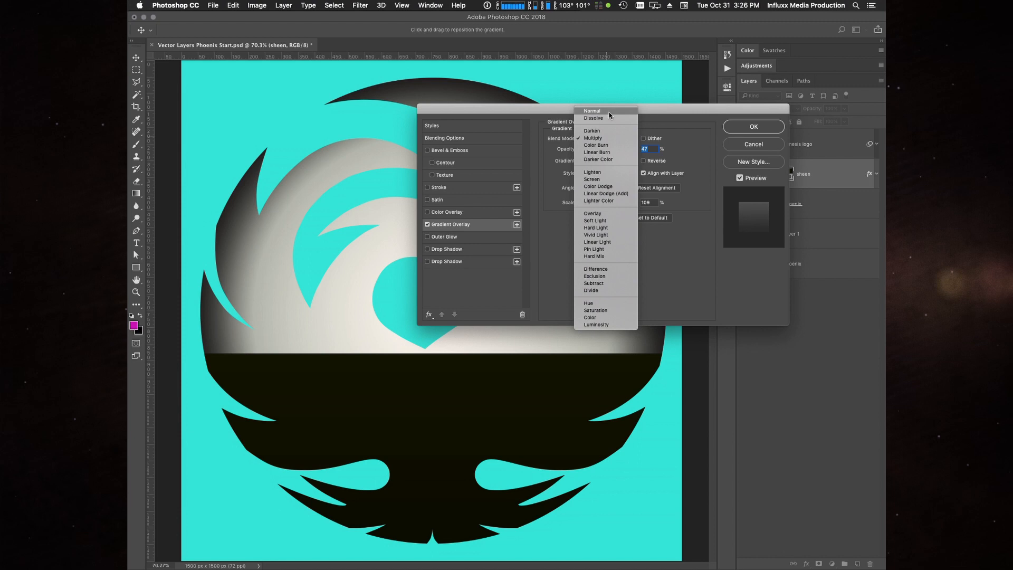
{"action": "left_click", "coordinate": [609, 114]}
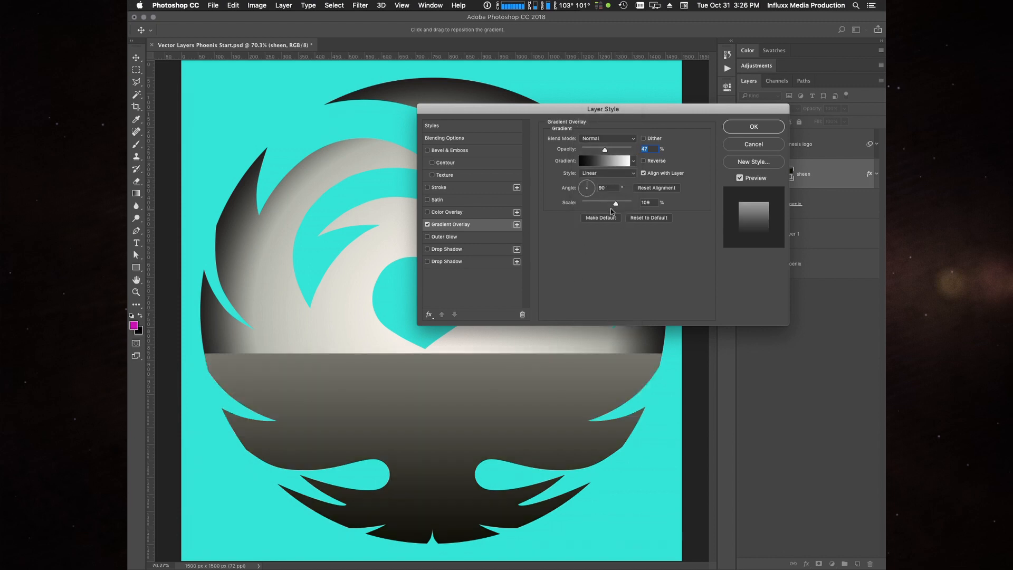
{"action": "left_click", "coordinate": [643, 161]}
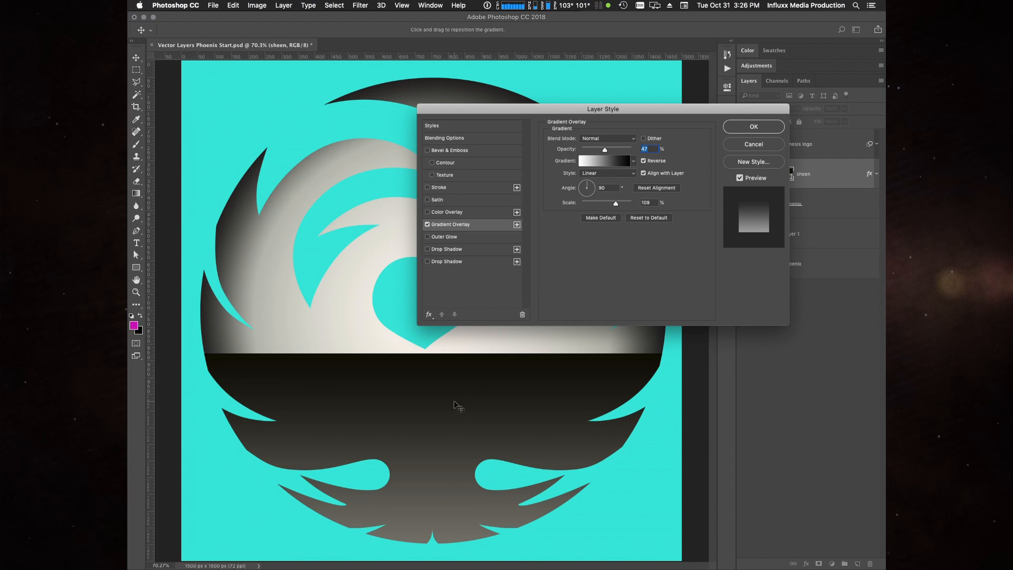
- Reposition the overlay gradient within the sheen, set its scale to 128%, blend mode to Screen and opacity to 43%, and apply the style
{"action": "left_click_drag", "start_coordinate": [455, 405], "coordinate": [436, 437]}
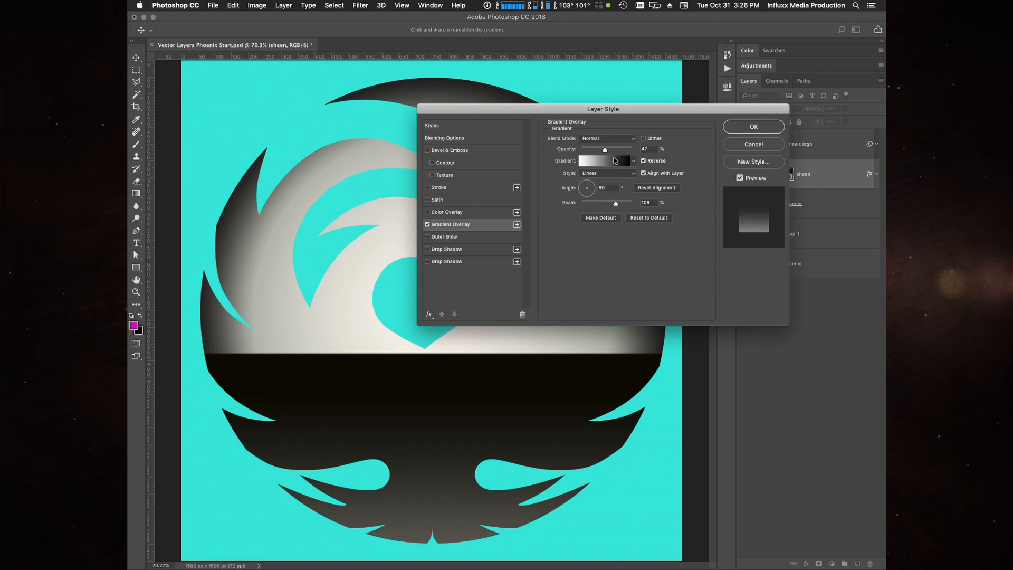
{"action": "left_click_drag", "start_coordinate": [615, 204], "coordinate": [624, 205]}
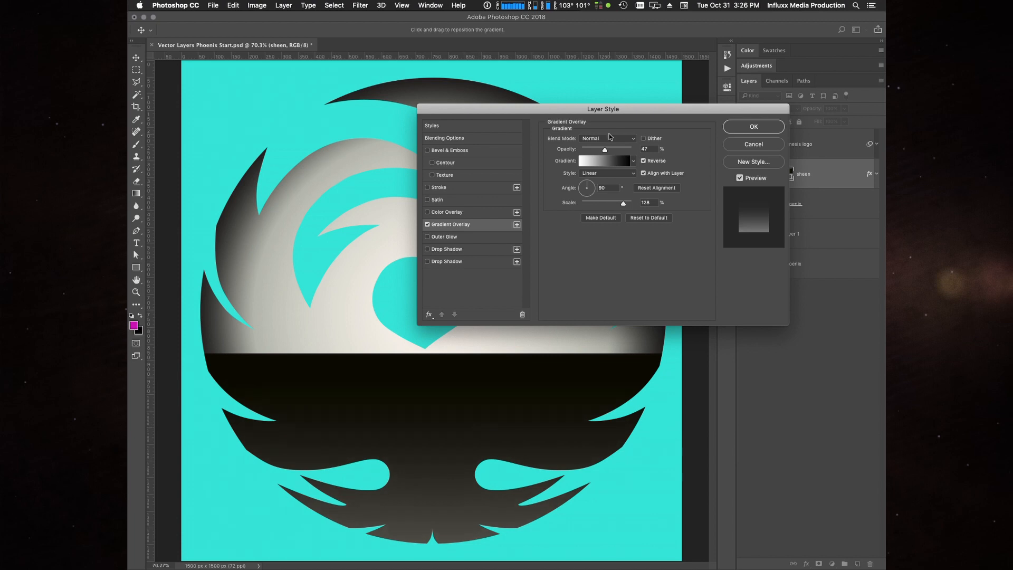
{"action": "left_click", "coordinate": [611, 138]}
{"action": "left_click", "coordinate": [592, 207]}
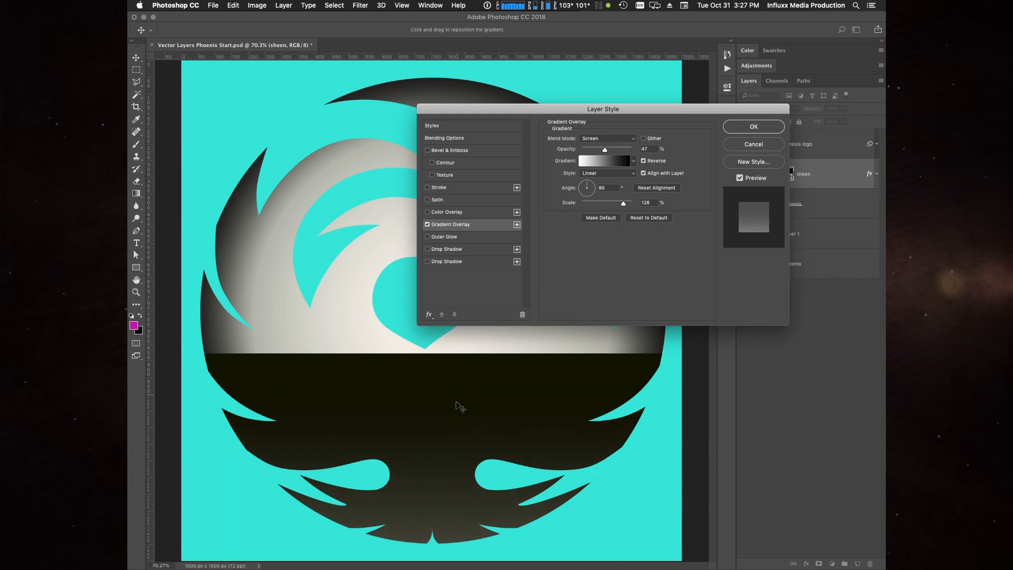
{"action": "left_click_drag", "start_coordinate": [453, 403], "coordinate": [470, 389]}
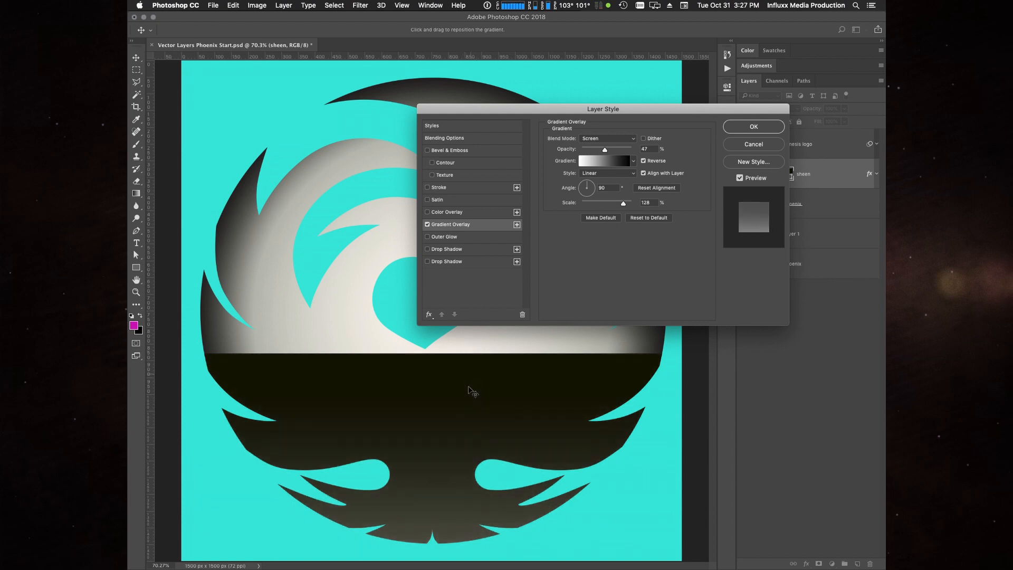
{"action": "left_click_drag", "start_coordinate": [605, 151], "coordinate": [603, 150]}
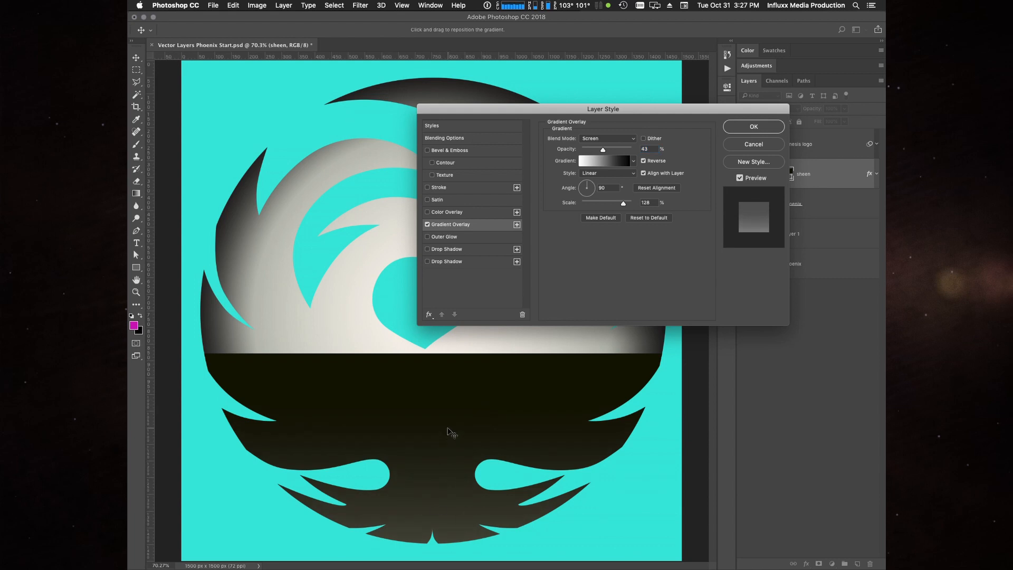
{"action": "left_click", "coordinate": [752, 127]}
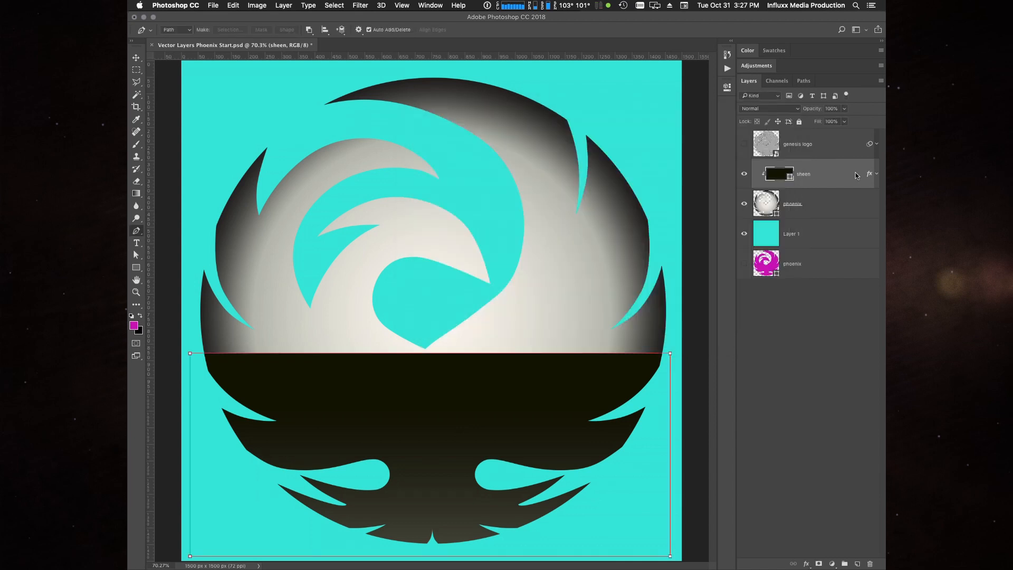
- Rasterize the sheen layer together with its layer style
{"action": "right_click", "coordinate": [834, 172]}
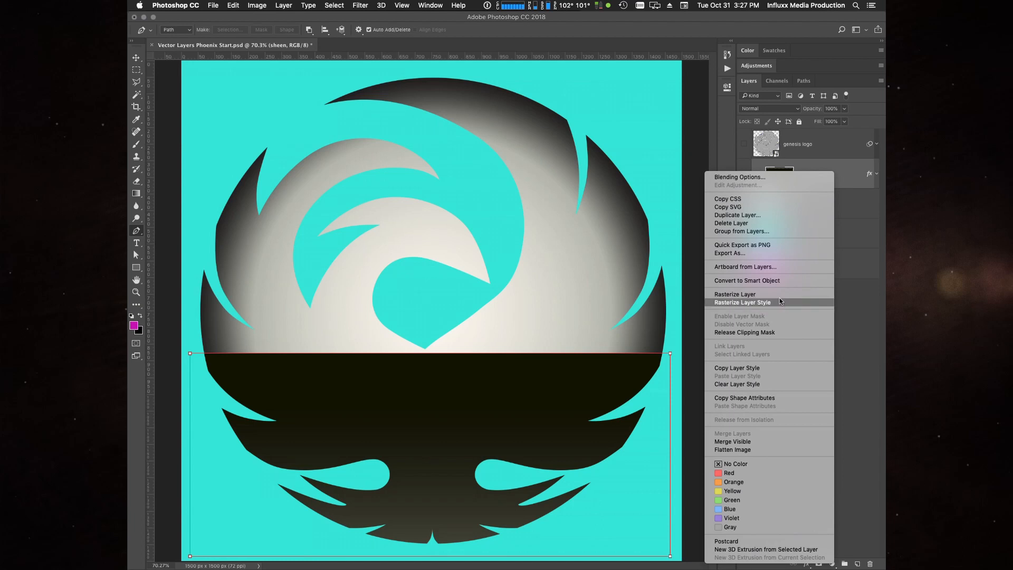
{"action": "left_click", "coordinate": [756, 295]}
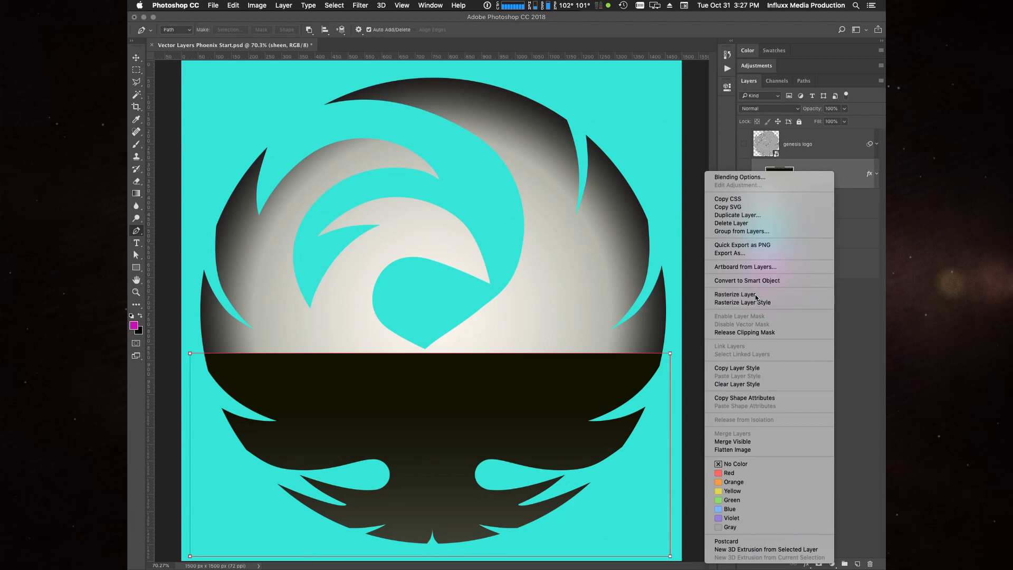
{"action": "right_click", "coordinate": [845, 172]}
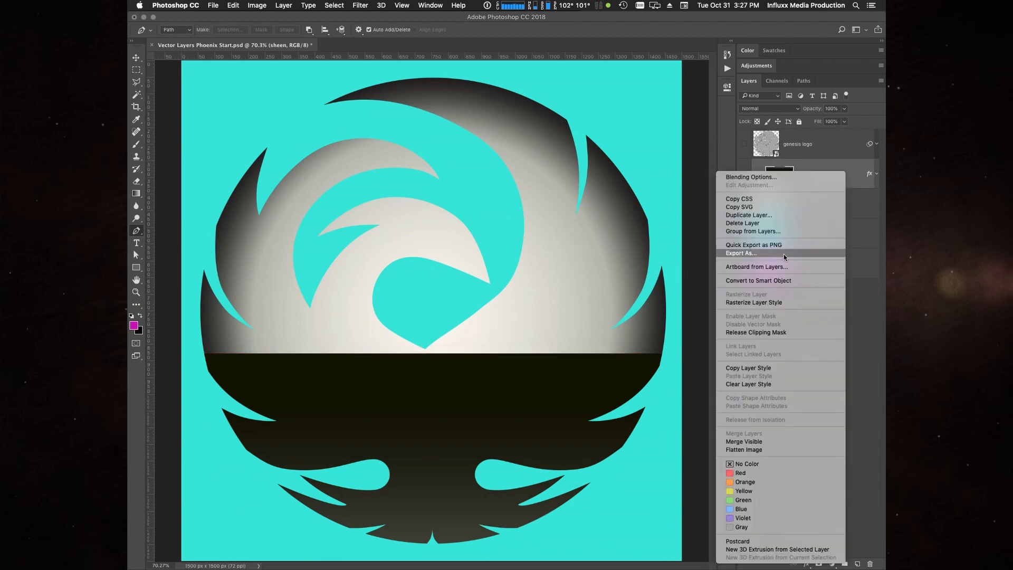
{"action": "left_click", "coordinate": [767, 303]}
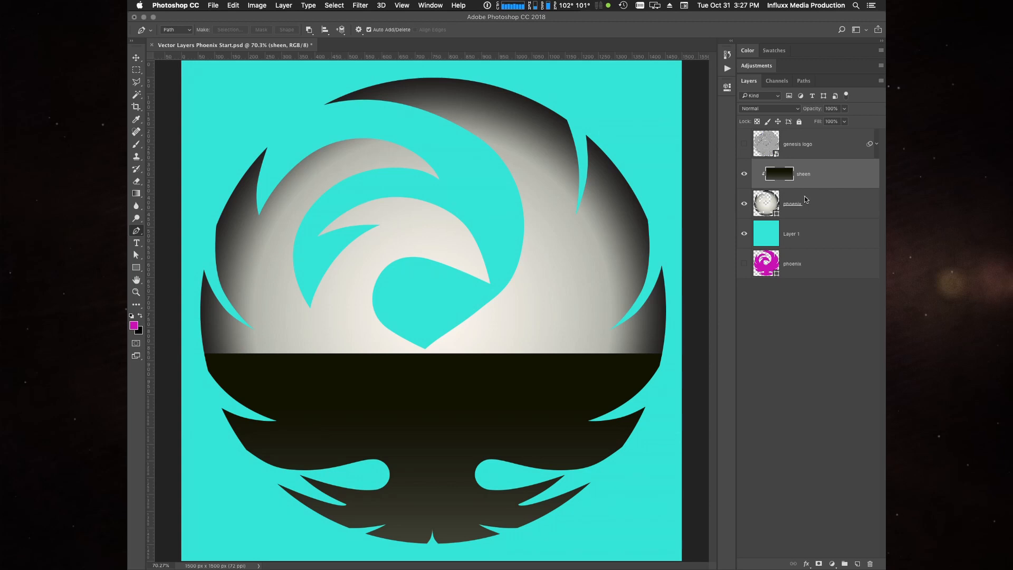
- Warp the sheen layer so its upper edge and interior curve downward in the middle, following the sphere, and apply the transform
{"action": "key", "text": "super+t"}
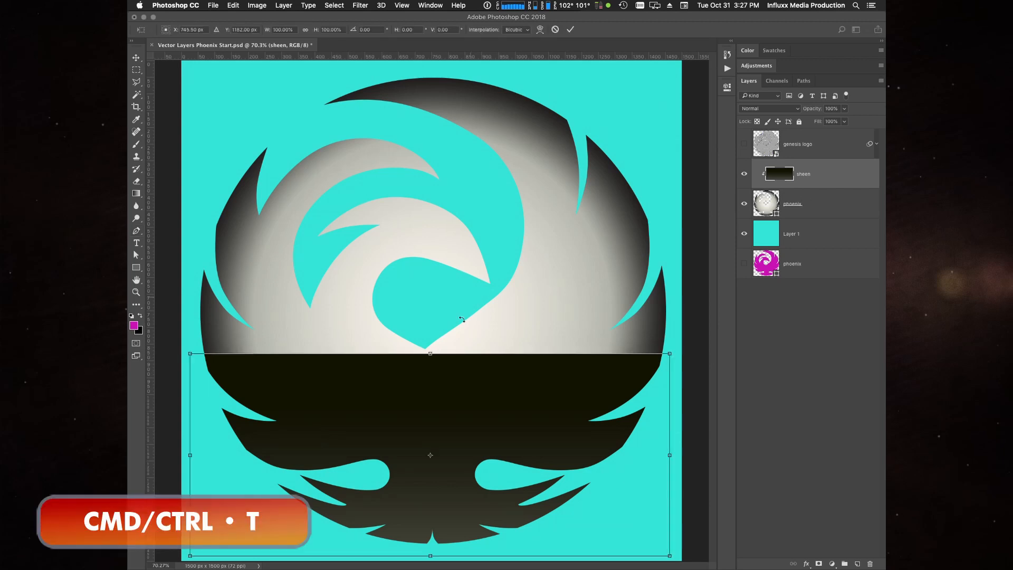
{"action": "right_click", "coordinate": [432, 384]}
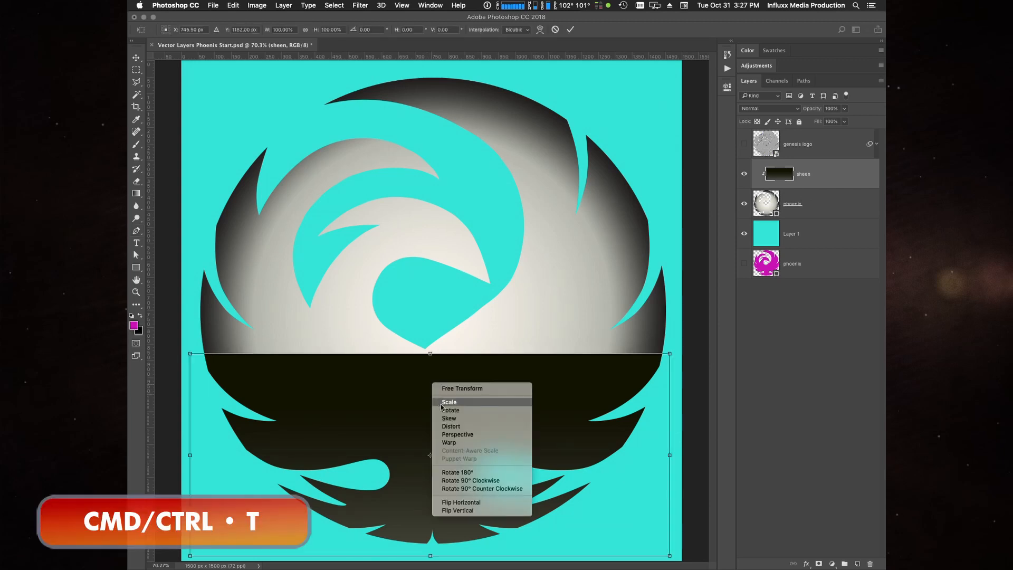
{"action": "left_click", "coordinate": [448, 444]}
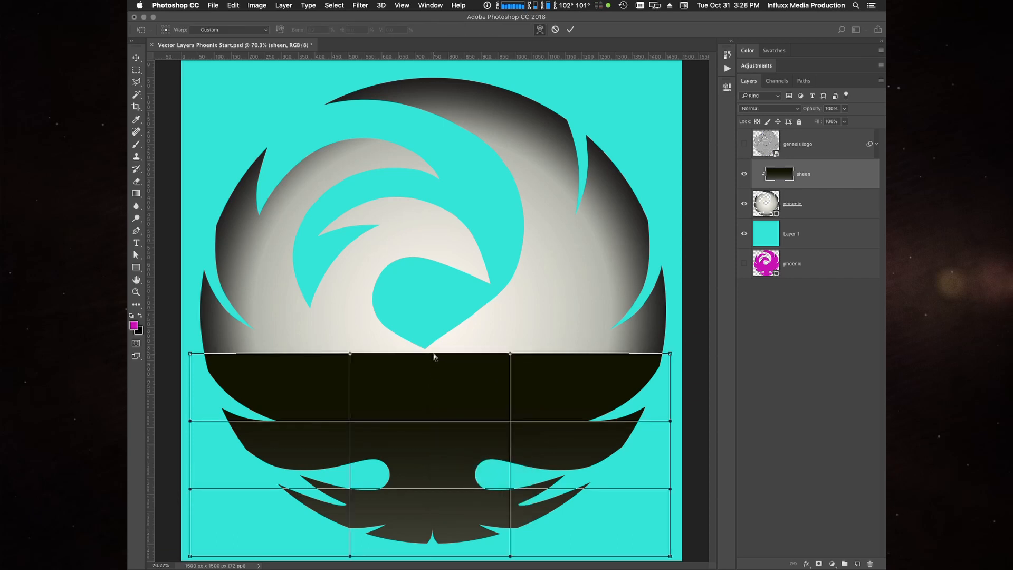
{"action": "left_click_drag", "start_coordinate": [434, 357], "coordinate": [430, 390]}
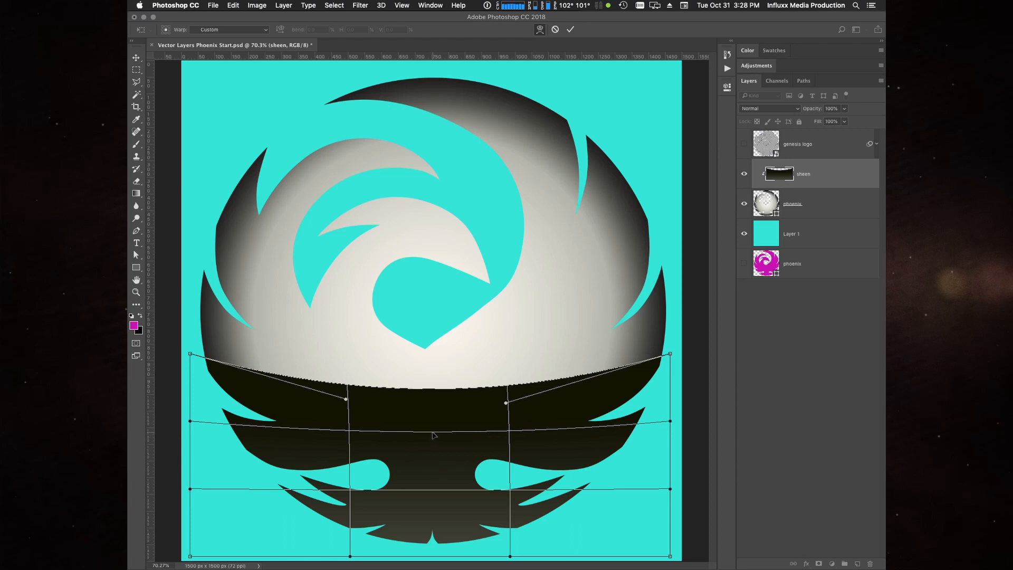
{"action": "left_click_drag", "start_coordinate": [433, 437], "coordinate": [431, 453]}
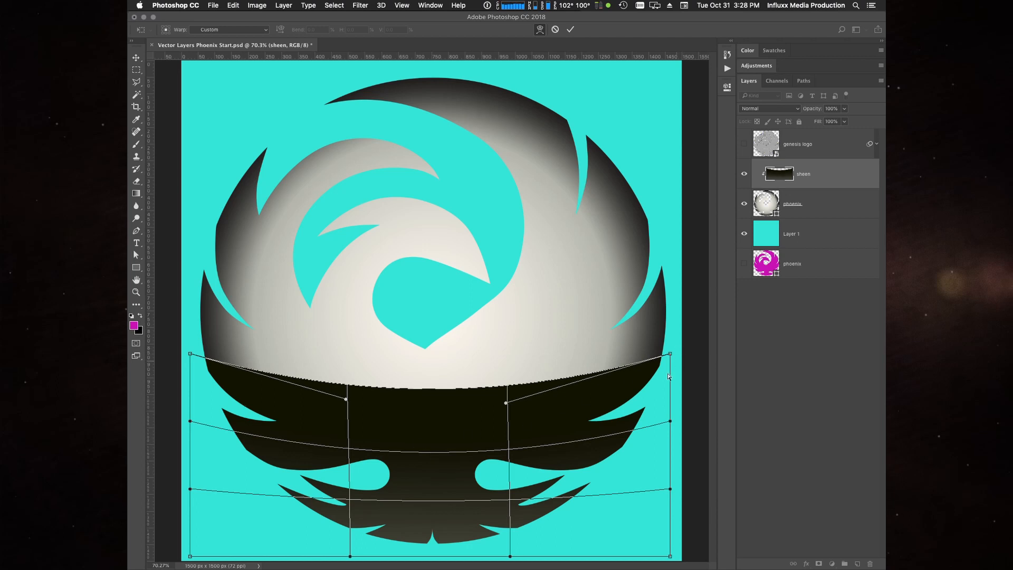
{"action": "key", "text": "Return"}
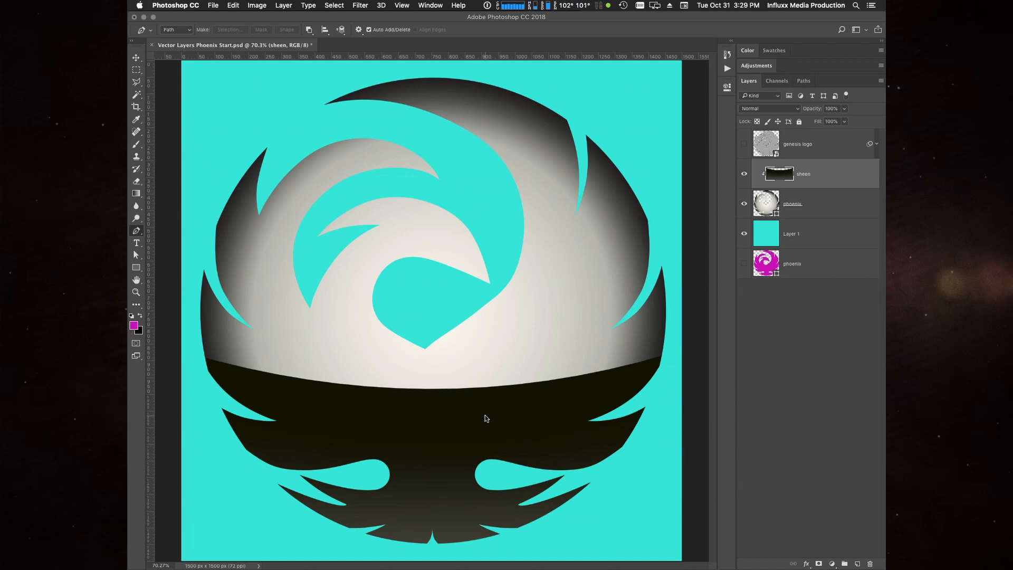
- Compare several low opacity values on the sheen layer, including 30%, and set its opacity to 14%
{"action": "key", "text": "1"}
{"action": "key", "text": "4"}
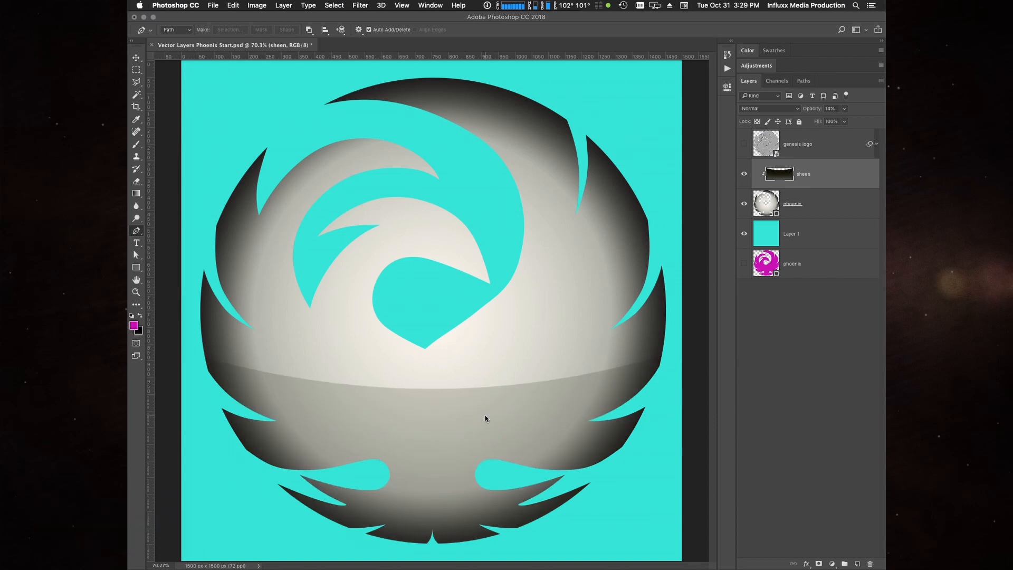
{"action": "key", "text": "1"}
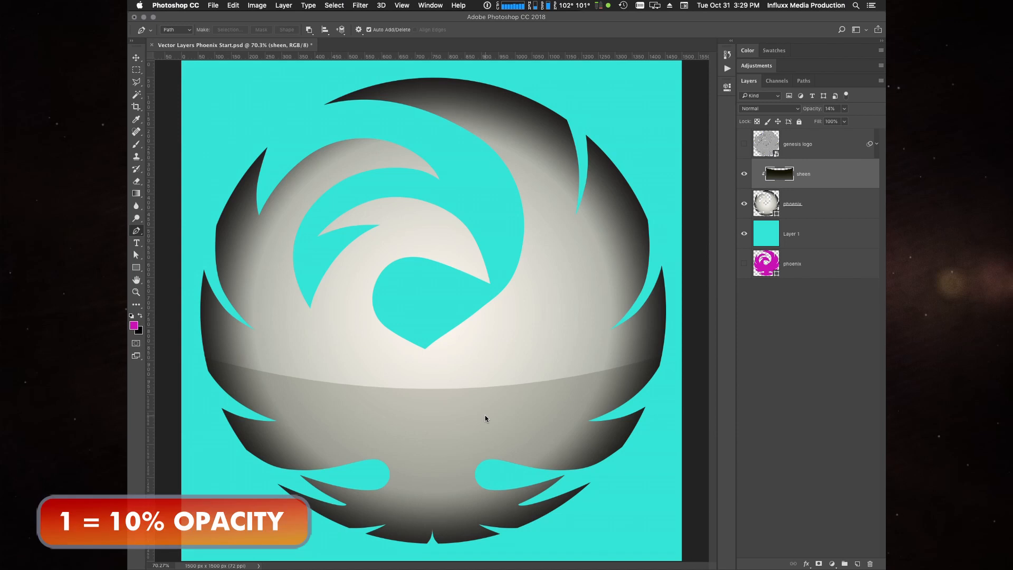
{"action": "key", "text": "2"}
{"action": "key", "text": "3"}
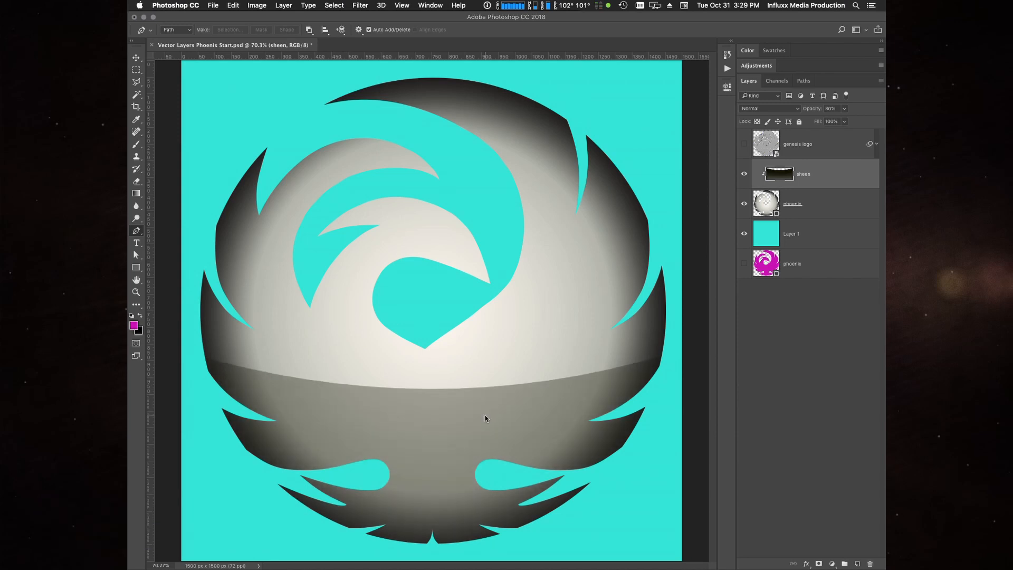
{"action": "key", "text": "1"}
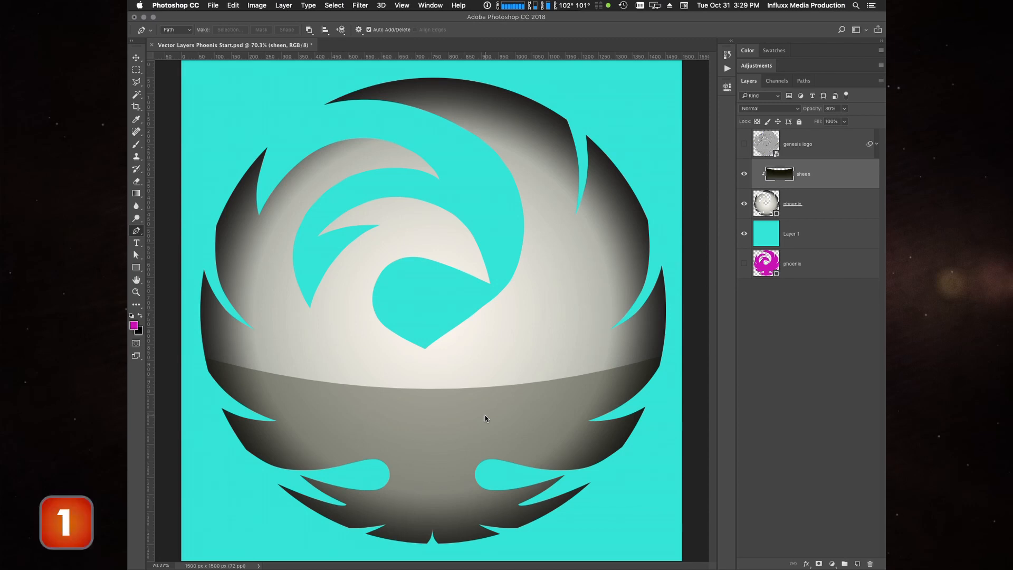
{"action": "key", "text": "4"}
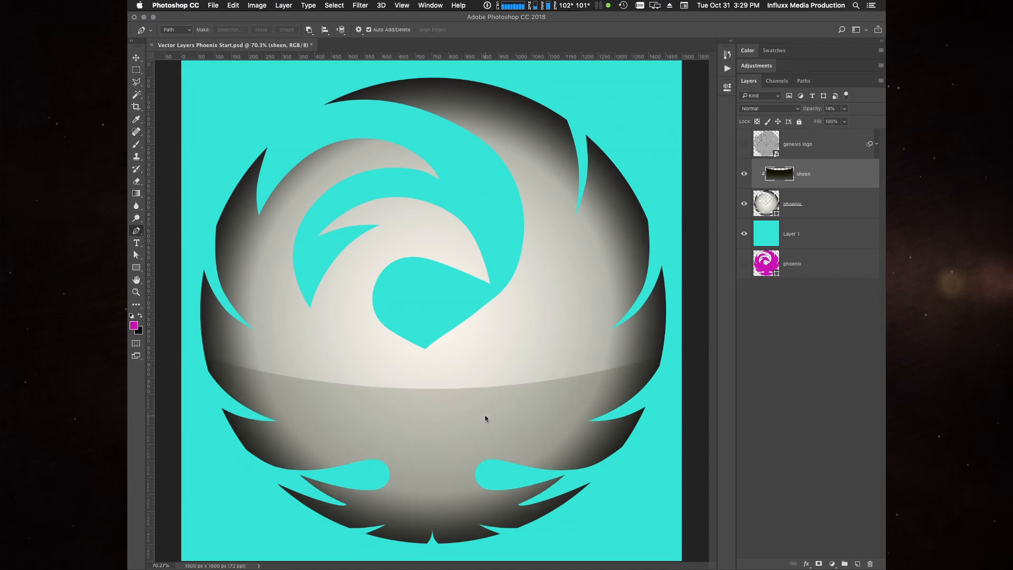
{"action": "key", "text": "3"}
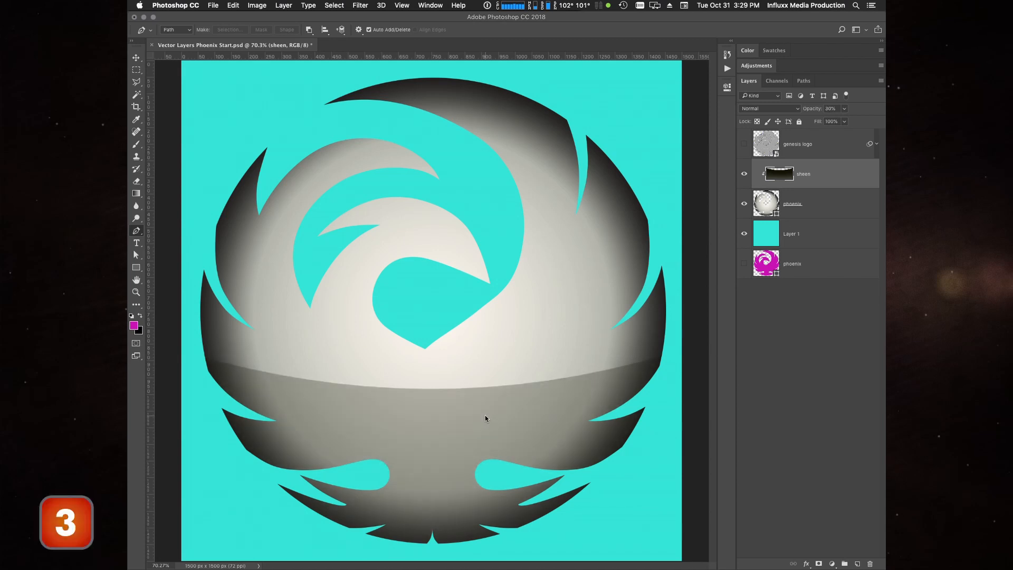
{"action": "key", "text": "3"}
{"action": "key", "text": "1"}
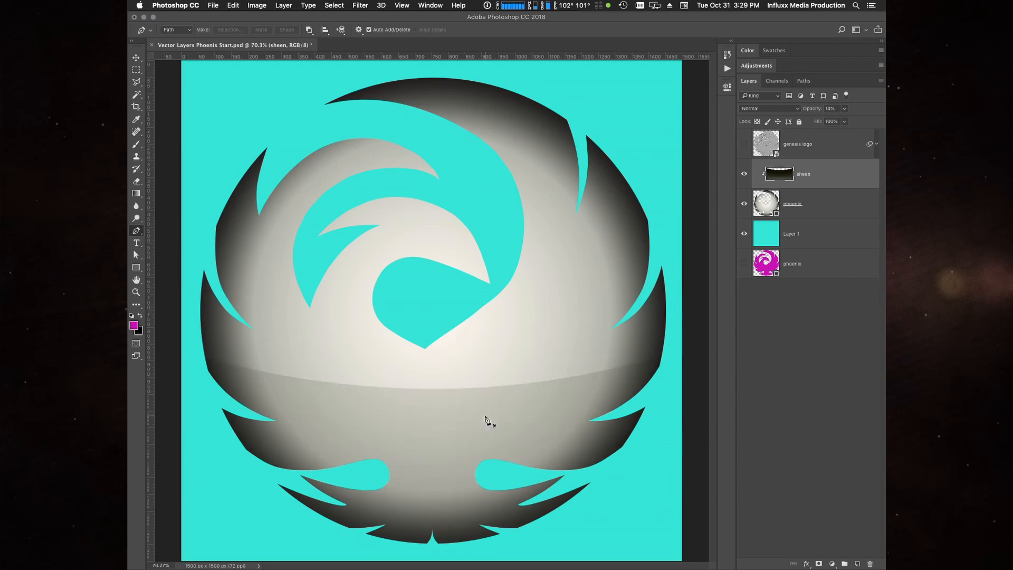
{"action": "key", "text": "4"}
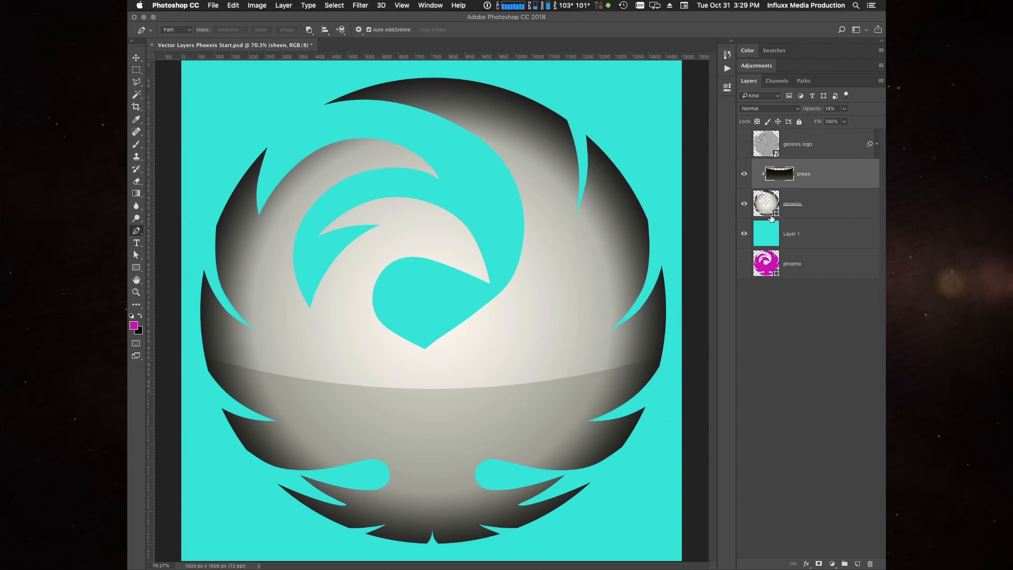
- Darken the stop at 76% in the phoenix layer's radial gradient fill to 57% brightness and apply the gradient
{"action": "left_click", "coordinate": [850, 208]}
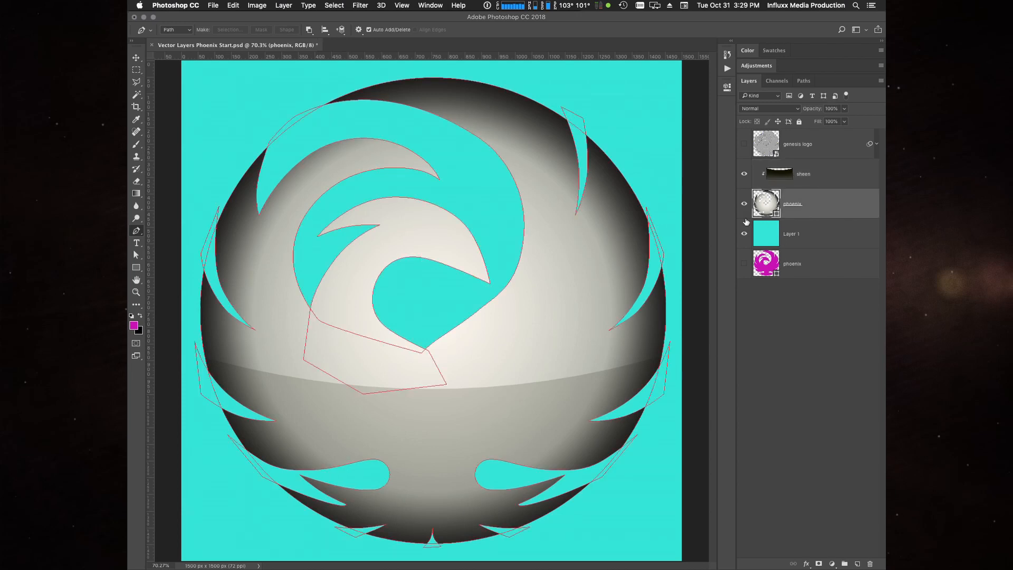
{"action": "double_click", "coordinate": [768, 204]}
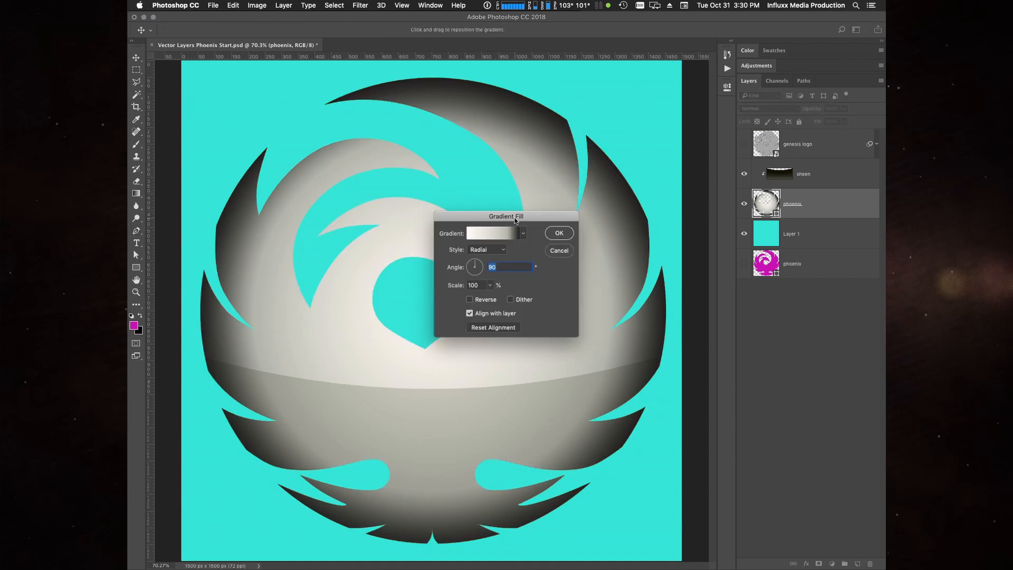
{"action": "left_click_drag", "start_coordinate": [514, 213], "coordinate": [489, 224]}
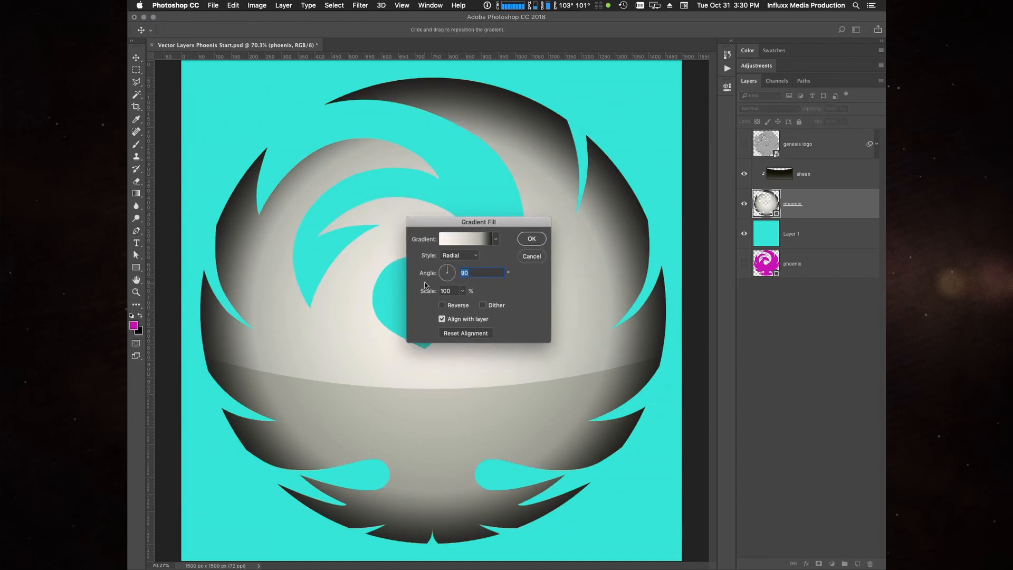
{"action": "left_click", "coordinate": [465, 241]}
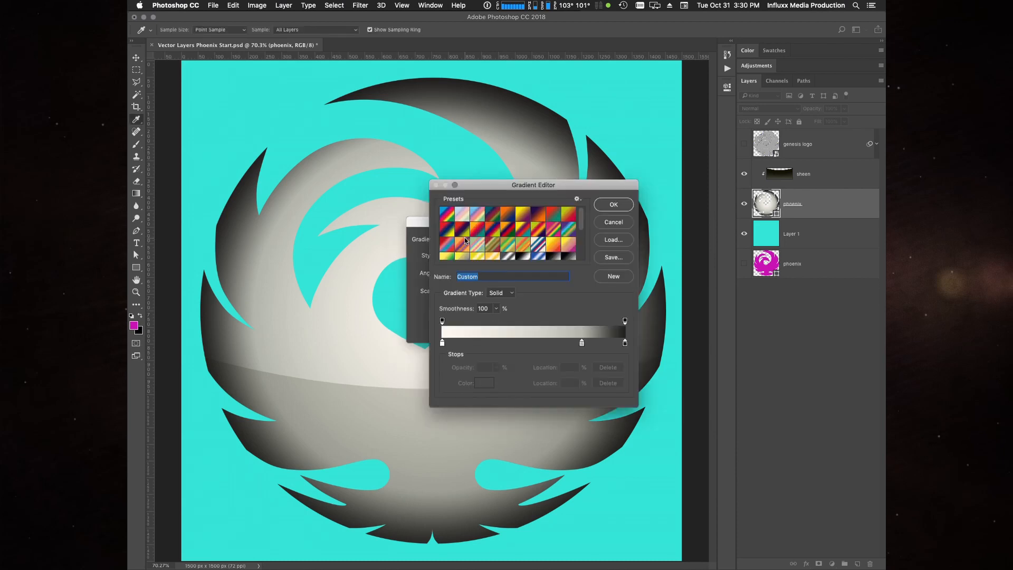
{"action": "left_click", "coordinate": [582, 344]}
{"action": "left_click", "coordinate": [480, 382]}
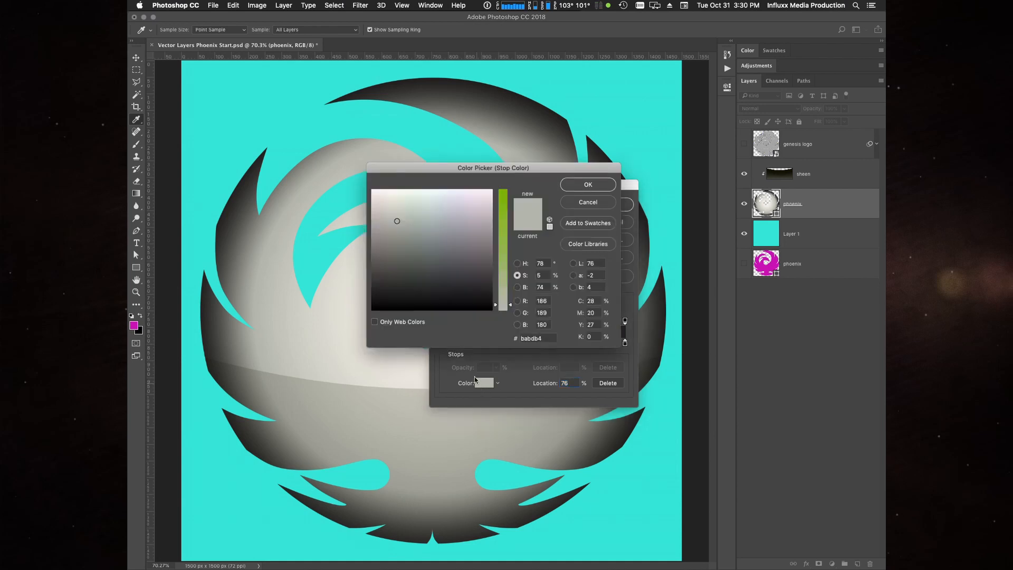
{"action": "left_click", "coordinate": [517, 287]}
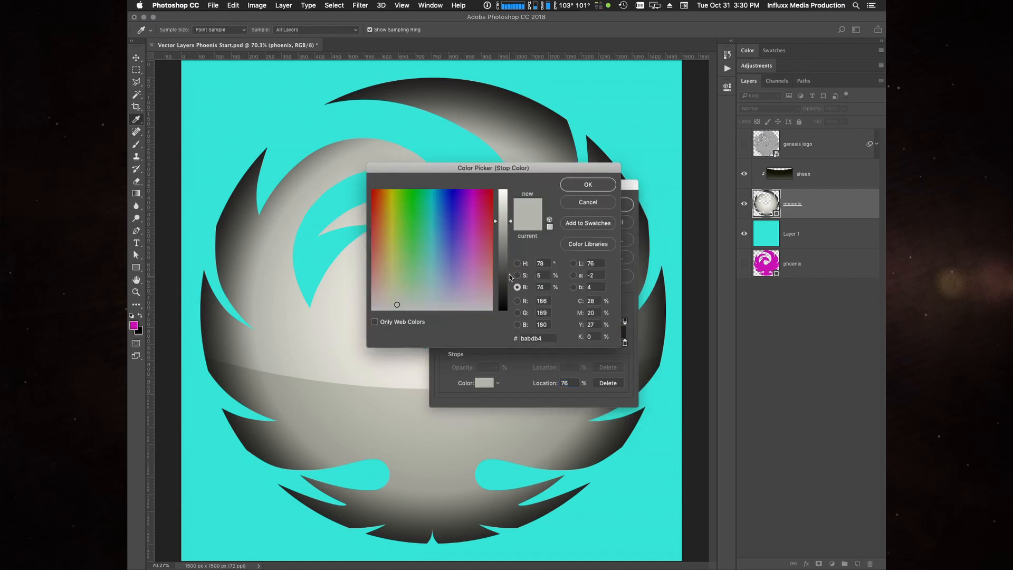
{"action": "left_click_drag", "start_coordinate": [510, 276], "coordinate": [502, 241]}
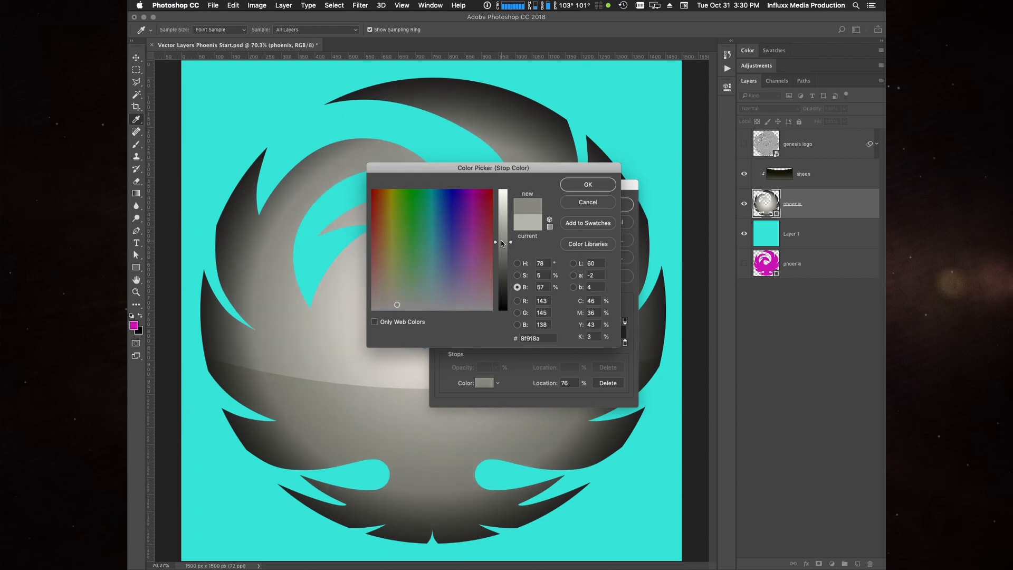
{"action": "left_click", "coordinate": [589, 185]}
{"action": "left_click", "coordinate": [611, 205]}
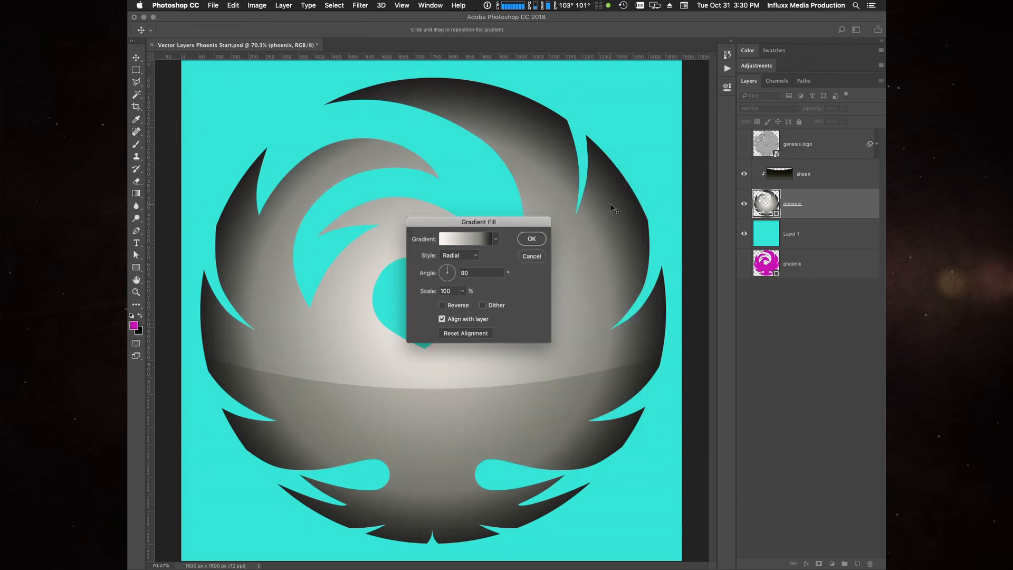
{"action": "left_click", "coordinate": [532, 239]}
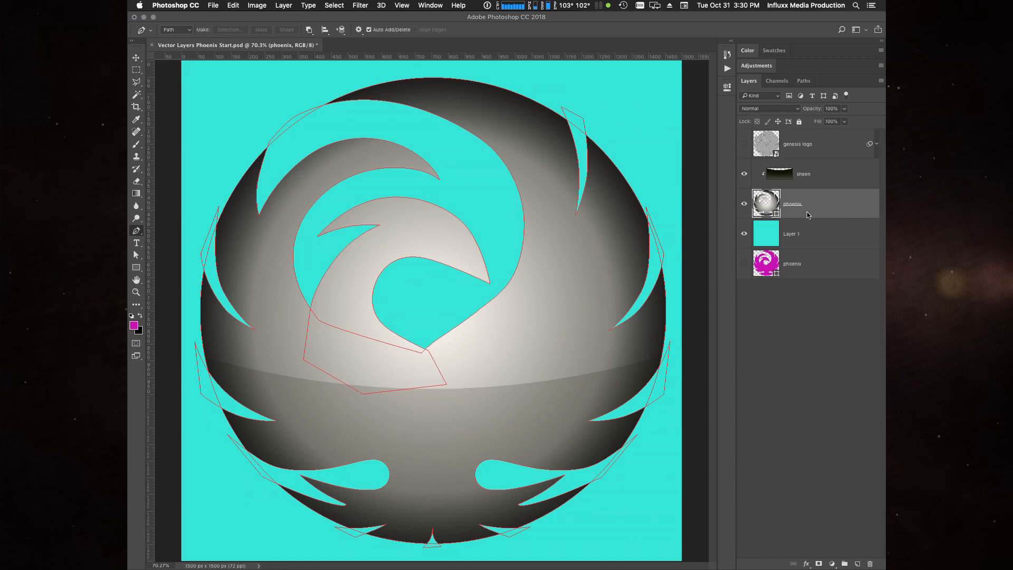
{"action": "left_click", "coordinate": [822, 346]}
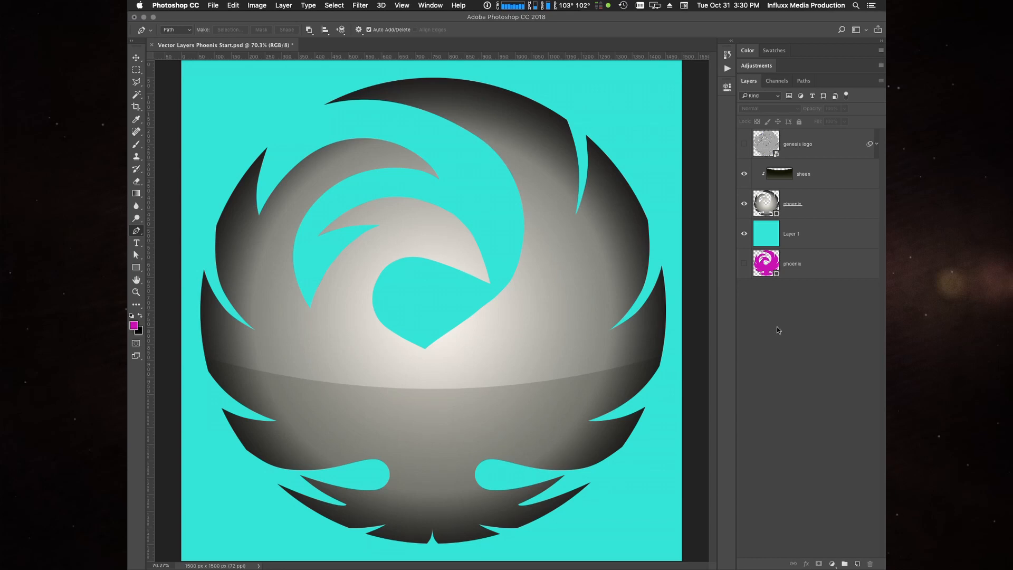
{"action": "left_click", "coordinate": [787, 176]}
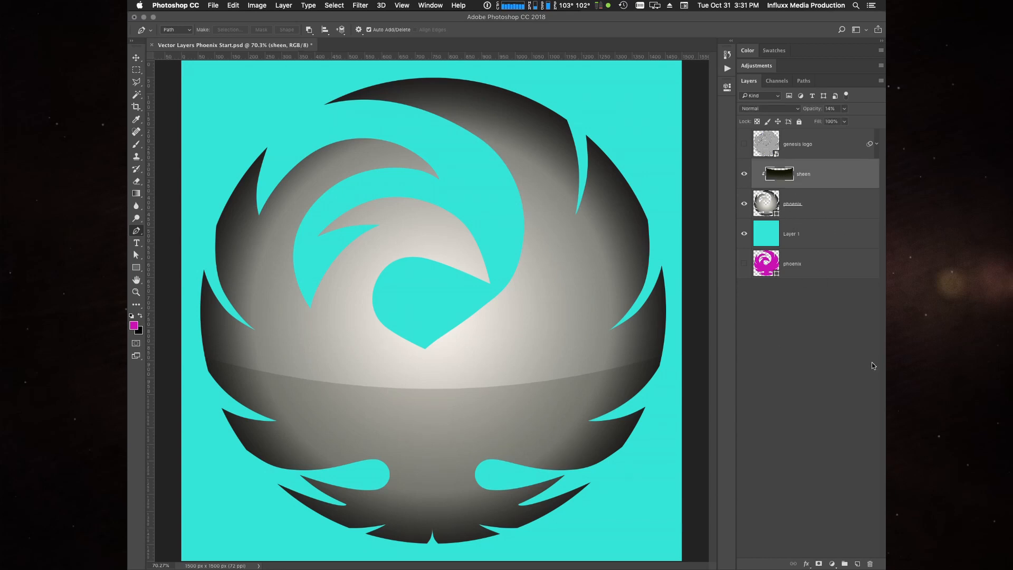
{"action": "left_click", "coordinate": [874, 366]}
- Add a Bevel & Emboss effect to the gradient-filled phoenix layer with Inner Bevel style and Smooth technique
{"action": "left_click", "coordinate": [849, 209]}
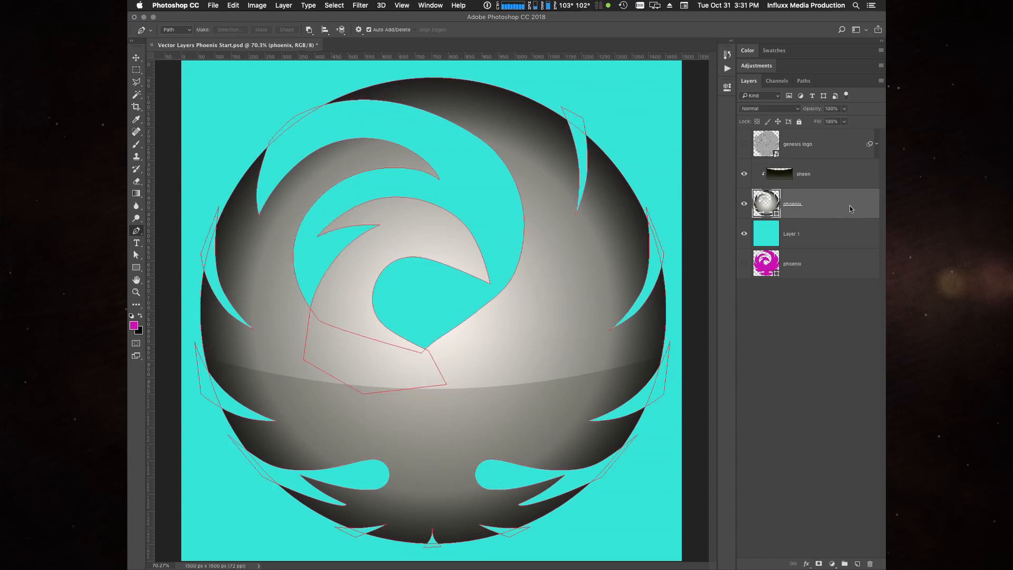
{"action": "left_click", "coordinate": [806, 563]}
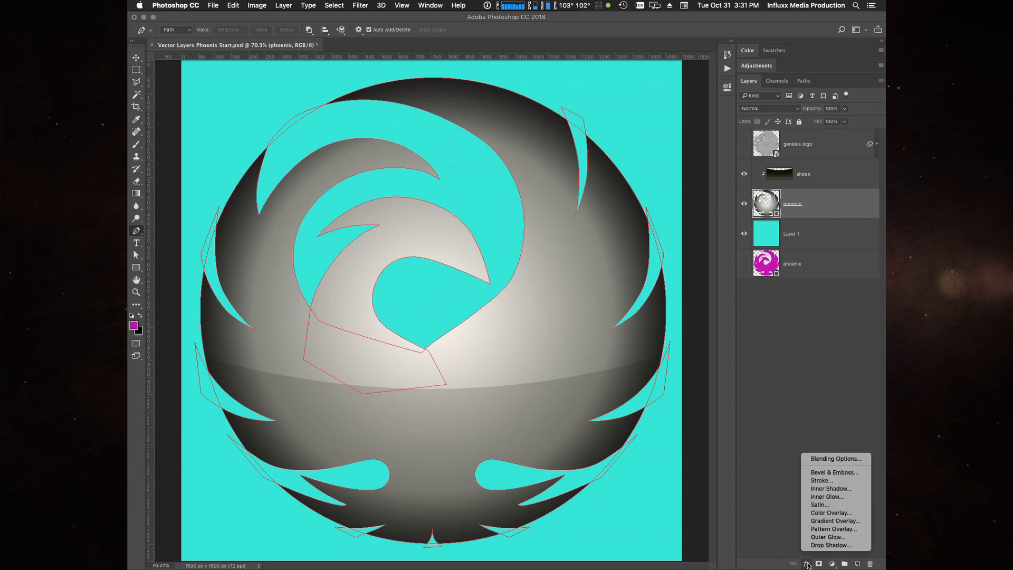
{"action": "left_click", "coordinate": [834, 472]}
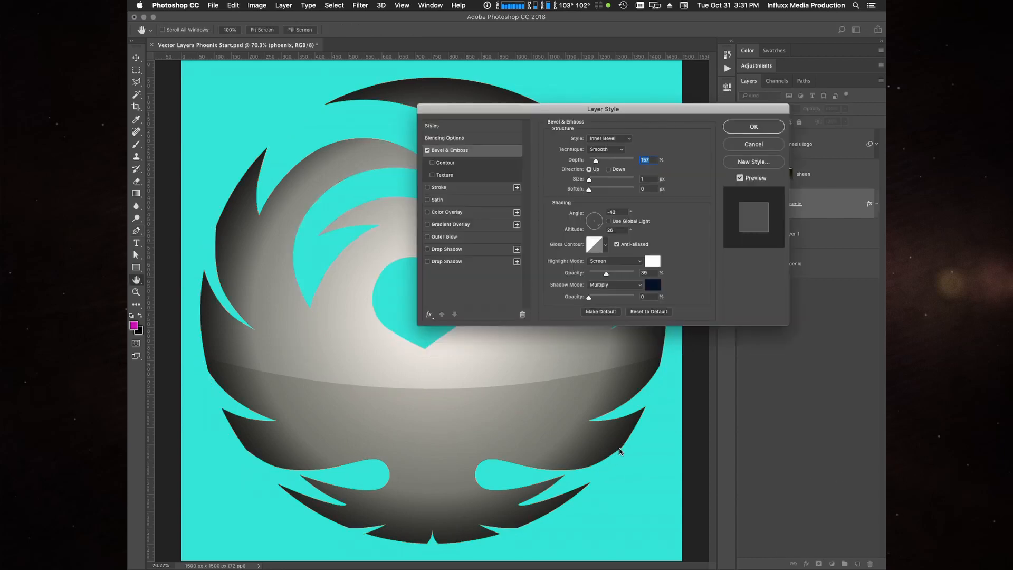
{"action": "left_click_drag", "start_coordinate": [591, 109], "coordinate": [427, 218]}
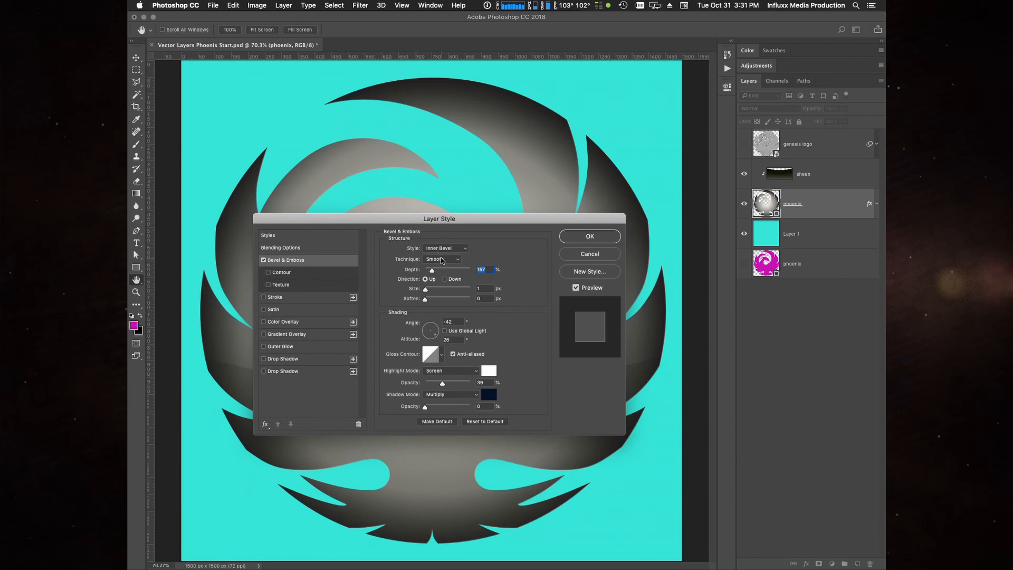
{"action": "left_click_drag", "start_coordinate": [523, 220], "coordinate": [520, 216]}
{"action": "left_click", "coordinate": [446, 243]}
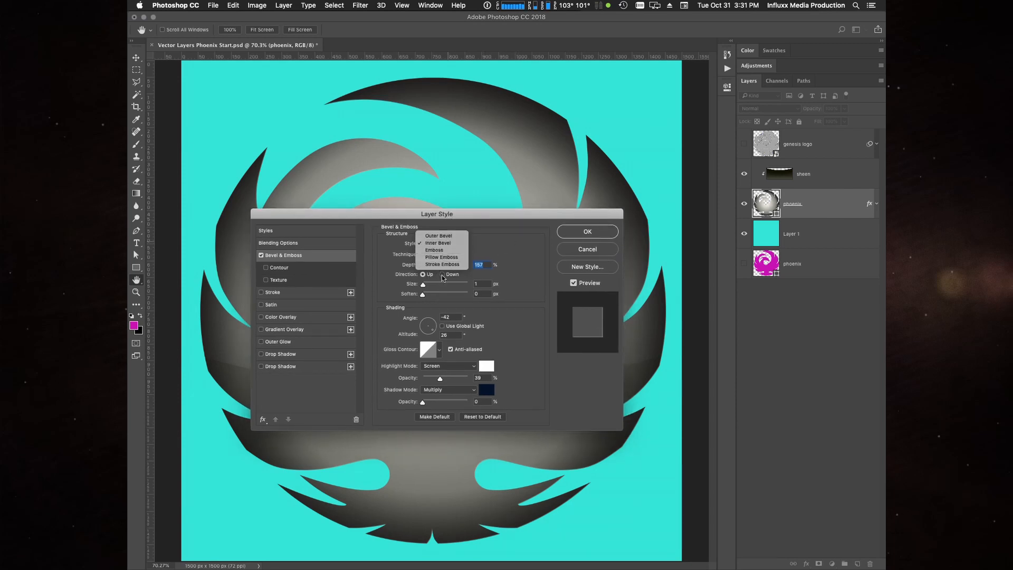
{"action": "left_click", "coordinate": [516, 238]}
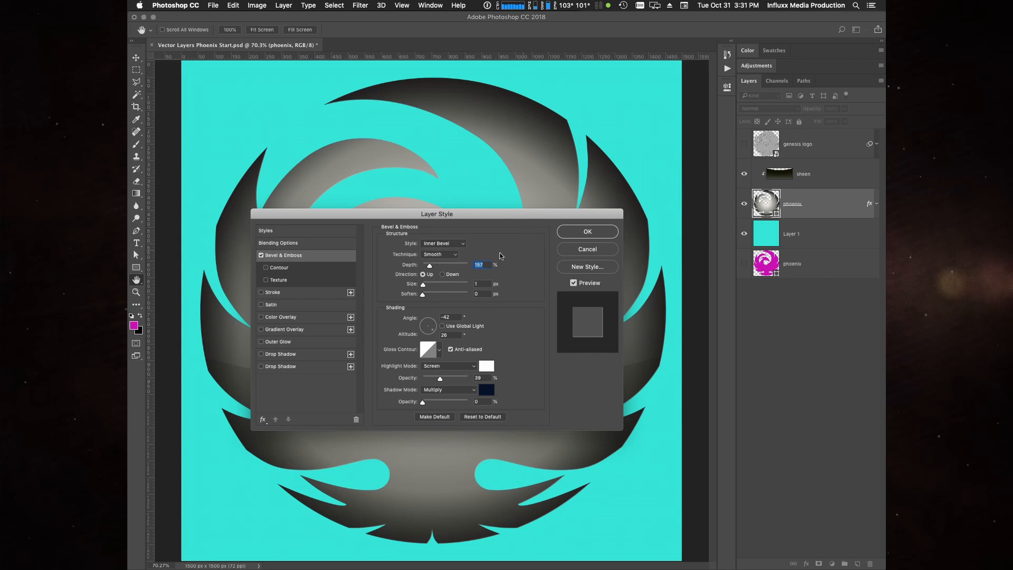
{"action": "left_click", "coordinate": [444, 255]}
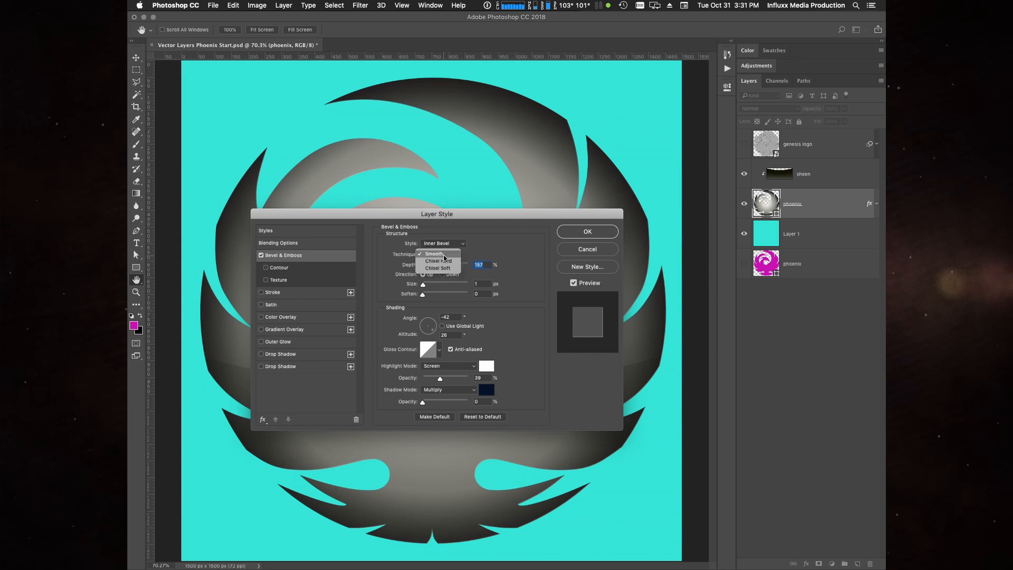
{"action": "left_click", "coordinate": [501, 244]}
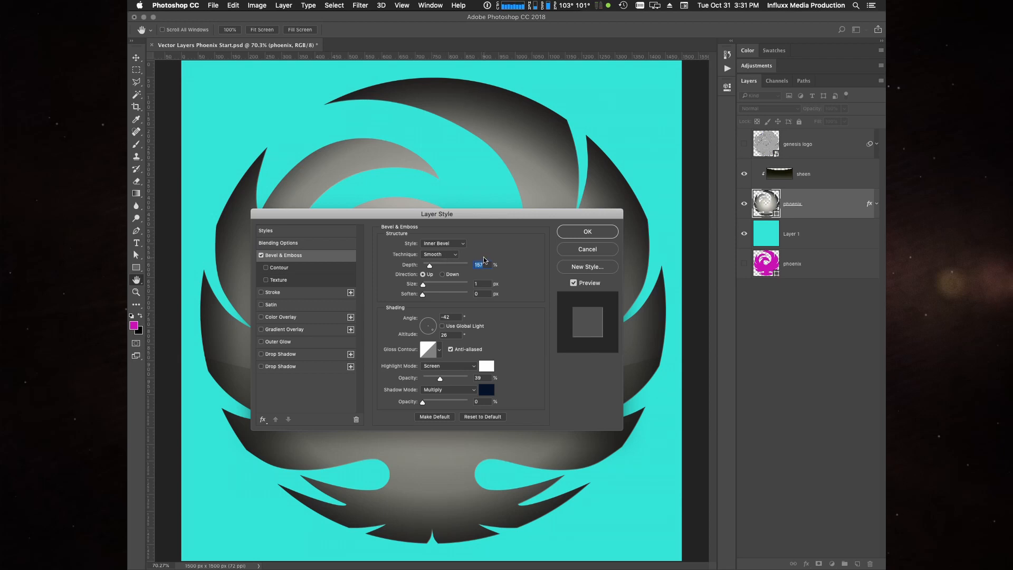
- Set the bevel's depth to 490%, size to 8 px and soften to 2 px
{"action": "left_click_drag", "start_coordinate": [427, 266], "coordinate": [447, 268]}
{"action": "left_click", "coordinate": [482, 283]}
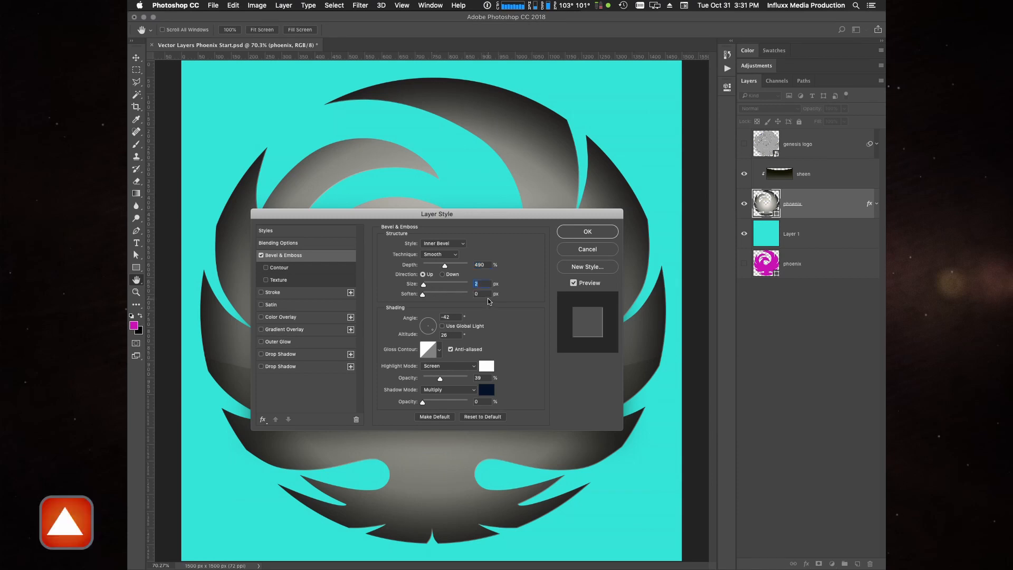
{"action": "key", "text": "Up"}
{"action": "key", "text": "Up"}
{"action": "key", "text": "Up"}
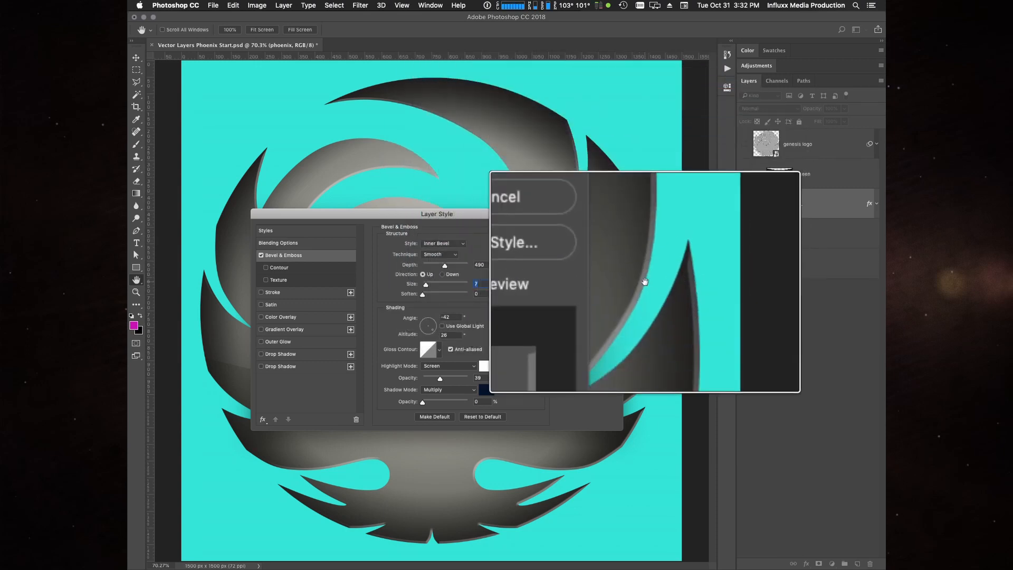
{"action": "key", "text": "Up"}
{"action": "left_click", "coordinate": [486, 294]}
{"action": "key", "text": "Up"}
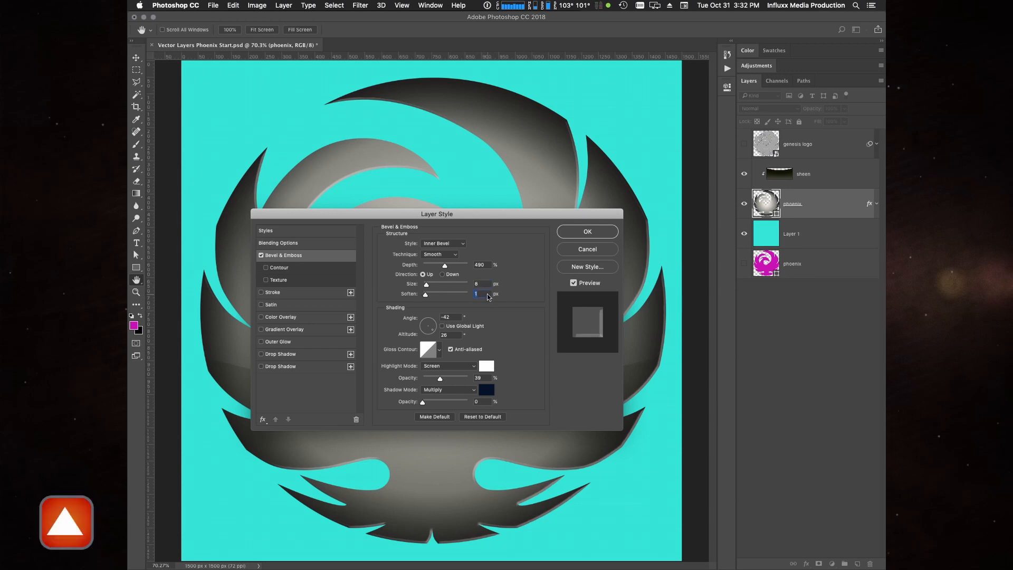
{"action": "key", "text": "Up"}
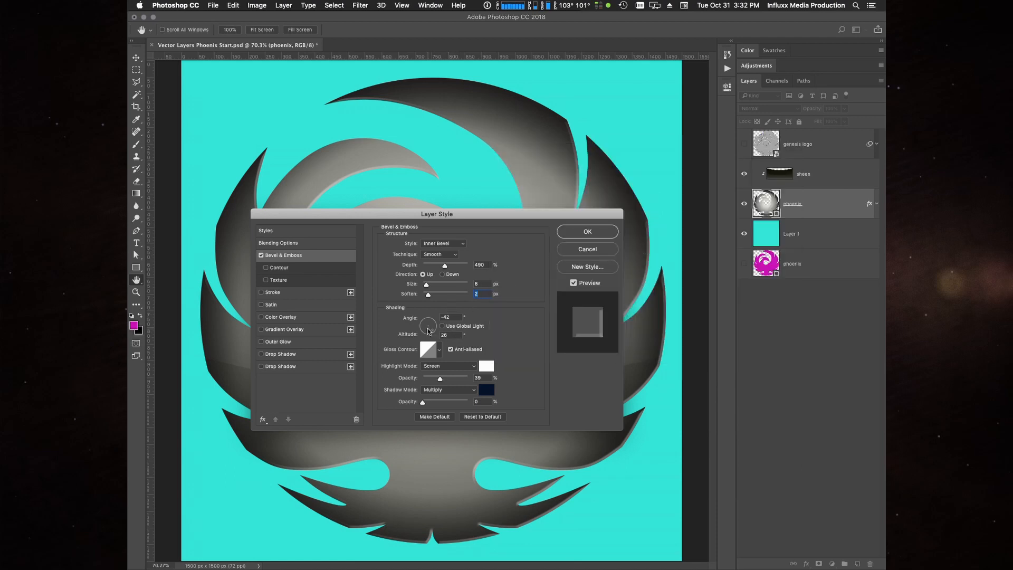
- Set the bevel's shading angle to -151° and altitude to 37°
{"action": "mouse_move", "coordinate": [428, 331]}
{"action": "left_mouse_down"}
{"action": "mouse_move", "coordinate": [433, 322]}
{"action": "mouse_move", "coordinate": [435, 332]}
{"action": "mouse_move", "coordinate": [426, 331]}
{"action": "left_mouse_up"}
{"action": "left_click", "coordinate": [450, 317]}
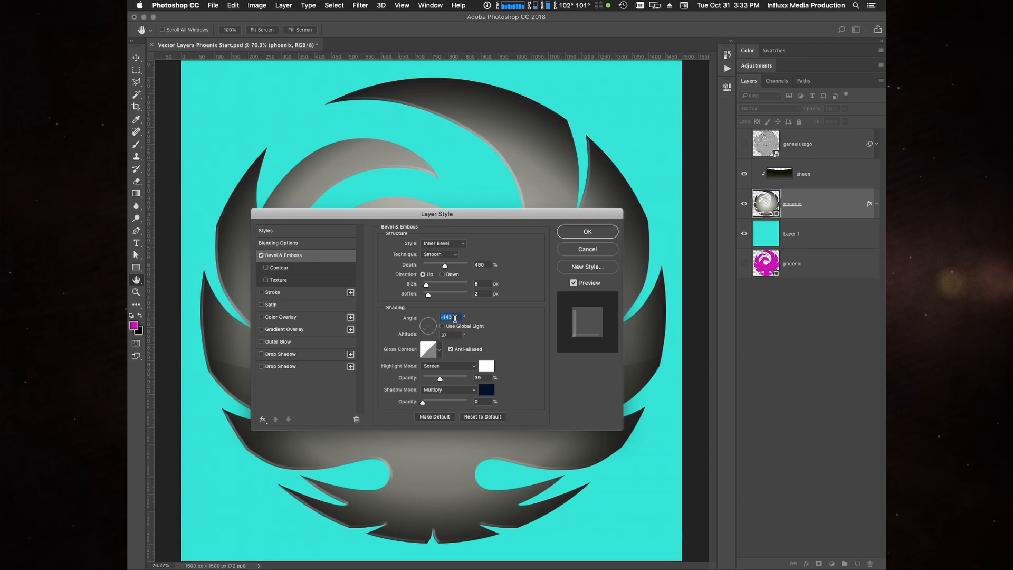
{"action": "key", "text": "Down"}
{"action": "key", "text": "Down"}
{"action": "key", "text": "Down"}
{"action": "key", "text": "Down"}
{"action": "key", "text": "Down"}
{"action": "key", "text": "Down"}
- Set the bevel's highlight mode to Linear Dodge (Add) at 52% opacity, and its light to angle 10° and altitude 32°
{"action": "left_click", "coordinate": [461, 366]}
{"action": "left_click", "coordinate": [457, 380]}
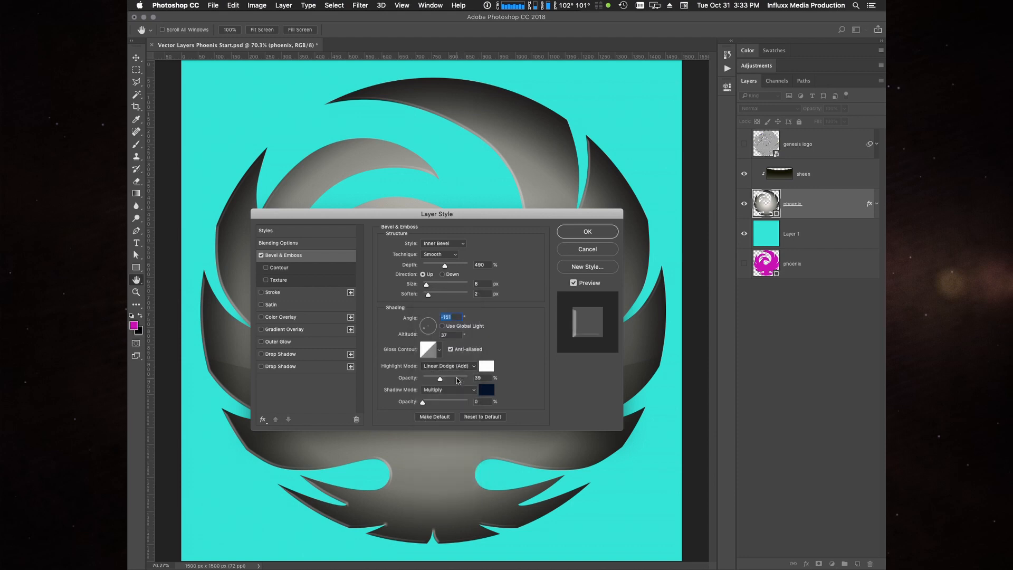
{"action": "left_click", "coordinate": [476, 379]}
{"action": "key", "text": "shift+Up"}
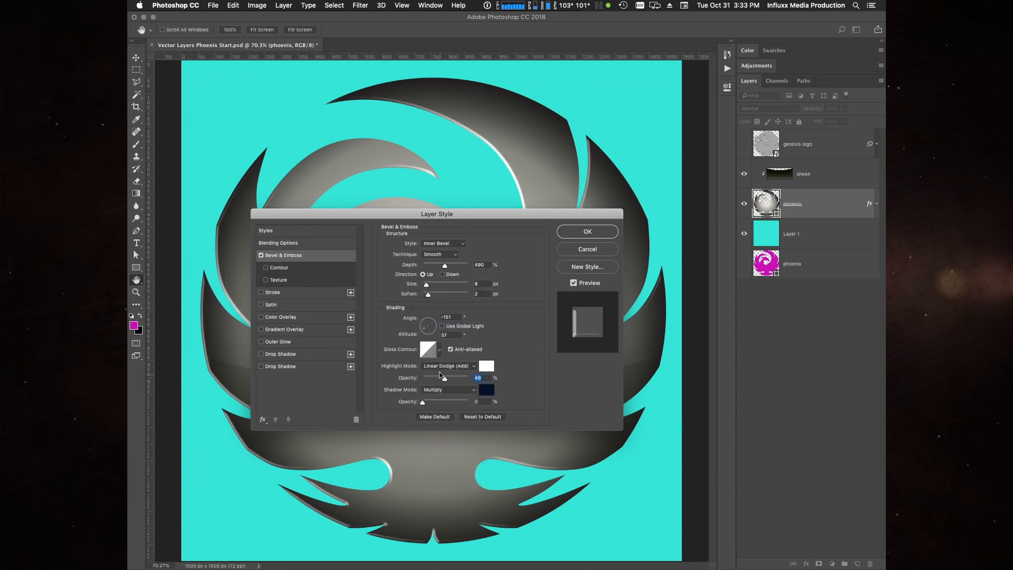
{"action": "left_click_drag", "start_coordinate": [424, 328], "coordinate": [434, 328]}
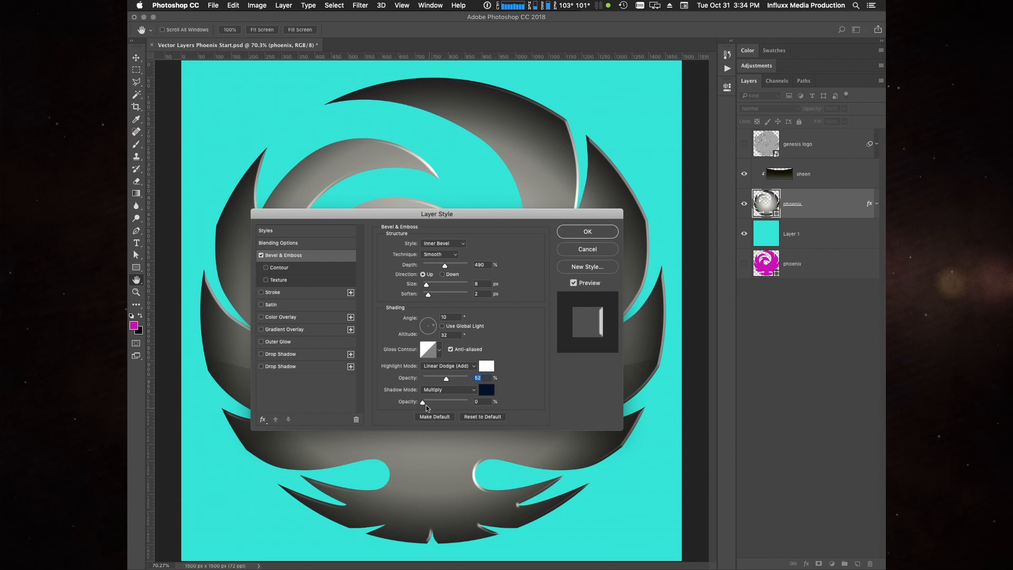
- Set the bevel's Multiply shadow to near-black colour #171610 at 78% opacity
{"action": "left_click_drag", "start_coordinate": [425, 404], "coordinate": [446, 405]}
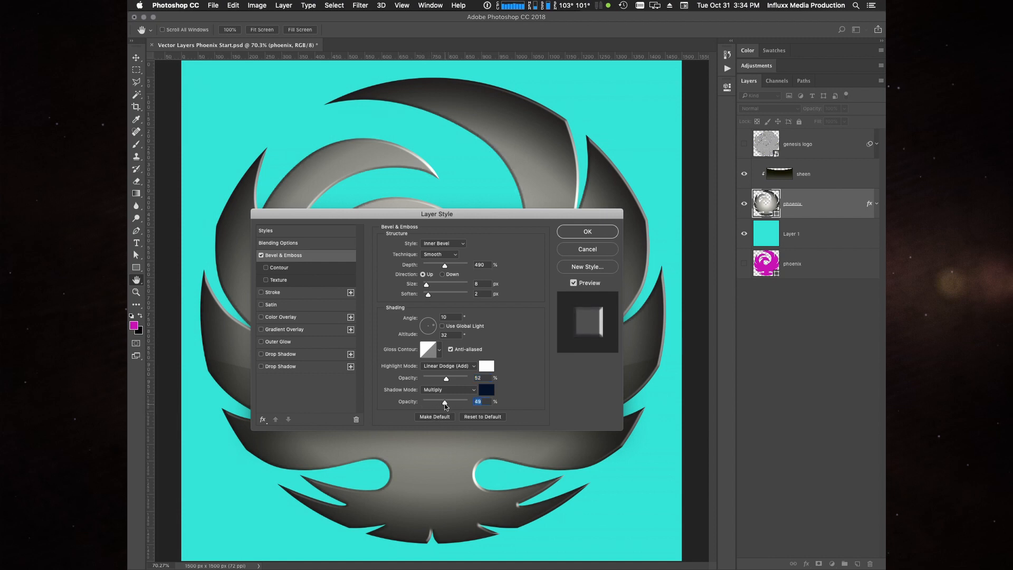
{"action": "left_click", "coordinate": [486, 390]}
{"action": "left_click_drag", "start_coordinate": [436, 206], "coordinate": [390, 204]}
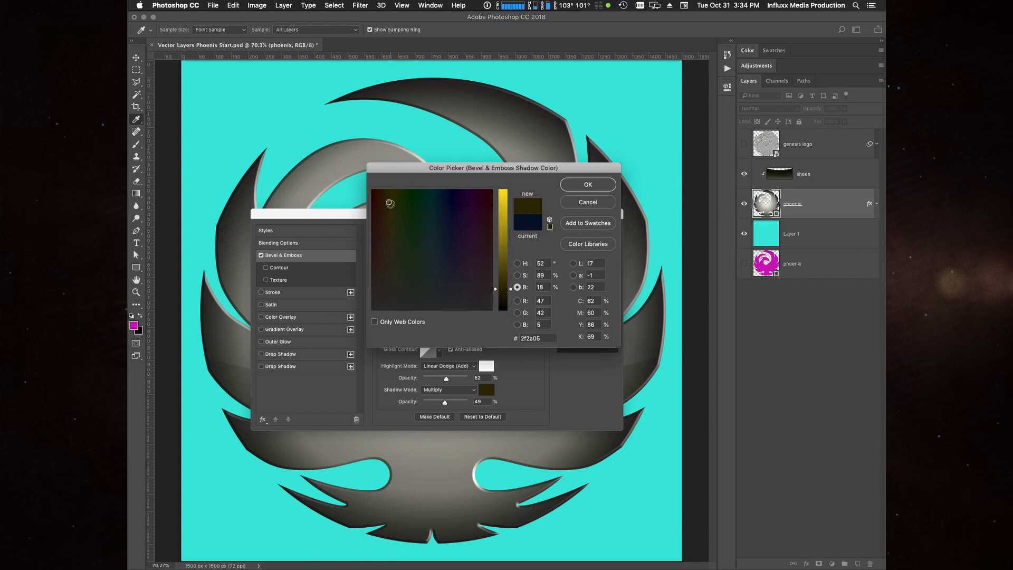
{"action": "left_click", "coordinate": [504, 299]}
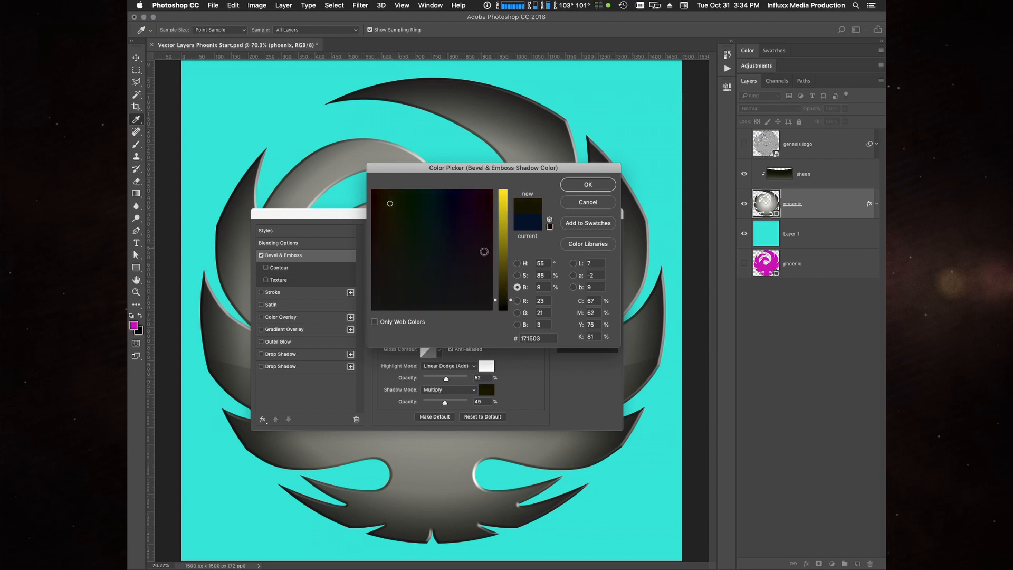
{"action": "left_click", "coordinate": [517, 274]}
{"action": "left_click", "coordinate": [510, 289]}
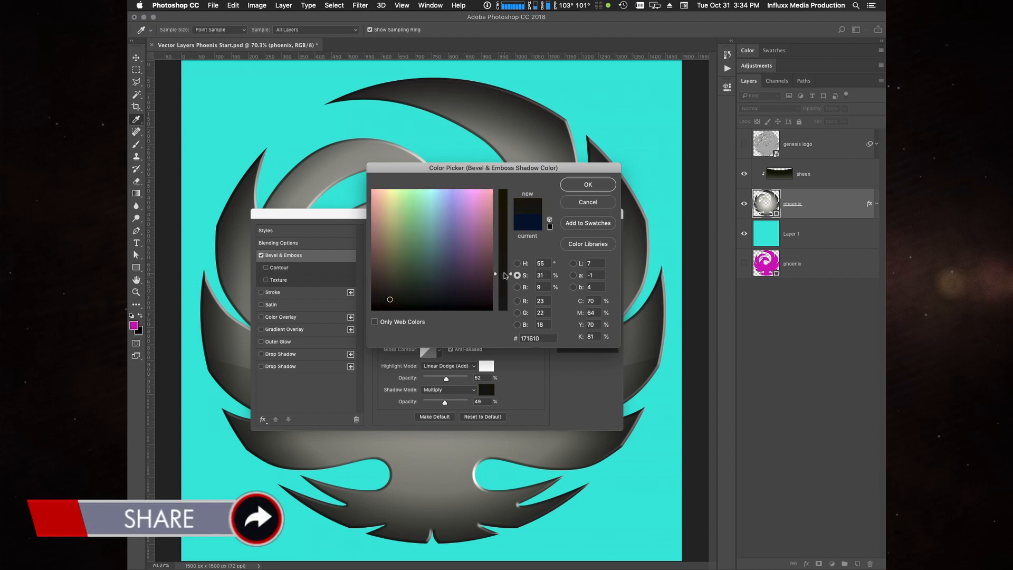
{"action": "left_click", "coordinate": [585, 185]}
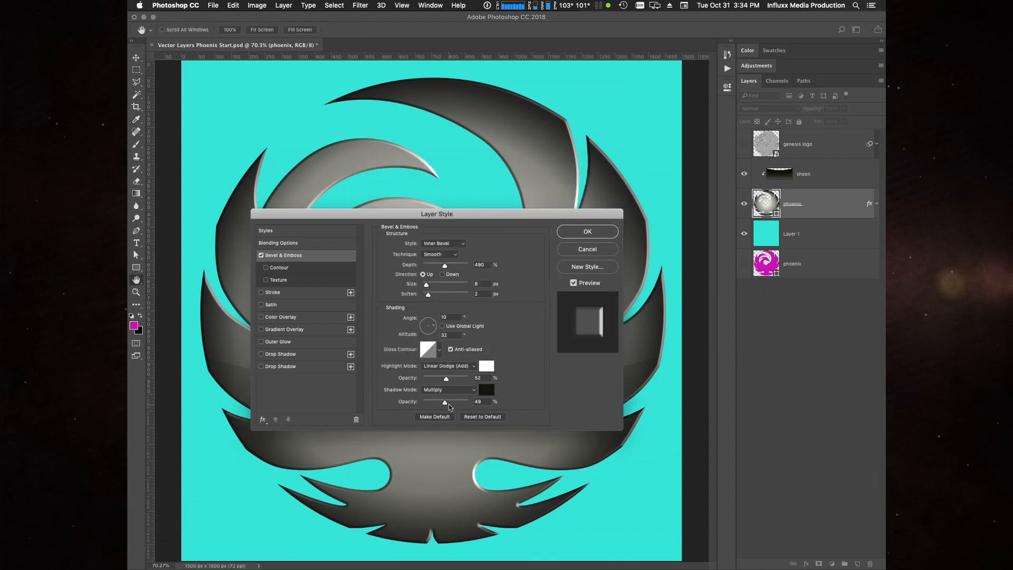
{"action": "left_click_drag", "start_coordinate": [445, 403], "coordinate": [458, 407]}
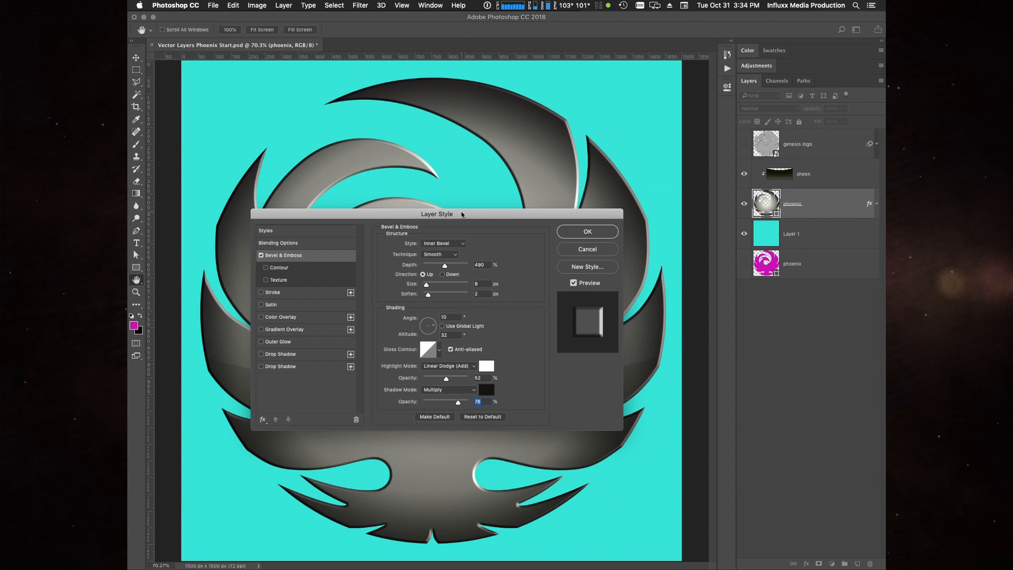
- Enable the bevel's Contour, try several preset curves and apply the V-shaped inverted cone preset
{"action": "left_click_drag", "start_coordinate": [463, 214], "coordinate": [460, 236]}
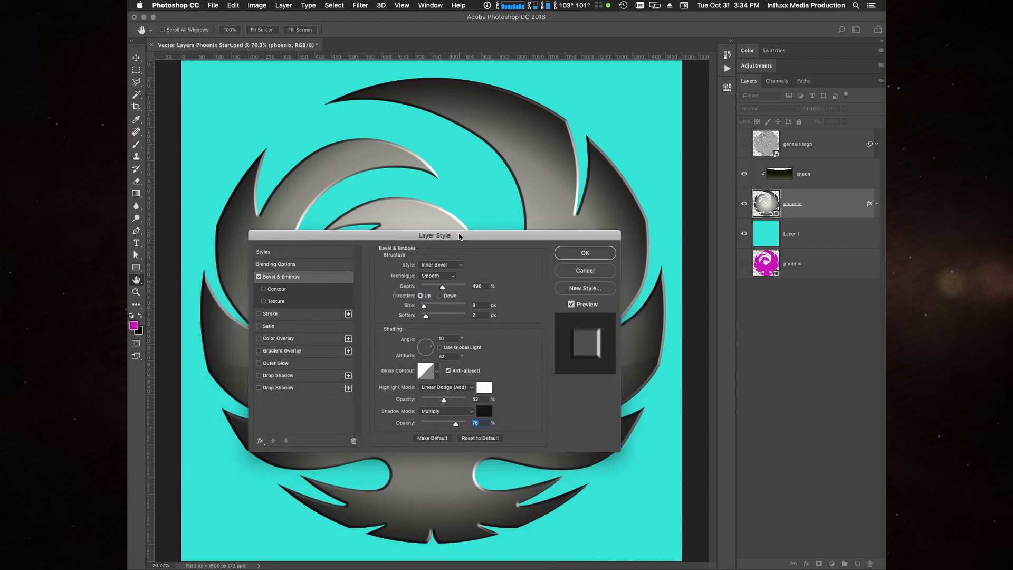
{"action": "left_click", "coordinate": [283, 290]}
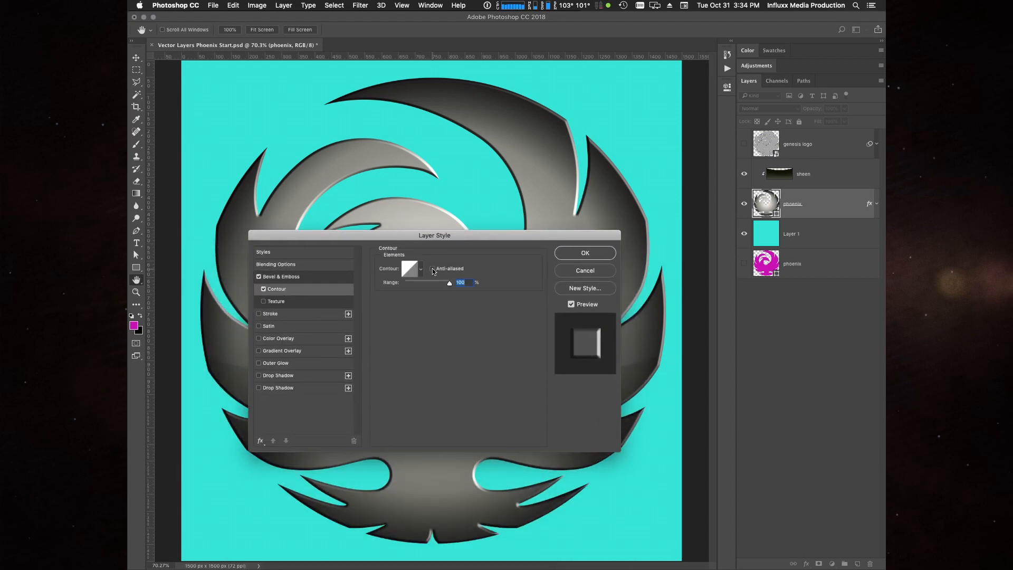
{"action": "left_click", "coordinate": [410, 268]}
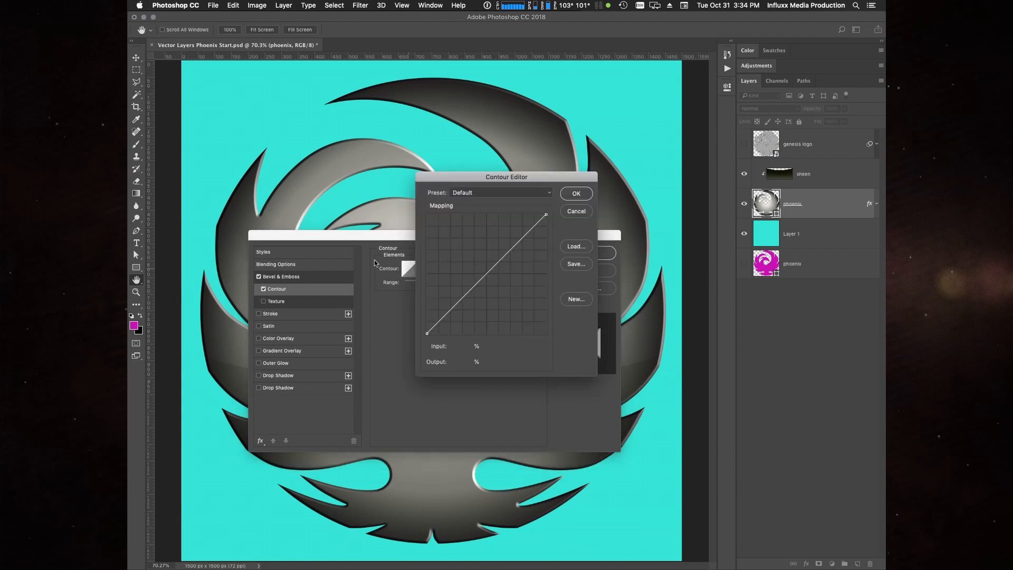
{"action": "left_click", "coordinate": [575, 194]}
{"action": "left_click", "coordinate": [421, 269]}
{"action": "left_click", "coordinate": [378, 290]}
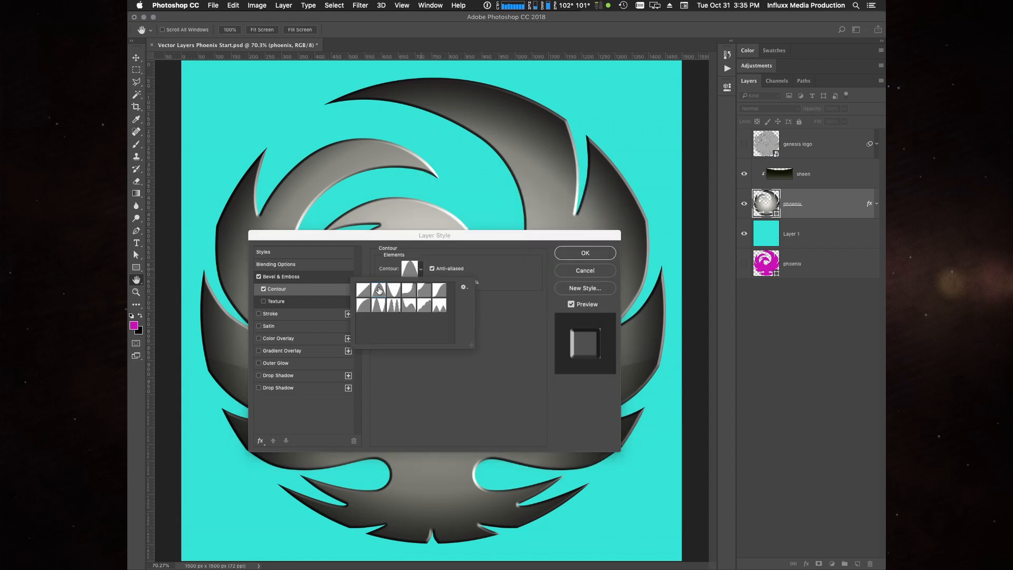
{"action": "left_click", "coordinate": [410, 291]}
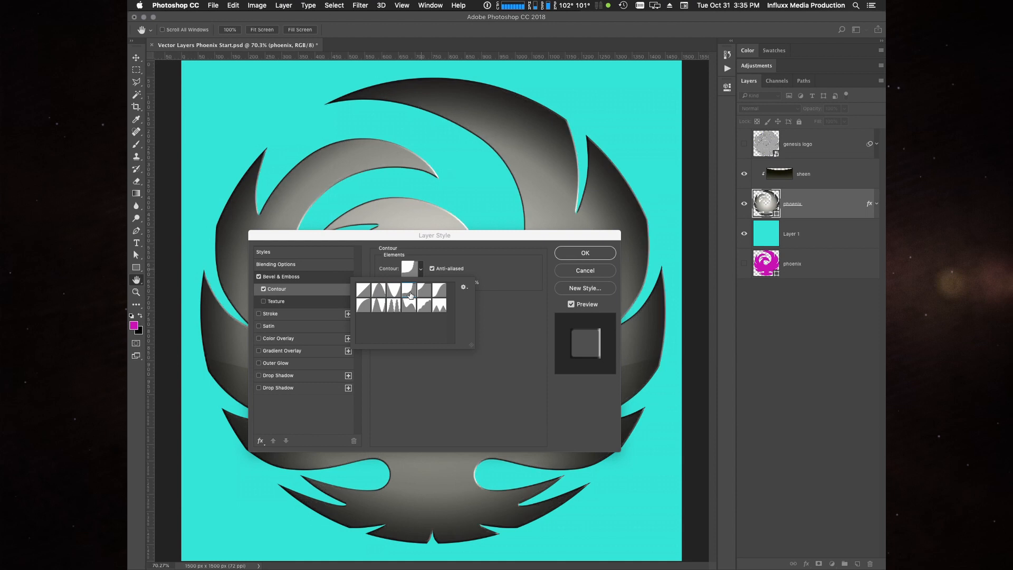
{"action": "left_click", "coordinate": [424, 292]}
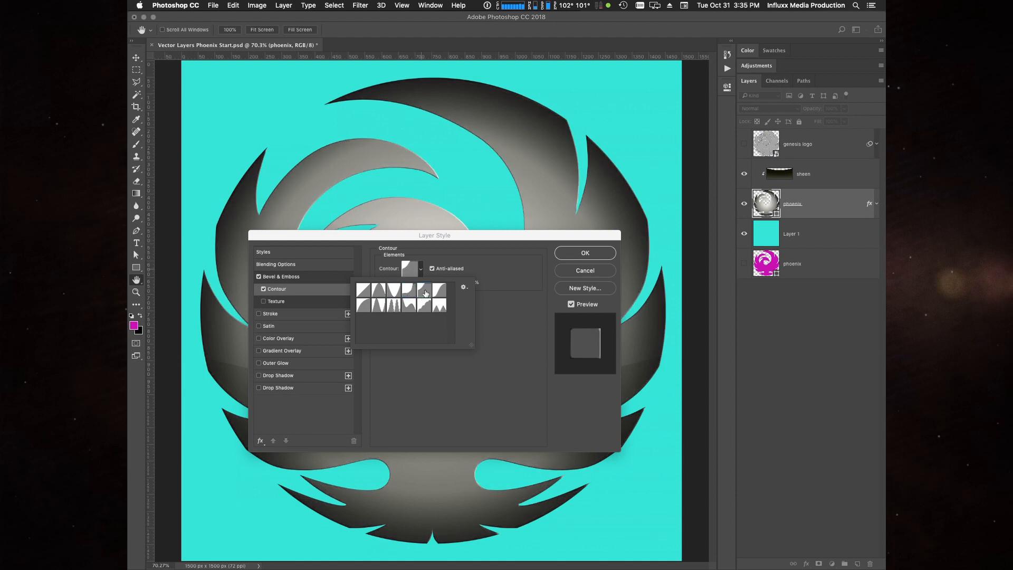
{"action": "left_click", "coordinate": [440, 290]}
{"action": "left_click", "coordinate": [393, 293]}
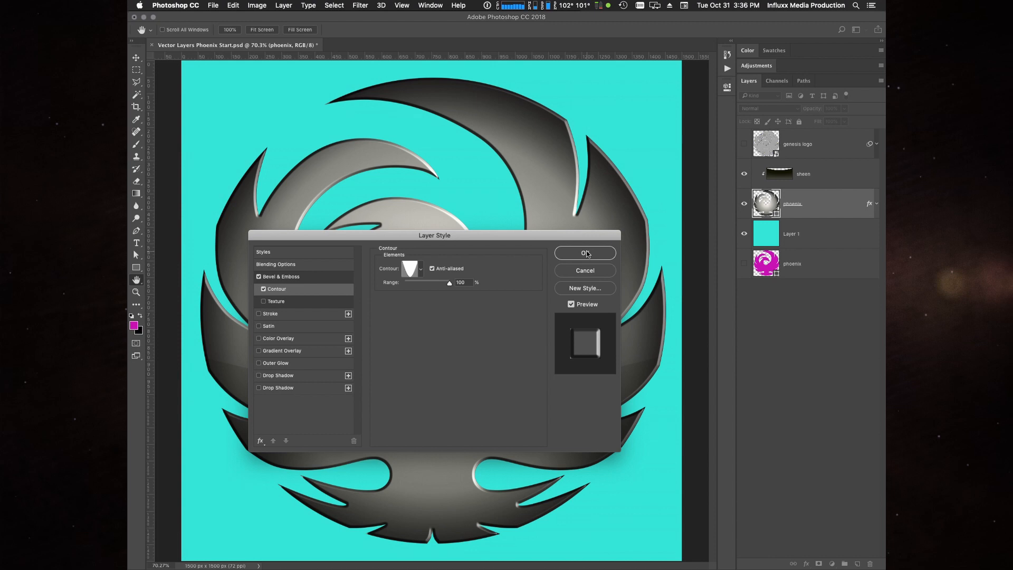
{"action": "left_click", "coordinate": [298, 278]}
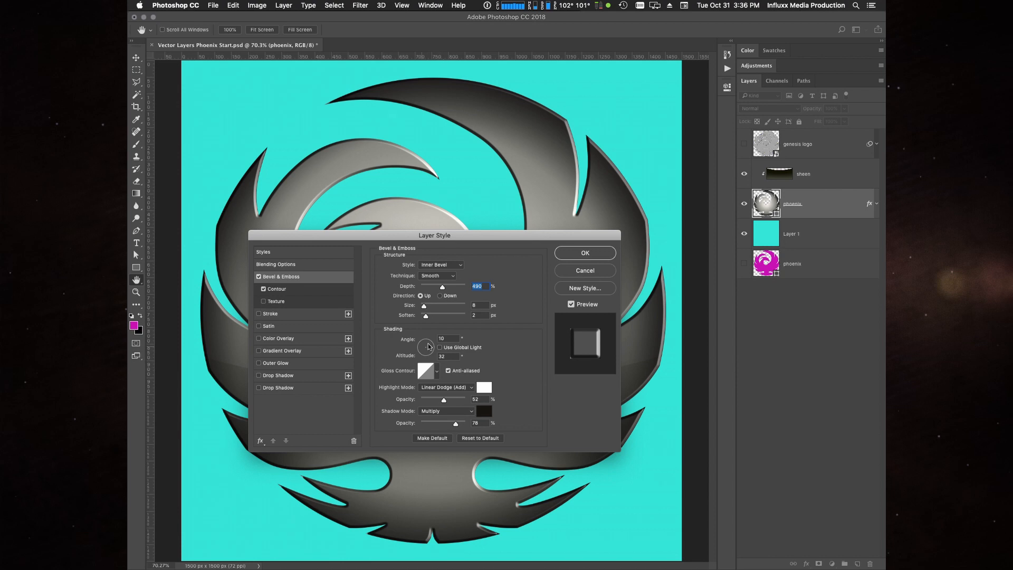
{"action": "left_click", "coordinate": [298, 290]}
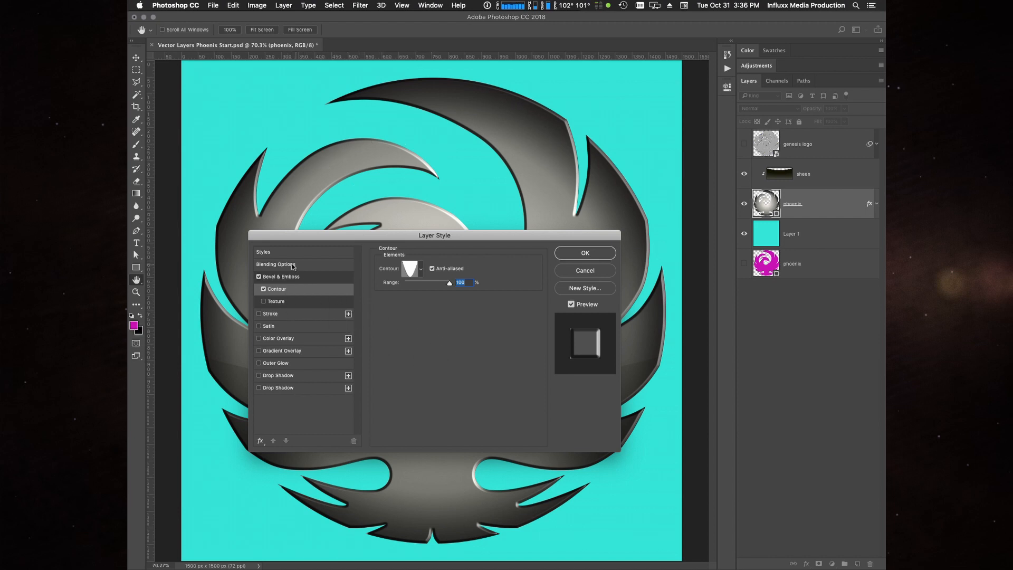
{"action": "left_click", "coordinate": [302, 278]}
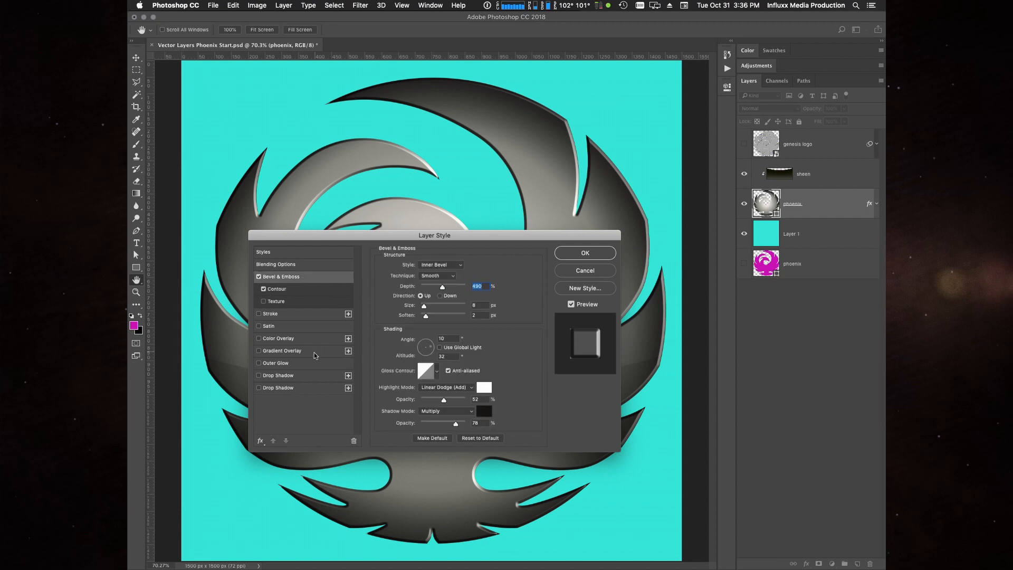
- Add a Stroke effect to the phoenix layer and set its colour to a deep blue-violet
{"action": "left_click", "coordinate": [280, 314]}
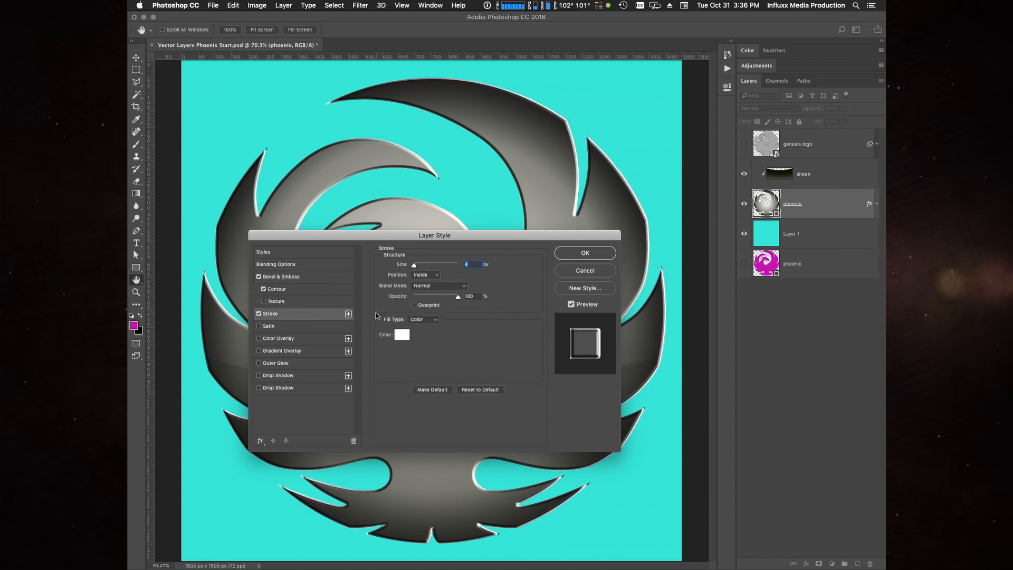
{"action": "left_click", "coordinate": [403, 335]}
{"action": "mouse_move", "coordinate": [459, 218]}
{"action": "left_mouse_down"}
{"action": "mouse_move", "coordinate": [502, 172]}
{"action": "mouse_move", "coordinate": [466, 202]}
{"action": "mouse_move", "coordinate": [460, 188]}
{"action": "left_mouse_up"}
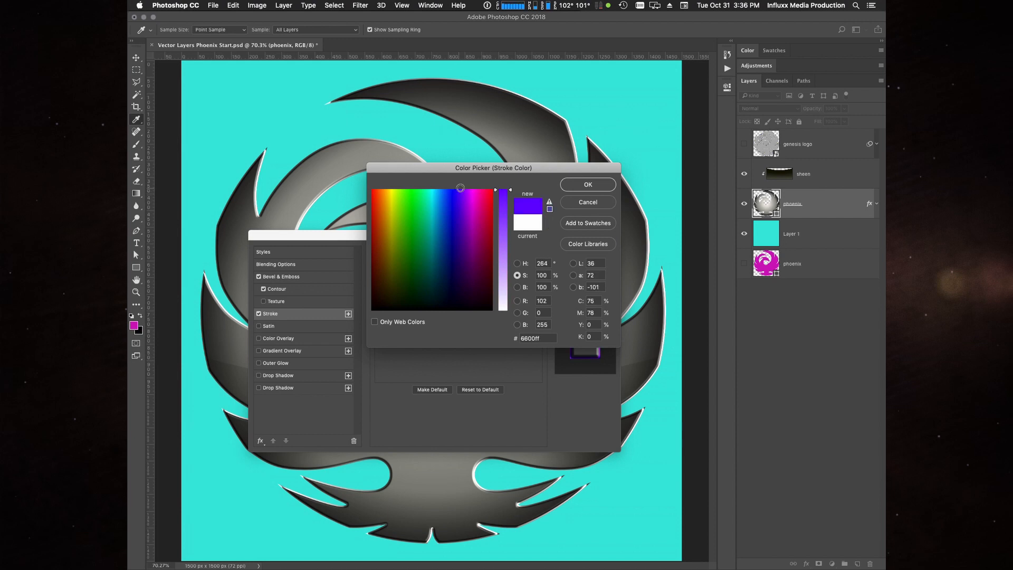
{"action": "left_click", "coordinate": [517, 287]}
{"action": "left_click_drag", "start_coordinate": [502, 213], "coordinate": [501, 231]}
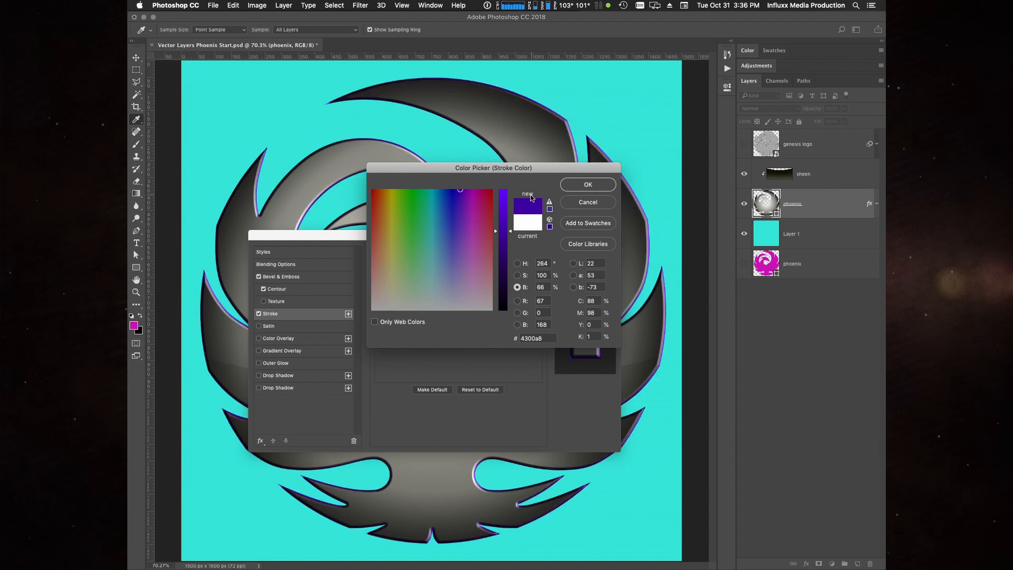
{"action": "left_click", "coordinate": [459, 191]}
{"action": "left_click_drag", "start_coordinate": [458, 190], "coordinate": [459, 190]}
{"action": "left_click", "coordinate": [590, 184]}
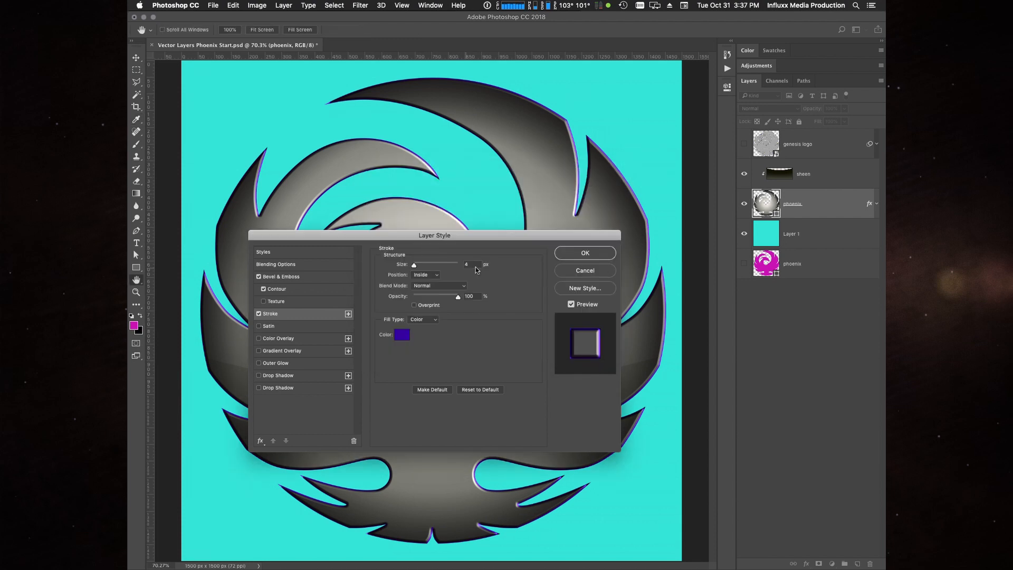
- Set the stroke's size to 10 px with Inside position, and compare the edge with the stroke off and on
{"action": "double_click", "coordinate": [477, 266]}
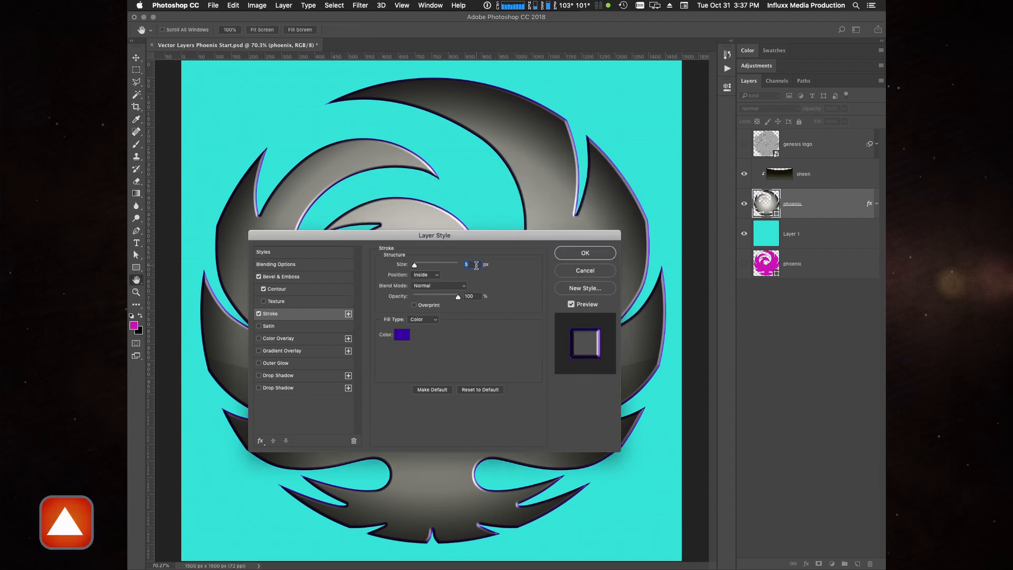
{"action": "key", "text": "Up"}
{"action": "key", "text": "Up"}
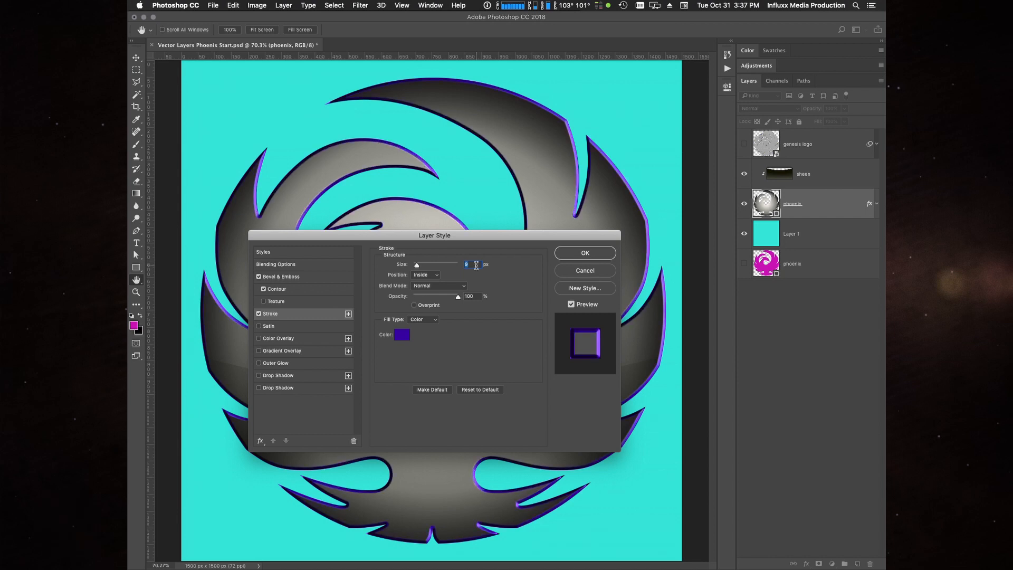
{"action": "key", "text": "Up"}
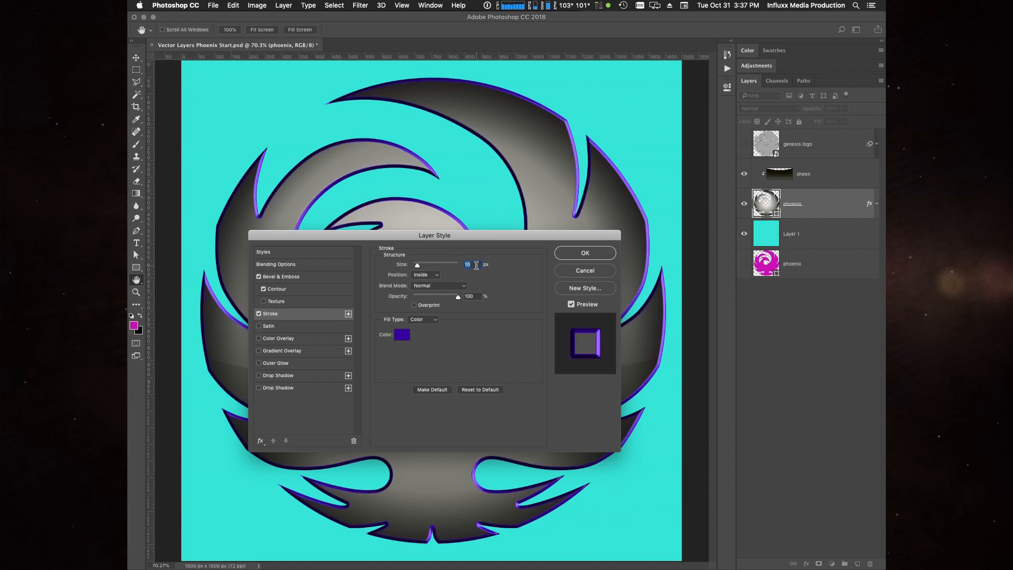
{"action": "left_click", "coordinate": [420, 277]}
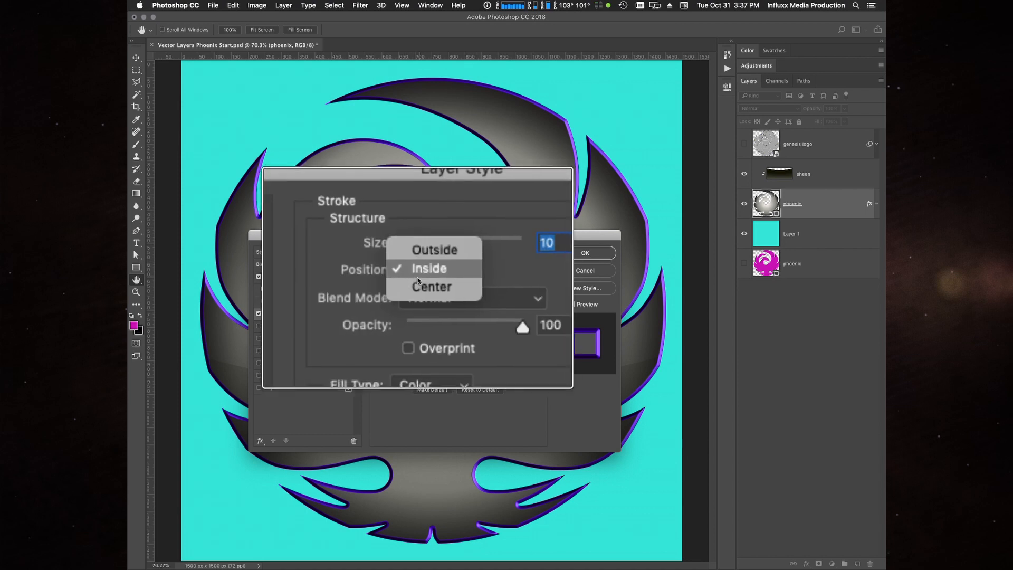
{"action": "left_click", "coordinate": [418, 279]}
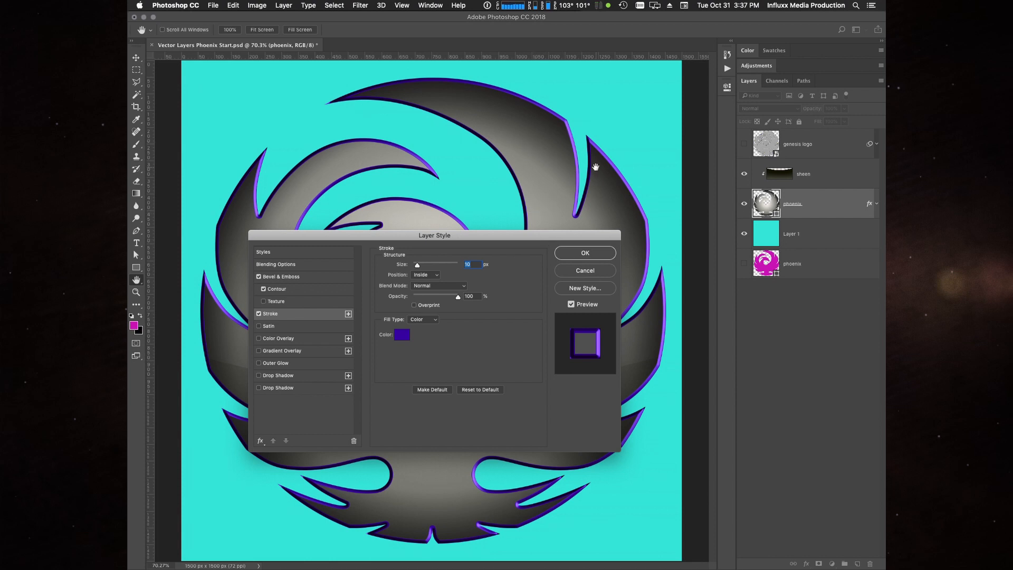
{"action": "left_click", "coordinate": [259, 314]}
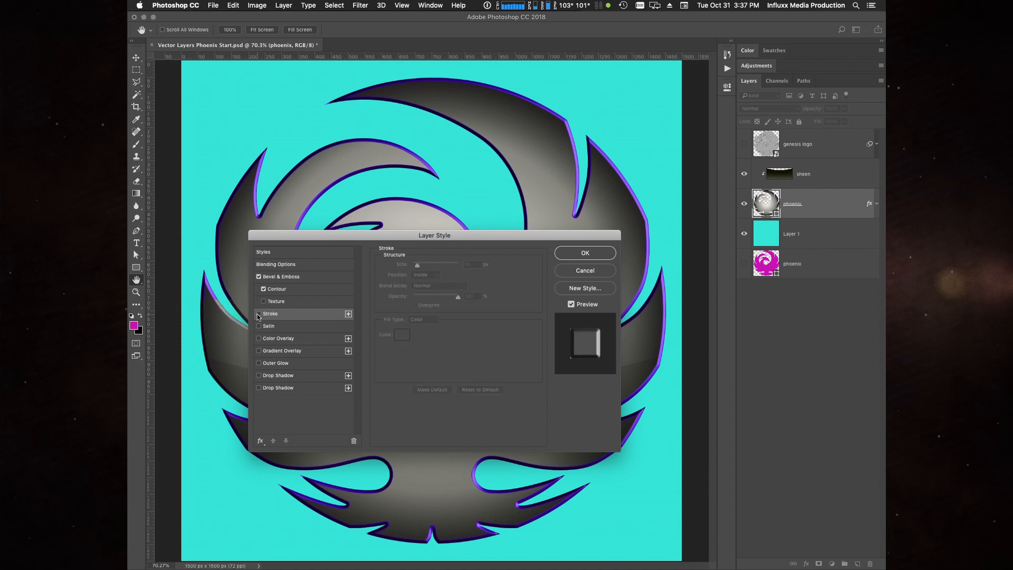
{"action": "left_click", "coordinate": [259, 314]}
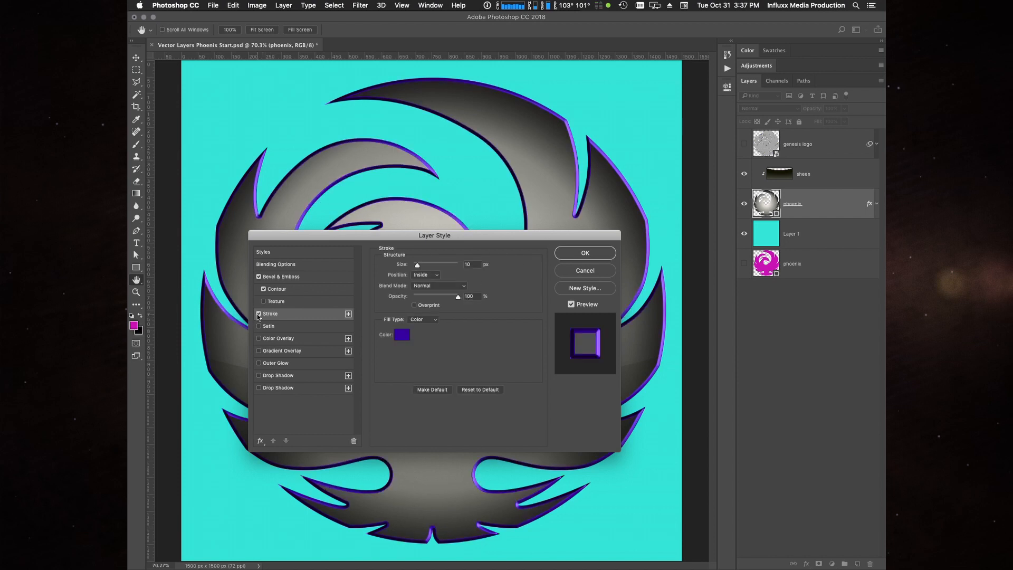
- Compare the Center and Outside positions for the stroke and set it to Center
{"action": "left_click", "coordinate": [425, 275]}
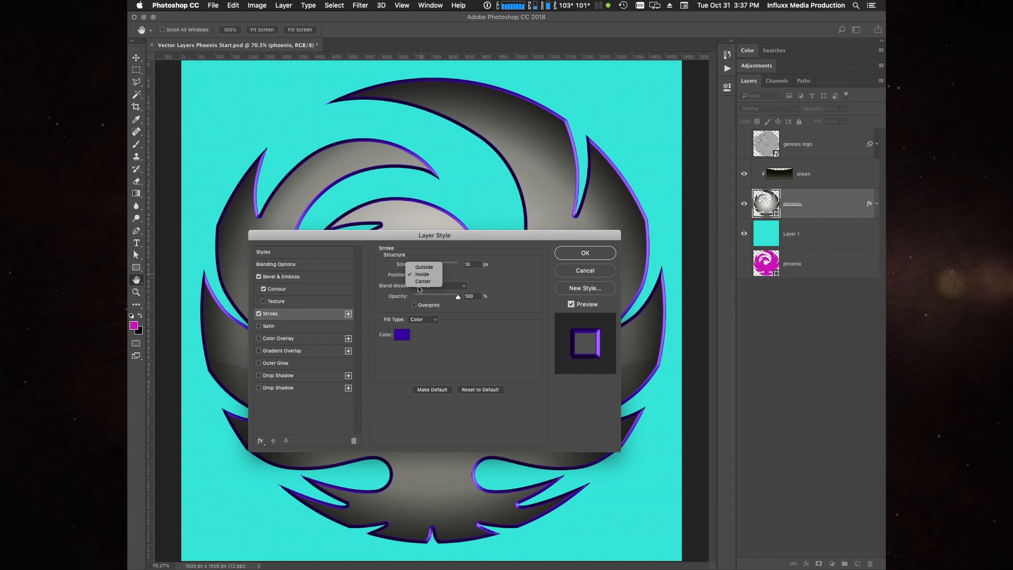
{"action": "left_click", "coordinate": [422, 284]}
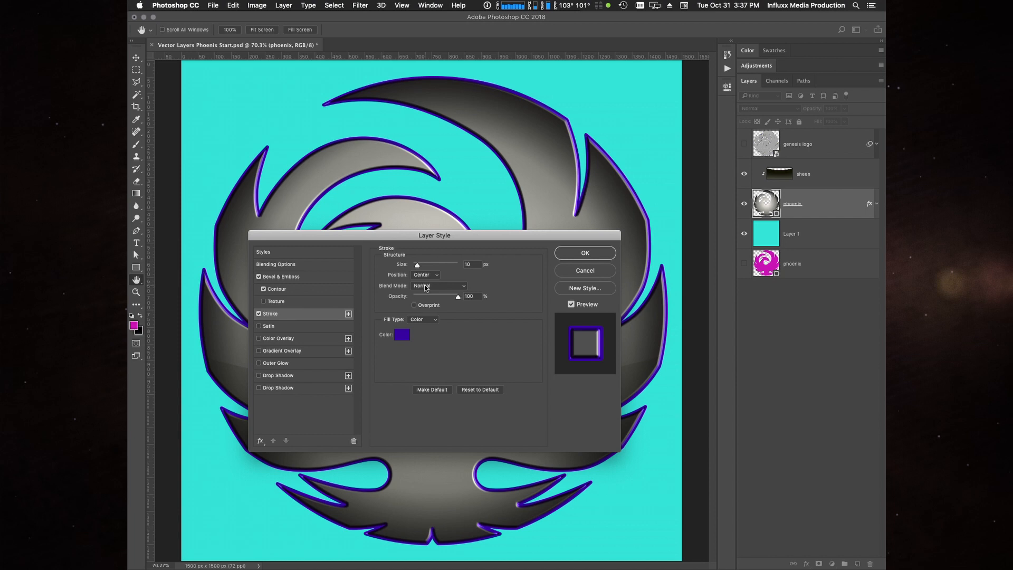
{"action": "left_click", "coordinate": [425, 274]}
{"action": "left_click", "coordinate": [424, 260]}
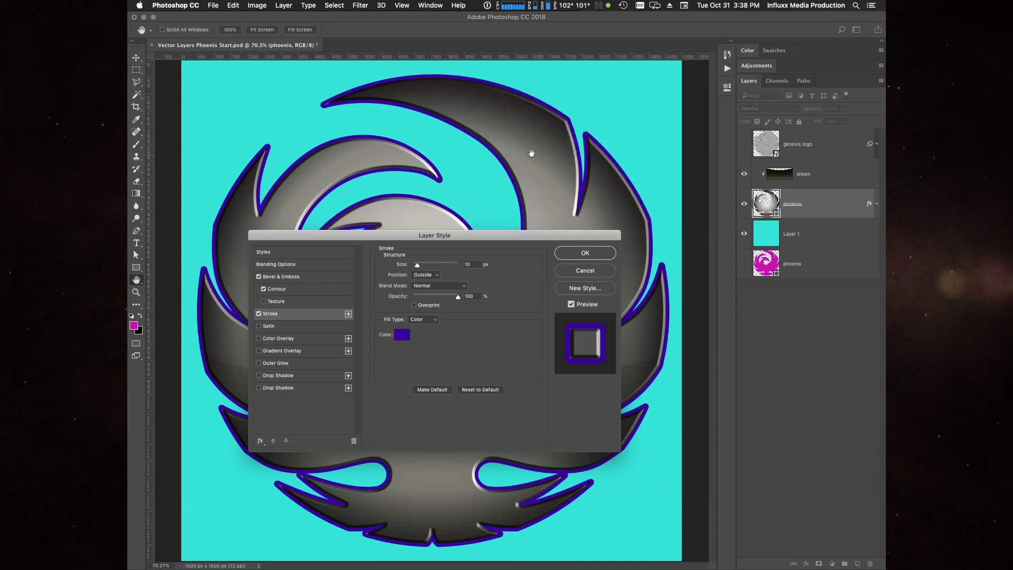
{"action": "left_click", "coordinate": [423, 274]}
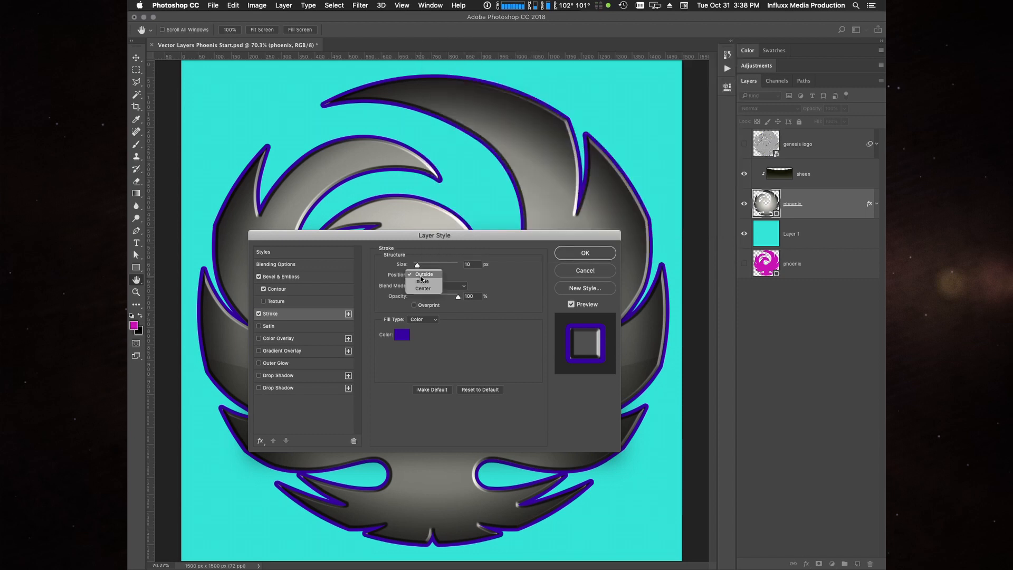
{"action": "left_click", "coordinate": [420, 289]}
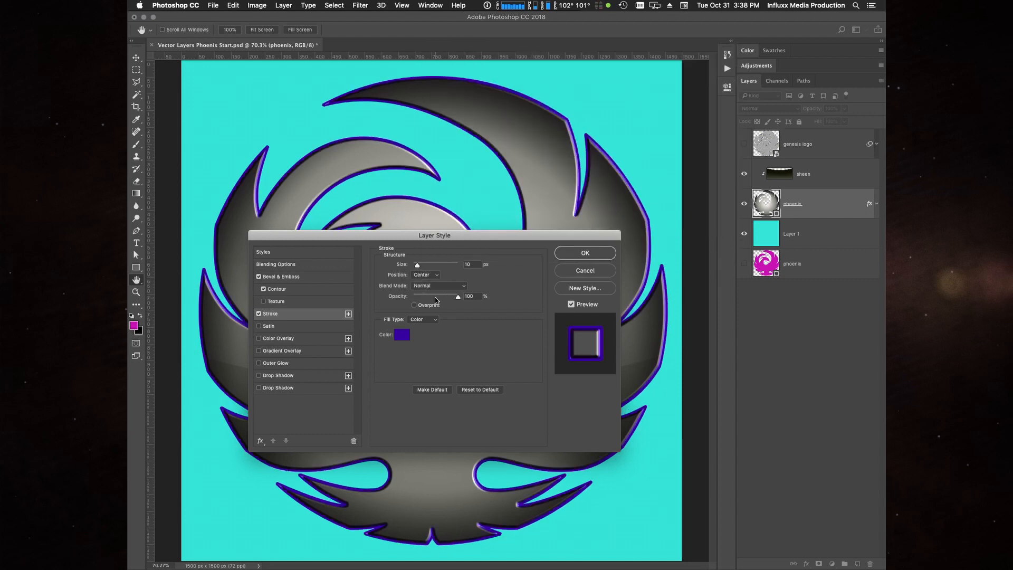
- Reduce the stroke's size to 6 px
{"action": "left_click", "coordinate": [476, 266]}
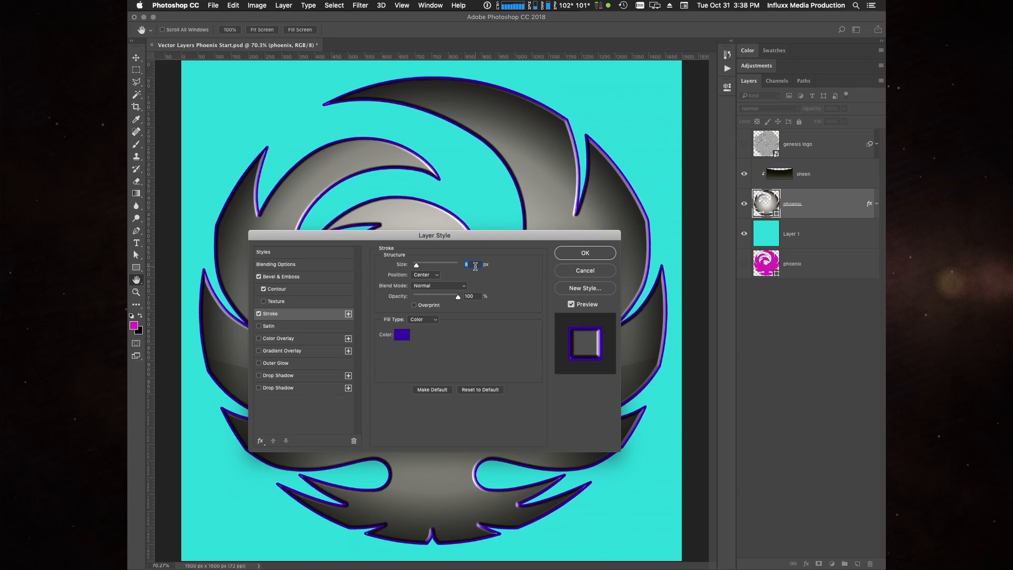
{"action": "key", "text": "Down"}
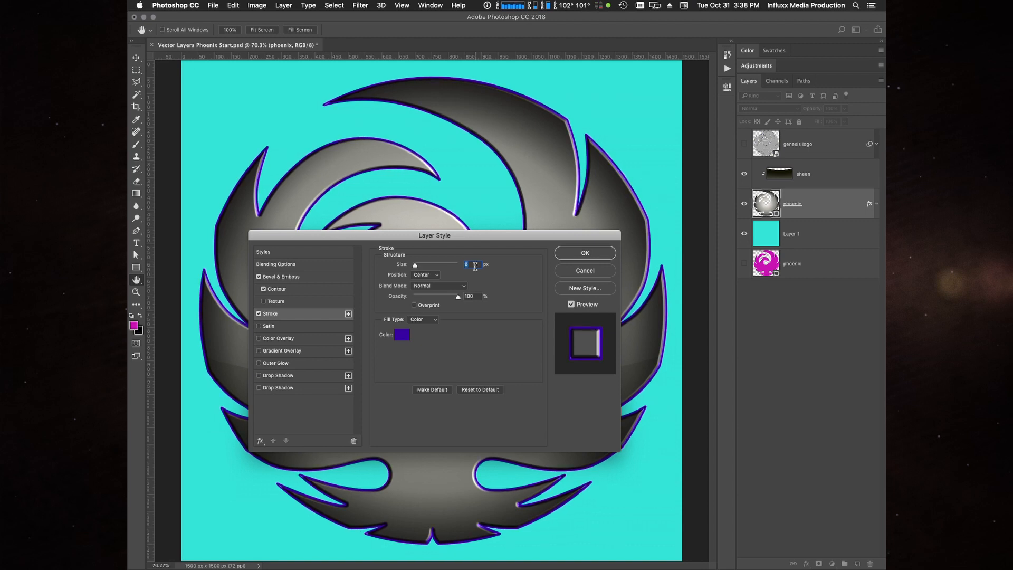
{"action": "key", "text": "Down"}
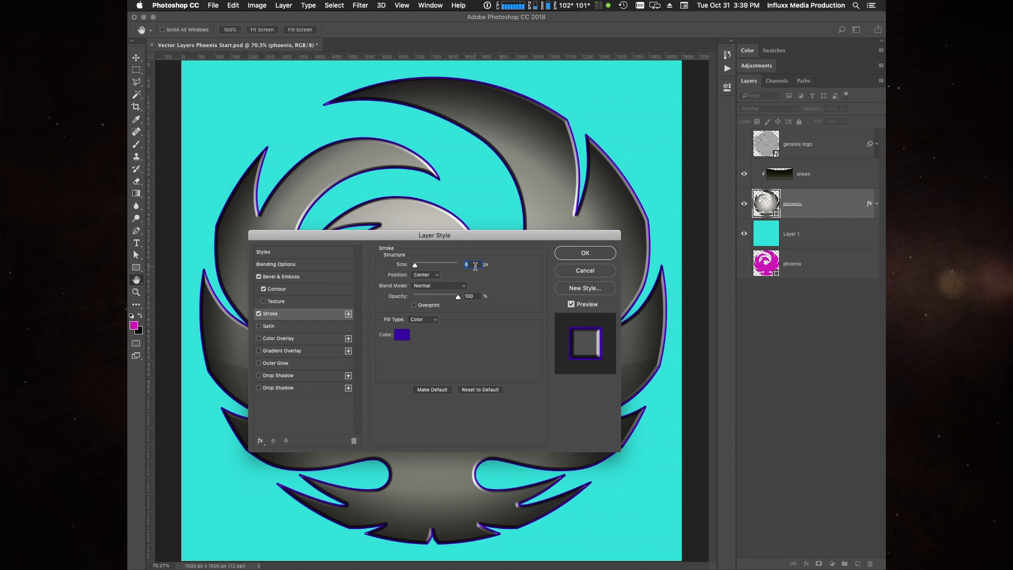
- Apply the edited layer style to the phoenix layer
{"action": "key", "text": "super+h"}
{"action": "key", "text": "Return"}
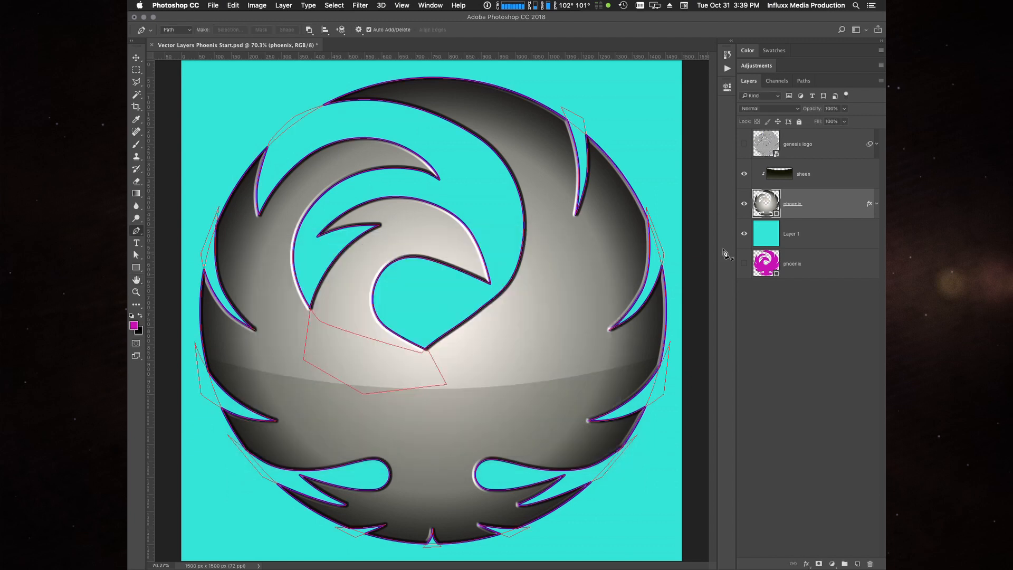
{"action": "right_click", "coordinate": [835, 207]}
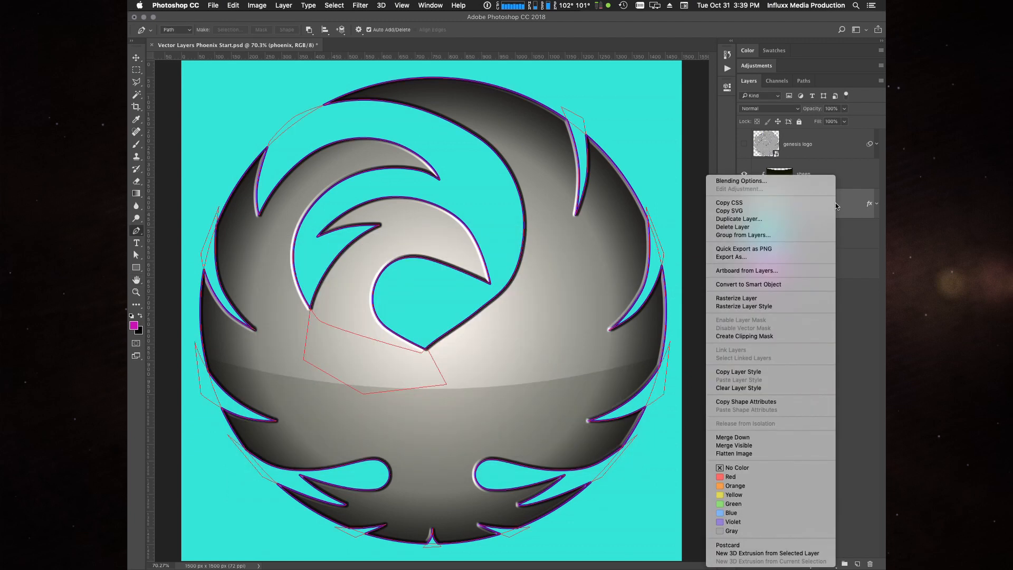
{"action": "left_click", "coordinate": [853, 202]}
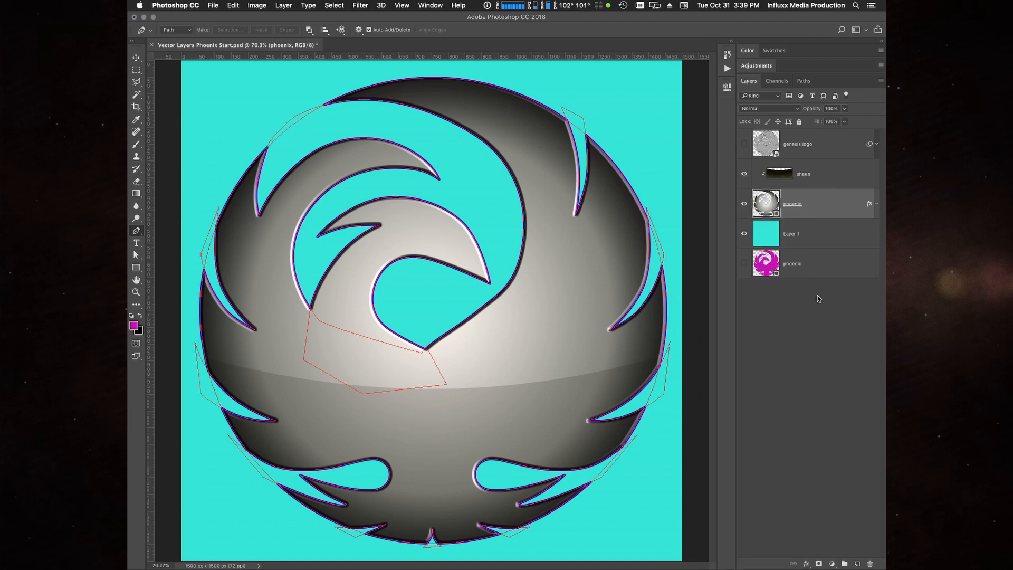
- Create a solid colour fill layer named "ph stroke" from the saved phoenix path
{"action": "left_click", "coordinate": [803, 81]}
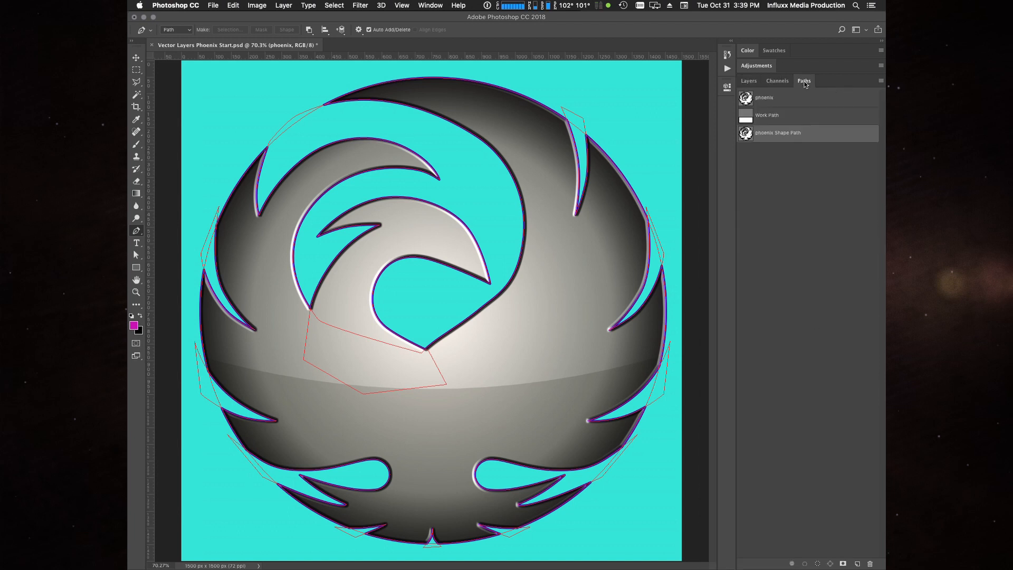
{"action": "left_click", "coordinate": [791, 101]}
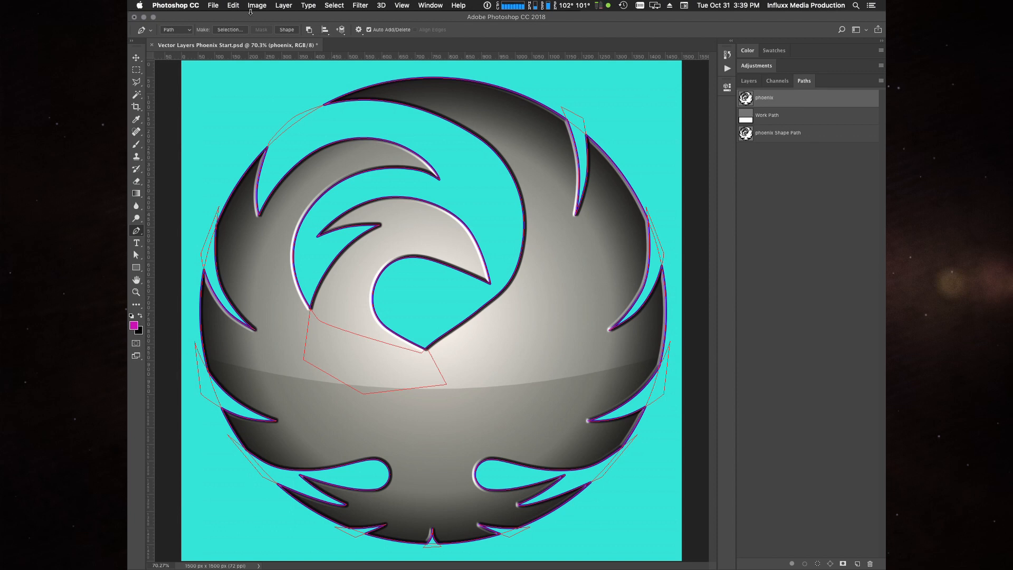
{"action": "left_click", "coordinate": [281, 5]}
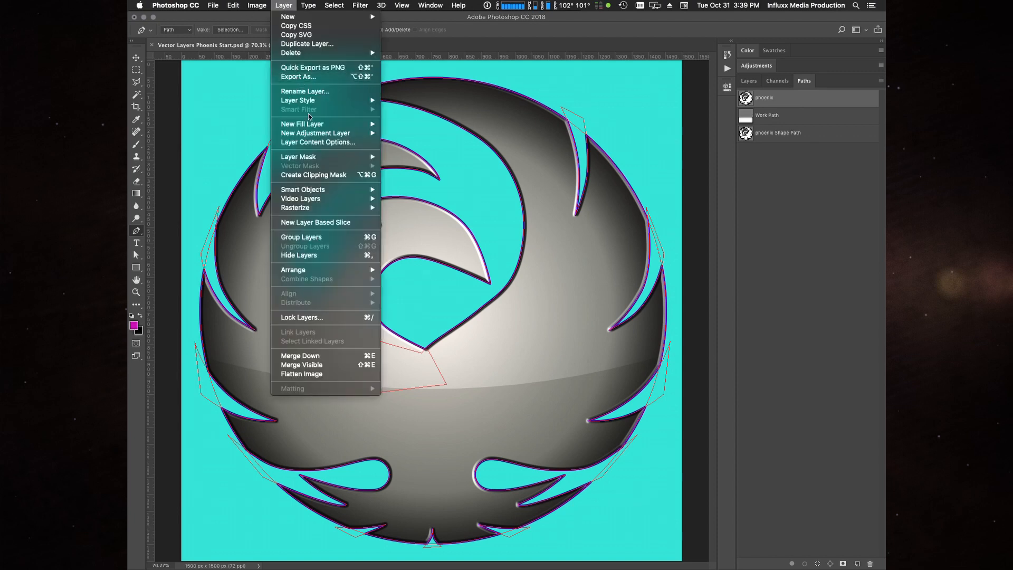
{"action": "mouse_move", "coordinate": [312, 125]}
{"action": "left_click", "coordinate": [405, 125]}
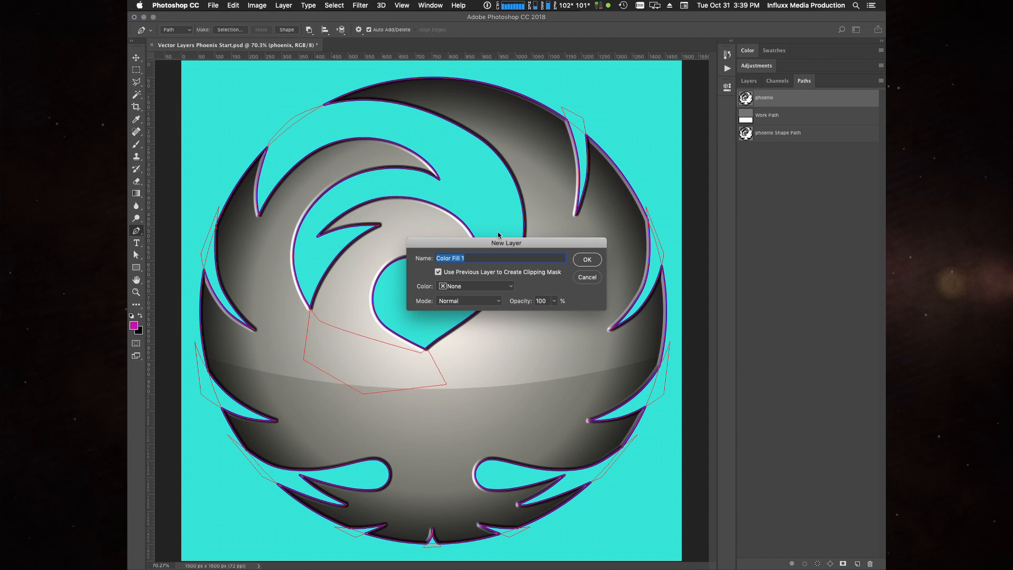
{"action": "type", "text": "ph stroke"}
{"action": "key", "text": "Return"}
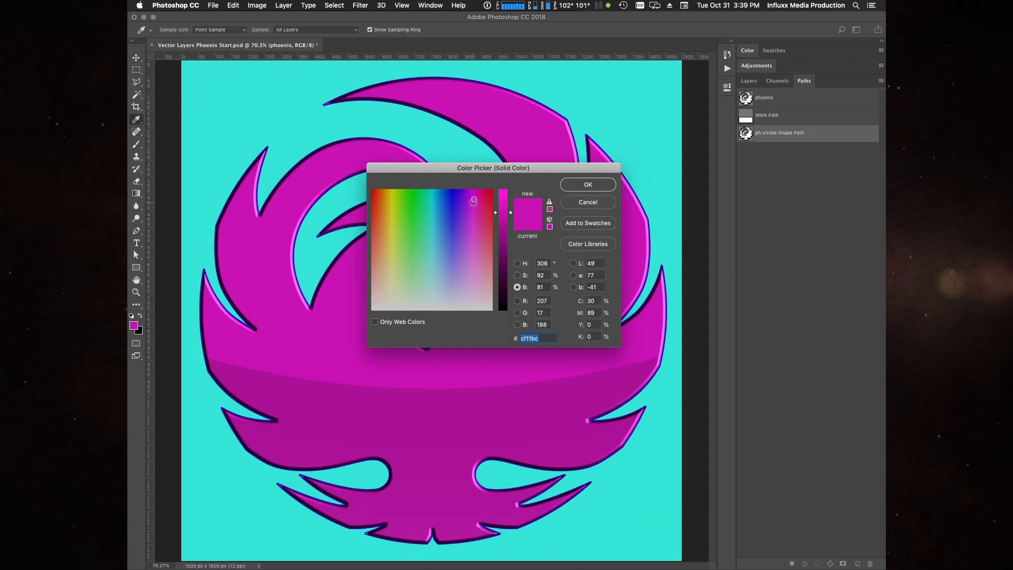
- Fill the ph stroke shape with blue #3600cf and move its layer directly below the upper phoenix layer
{"action": "left_click", "coordinate": [458, 190]}
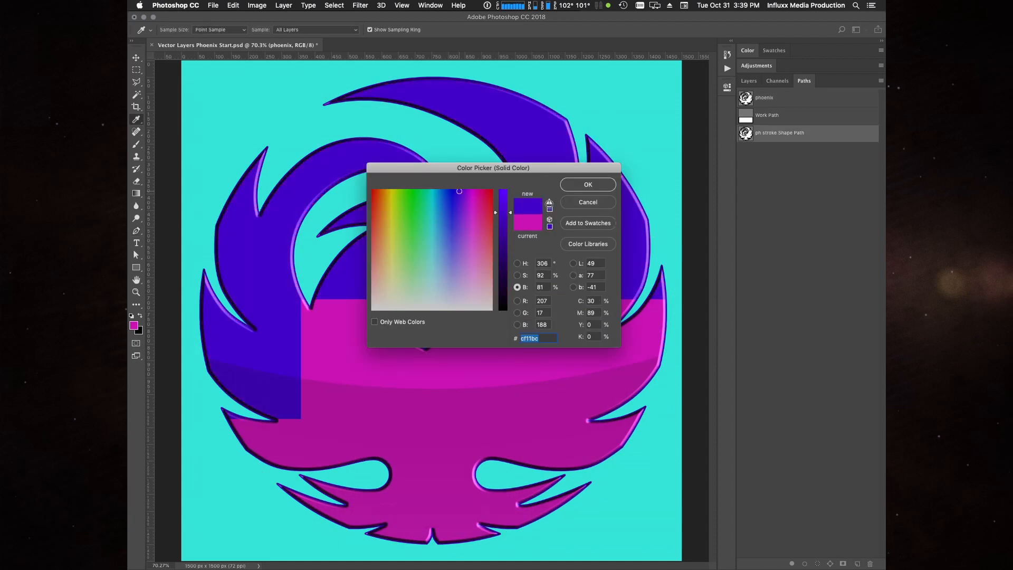
{"action": "left_click", "coordinate": [457, 189]}
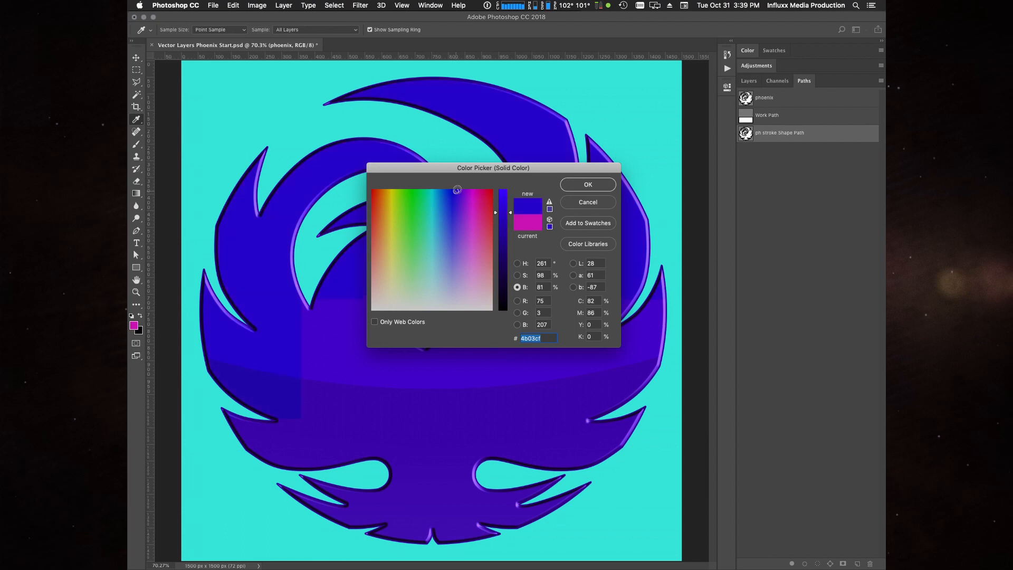
{"action": "left_click", "coordinate": [456, 189]}
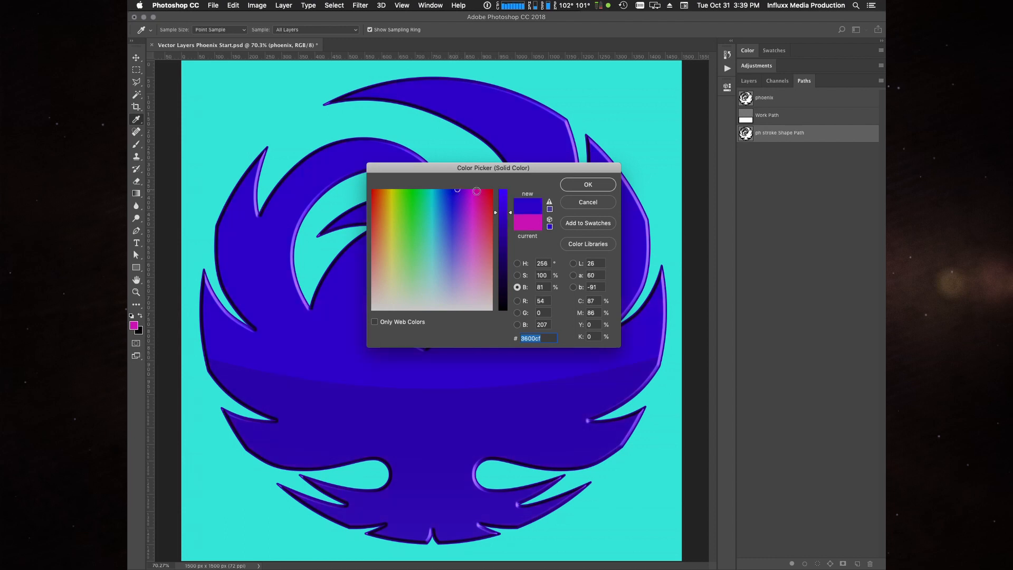
{"action": "left_click", "coordinate": [586, 186]}
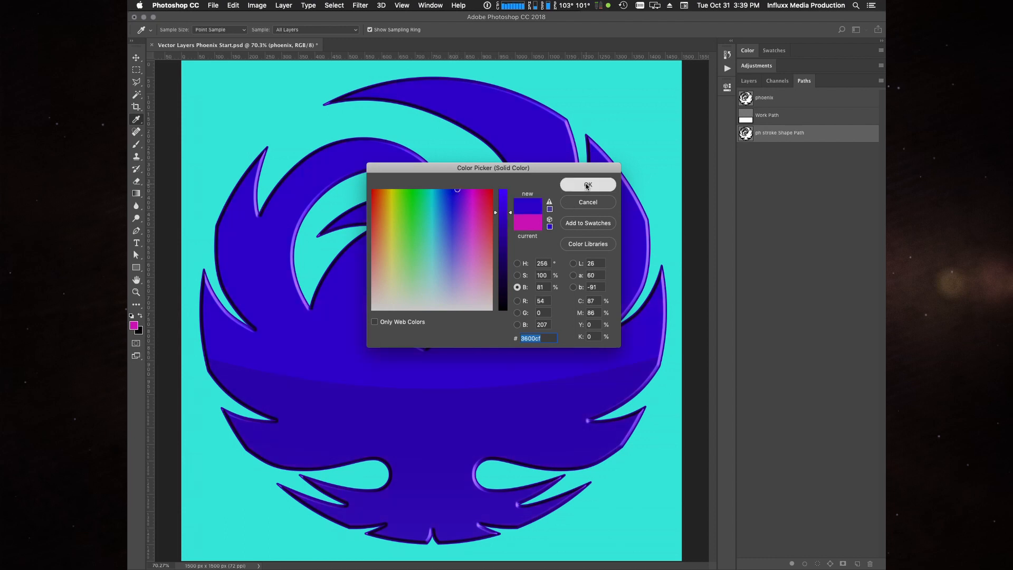
{"action": "left_click", "coordinate": [750, 81]}
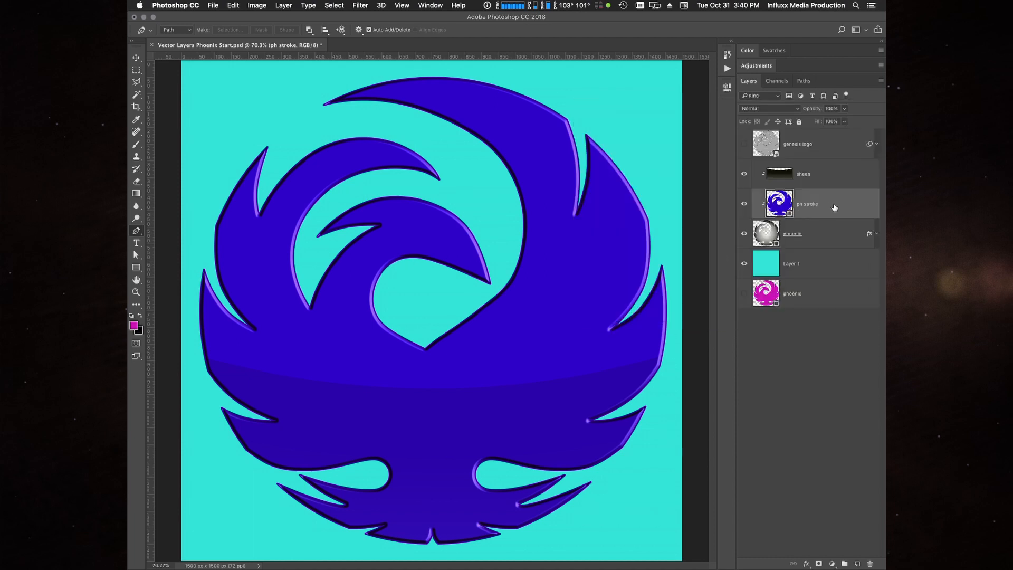
{"action": "left_click_drag", "start_coordinate": [835, 206], "coordinate": [836, 242]}
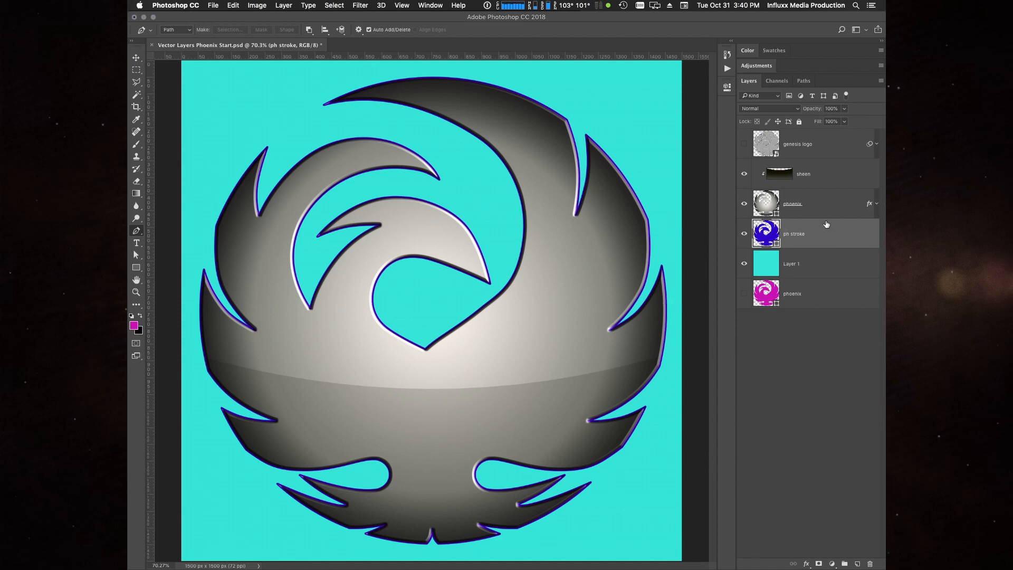
- Save the phoenix layer's stroke colour #3c01a8 as a swatch named "purple", leaving the layer style unchanged
{"action": "left_click", "coordinate": [877, 204]}
{"action": "double_click", "coordinate": [776, 242]}
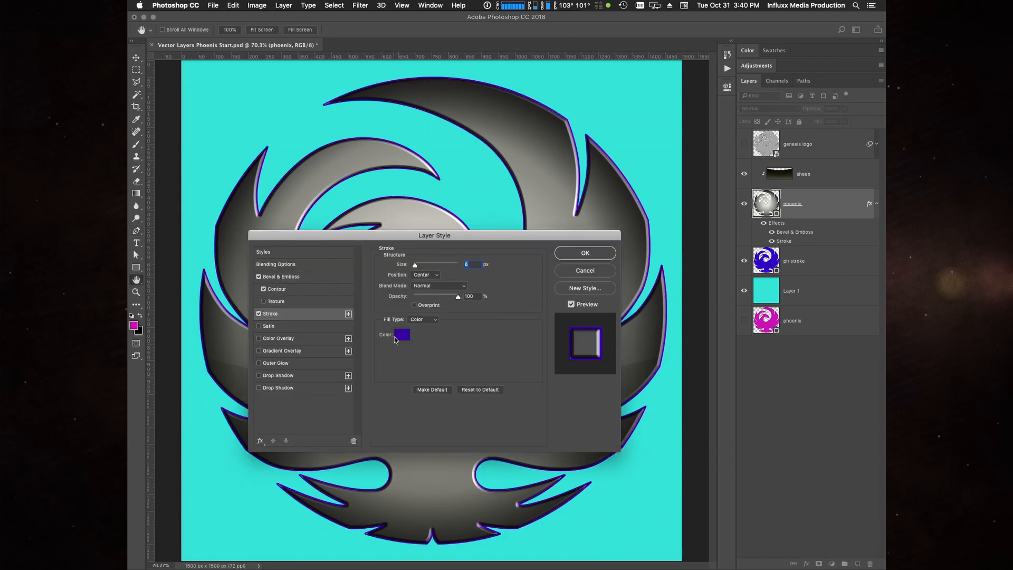
{"action": "left_click", "coordinate": [401, 334]}
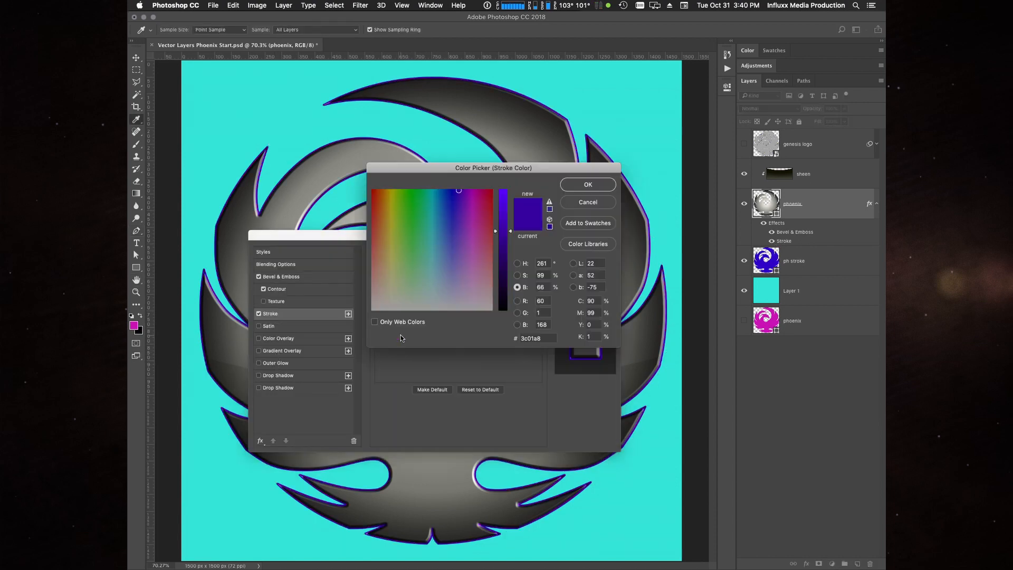
{"action": "left_click", "coordinate": [587, 223]}
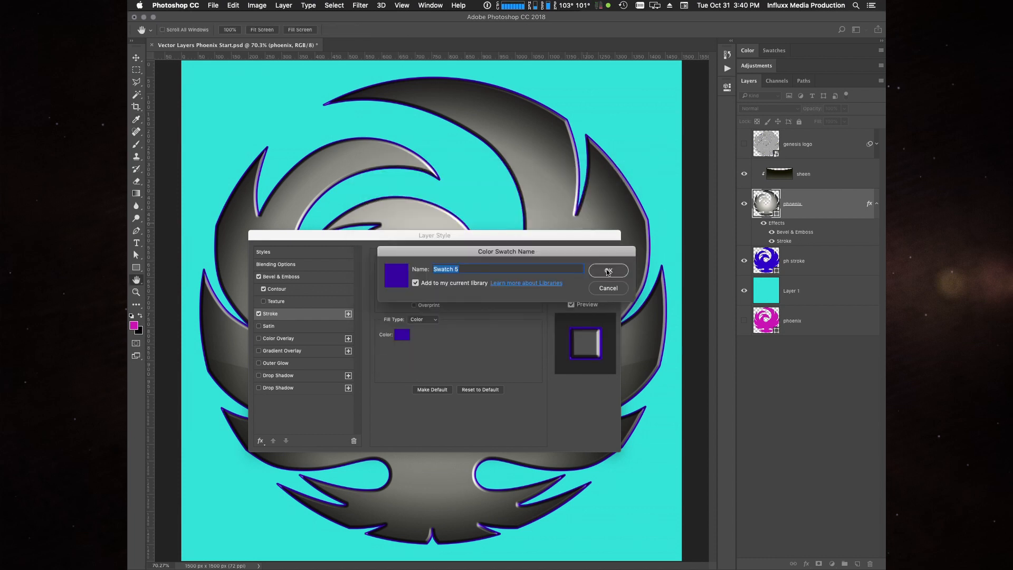
{"action": "type", "text": "purple"}
{"action": "key", "text": "Return"}
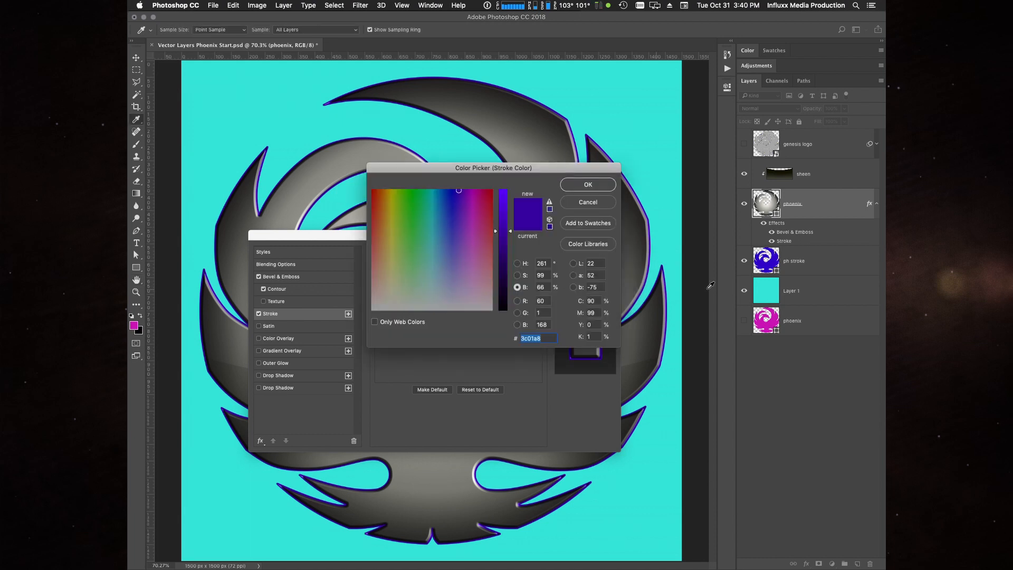
{"action": "left_click", "coordinate": [589, 186]}
{"action": "left_click", "coordinate": [585, 270]}
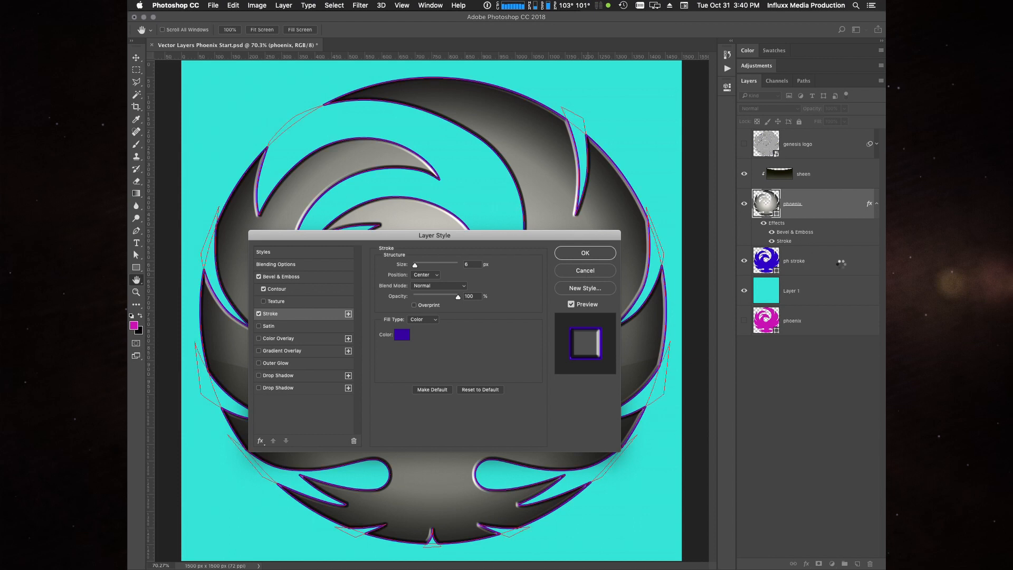
- Select the ph stroke layer and make the purple swatch the foreground colour
{"action": "key", "text": "p"}
{"action": "left_click", "coordinate": [771, 269]}
{"action": "left_click", "coordinate": [774, 50]}
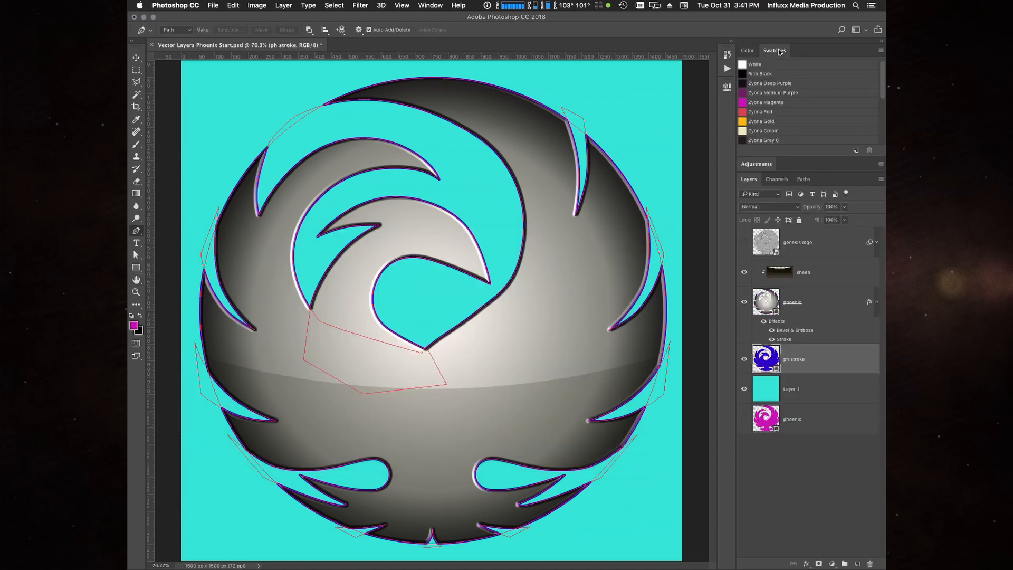
{"action": "scroll", "coordinate": [822, 103], "scroll_direction": "down", "scroll_amount": 3}
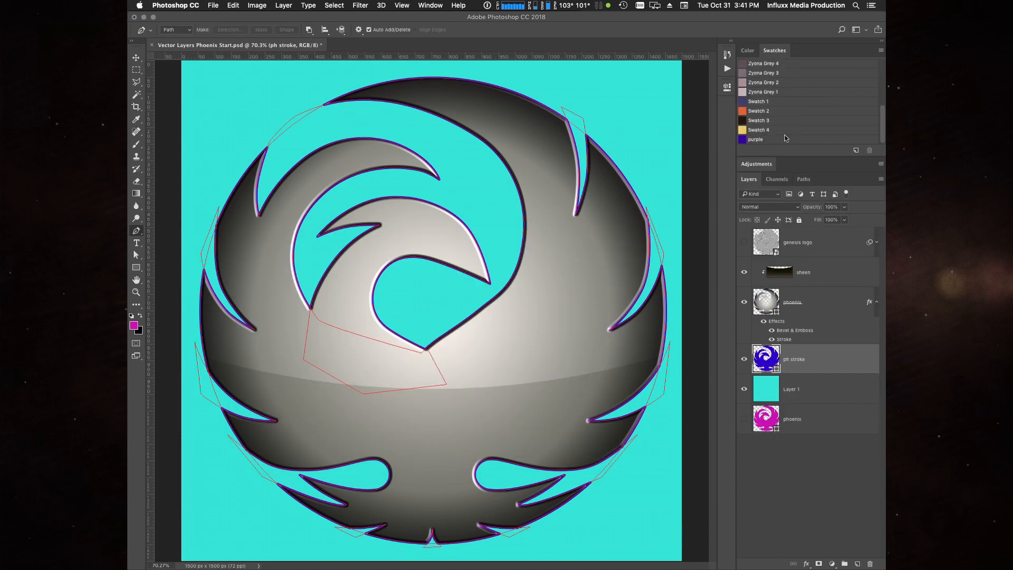
{"action": "left_click", "coordinate": [758, 140]}
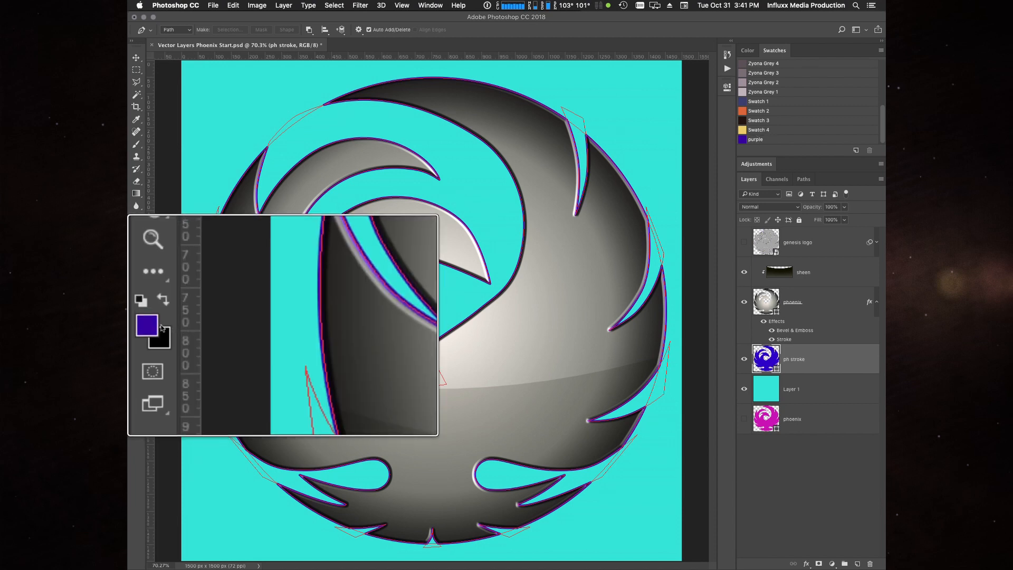
{"action": "left_click", "coordinate": [783, 51]}
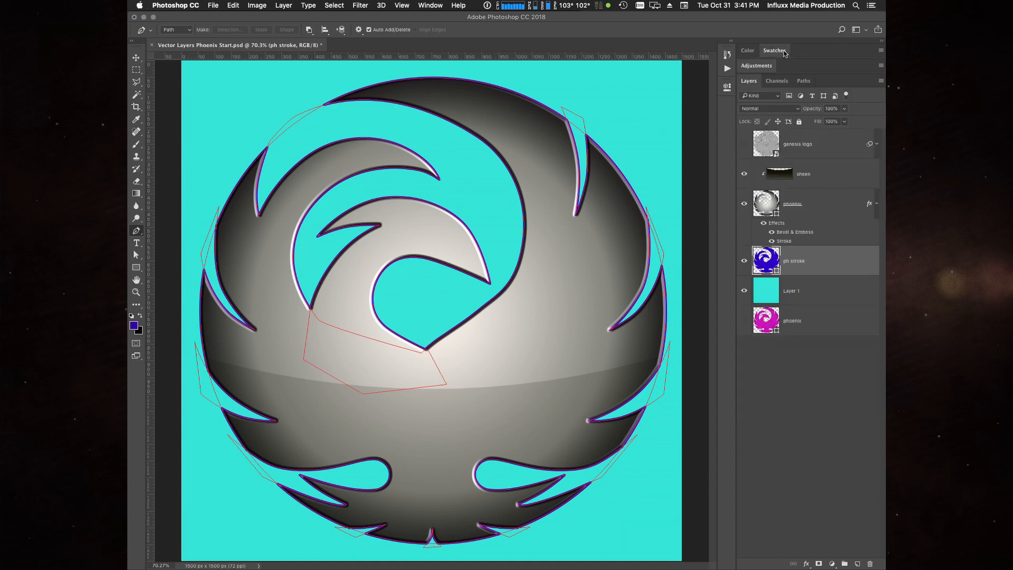
- Match the ph stroke layer's fill colour to the purple foreground colour, #3c01a8
{"action": "double_click", "coordinate": [780, 266]}
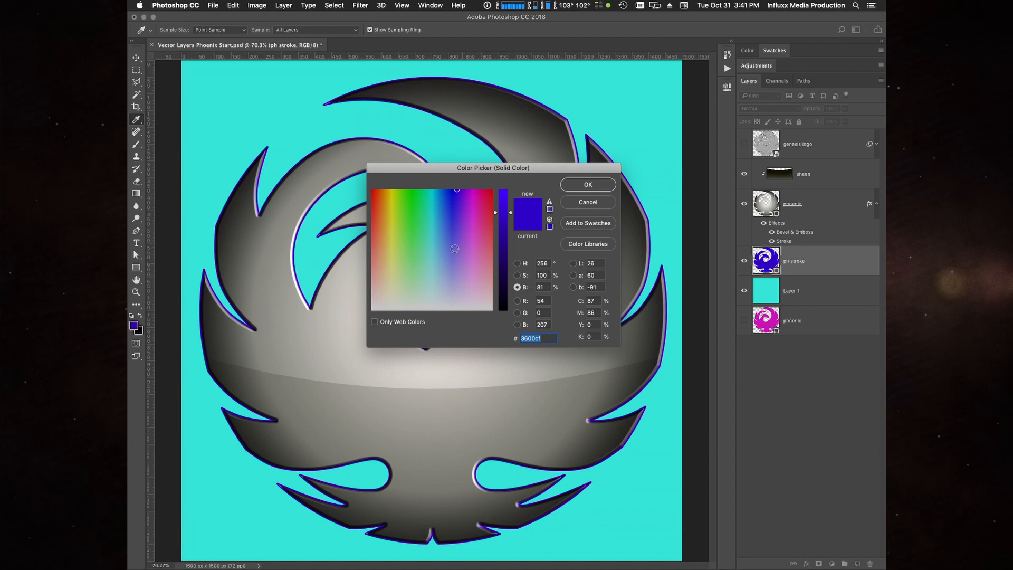
{"action": "left_click", "coordinate": [136, 321]}
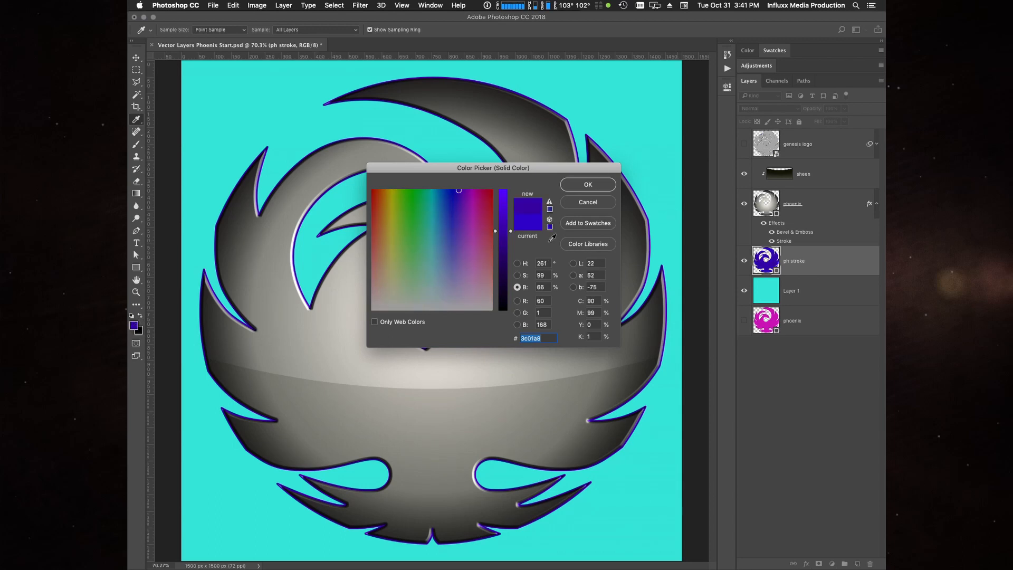
{"action": "left_click", "coordinate": [589, 184]}
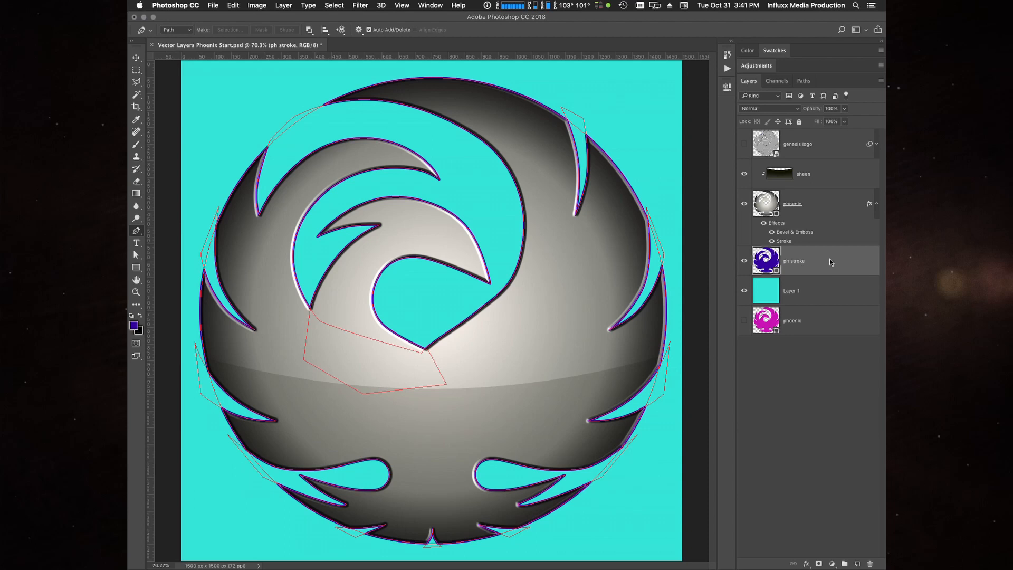
- Copy the phoenix layer's effects to the ph stroke layer and delete Bevel & Emboss from the copy
{"action": "left_click", "coordinate": [870, 205]}
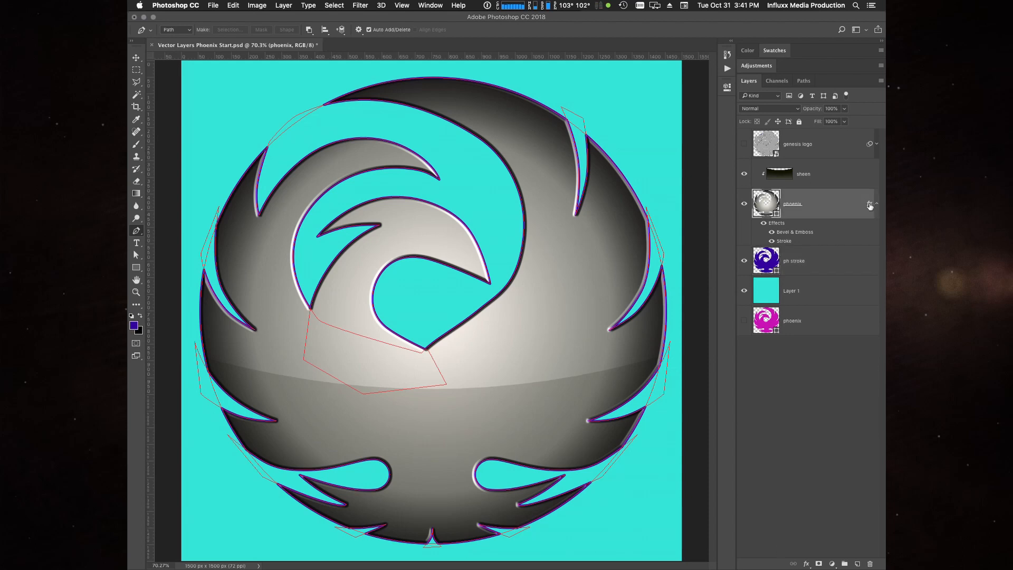
{"action": "left_click_drag", "start_coordinate": [870, 206], "coordinate": [866, 264]}
{"action": "left_click", "coordinate": [876, 261]}
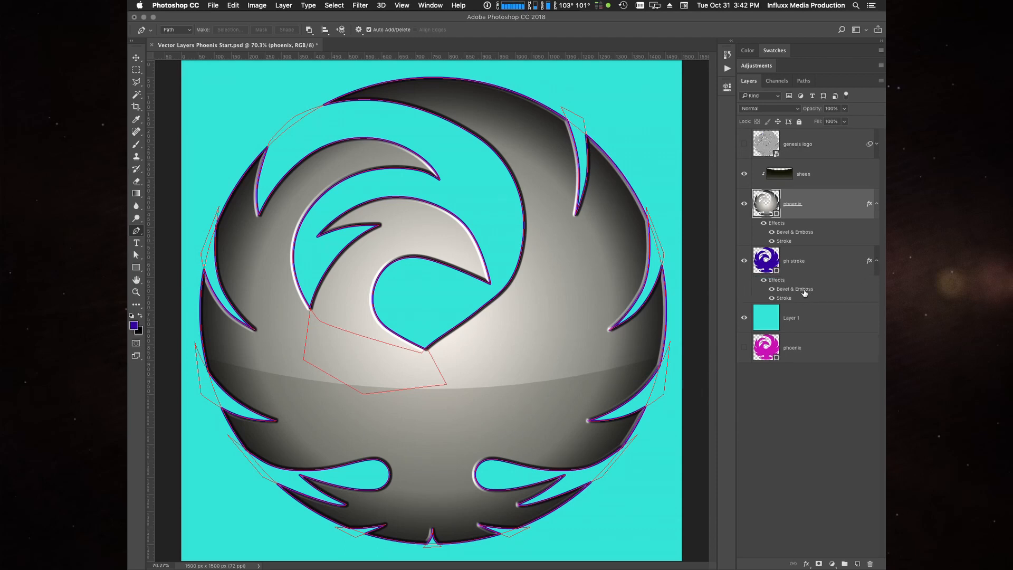
{"action": "left_click", "coordinate": [800, 296]}
{"action": "mouse_move", "coordinate": [795, 292]}
{"action": "left_mouse_down"}
{"action": "mouse_move", "coordinate": [854, 333]}
{"action": "mouse_move", "coordinate": [857, 564]}
{"action": "mouse_move", "coordinate": [871, 562]}
{"action": "left_mouse_up"}
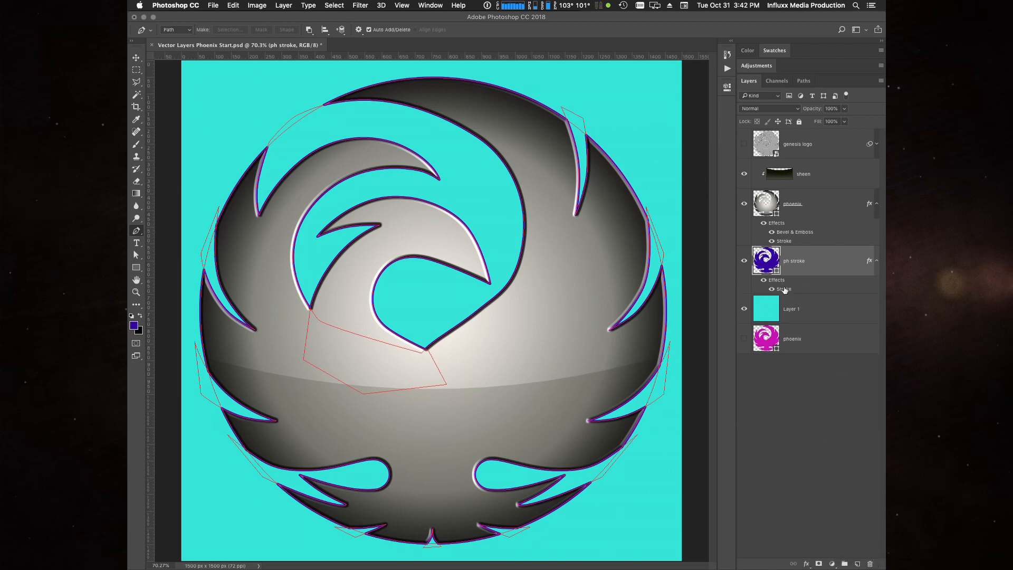
- Increase the size of the ph stroke layer's Stroke effect by a few pixels for a thicker outline
{"action": "double_click", "coordinate": [784, 290]}
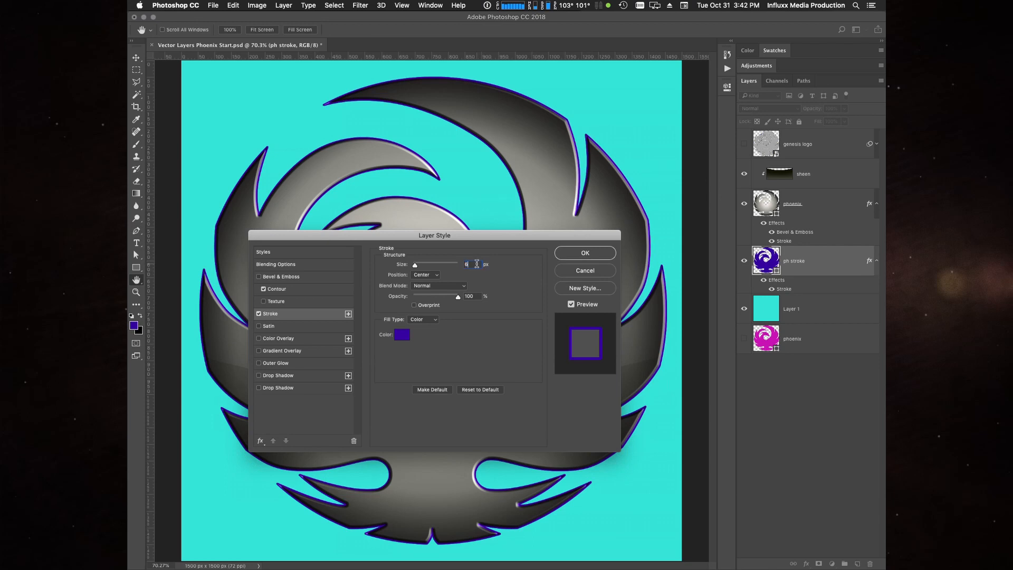
{"action": "key", "text": "Up"}
{"action": "key", "text": "Up"}
{"action": "key", "text": "Up"}
{"action": "key", "text": "Up"}
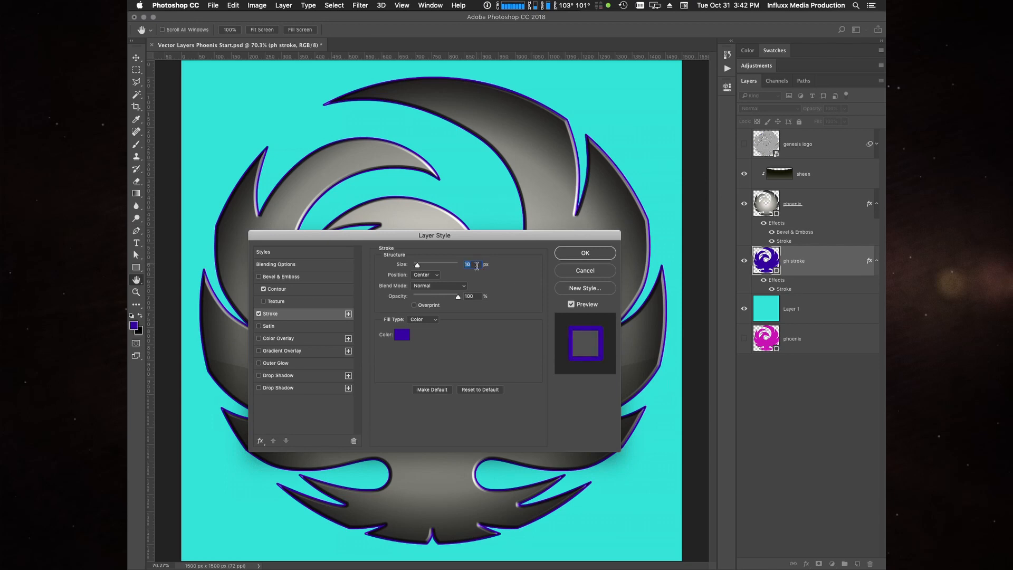
{"action": "left_click", "coordinate": [584, 254]}
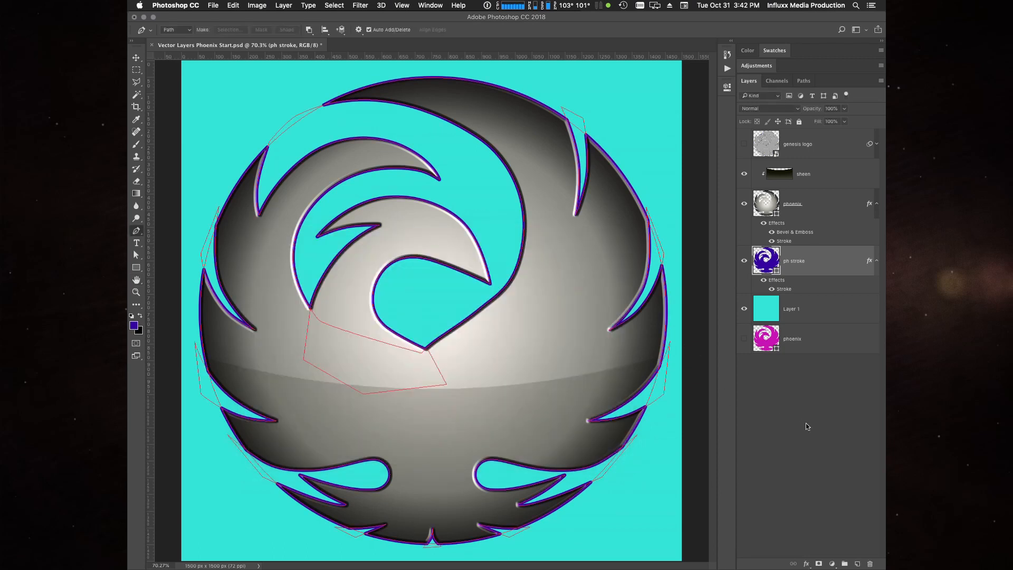
- Compare the logo's outline with the ph stroke layer hidden and shown, with no layer selected
{"action": "left_click", "coordinate": [805, 425]}
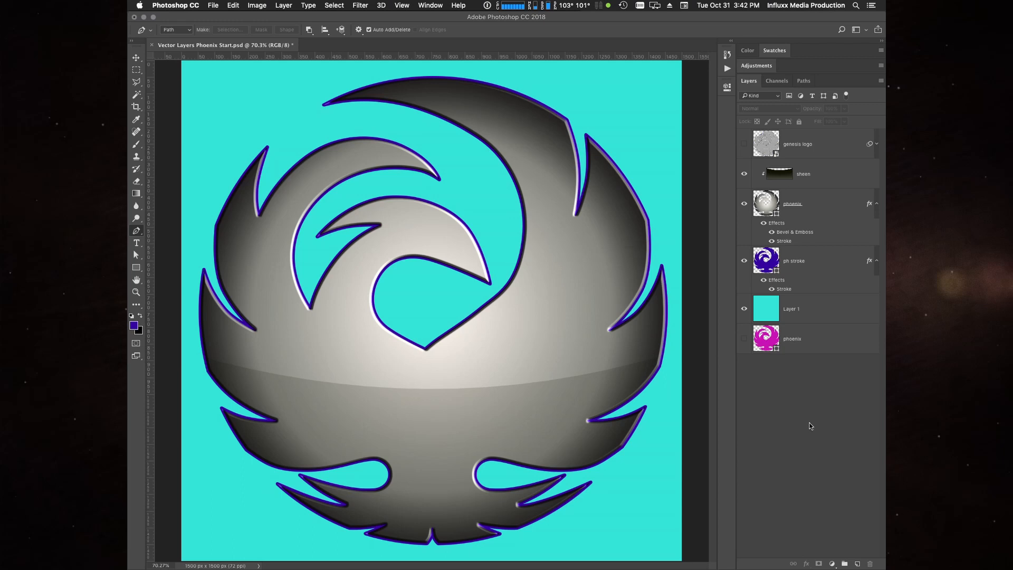
{"action": "left_click", "coordinate": [743, 263]}
{"action": "left_click", "coordinate": [744, 263]}
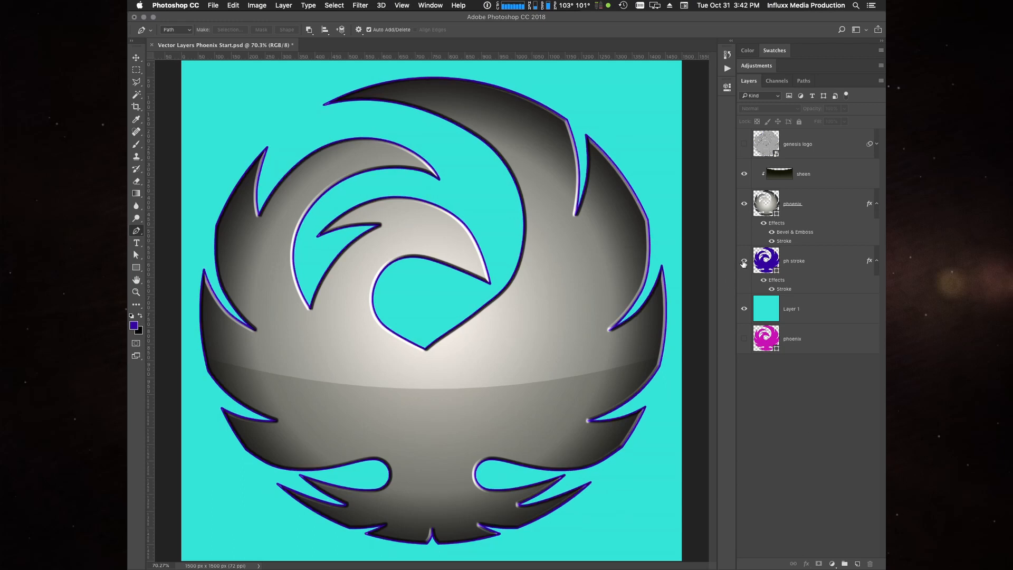
- Collapse the effects lists of the ph stroke and phoenix layers and deselect all layers
{"action": "left_click", "coordinate": [807, 265]}
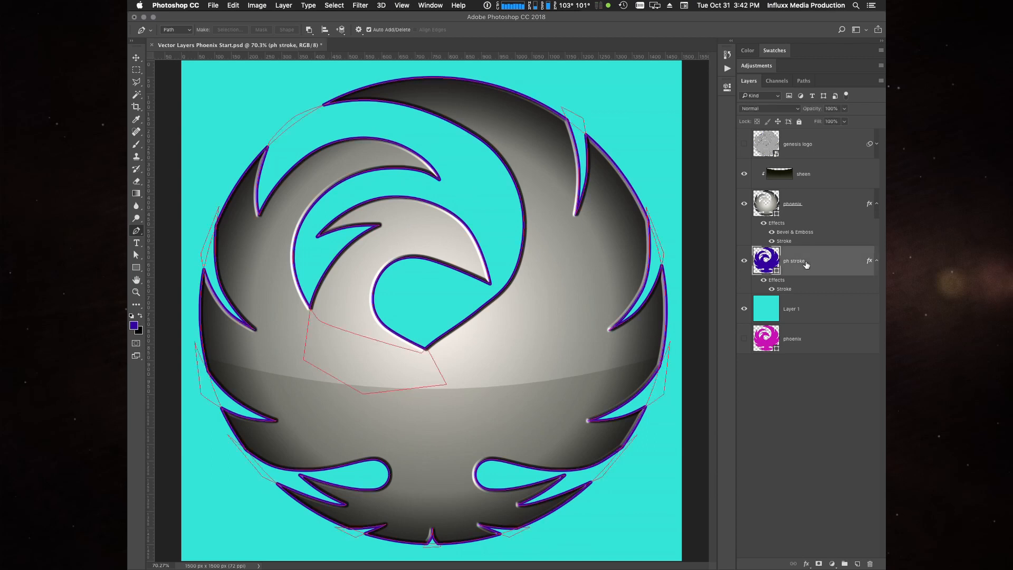
{"action": "left_click", "coordinate": [877, 262]}
{"action": "left_click", "coordinate": [876, 204]}
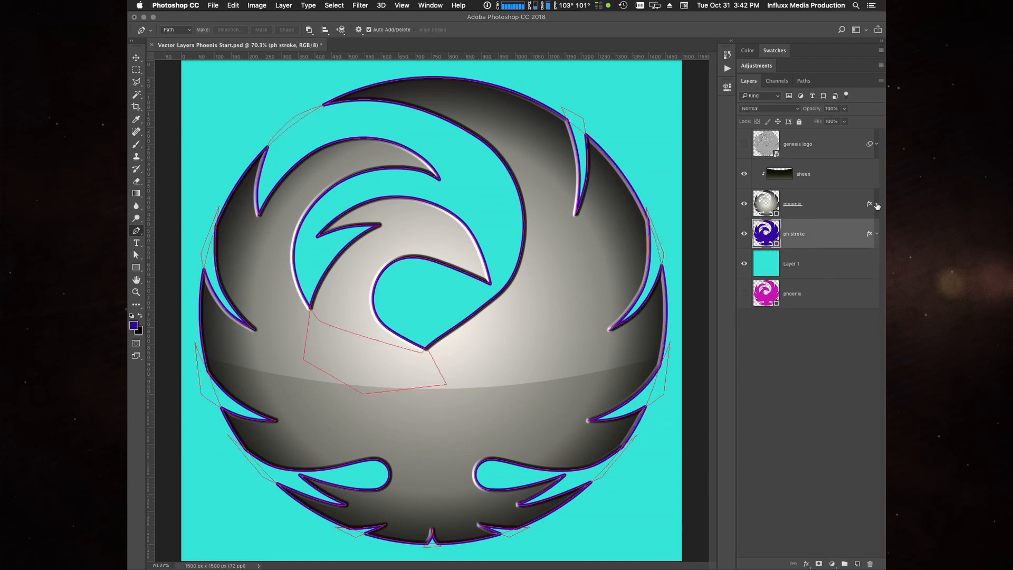
{"action": "left_click", "coordinate": [801, 391]}
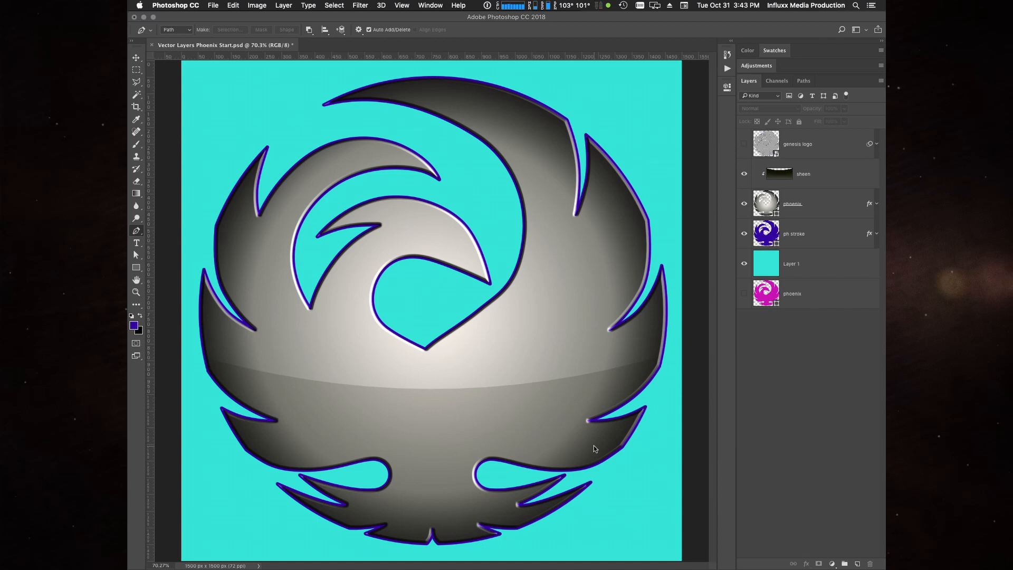
- Add a new layer above sheen, clip it to the phoenix layer and rename it hilights
{"action": "left_click", "coordinate": [851, 176]}
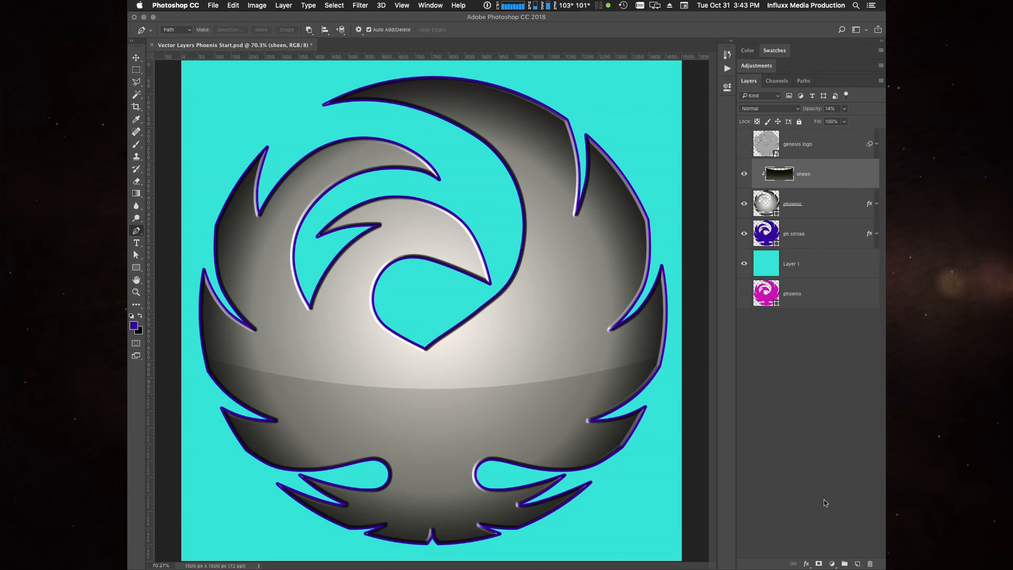
{"action": "left_click", "coordinate": [858, 564]}
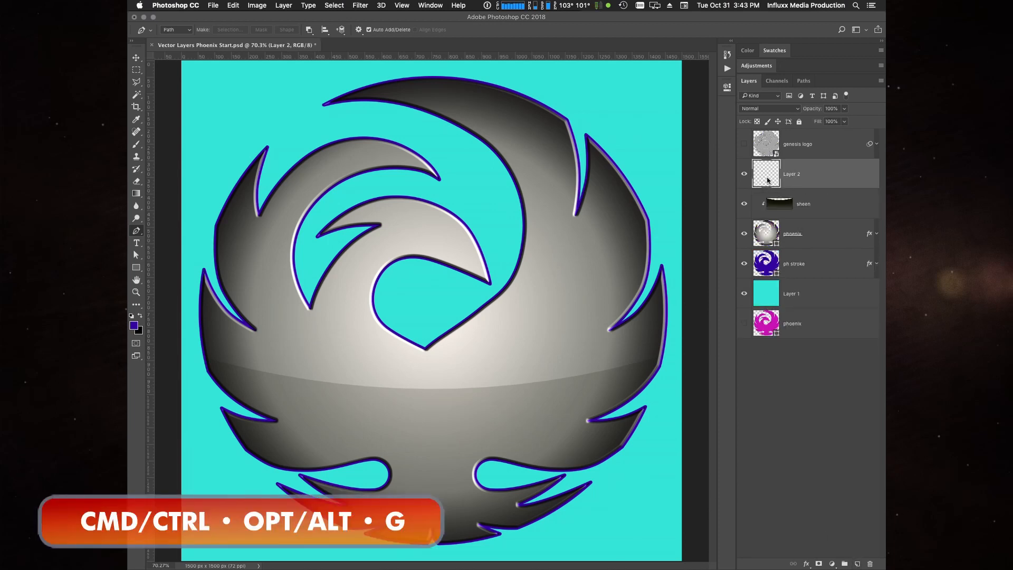
{"action": "key", "text": "super+alt+g"}
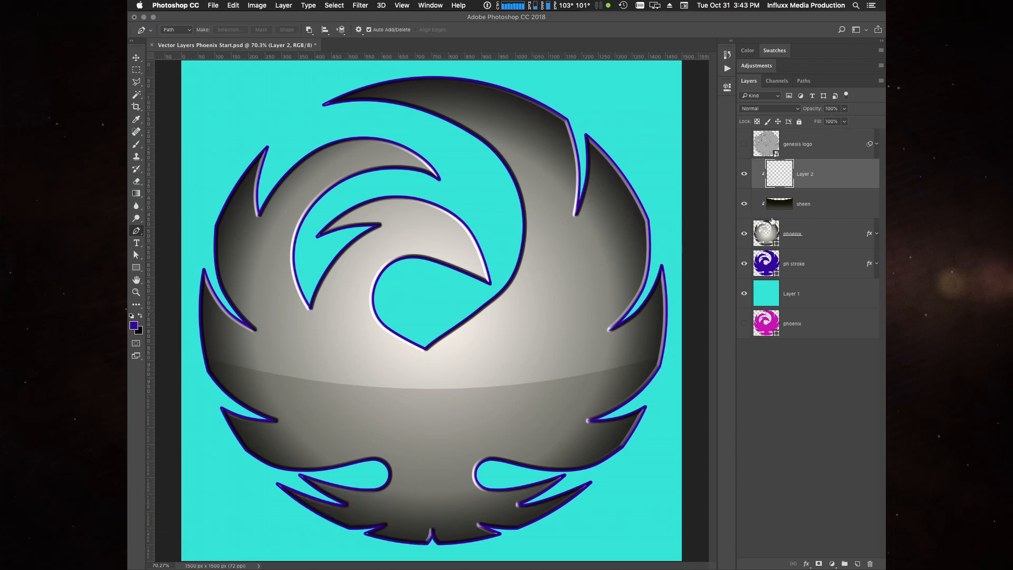
{"action": "double_click", "coordinate": [807, 175]}
{"action": "type", "text": "hilights"}
{"action": "key", "text": "Return"}
- Set the foreground colour to white and give the Brush tool a much larger tip with 0% hardness
{"action": "key", "text": "d"}
{"action": "key", "text": "x"}
{"action": "key", "text": "b"}
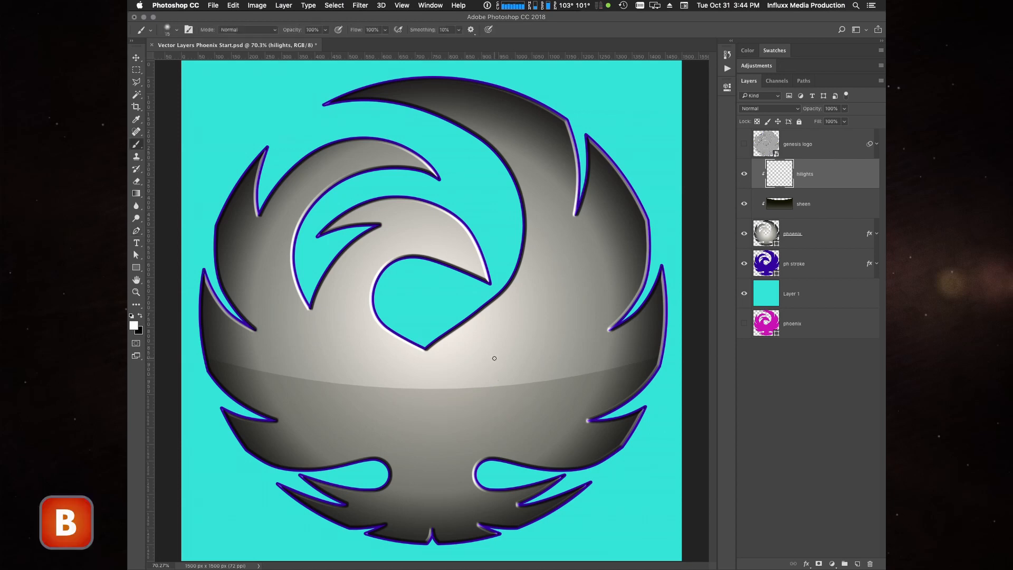
{"action": "right_click", "coordinate": [514, 347]}
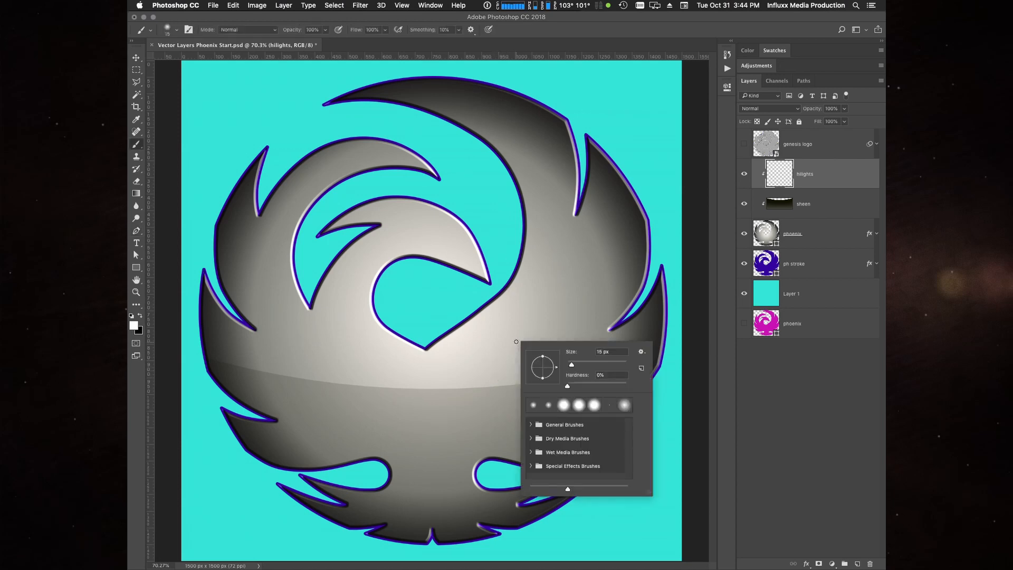
{"action": "left_click_drag", "start_coordinate": [570, 365], "coordinate": [575, 364]}
{"action": "left_click_drag", "start_coordinate": [595, 364], "coordinate": [604, 365]}
{"action": "left_click", "coordinate": [567, 387]}
{"action": "left_click_drag", "start_coordinate": [607, 365], "coordinate": [614, 364]}
- Set the brush opacity to 24% and paint a soft white highlight along the phoenix's bottom tail edge on the hilights layer
{"action": "left_click", "coordinate": [783, 173]}
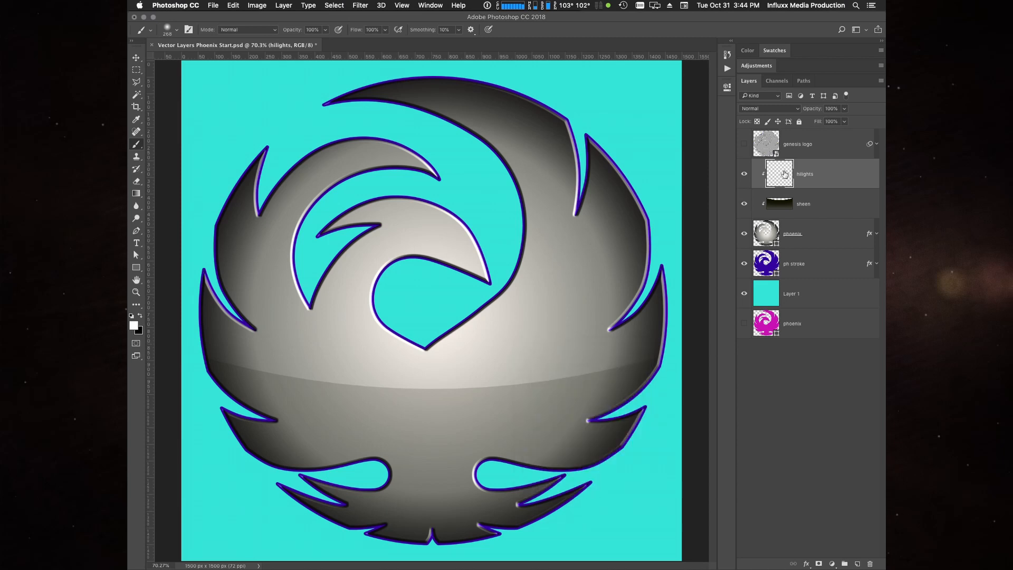
{"action": "left_click", "coordinate": [327, 29]}
{"action": "left_click_drag", "start_coordinate": [291, 40], "coordinate": [292, 40]}
{"action": "left_click", "coordinate": [419, 543]}
{"action": "mouse_move", "coordinate": [418, 543]}
{"action": "left_mouse_down"}
{"action": "mouse_move", "coordinate": [400, 554]}
{"action": "mouse_move", "coordinate": [441, 554]}
{"action": "mouse_move", "coordinate": [397, 557]}
{"action": "mouse_move", "coordinate": [492, 555]}
{"action": "mouse_move", "coordinate": [511, 566]}
{"action": "mouse_move", "coordinate": [511, 539]}
{"action": "mouse_move", "coordinate": [465, 534]}
{"action": "left_mouse_up"}
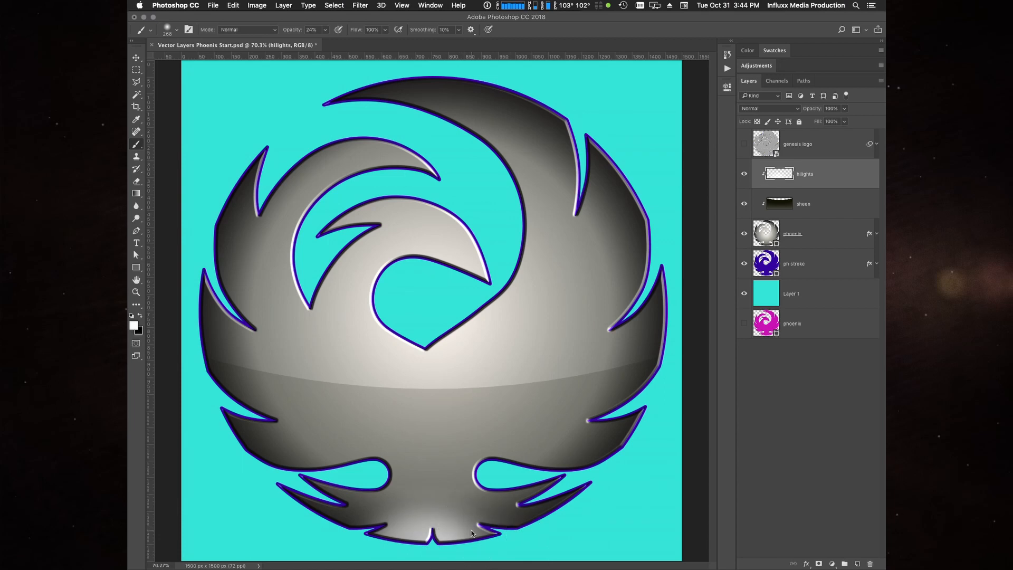
- Nudge the tail highlight down slightly and reduce the hilights layer's opacity to 50%
{"action": "key", "text": "super+plus"}
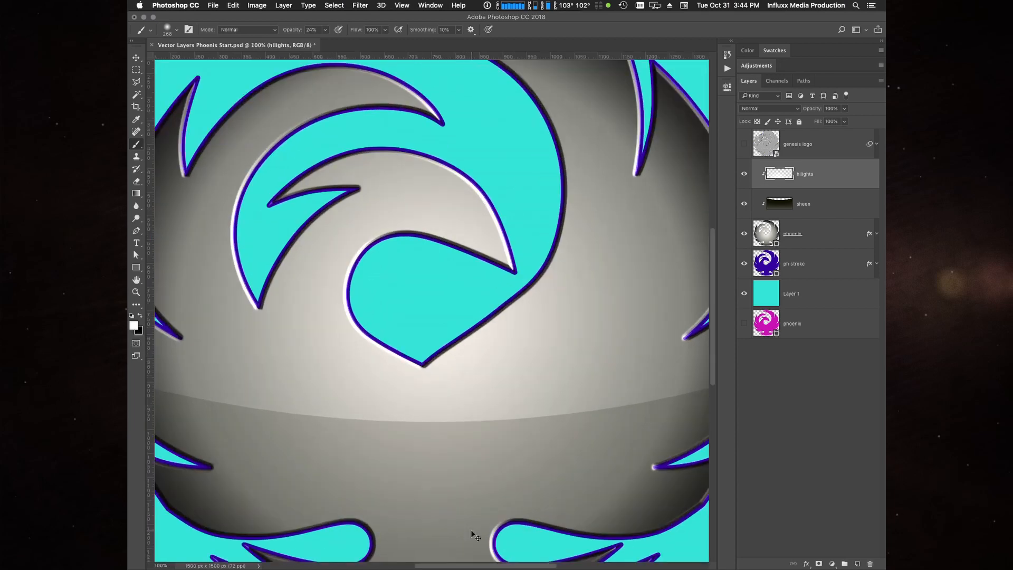
{"action": "key", "text": "super+plus"}
{"action": "mouse_move", "coordinate": [403, 503]}
{"action": "left_mouse_down"}
{"action": "mouse_move", "coordinate": [482, 166]}
{"action": "mouse_move", "coordinate": [536, 11]}
{"action": "left_mouse_up"}
{"action": "mouse_move", "coordinate": [577, 276]}
{"action": "left_mouse_down"}
{"action": "mouse_move", "coordinate": [507, 217]}
{"action": "mouse_move", "coordinate": [496, 194]}
{"action": "left_mouse_up"}
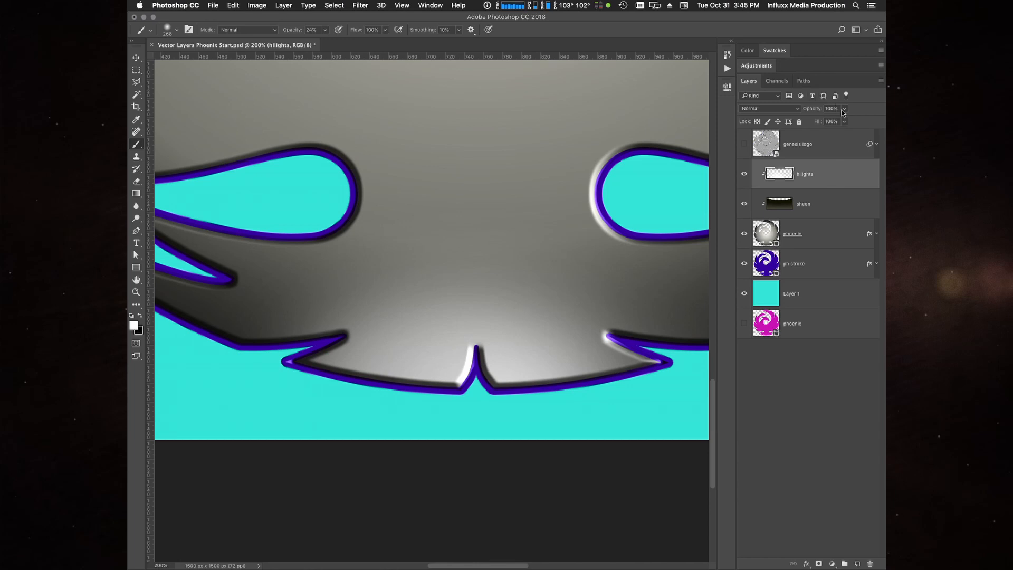
{"action": "left_click_drag", "start_coordinate": [845, 111], "coordinate": [813, 124]}
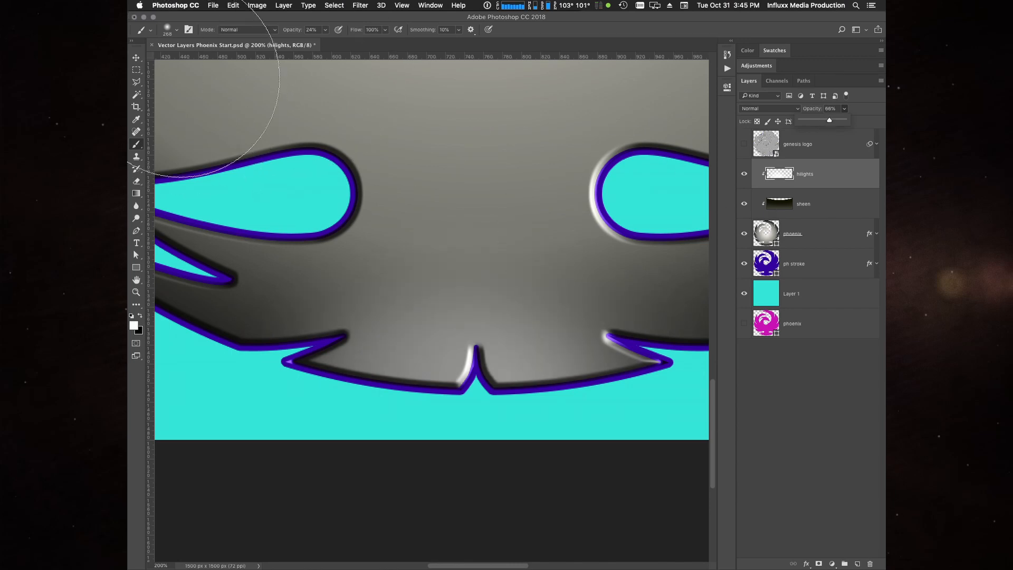
{"action": "left_click", "coordinate": [137, 57]}
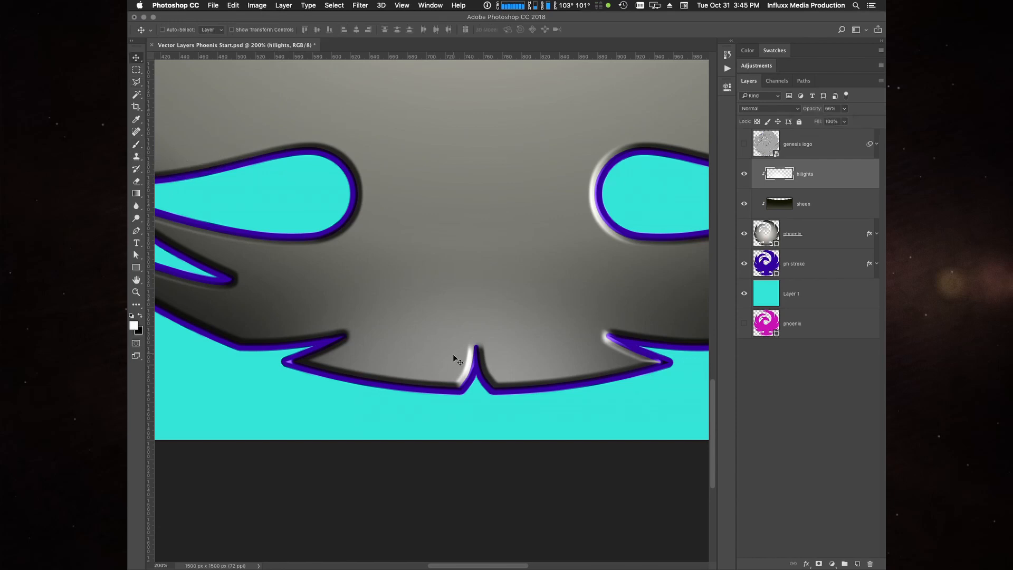
{"action": "key", "text": "Down"}
{"action": "key", "text": "super+0"}
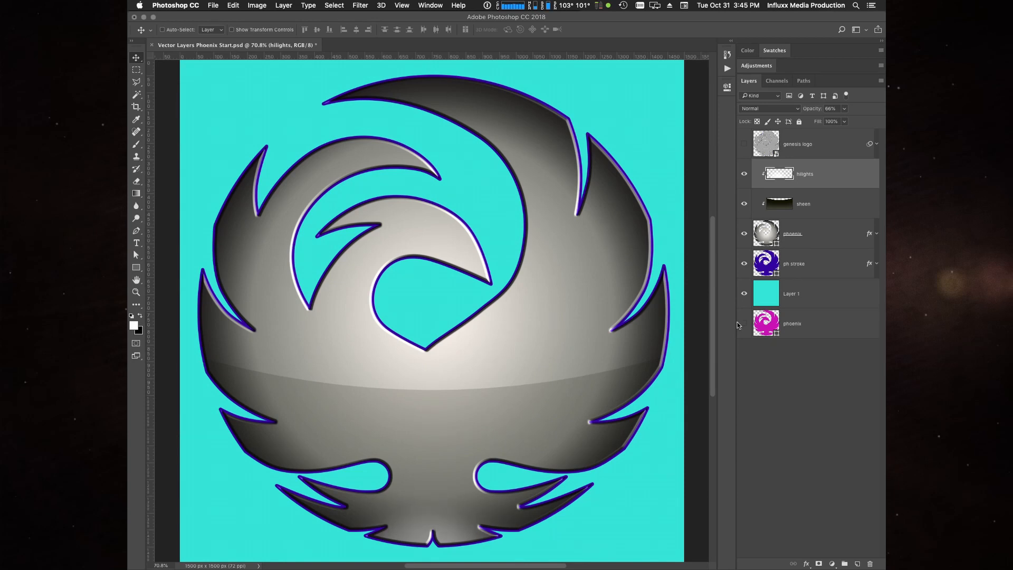
{"action": "key", "text": "5"}
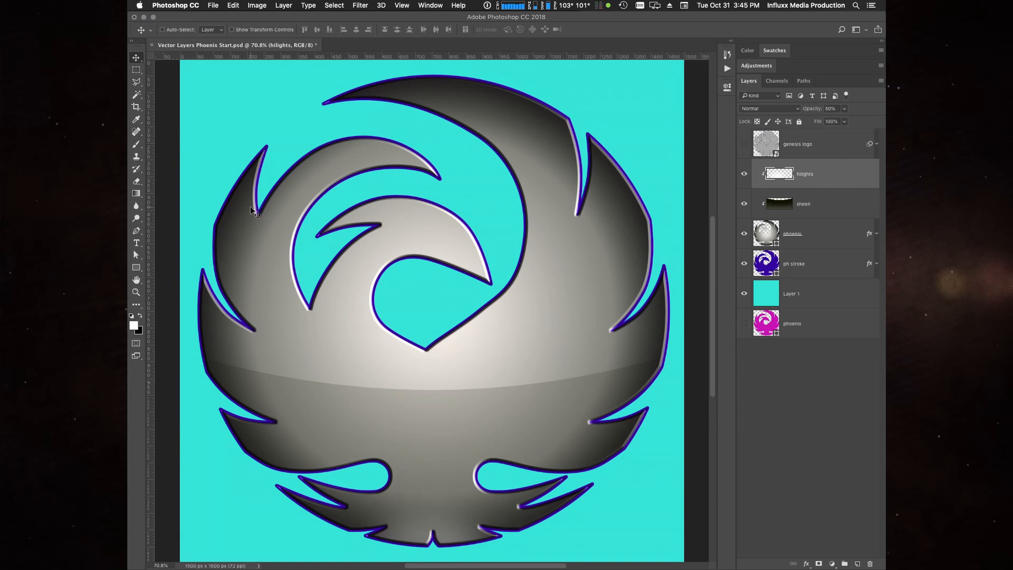
- Brush a soft highlight along the top edge of the phoenix's uppermost curve and enclose it in a rectangular marquee selection
{"action": "key", "text": "b"}
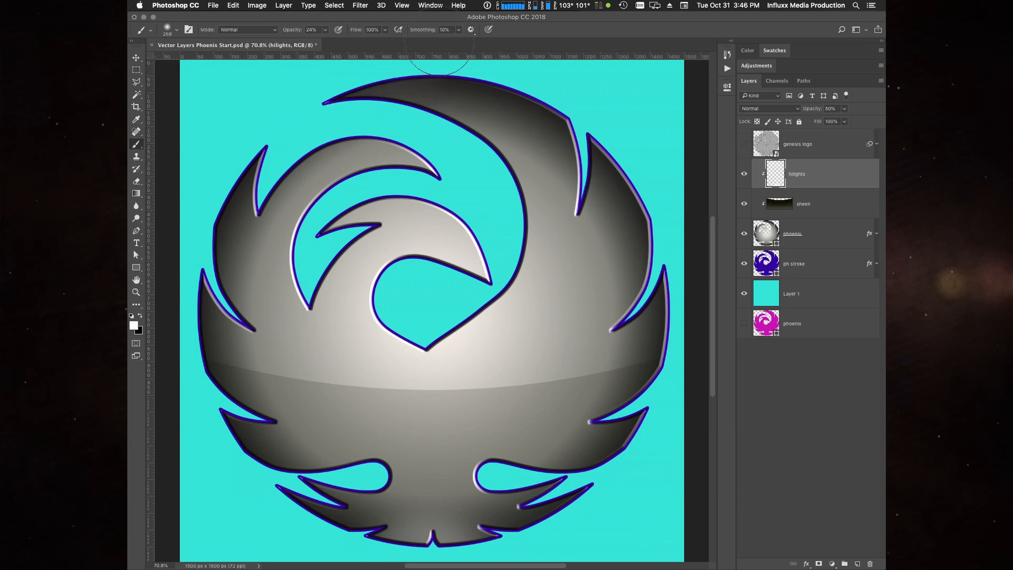
{"action": "mouse_move", "coordinate": [293, 115]}
{"action": "left_mouse_down"}
{"action": "mouse_move", "coordinate": [406, 65]}
{"action": "mouse_move", "coordinate": [458, 71]}
{"action": "left_mouse_up"}
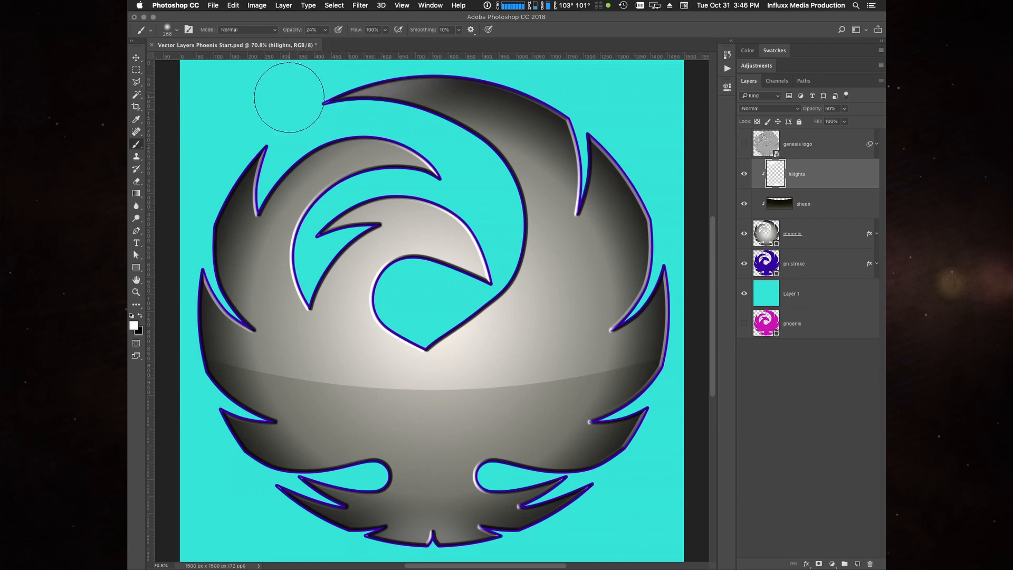
{"action": "key", "text": "m"}
{"action": "mouse_move", "coordinate": [477, 173]}
{"action": "left_mouse_down"}
{"action": "mouse_move", "coordinate": [294, 58]}
{"action": "mouse_move", "coordinate": [279, 73]}
{"action": "left_mouse_up"}
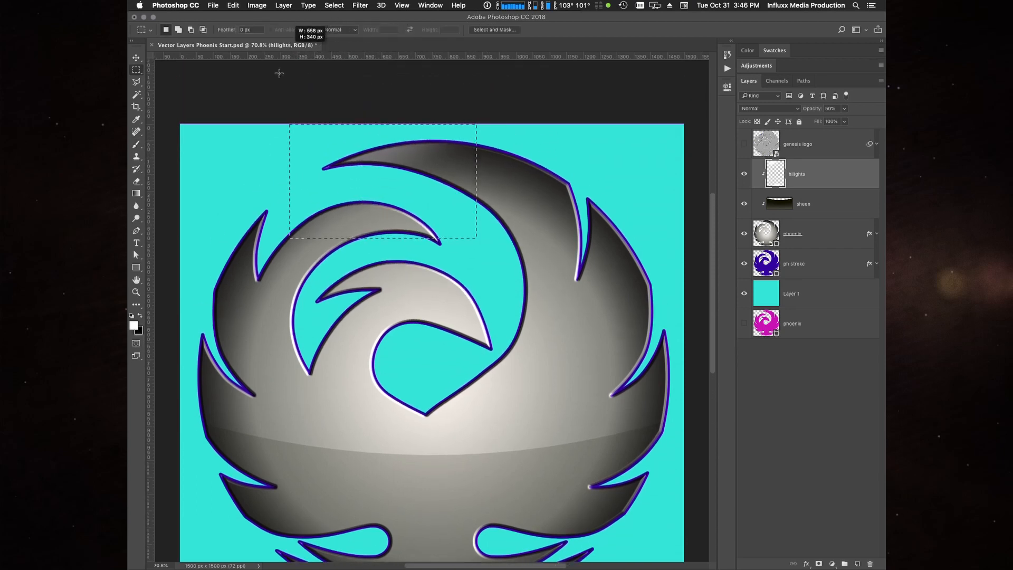
{"action": "left_click_drag", "start_coordinate": [544, 373], "coordinate": [561, 278]}
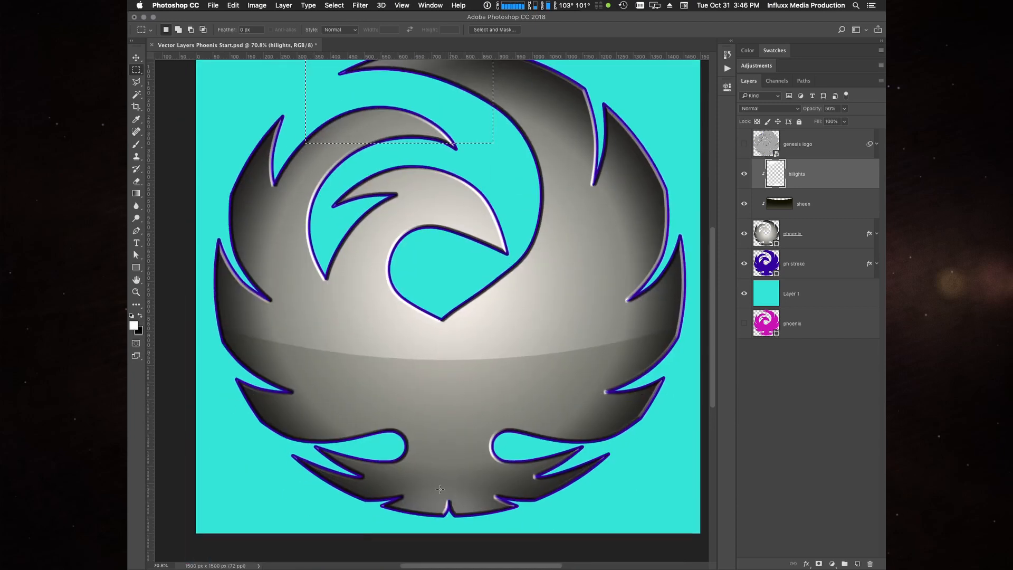
{"action": "left_click_drag", "start_coordinate": [582, 384], "coordinate": [604, 428]}
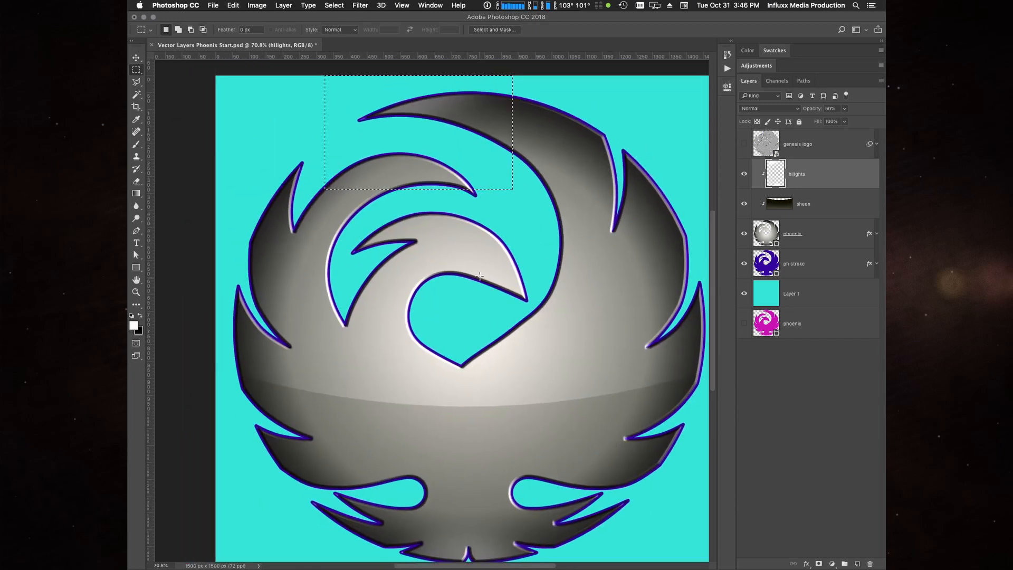
{"action": "left_click_drag", "start_coordinate": [498, 268], "coordinate": [509, 294]}
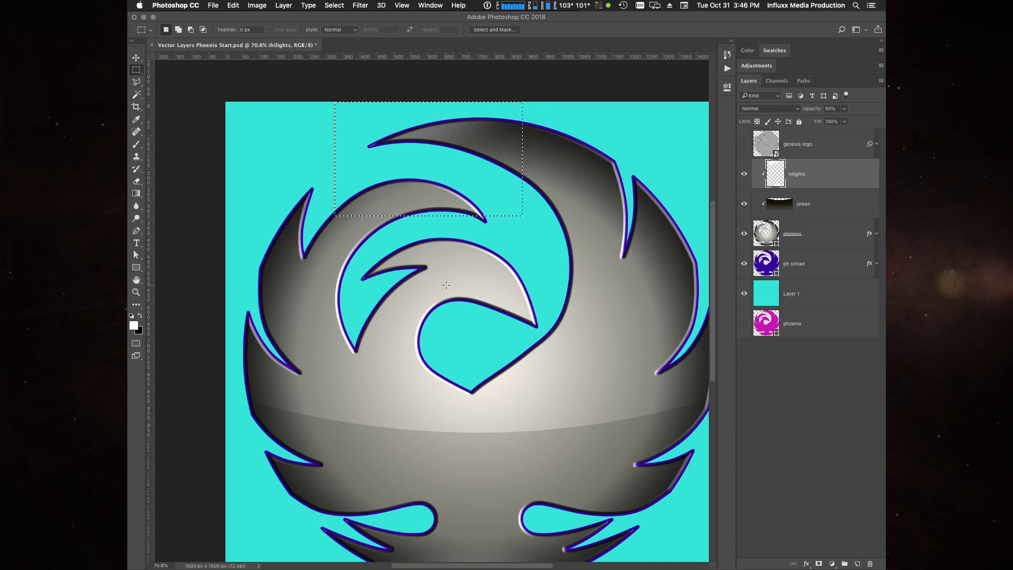
- Nudge the selected highlight up a few pixels with the Move tool and deselect it
{"action": "key", "text": "v"}
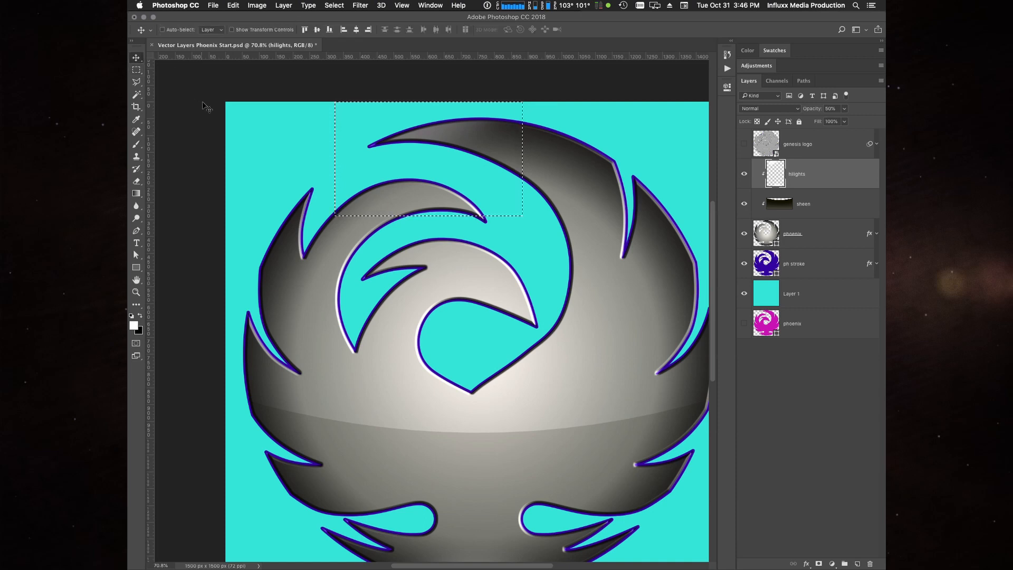
{"action": "key", "text": "Up"}
{"action": "key", "text": "Up"}
{"action": "key", "text": "Up"}
{"action": "key", "text": "Up"}
{"action": "key", "text": "Up"}
{"action": "key", "text": "Up"}
{"action": "key", "text": "Up"}
{"action": "key", "text": "Up"}
{"action": "key", "text": "Up"}
{"action": "key", "text": "Up"}
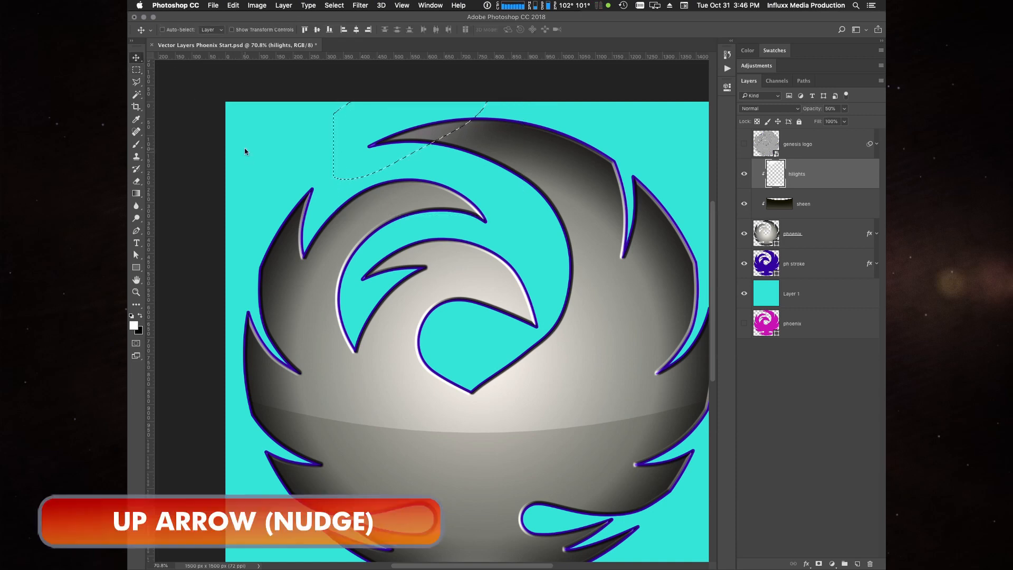
{"action": "key", "text": "Up"}
{"action": "key", "text": "Up"}
{"action": "key", "text": "Up"}
{"action": "key", "text": "Up"}
{"action": "key", "text": "Up"}
{"action": "key", "text": "Up"}
{"action": "key", "text": "Up"}
{"action": "key", "text": "Up"}
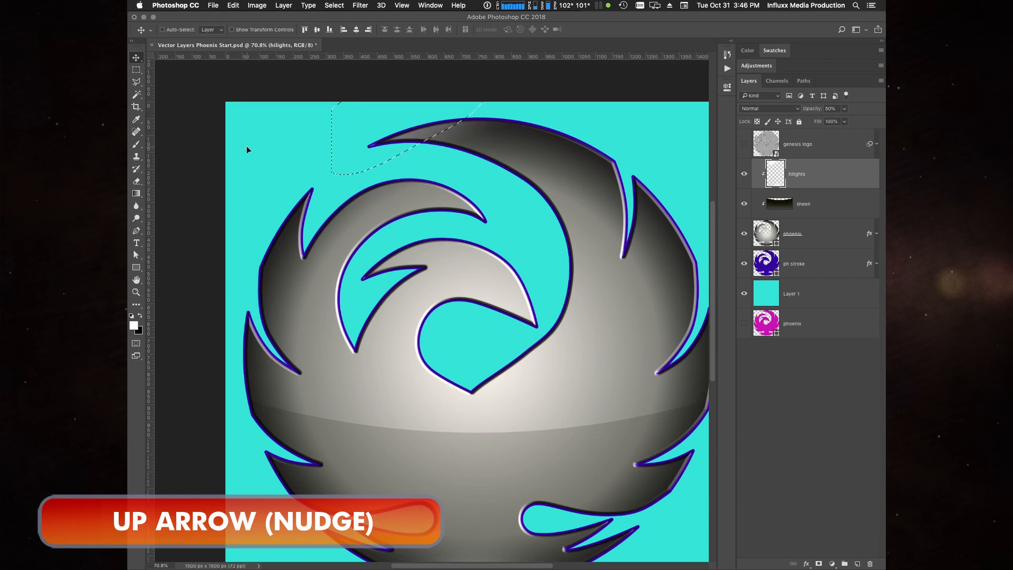
{"action": "key", "text": "ctrl+d"}
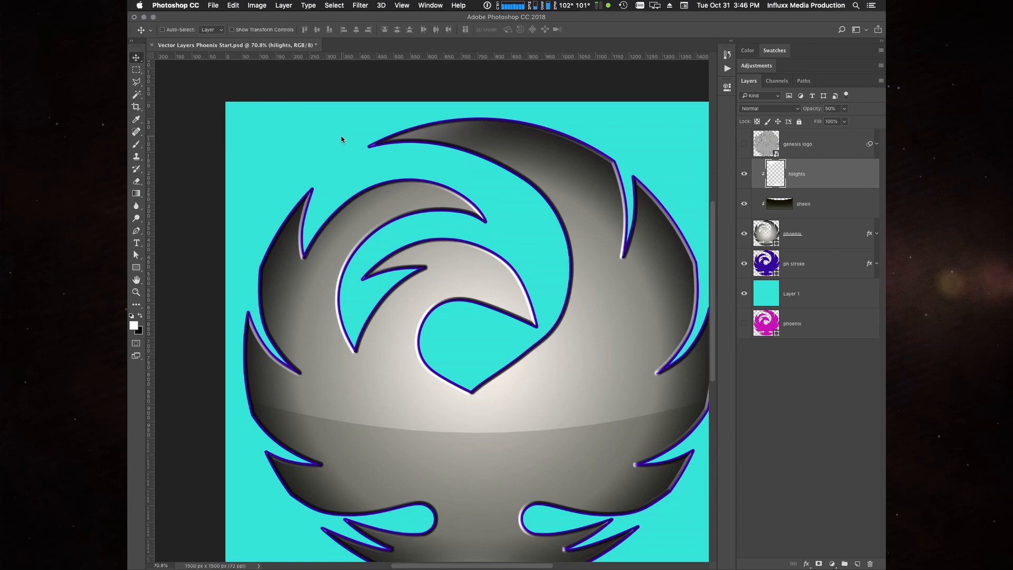
- Add a clipped layer between sheen and hilights and rename it lolights
{"action": "left_click", "coordinate": [838, 211]}
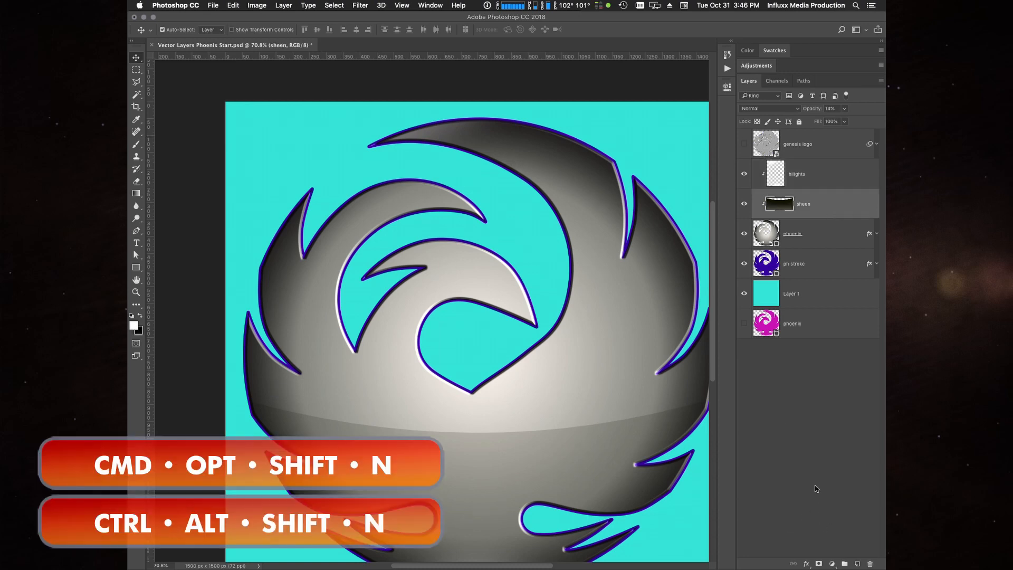
{"action": "key", "text": "ctrl+alt+shift+n"}
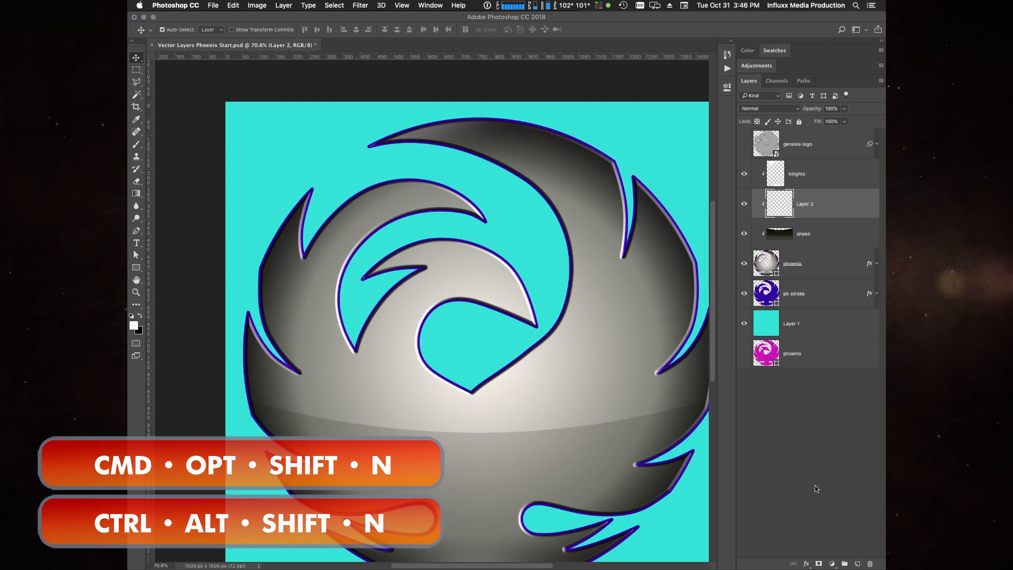
{"action": "left_click", "coordinate": [828, 241]}
{"action": "left_click", "coordinate": [814, 177]}
{"action": "left_click", "coordinate": [836, 230]}
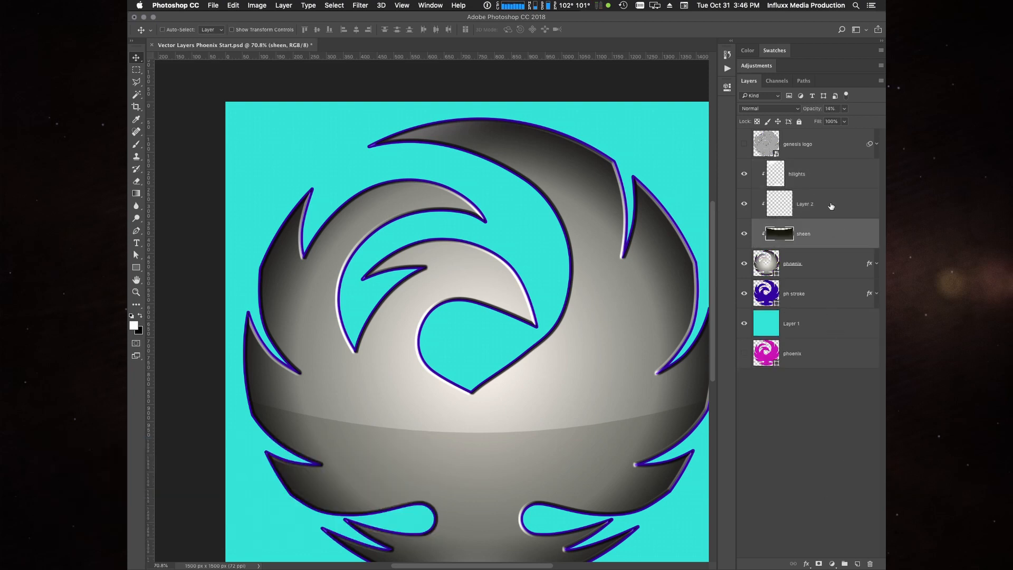
{"action": "left_click", "coordinate": [834, 207]}
{"action": "left_click", "coordinate": [816, 177]}
{"action": "left_click", "coordinate": [826, 211]}
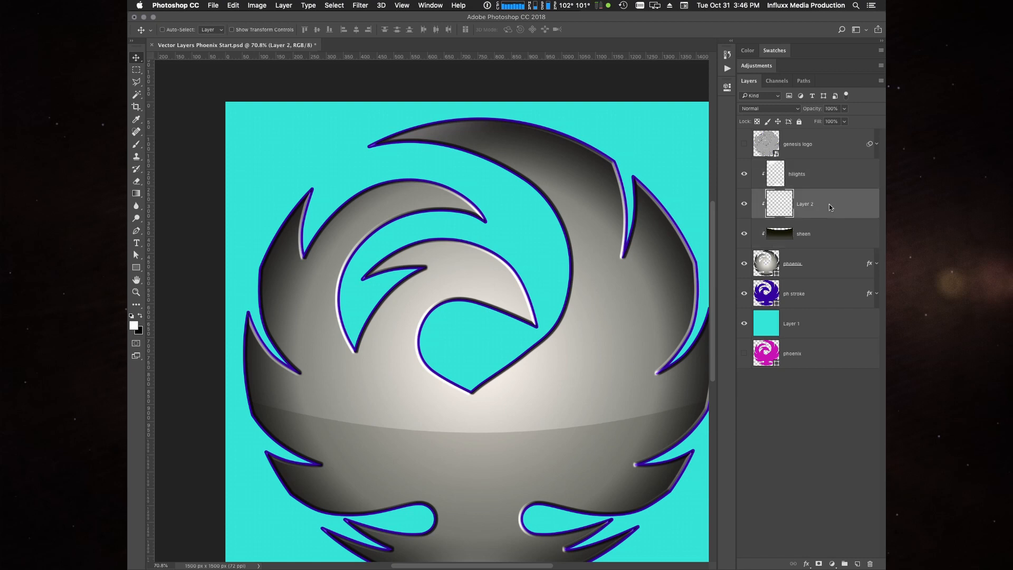
{"action": "double_click", "coordinate": [805, 206]}
{"action": "type", "text": "lolights"}
{"action": "key", "text": "Return"}
- Paint soft black shading at 24% brush opacity around the central teardrop cutout on the lolights layer
{"action": "key", "text": "x"}
{"action": "key", "text": "b"}
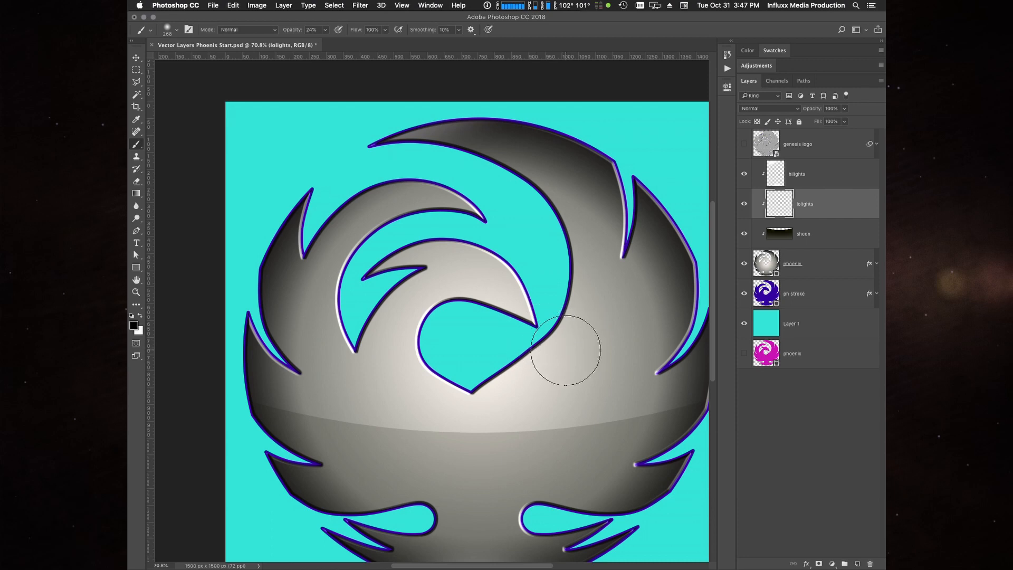
{"action": "mouse_move", "coordinate": [567, 350]}
{"action": "left_mouse_down"}
{"action": "mouse_move", "coordinate": [520, 333]}
{"action": "mouse_move", "coordinate": [479, 332]}
{"action": "mouse_move", "coordinate": [468, 317]}
{"action": "mouse_move", "coordinate": [438, 325]}
{"action": "mouse_move", "coordinate": [425, 343]}
{"action": "mouse_move", "coordinate": [496, 409]}
{"action": "left_mouse_up"}
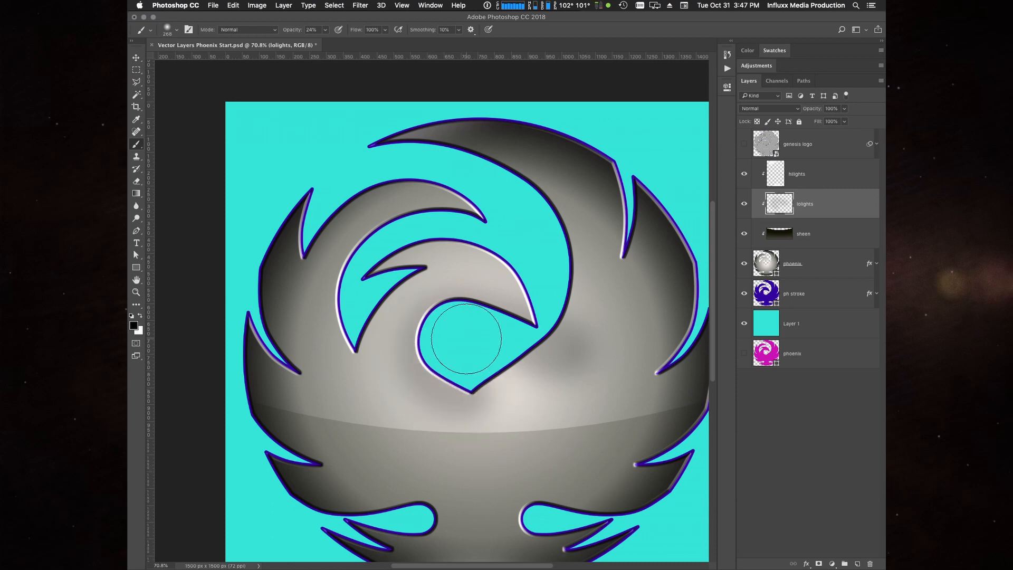
{"action": "mouse_move", "coordinate": [529, 353]}
{"action": "left_mouse_down"}
{"action": "mouse_move", "coordinate": [464, 325]}
{"action": "mouse_move", "coordinate": [433, 344]}
{"action": "mouse_move", "coordinate": [450, 372]}
{"action": "mouse_move", "coordinate": [501, 383]}
{"action": "mouse_move", "coordinate": [511, 341]}
{"action": "mouse_move", "coordinate": [485, 321]}
{"action": "mouse_move", "coordinate": [462, 318]}
{"action": "mouse_move", "coordinate": [436, 350]}
{"action": "left_mouse_up"}
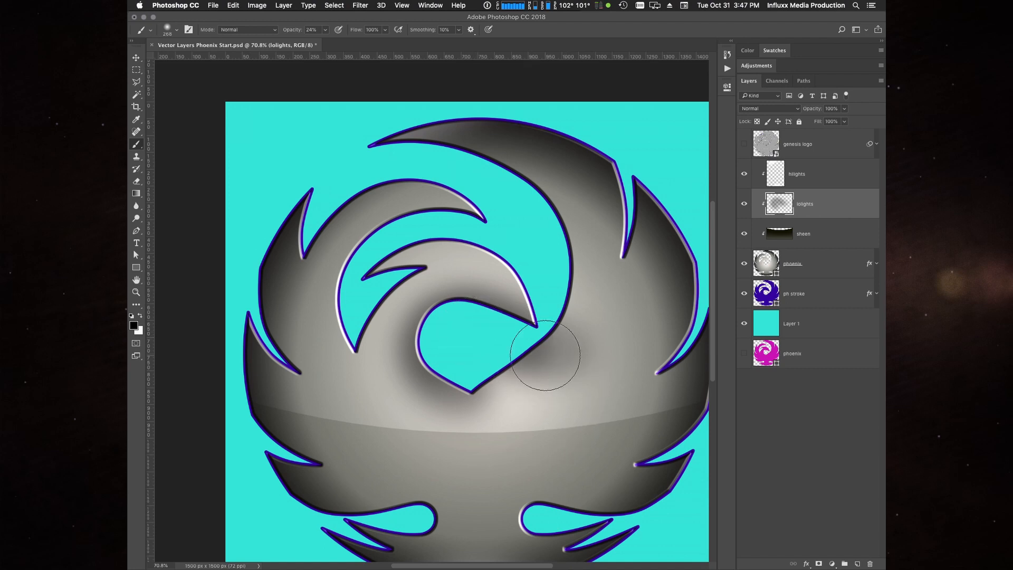
{"action": "key", "text": "v"}
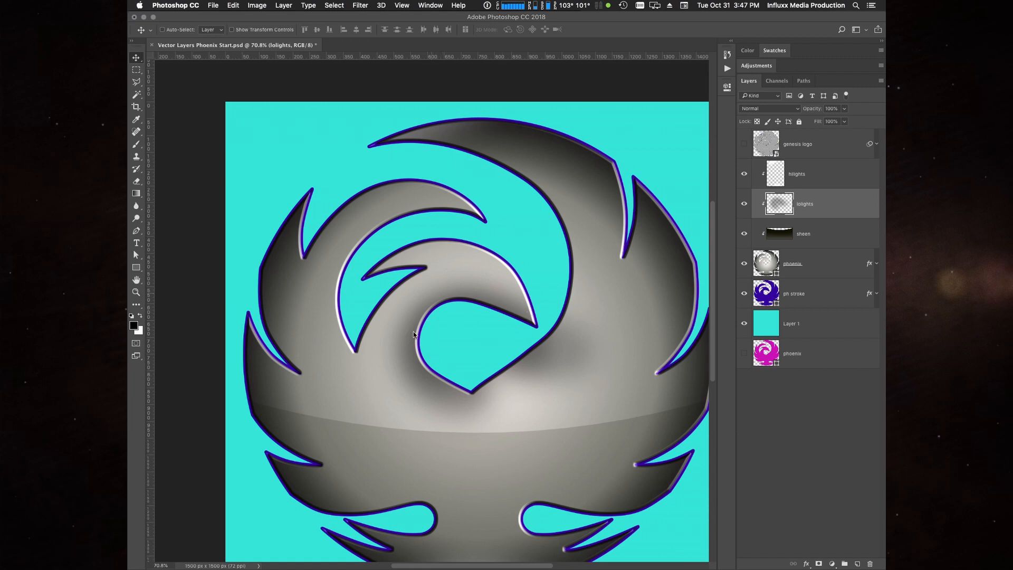
{"action": "key", "text": "b"}
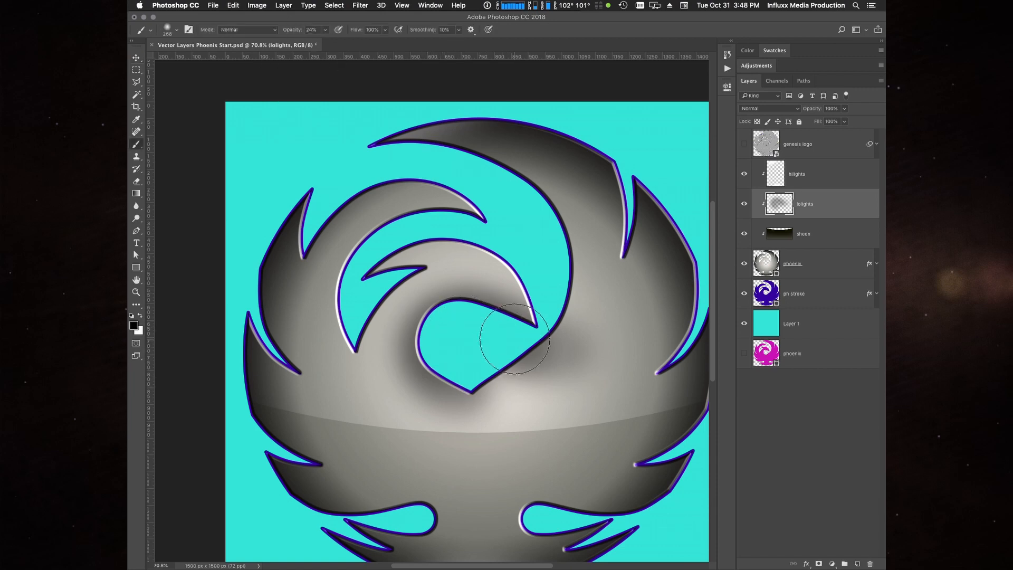
{"action": "mouse_move", "coordinate": [475, 332]}
{"action": "left_mouse_down"}
{"action": "mouse_move", "coordinate": [444, 347]}
{"action": "mouse_move", "coordinate": [451, 357]}
{"action": "mouse_move", "coordinate": [464, 339]}
{"action": "mouse_move", "coordinate": [534, 357]}
{"action": "left_mouse_up"}
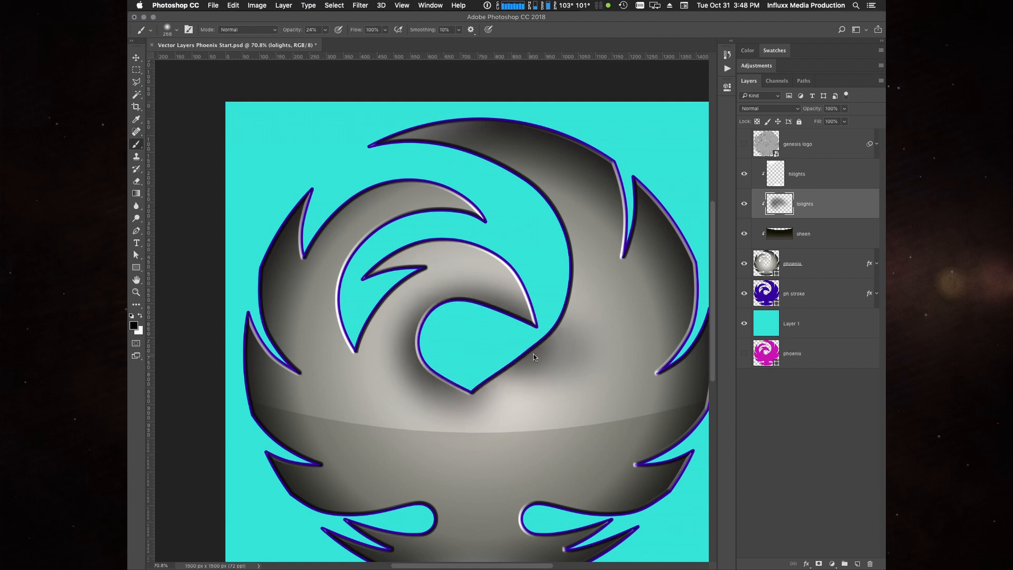
{"action": "left_click_drag", "start_coordinate": [441, 401], "coordinate": [569, 346]}
- Erase the black shading along the lower-right edge of the central teardrop cutout with a soft 94 px eraser at 0% hardness
{"action": "key", "text": "e"}
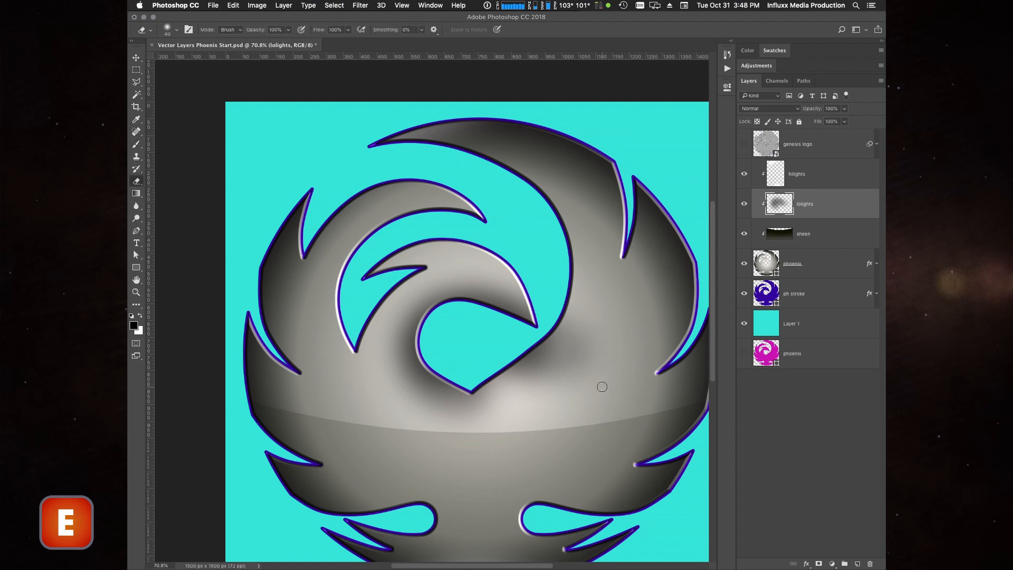
{"action": "right_click", "coordinate": [557, 355]}
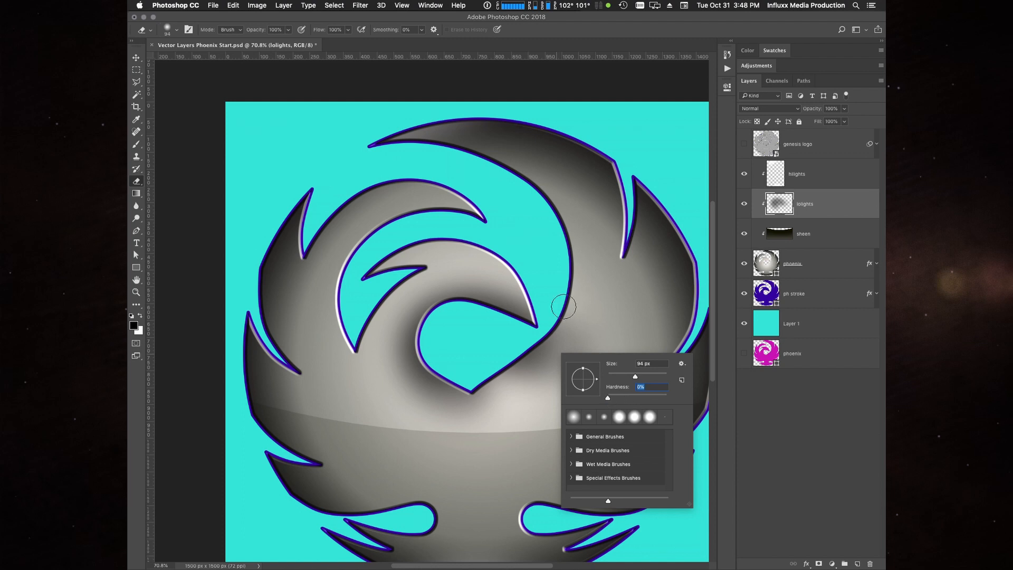
{"action": "left_click", "coordinate": [575, 321]}
{"action": "mouse_move", "coordinate": [575, 320]}
{"action": "left_mouse_down"}
{"action": "mouse_move", "coordinate": [601, 360]}
{"action": "mouse_move", "coordinate": [581, 367]}
{"action": "mouse_move", "coordinate": [582, 334]}
{"action": "mouse_move", "coordinate": [565, 371]}
{"action": "mouse_move", "coordinate": [562, 332]}
{"action": "mouse_move", "coordinate": [550, 353]}
{"action": "mouse_move", "coordinate": [549, 343]}
{"action": "mouse_move", "coordinate": [532, 354]}
{"action": "mouse_move", "coordinate": [552, 382]}
{"action": "mouse_move", "coordinate": [507, 378]}
{"action": "mouse_move", "coordinate": [487, 396]}
{"action": "mouse_move", "coordinate": [512, 398]}
{"action": "mouse_move", "coordinate": [515, 413]}
{"action": "mouse_move", "coordinate": [438, 401]}
{"action": "mouse_move", "coordinate": [503, 413]}
{"action": "mouse_move", "coordinate": [459, 409]}
{"action": "left_mouse_up"}
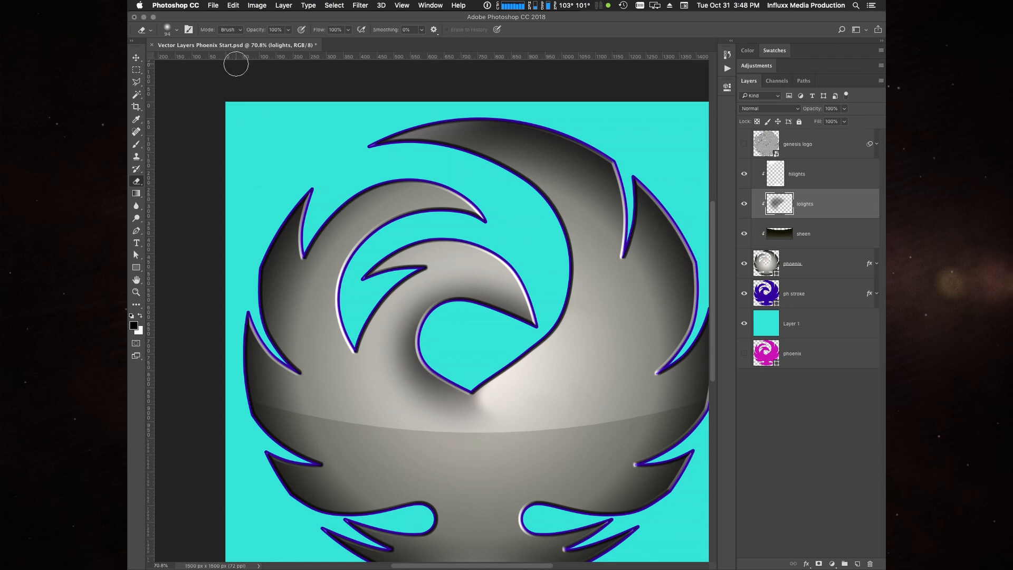
- Fade the remaining lolights shading below the teardrop cutout's point using a soft 500 px eraser at 50% opacity
{"action": "left_click", "coordinate": [288, 29]}
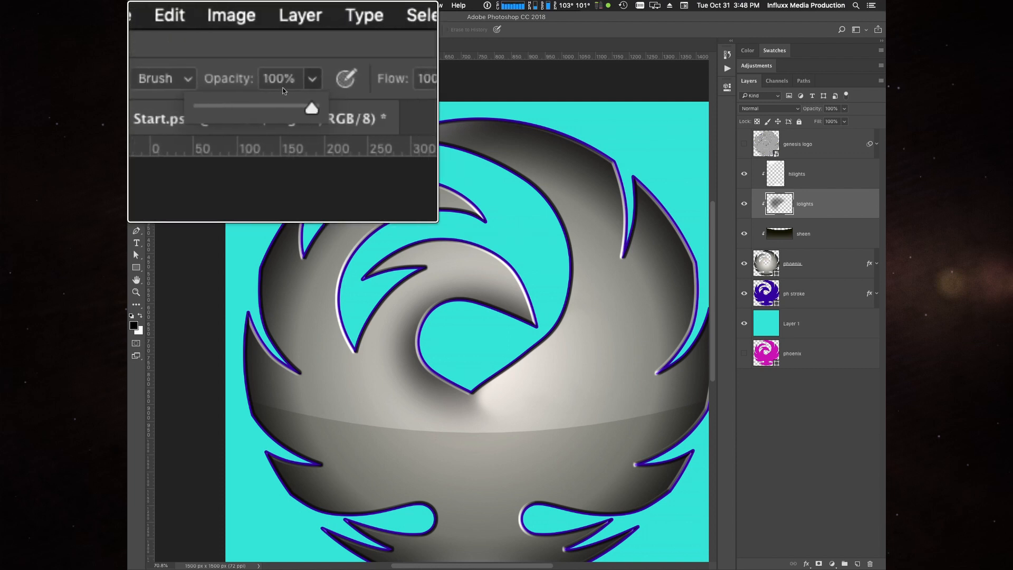
{"action": "left_click", "coordinate": [283, 88]}
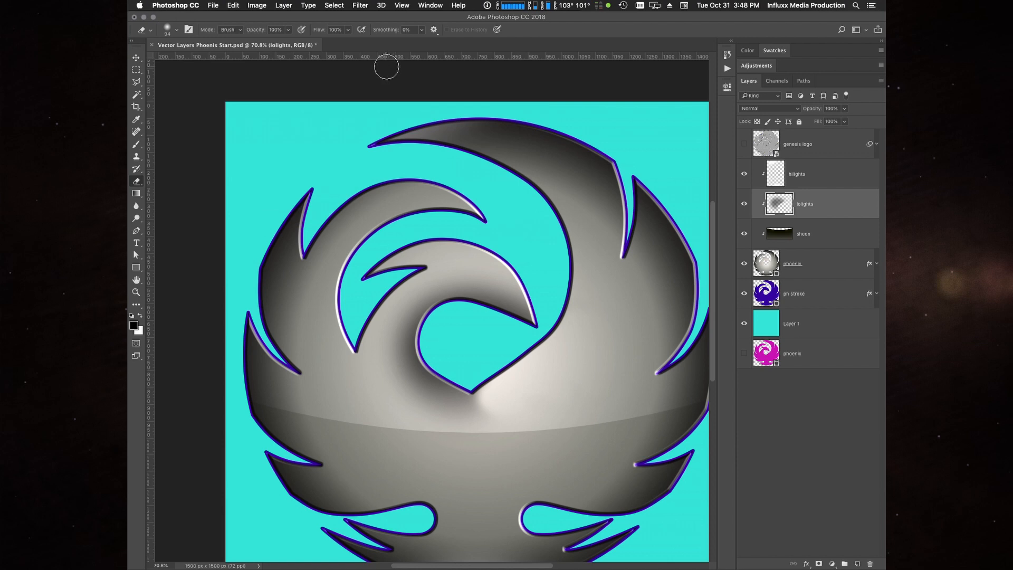
{"action": "key", "text": "5"}
{"action": "key", "text": "bracketright"}
{"action": "key", "text": "bracketright"}
{"action": "key", "text": "bracketright"}
{"action": "key", "text": "bracketright"}
{"action": "key", "text": "bracketright"}
{"action": "key", "text": "bracketright"}
{"action": "key", "text": "bracketright"}
{"action": "key", "text": "bracketright"}
{"action": "key", "text": "bracketright"}
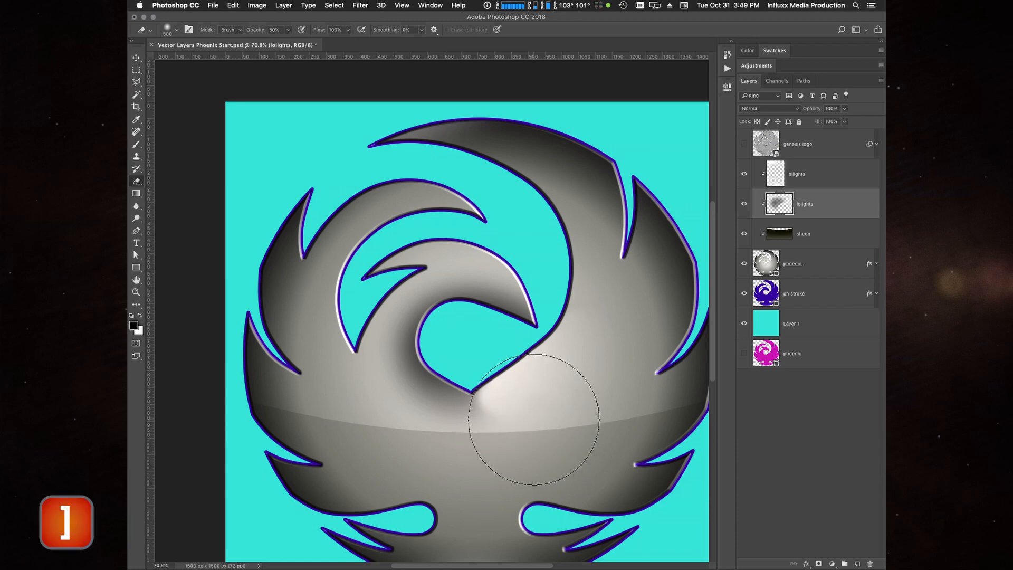
{"action": "mouse_move", "coordinate": [479, 451]}
{"action": "left_mouse_down"}
{"action": "mouse_move", "coordinate": [450, 457]}
{"action": "mouse_move", "coordinate": [520, 429]}
{"action": "left_mouse_up"}
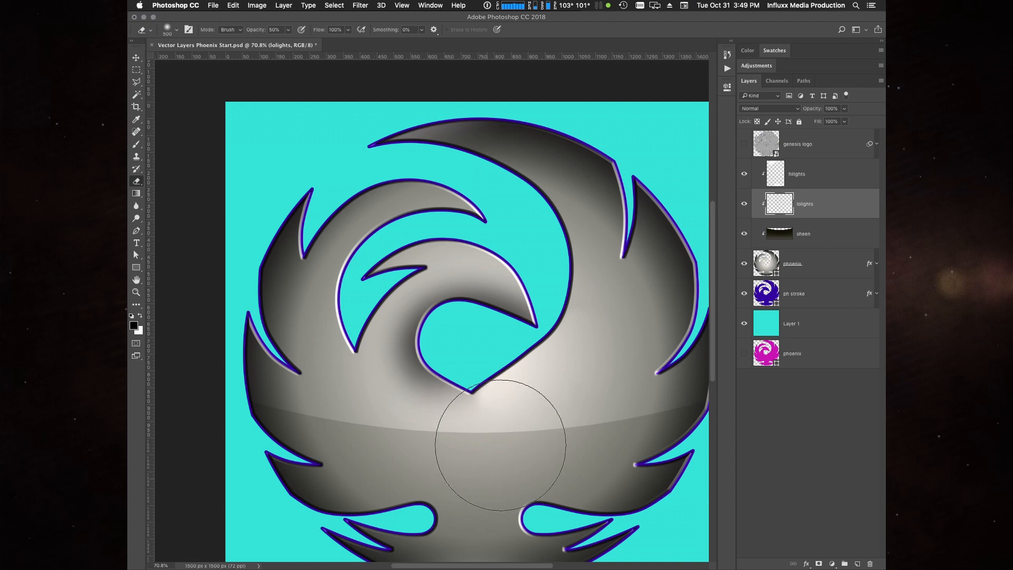
{"action": "left_click_drag", "start_coordinate": [360, 429], "coordinate": [416, 464]}
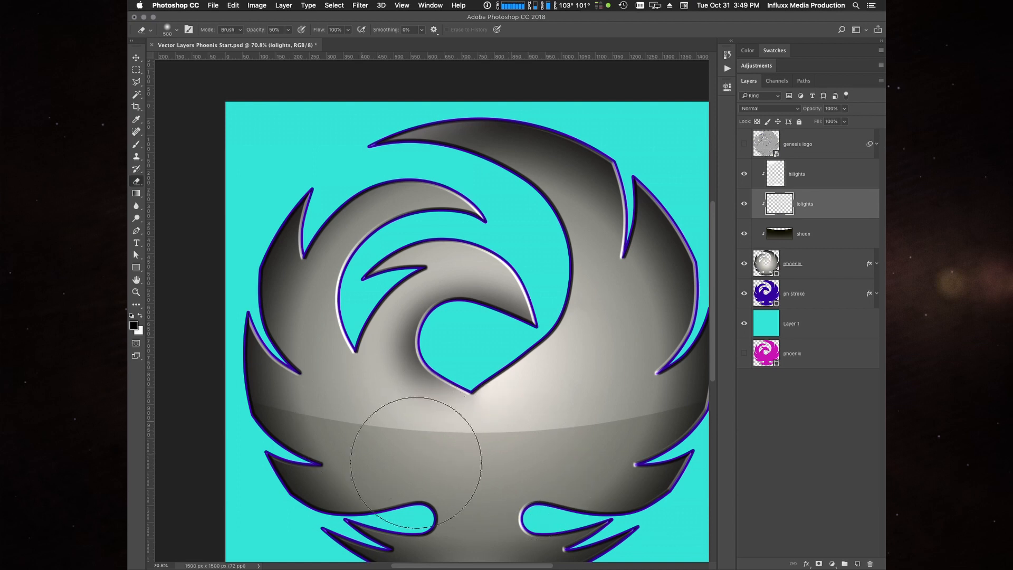
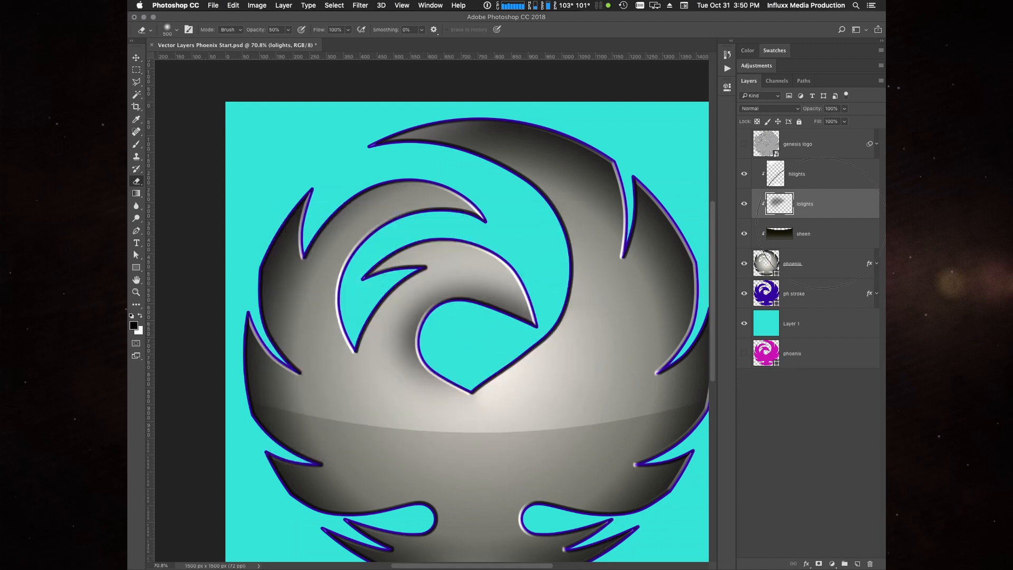
- Set the lolights layer's blend mode to Multiply and the hilights layer's blend mode to Screen
{"action": "key", "text": "v"}
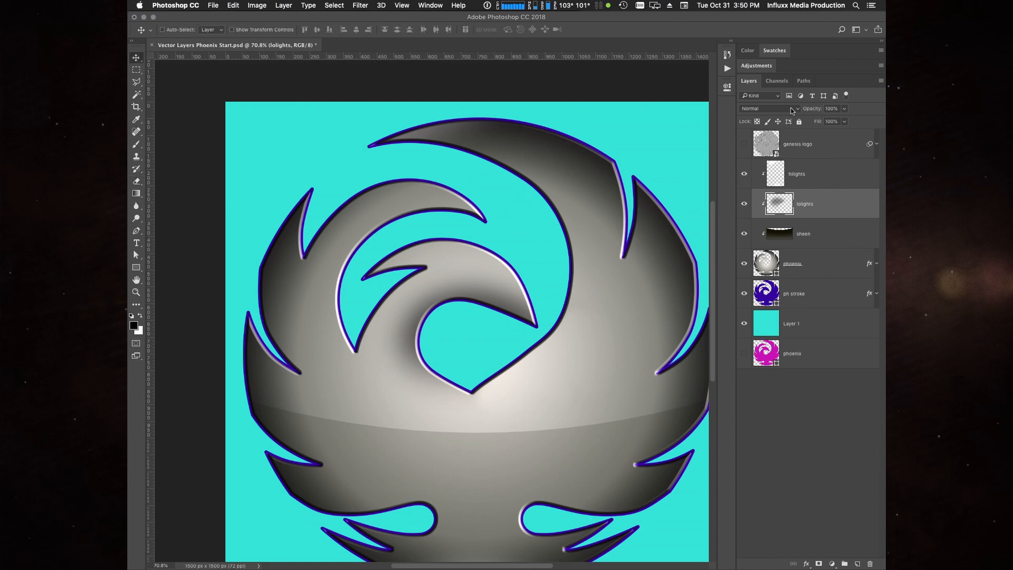
{"action": "left_click", "coordinate": [791, 110]}
{"action": "left_click", "coordinate": [778, 135]}
{"action": "left_click", "coordinate": [847, 176]}
{"action": "left_click", "coordinate": [763, 108]}
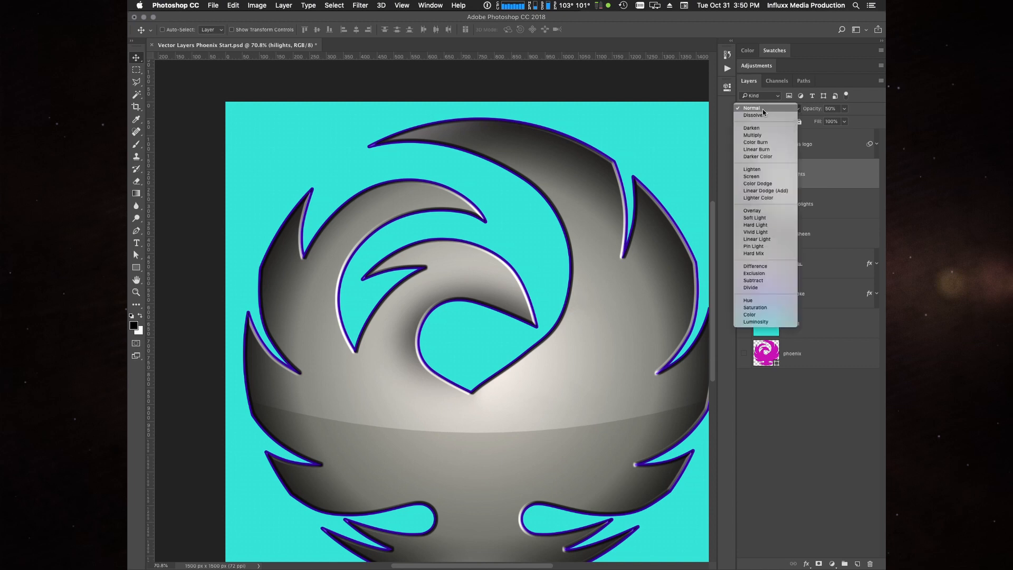
{"action": "left_click", "coordinate": [769, 177]}
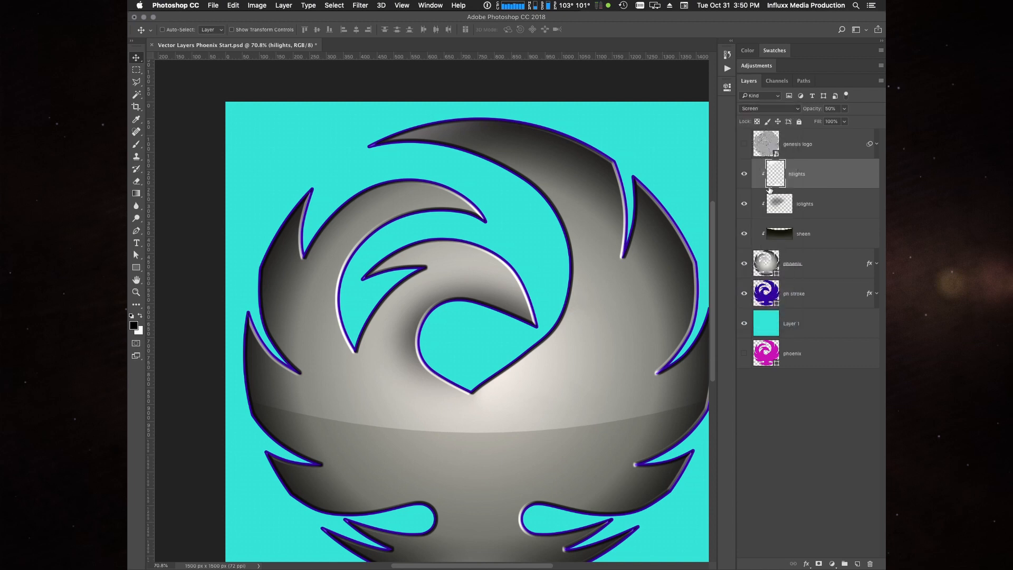
- Set the lolights layer's opacity to 60% and toggle its visibility to compare the shading
{"action": "left_click", "coordinate": [849, 204]}
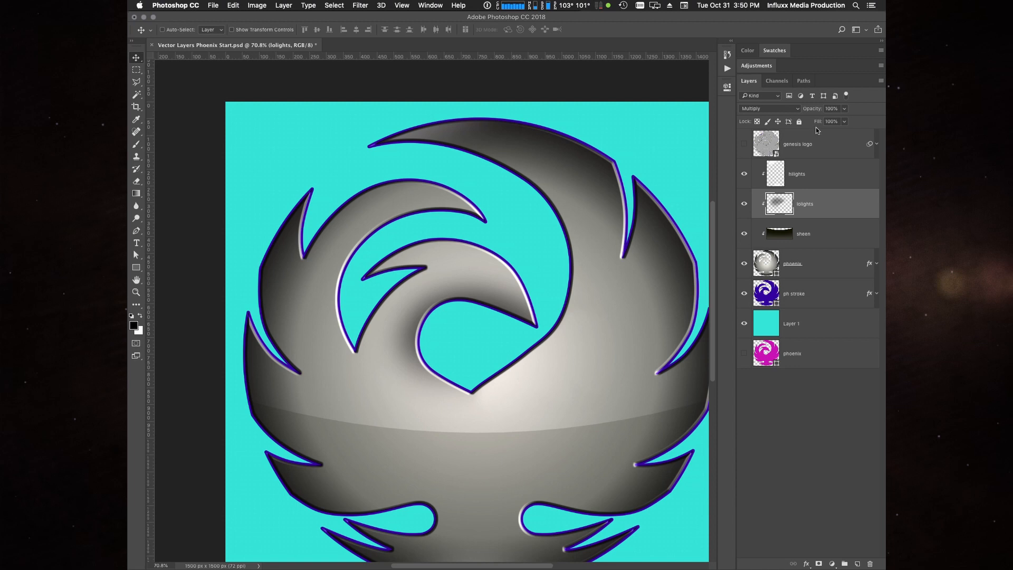
{"action": "key", "text": "5"}
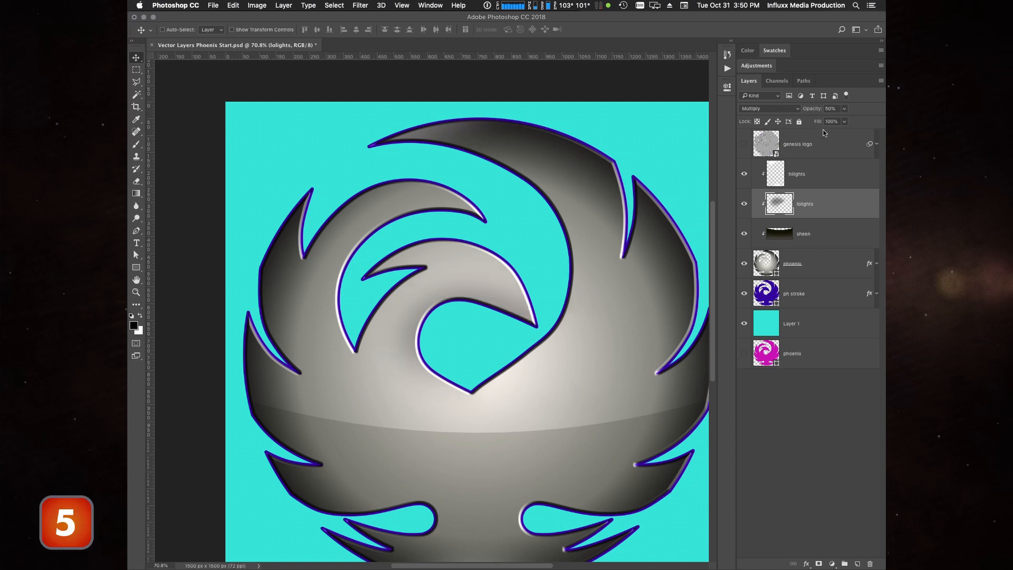
{"action": "key", "text": "6"}
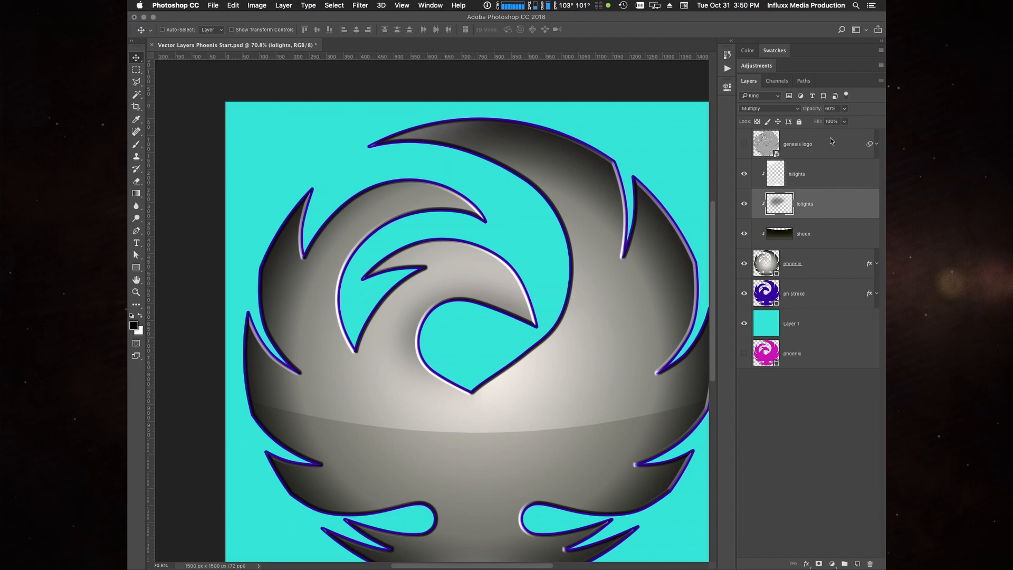
{"action": "left_click", "coordinate": [744, 205]}
{"action": "left_click", "coordinate": [745, 205]}
{"action": "left_click", "coordinate": [744, 144]}
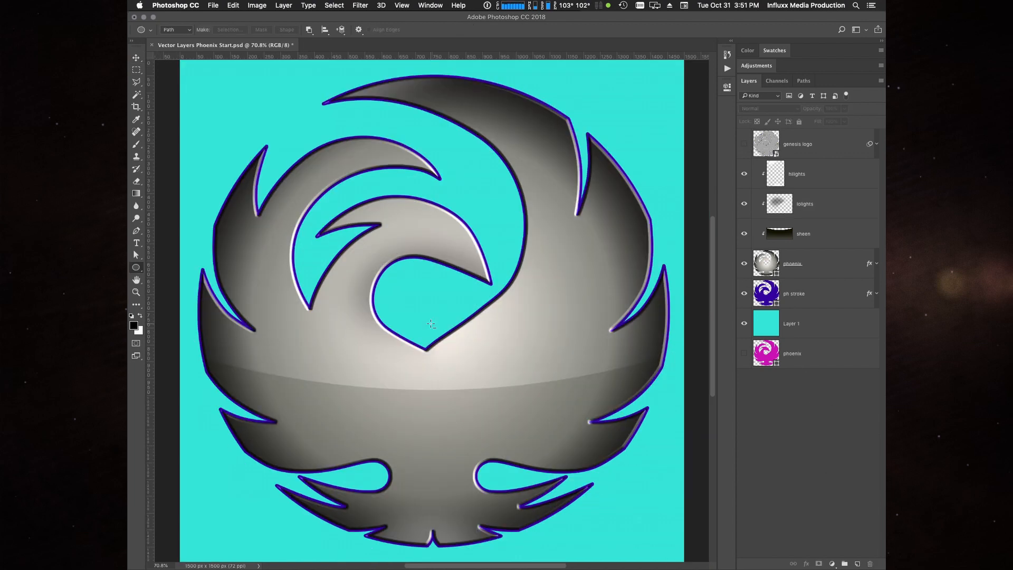
- Copy the outer circle from the phoenix path and paste it into a new separate path
{"action": "left_click", "coordinate": [803, 82]}
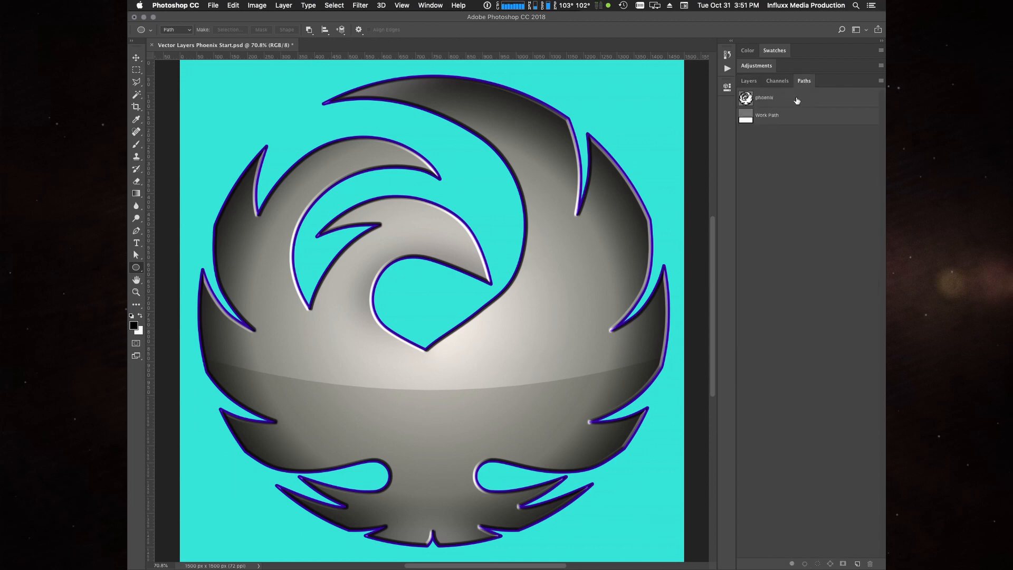
{"action": "left_click", "coordinate": [797, 99]}
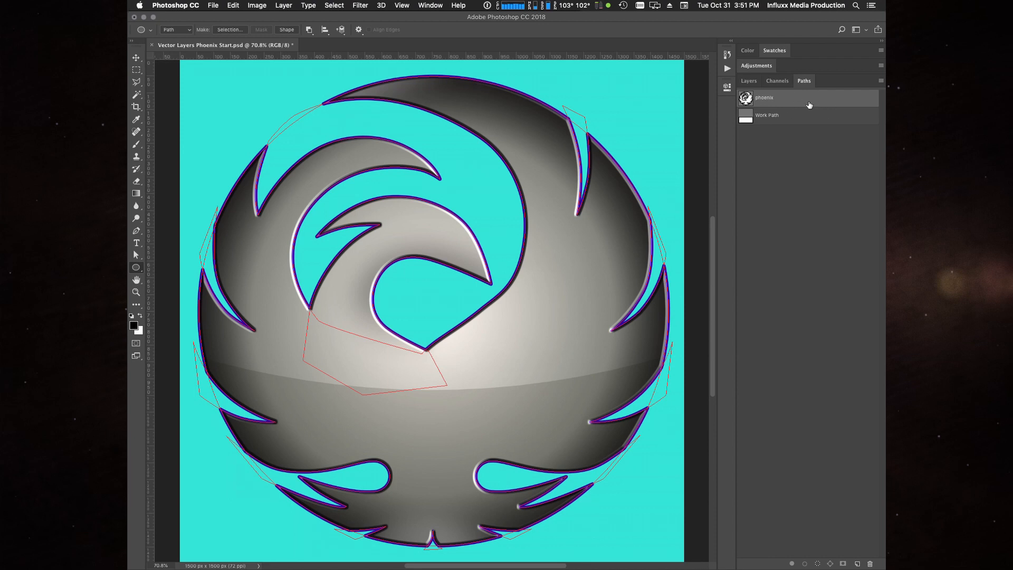
{"action": "key", "text": "a"}
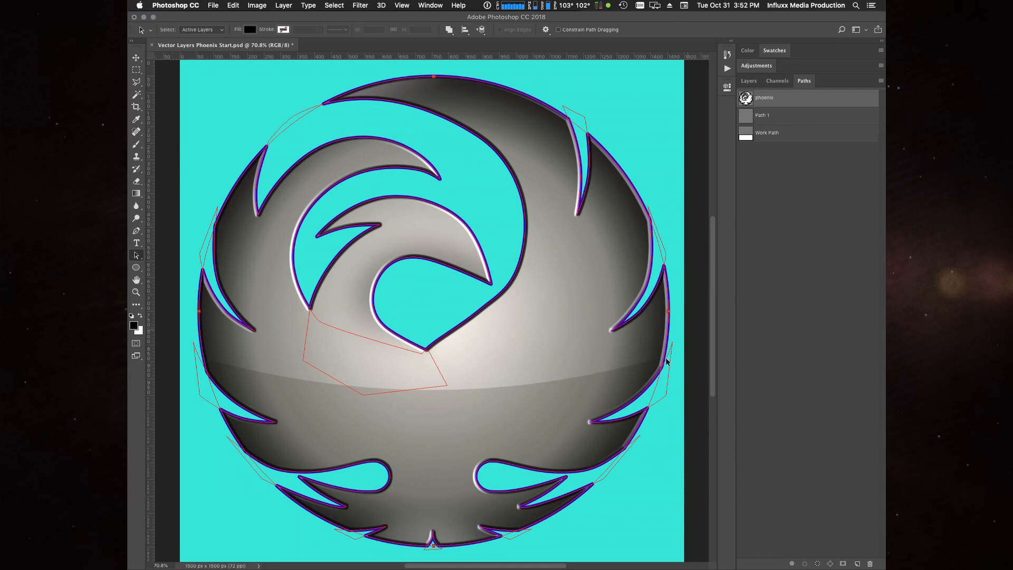
{"action": "key", "text": "super+c"}
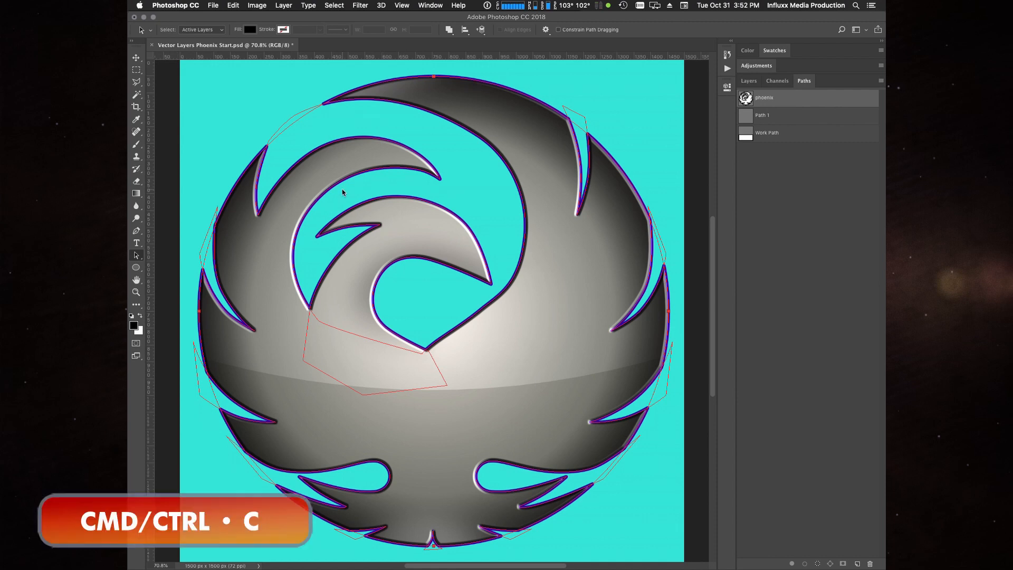
{"action": "left_click", "coordinate": [792, 116]}
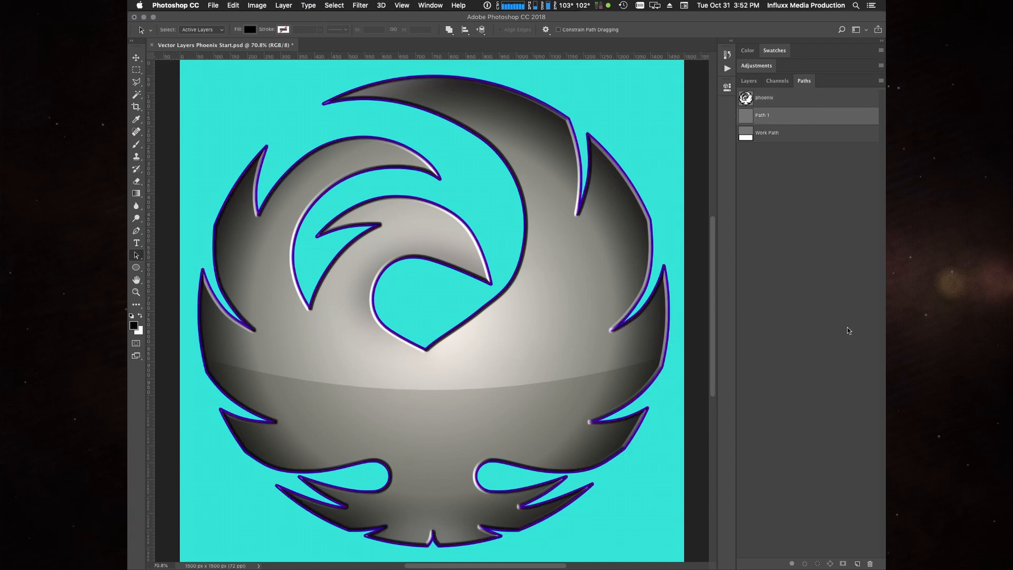
{"action": "key", "text": "super+v"}
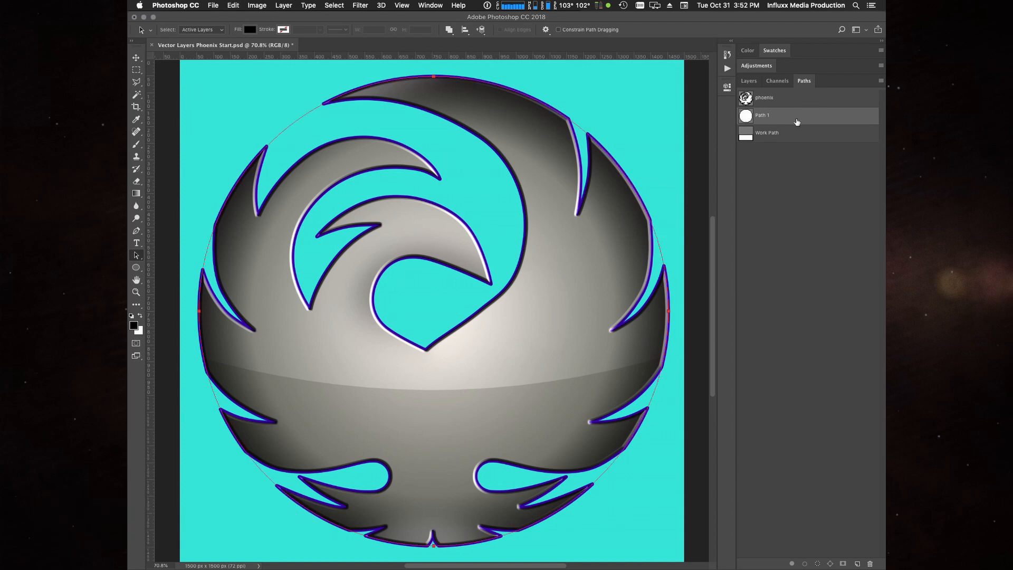
{"action": "left_click", "coordinate": [810, 282]}
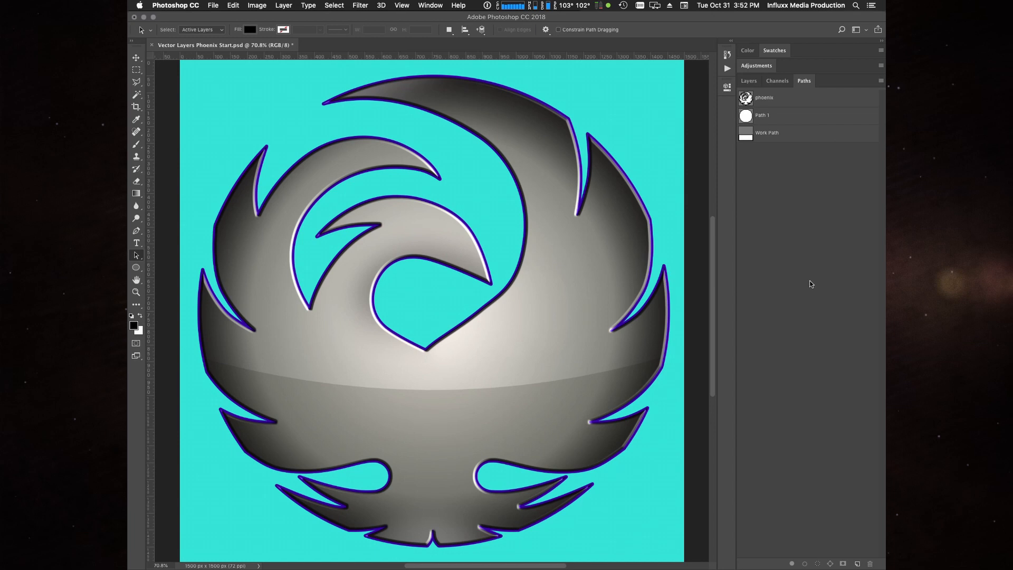
- Scale the copied circle path proportionally about its centre to about 91.8%
{"action": "left_click", "coordinate": [796, 117]}
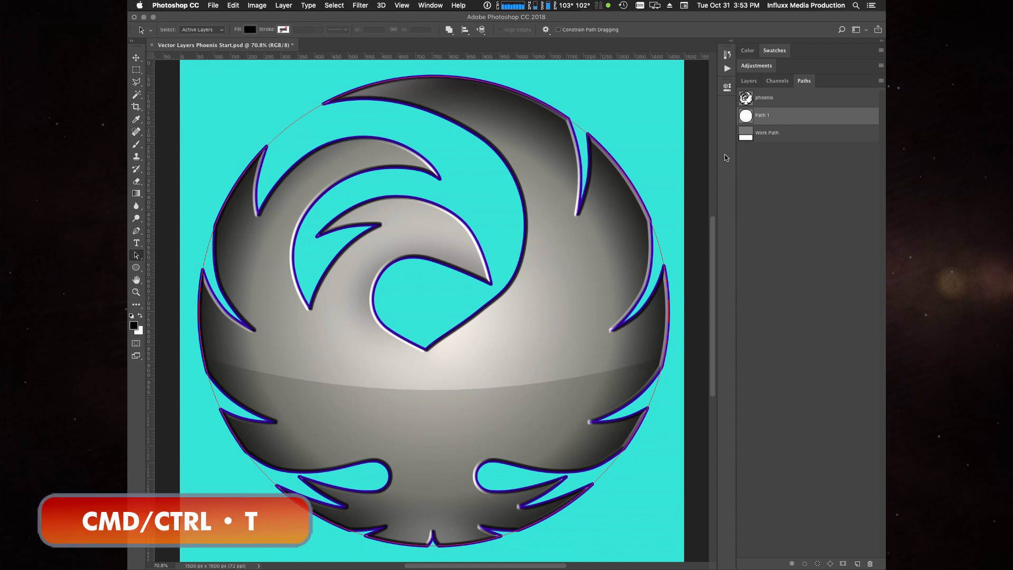
{"action": "key", "text": "super+t"}
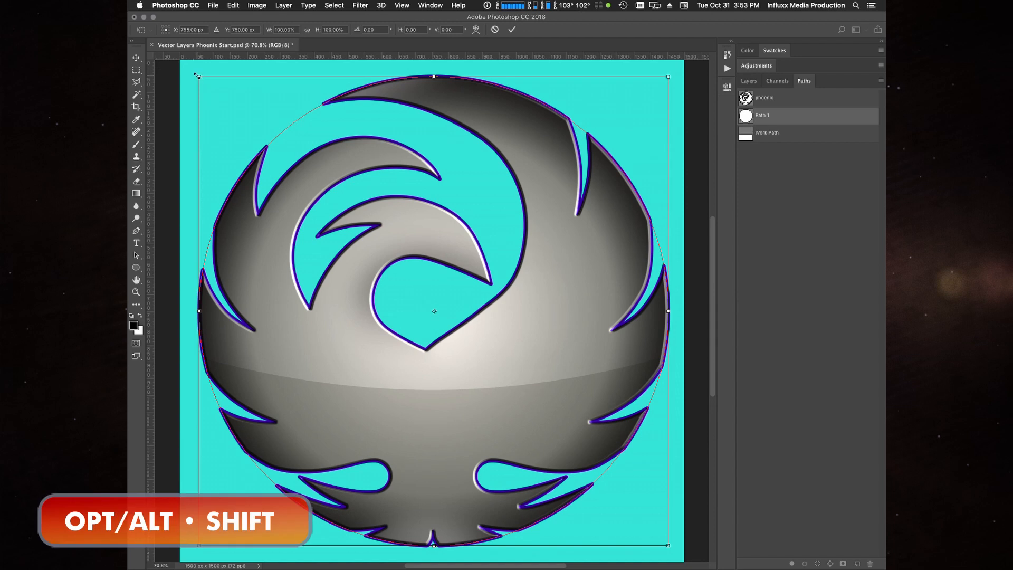
{"action": "left_click_drag", "start_coordinate": [199, 77], "coordinate": [218, 96]}
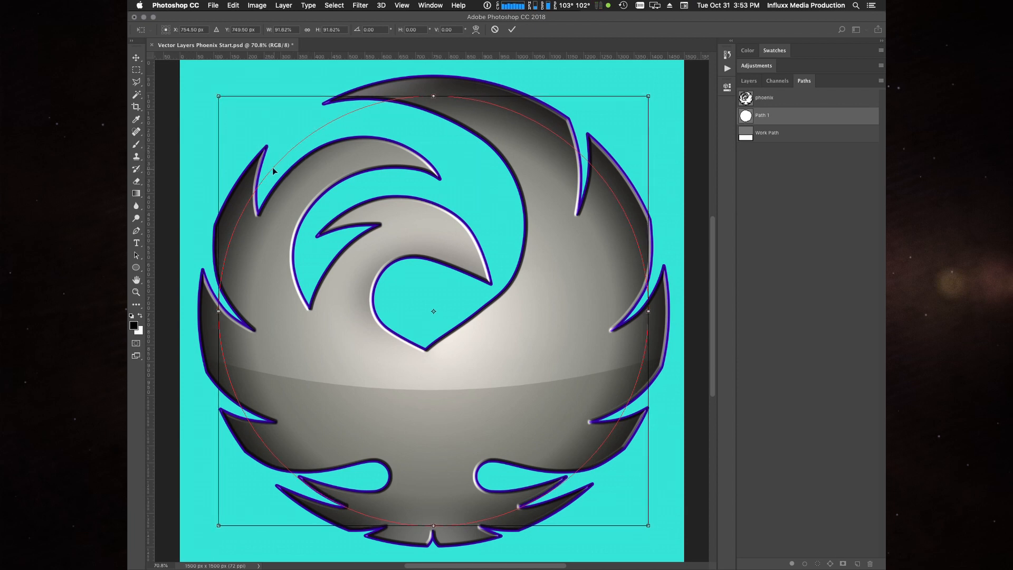
{"action": "key", "text": "Return"}
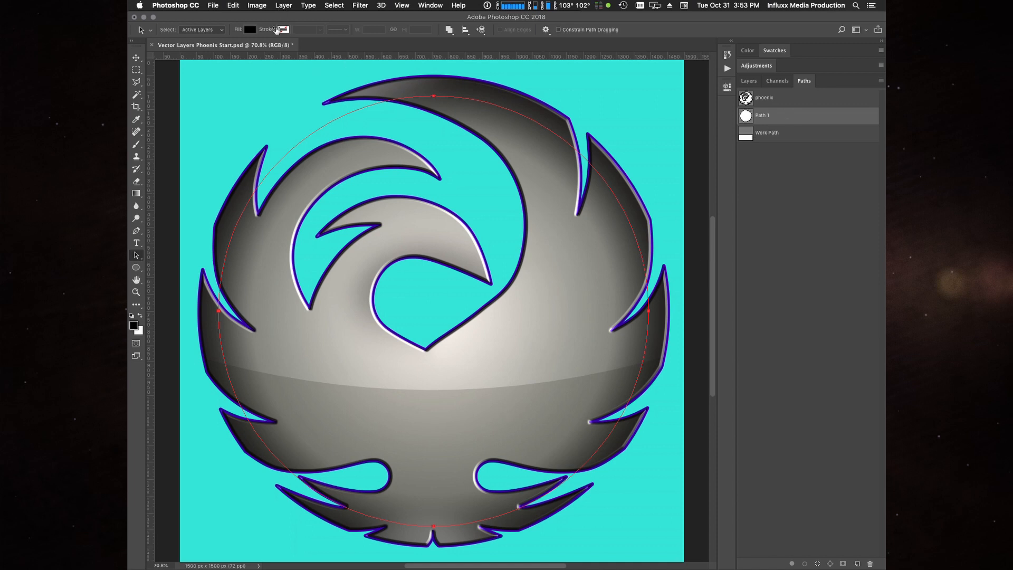
- Create a Solid Color fill layer named bg from the scaled circle path
{"action": "left_click", "coordinate": [283, 6]}
{"action": "mouse_move", "coordinate": [315, 125]}
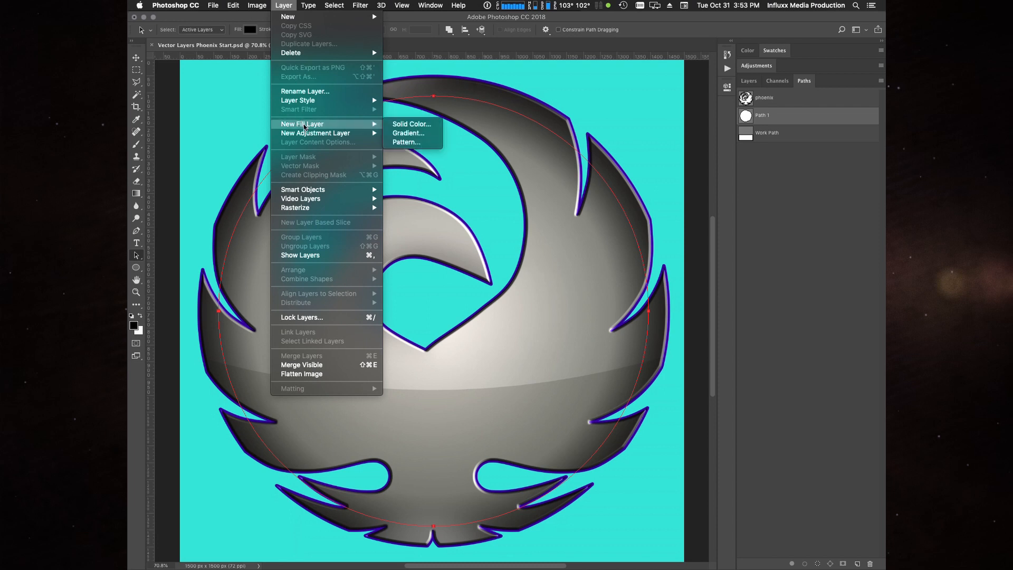
{"action": "left_click", "coordinate": [423, 127]}
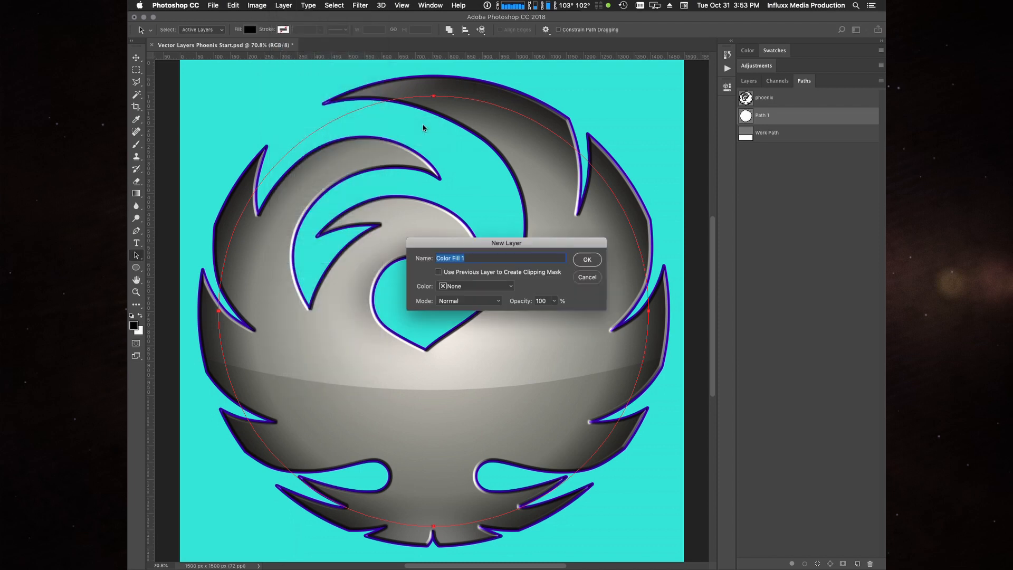
{"action": "type", "text": "bg"}
{"action": "key", "text": "Return"}
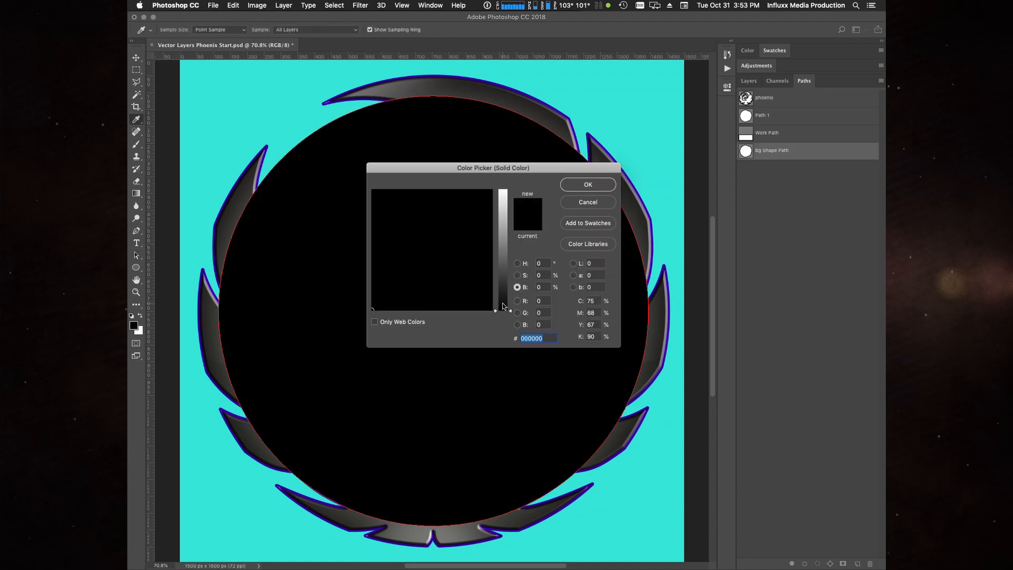
- Set the bg layer's fill to the very dark bluish grey 18181a
{"action": "left_click_drag", "start_coordinate": [503, 309], "coordinate": [503, 299]}
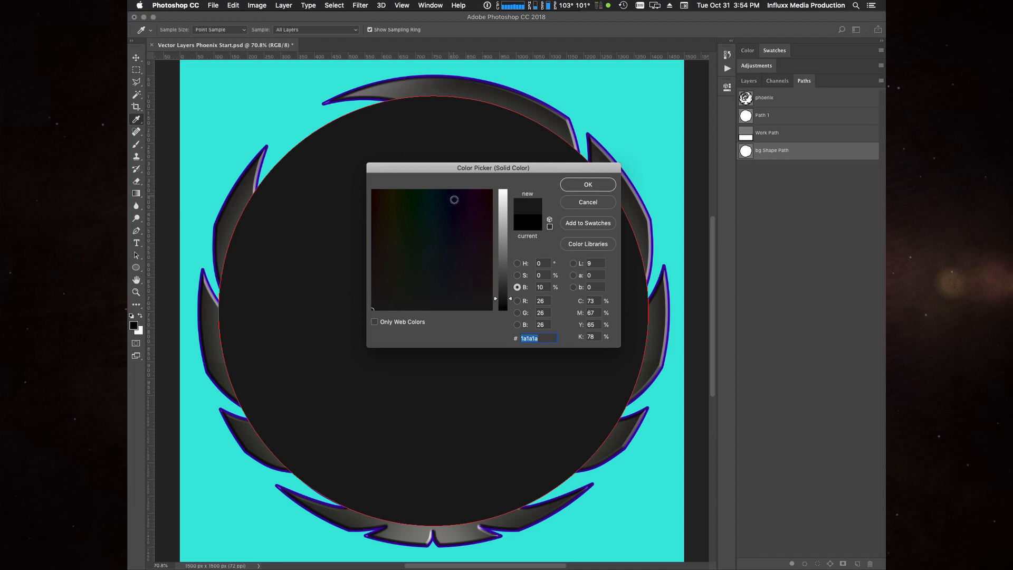
{"action": "left_click", "coordinate": [448, 307]}
{"action": "left_click", "coordinate": [451, 306]}
{"action": "left_click", "coordinate": [453, 303]}
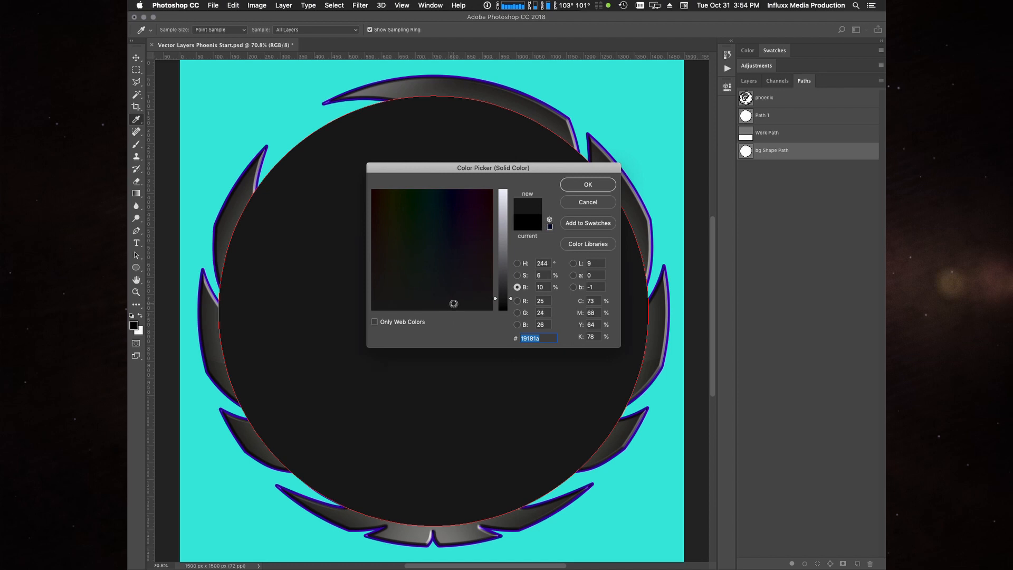
{"action": "left_click", "coordinate": [454, 302]}
{"action": "left_click", "coordinate": [456, 300]}
{"action": "left_click", "coordinate": [457, 301]}
{"action": "left_click", "coordinate": [588, 186]}
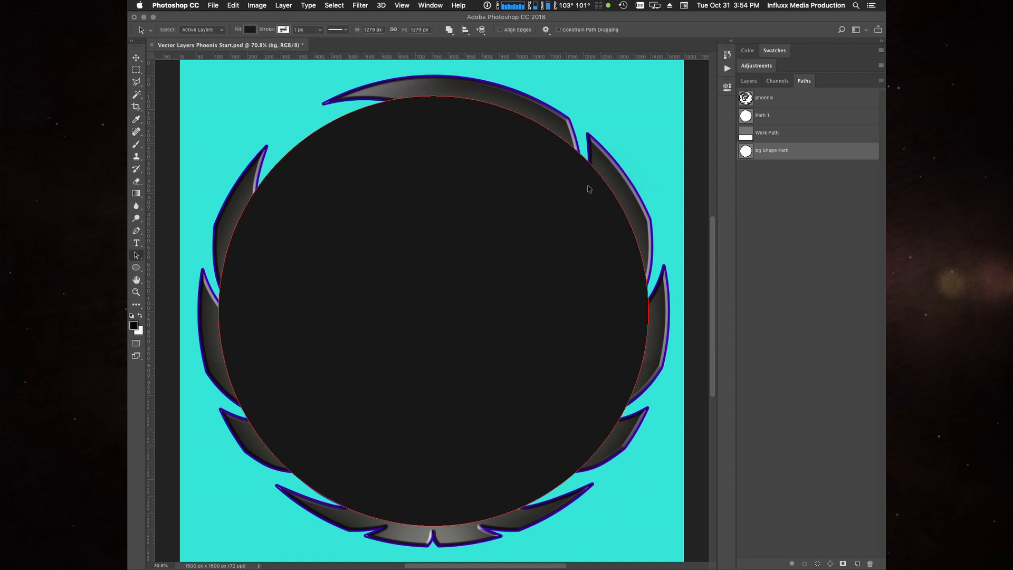
- Move the bg layer directly below ph stroke and copy ph stroke's layer style onto it
{"action": "left_click", "coordinate": [751, 82]}
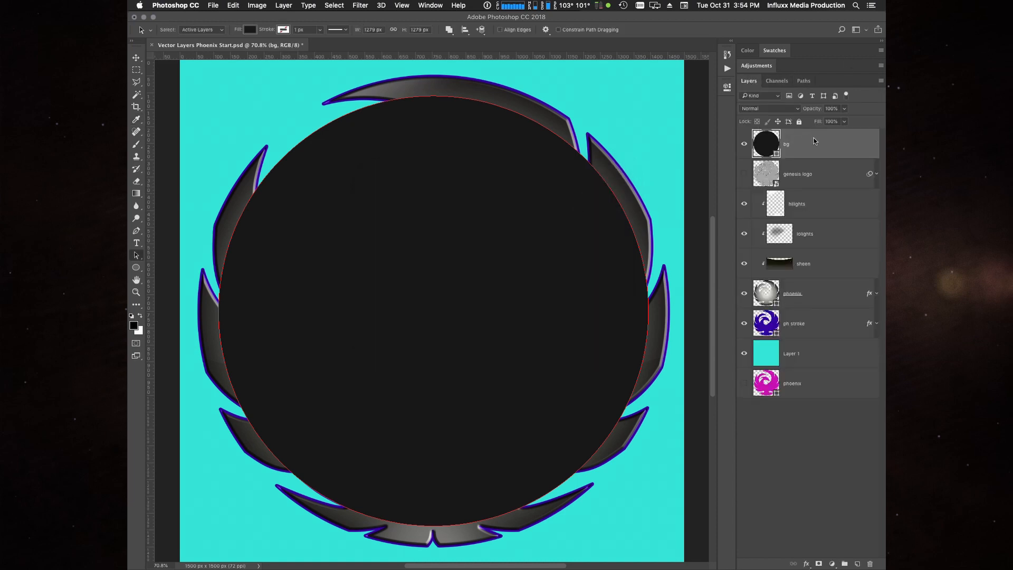
{"action": "left_click_drag", "start_coordinate": [818, 140], "coordinate": [815, 334]}
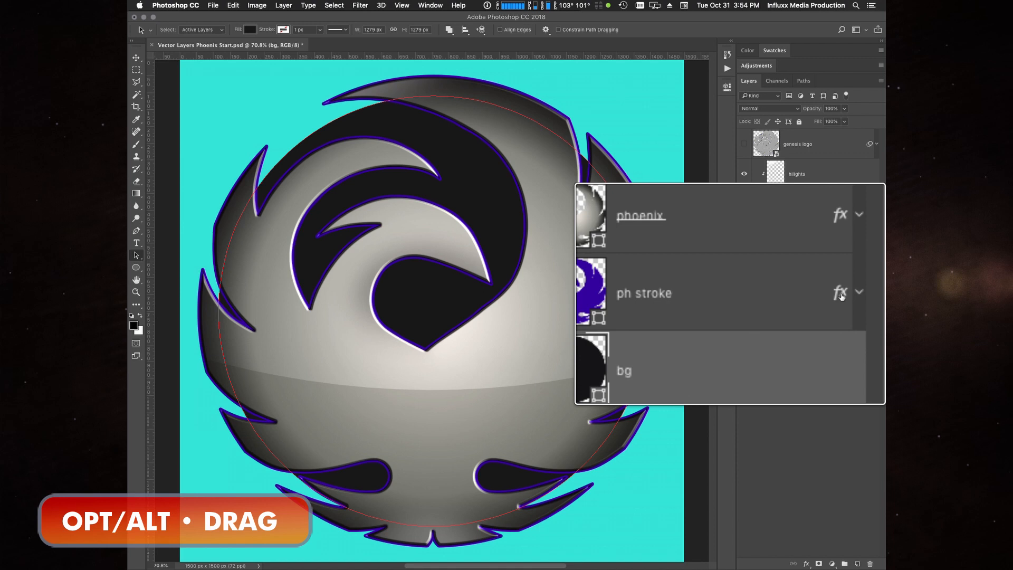
{"action": "left_click_drag", "start_coordinate": [840, 295], "coordinate": [835, 324]}
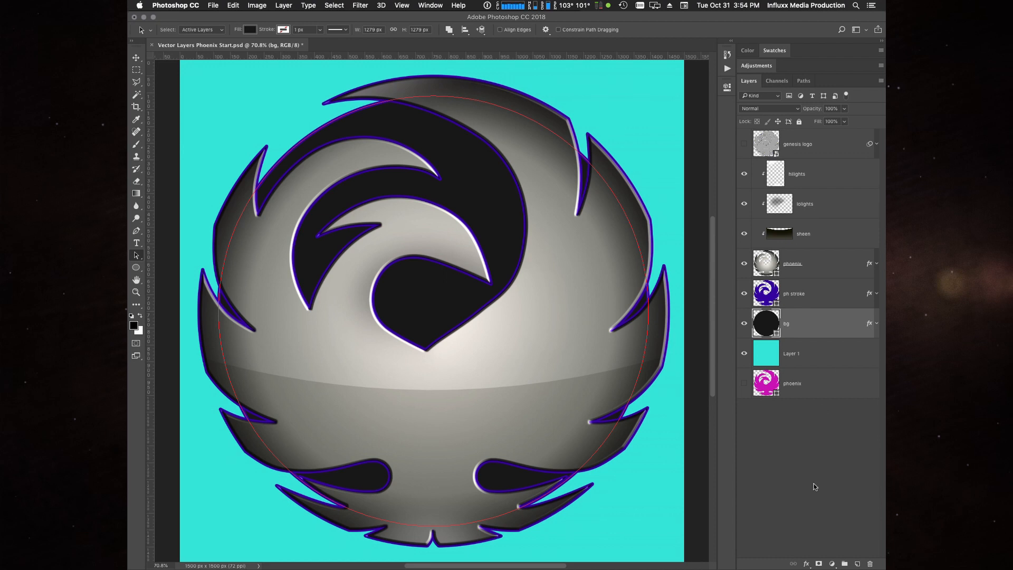
- Change the bg layer's Stroke effect to 20 px size with Outside position
{"action": "left_click", "coordinate": [823, 328]}
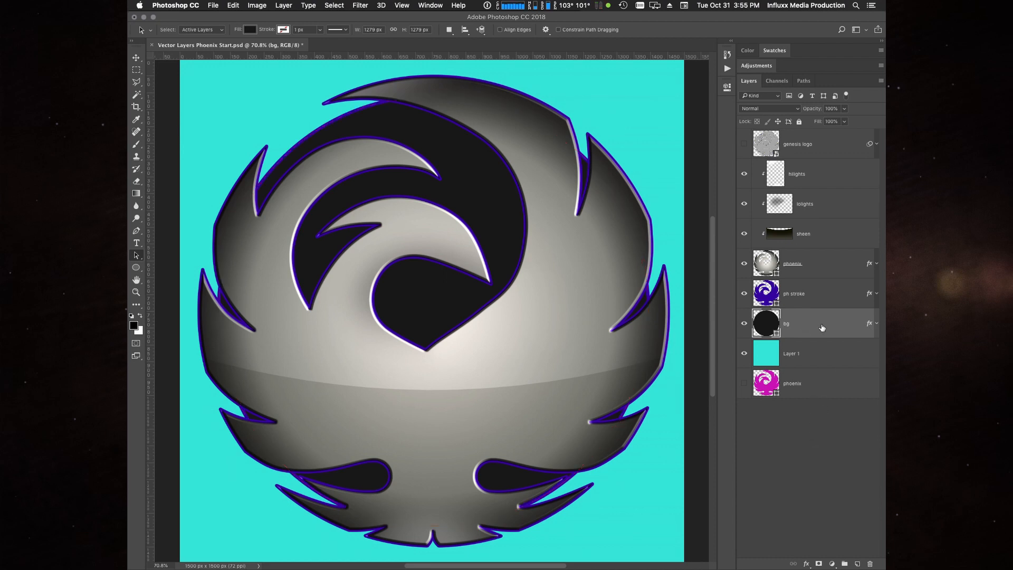
{"action": "left_click", "coordinate": [876, 324]}
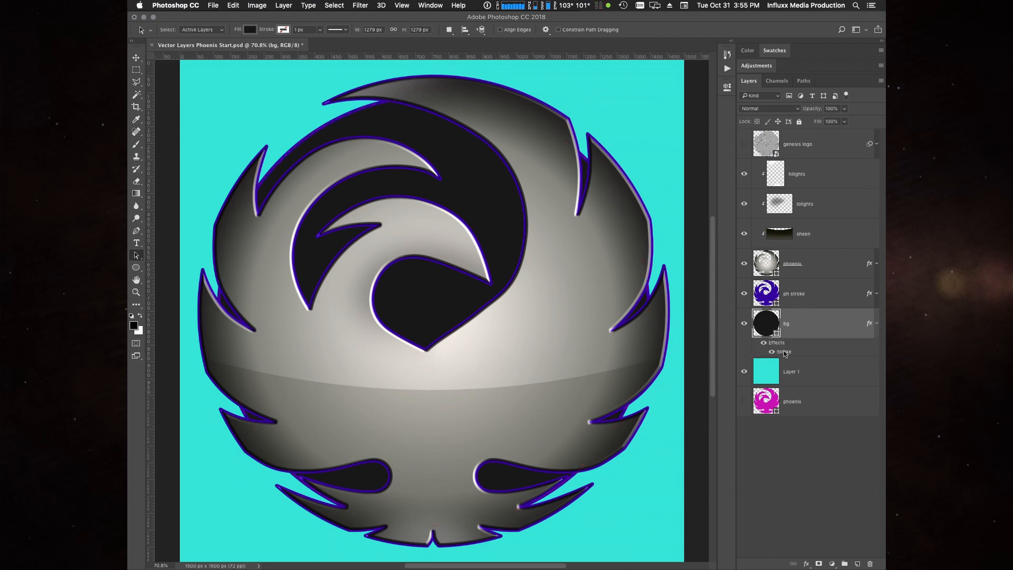
{"action": "double_click", "coordinate": [785, 352]}
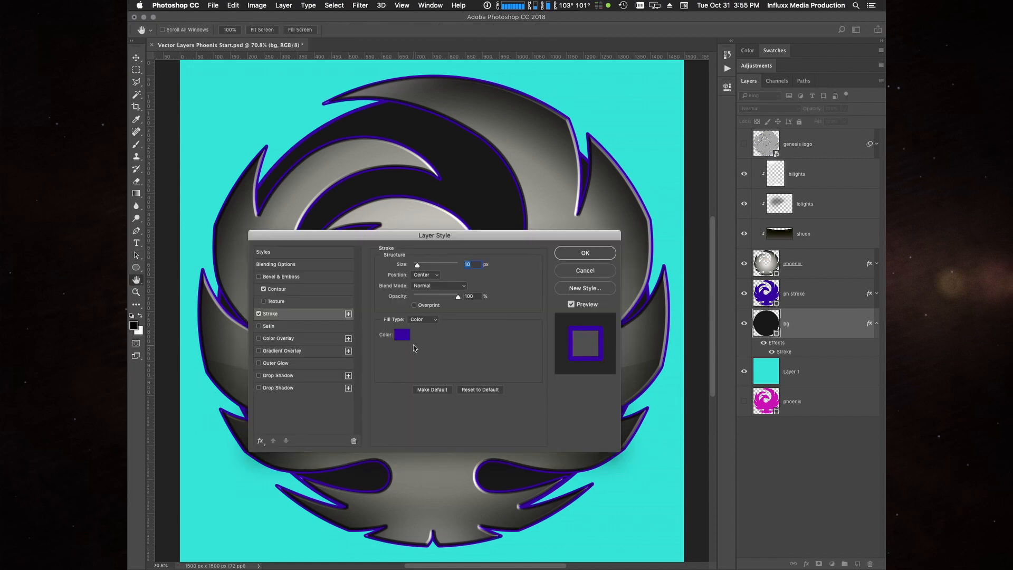
{"action": "left_click", "coordinate": [476, 265]}
{"action": "key", "text": "Up"}
{"action": "key", "text": "Up"}
{"action": "key", "text": "Up"}
{"action": "key", "text": "Up"}
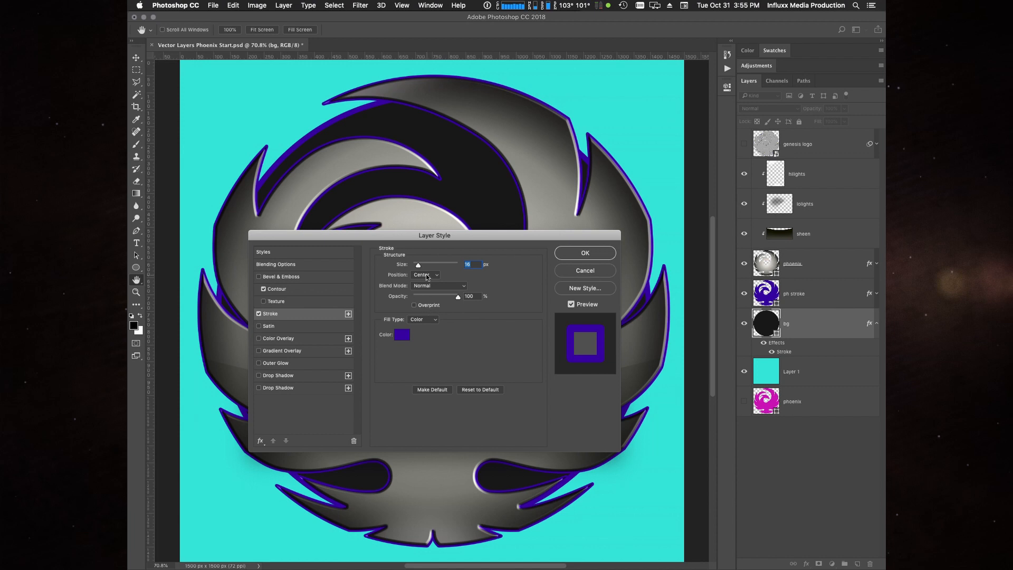
{"action": "key", "text": "Up"}
{"action": "key", "text": "Up"}
{"action": "key", "text": "Up"}
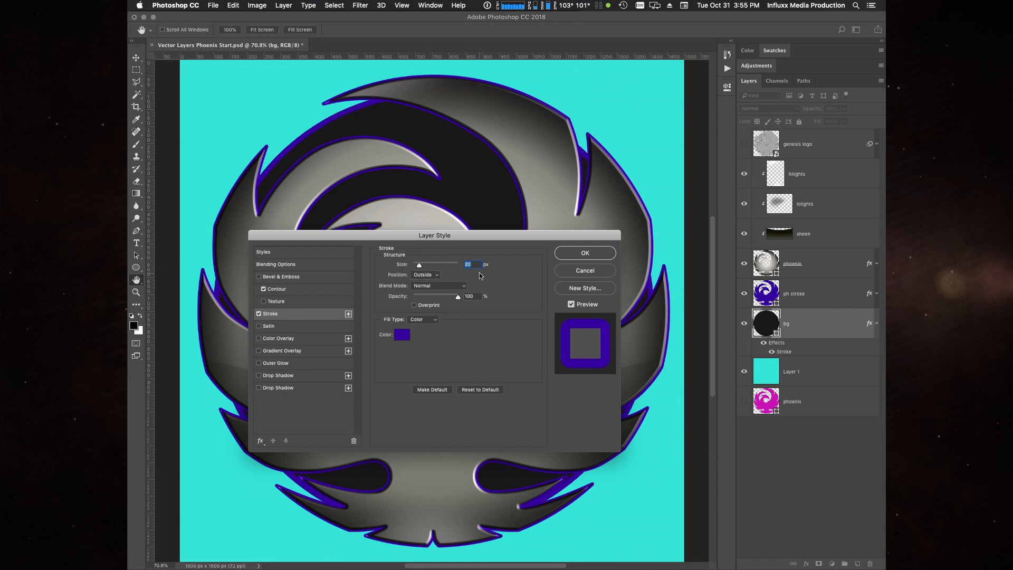
{"action": "left_click", "coordinate": [585, 253]}
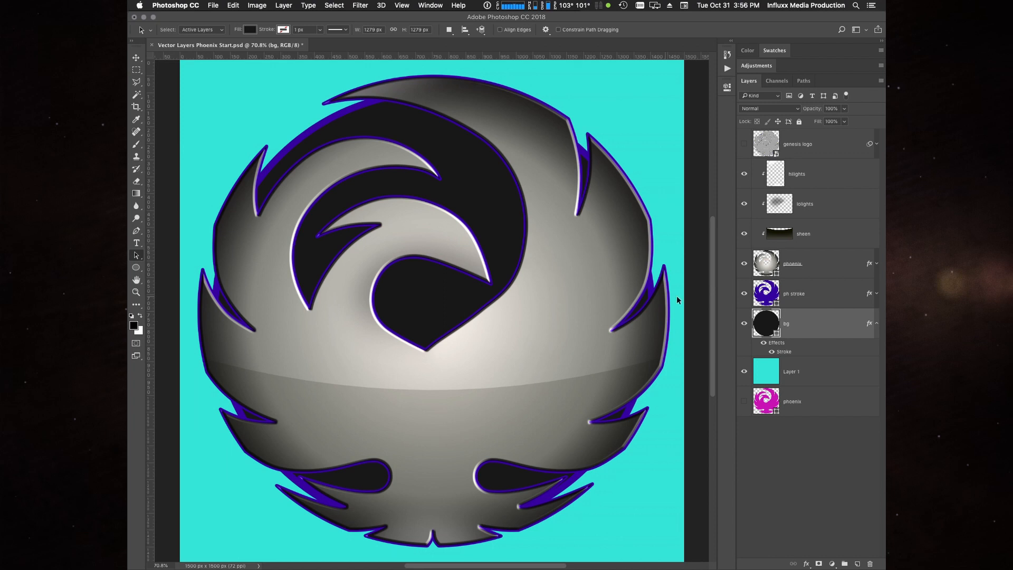
- Hide the cyan Layer 1 background and collapse the bg layer's effects list
{"action": "left_click", "coordinate": [743, 371]}
{"action": "left_click", "coordinate": [877, 323]}
{"action": "key", "text": "super+minus"}
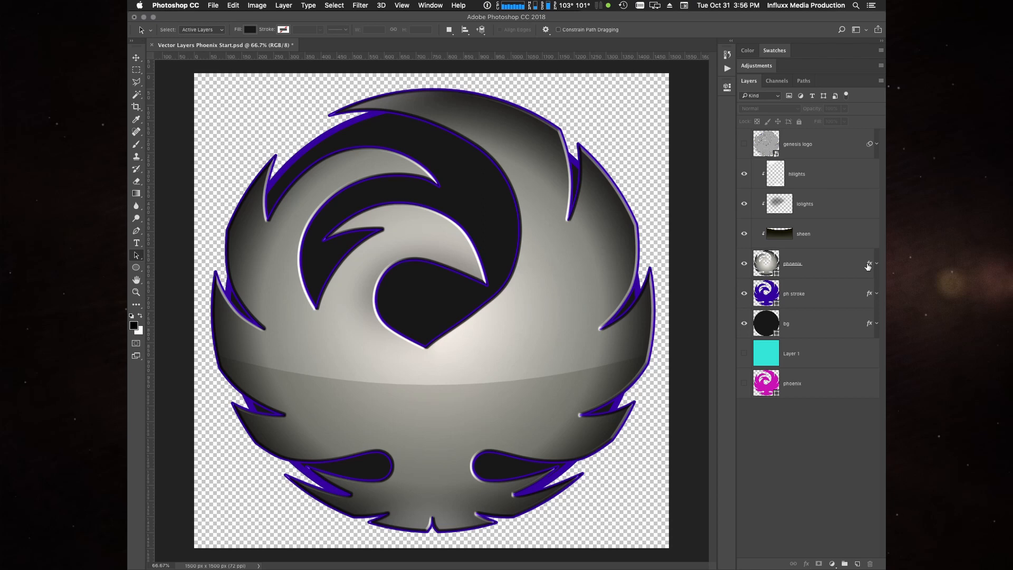
- Check the bg layer's fill colour in the color picker, then close it and deselect the layer
{"action": "left_click", "coordinate": [766, 327]}
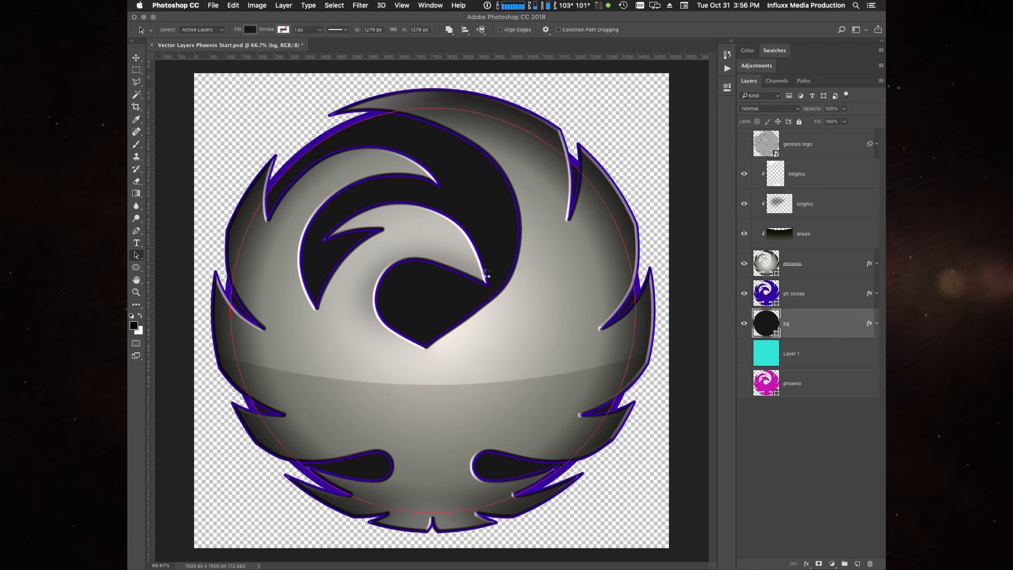
{"action": "double_click", "coordinate": [496, 289]}
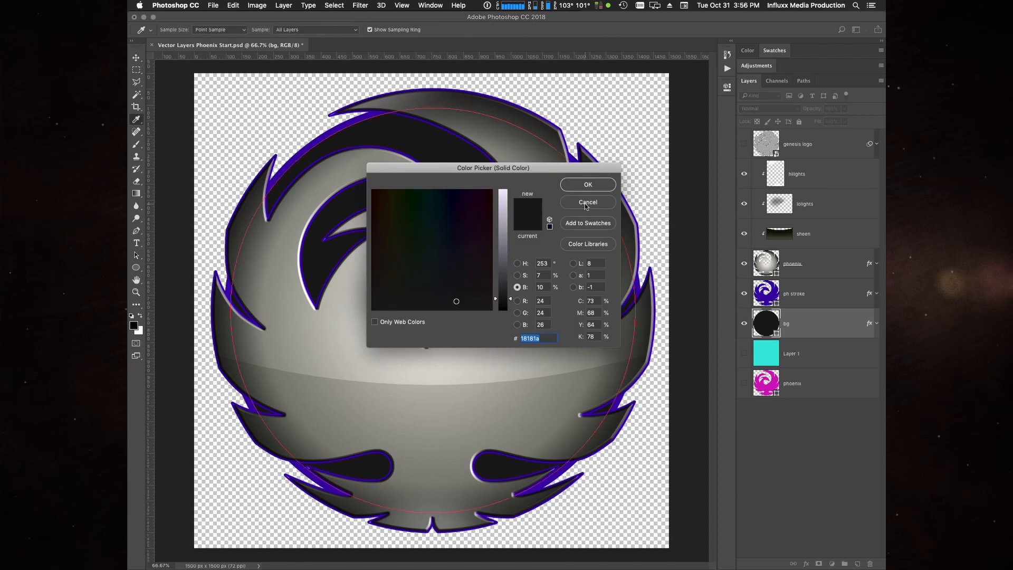
{"action": "key", "text": "Return"}
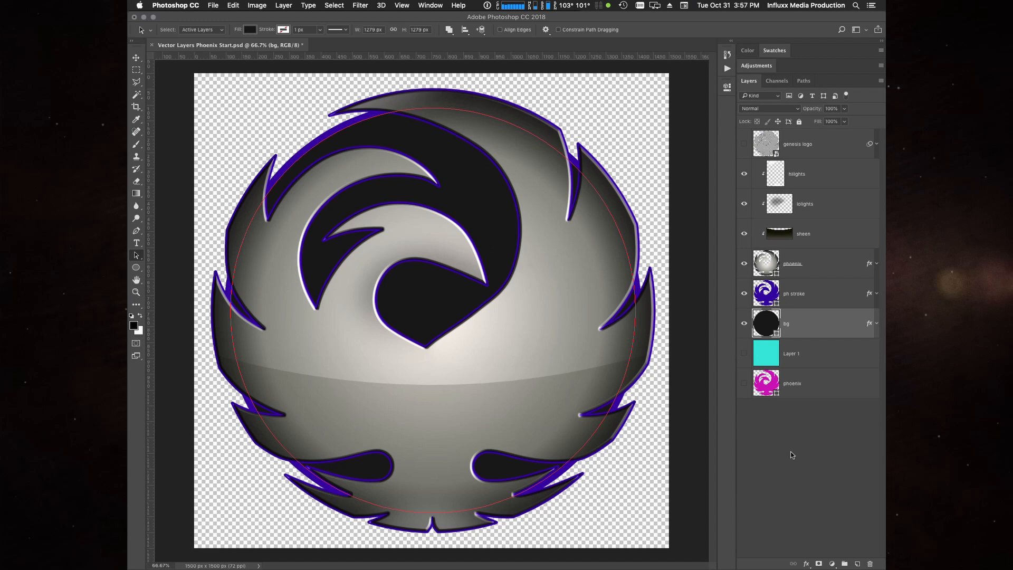
{"action": "left_click", "coordinate": [815, 454]}
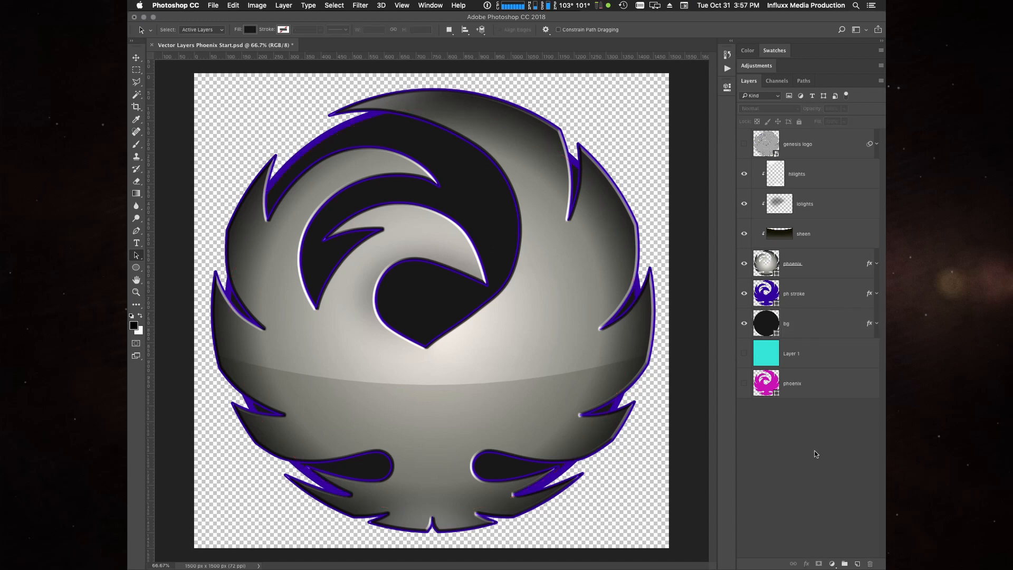